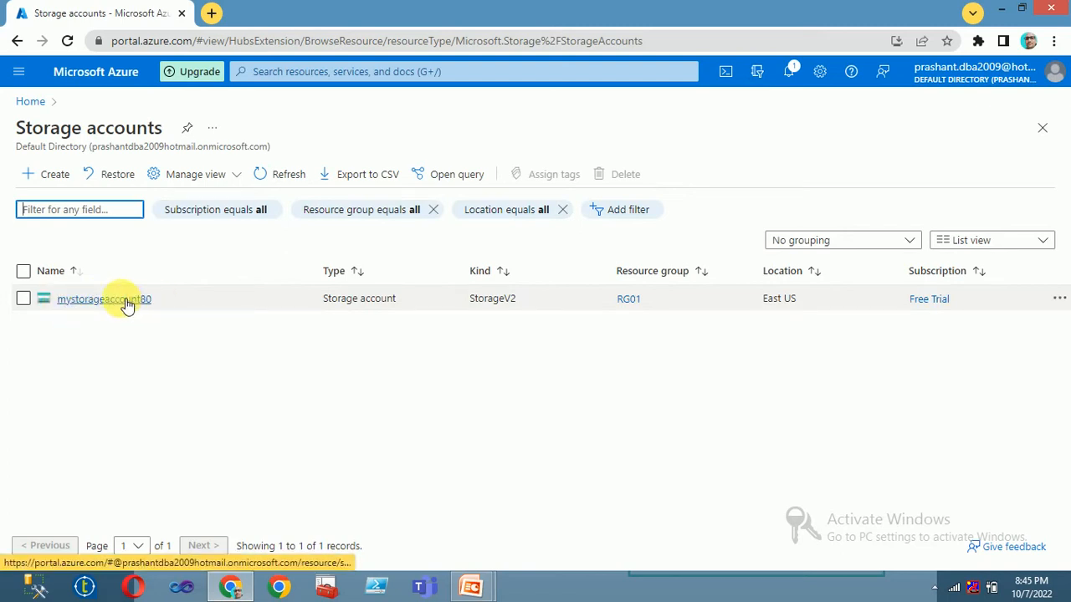
Step: Open the input container from the Containers list of mystorageaccount80
left_click(125, 301)
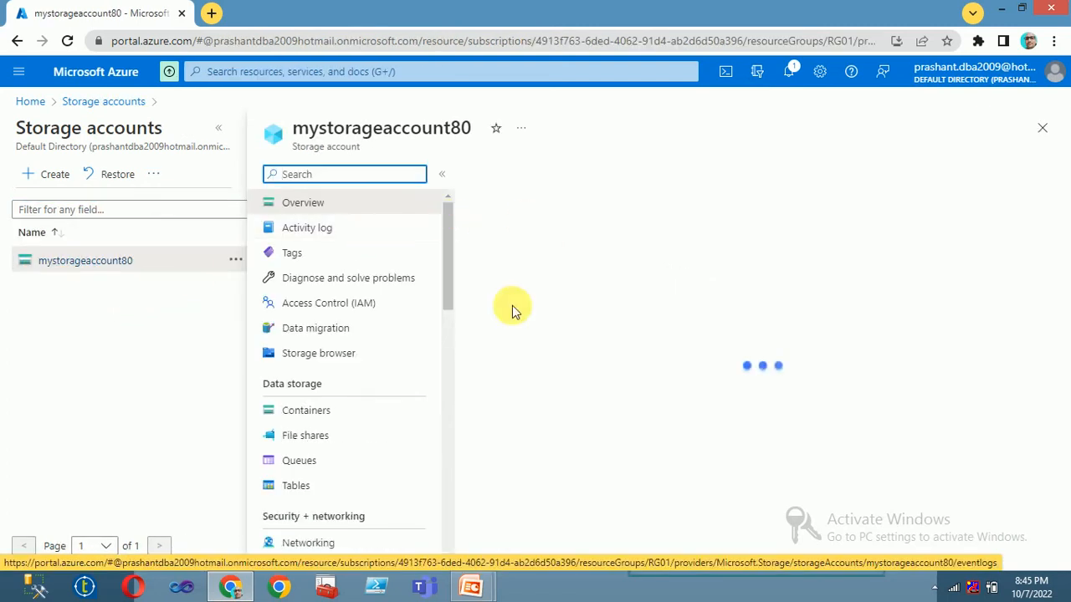
left_click_drag(445, 237, 451, 274)
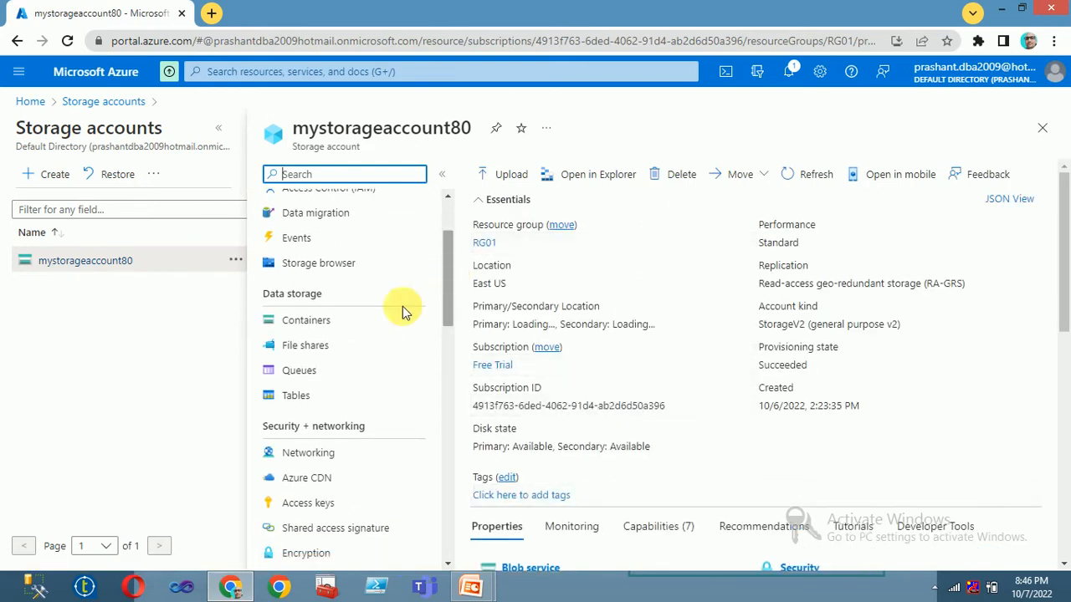
left_click(316, 328)
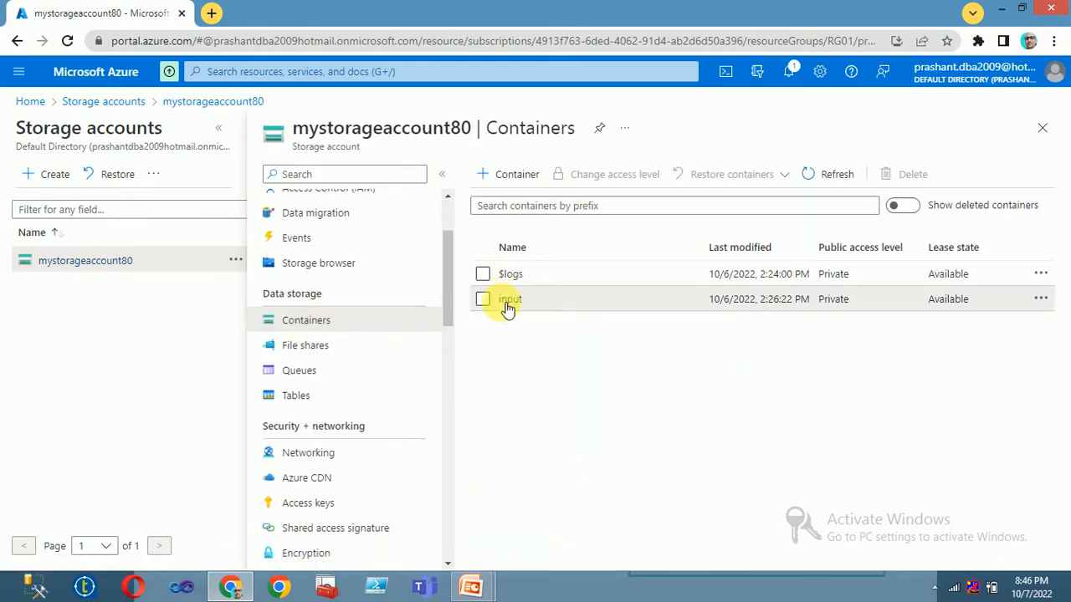
left_click(507, 307)
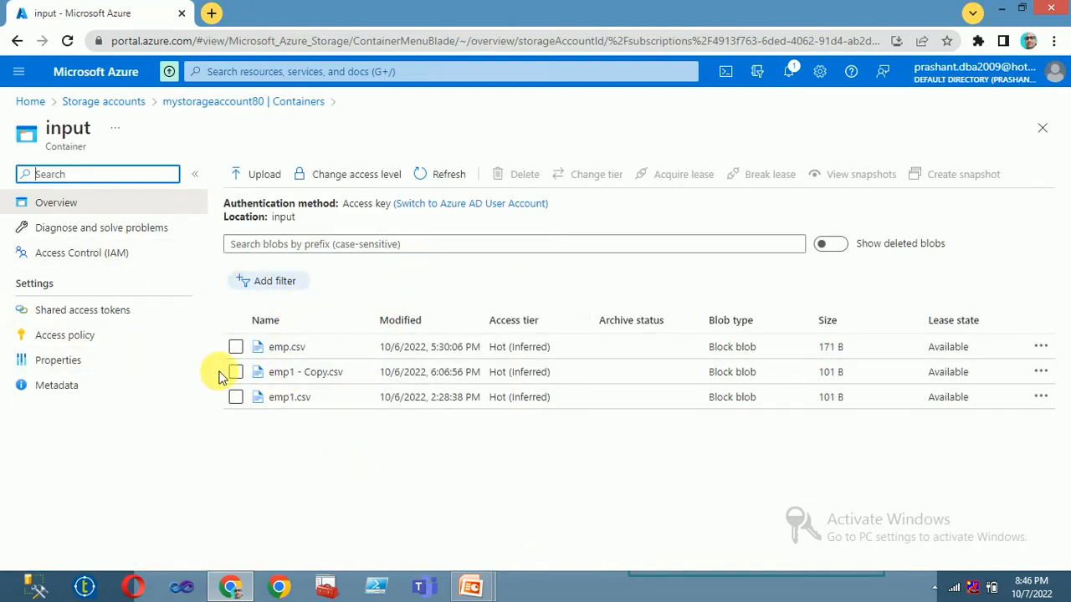
Step: Preview the rows of emp.csv as a formatted table
right_click(297, 349)
left_click(284, 348)
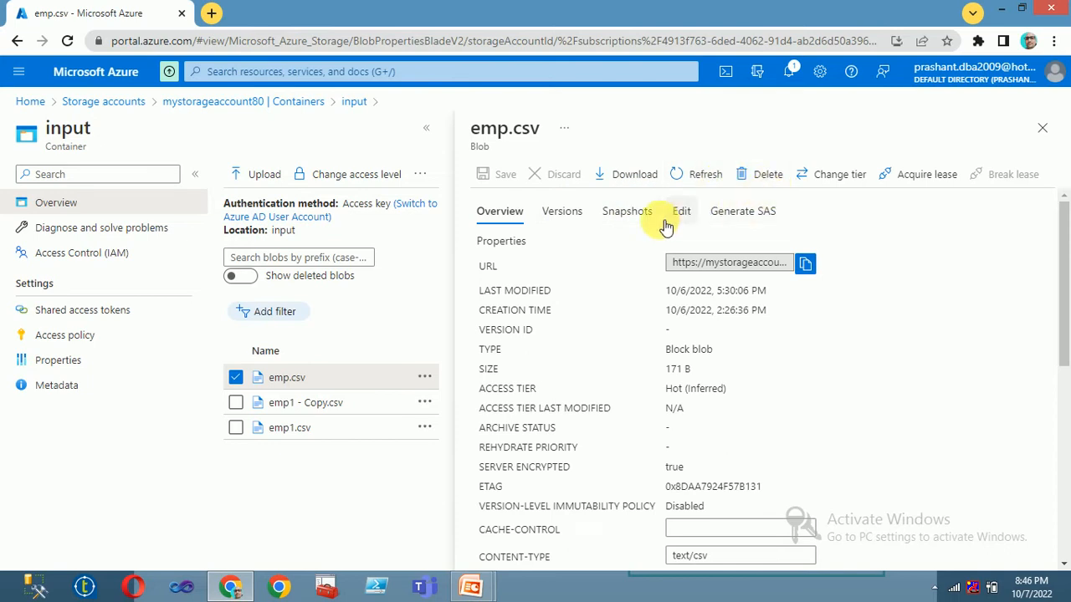
left_click(686, 213)
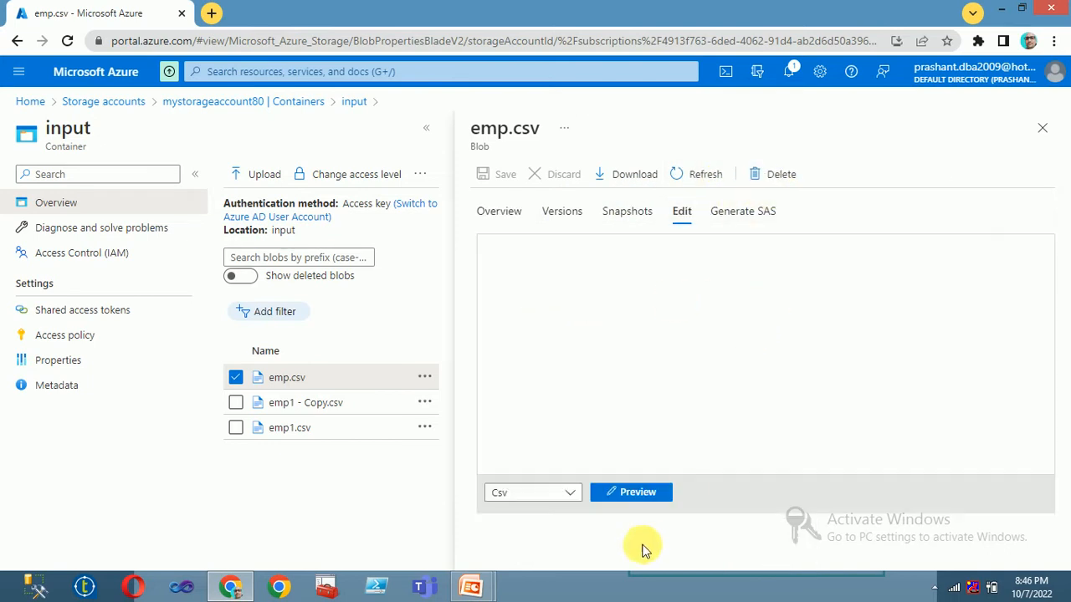
left_click(628, 491)
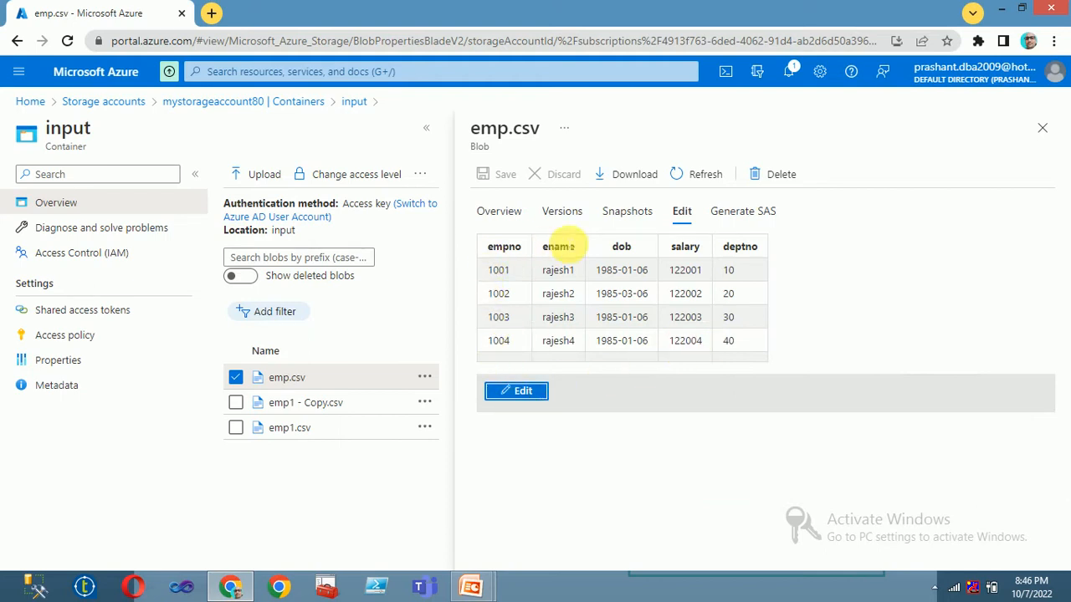
Step: Preview the rows of emp1 - Copy.csv as a formatted table
left_click(304, 404)
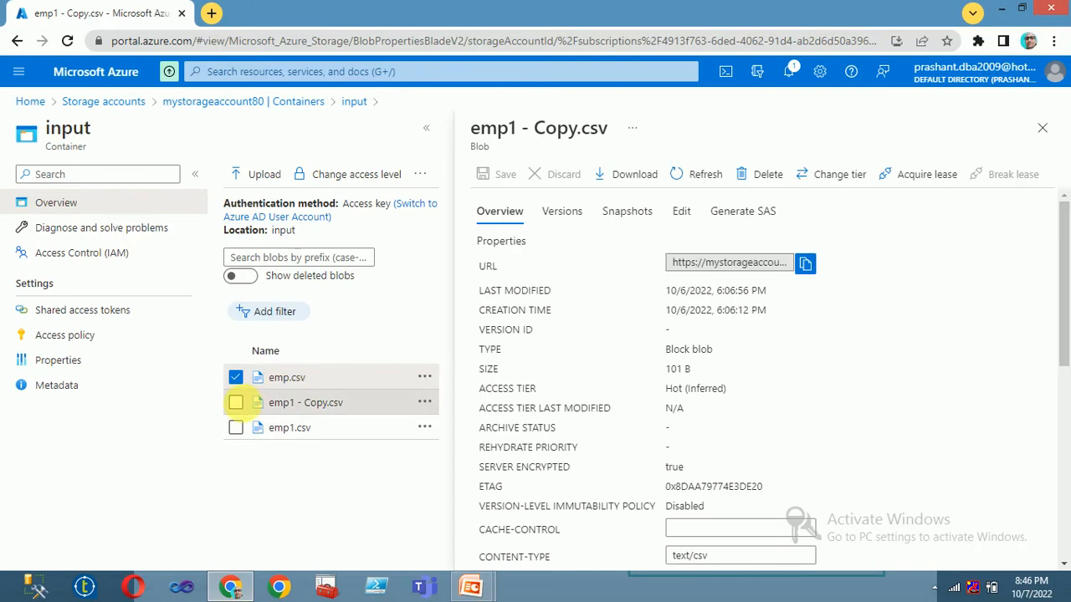
left_click(237, 402)
left_click(679, 212)
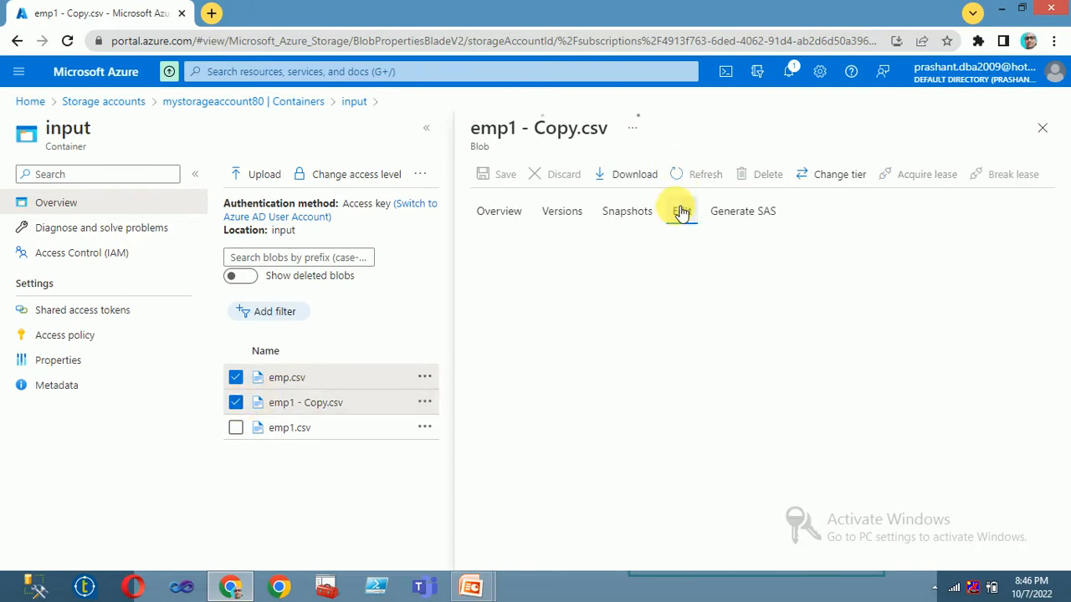
left_click(658, 492)
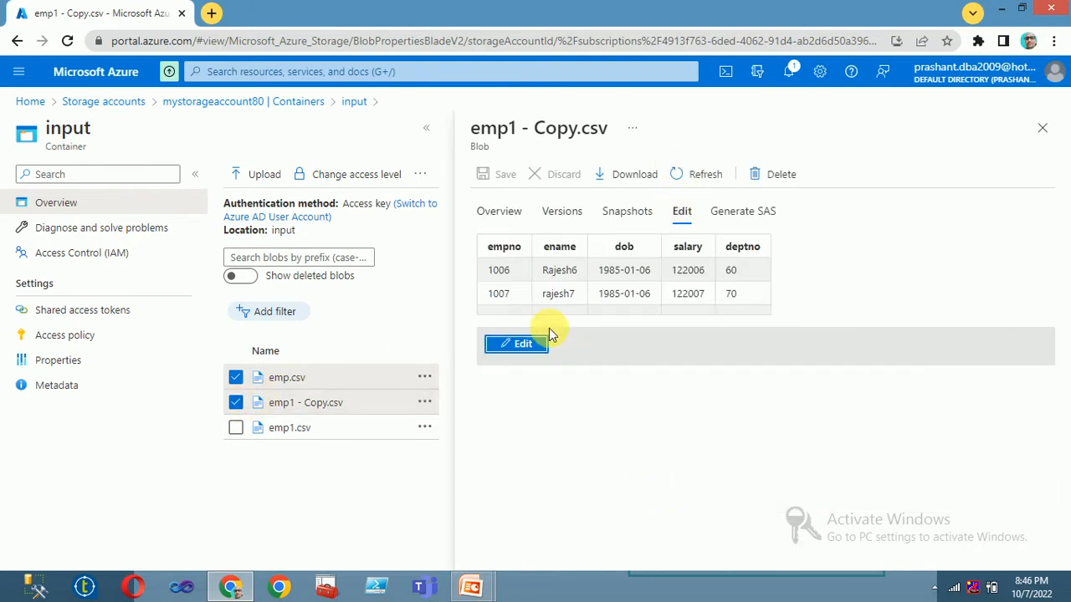
Step: Preview emp1.csv as a table, close the blob view and start a new browser tab
left_click(288, 428)
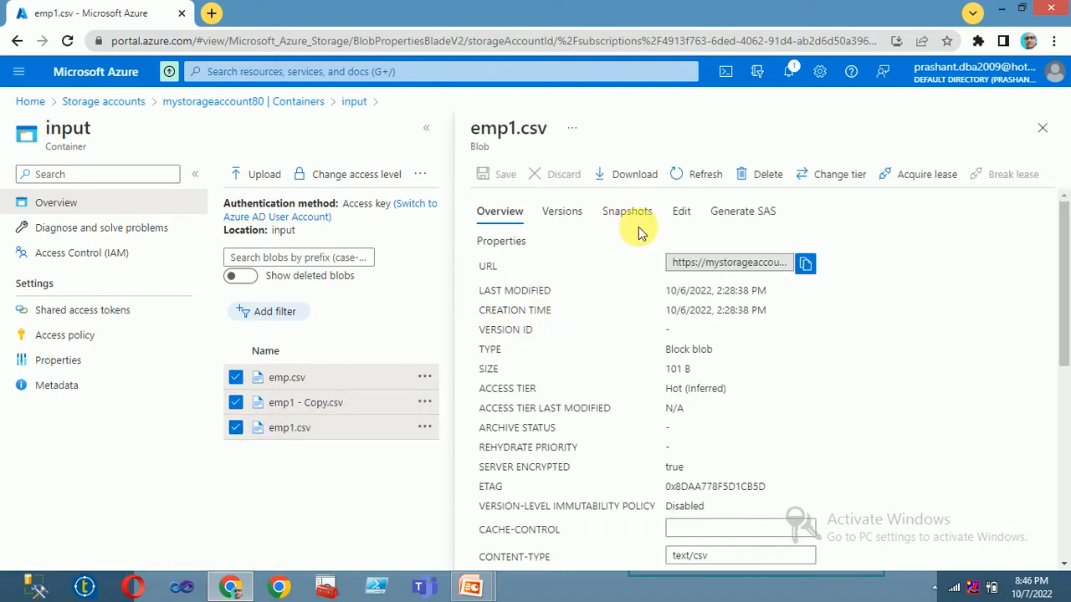
left_click(679, 212)
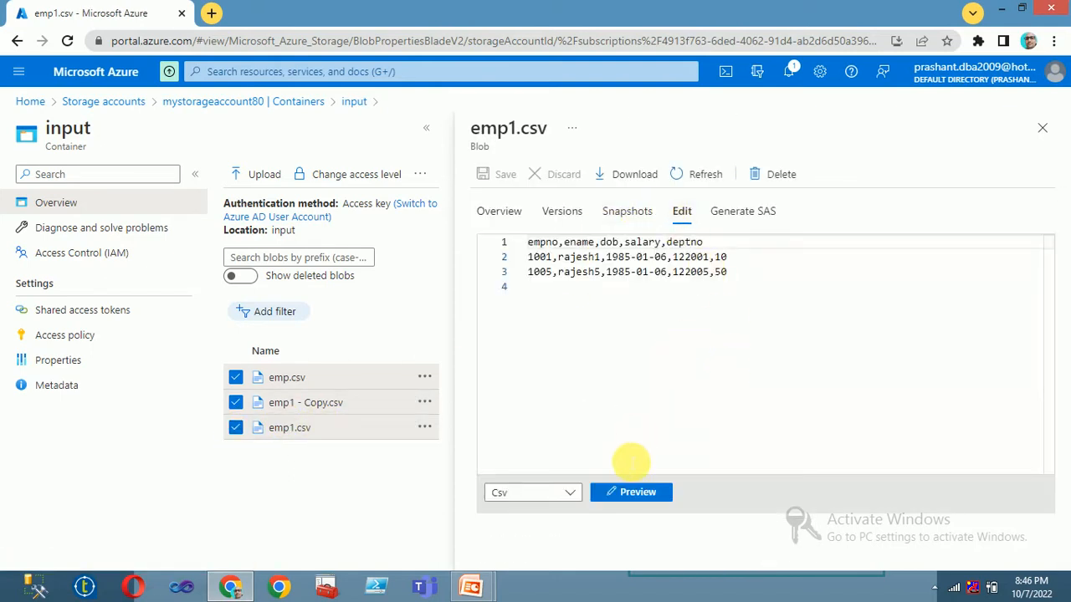
left_click(626, 491)
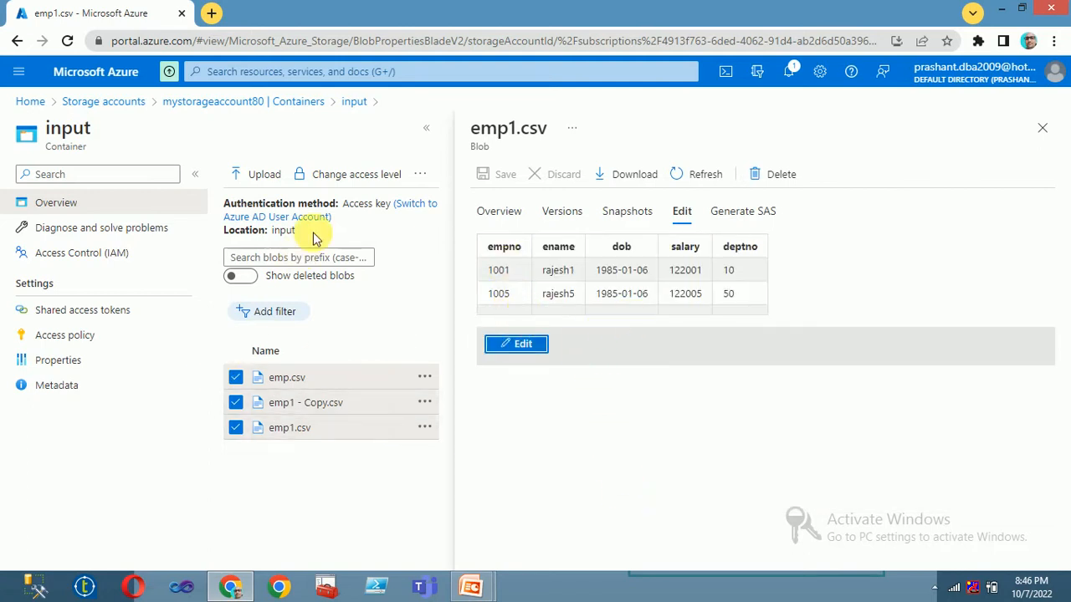
left_click(1041, 127)
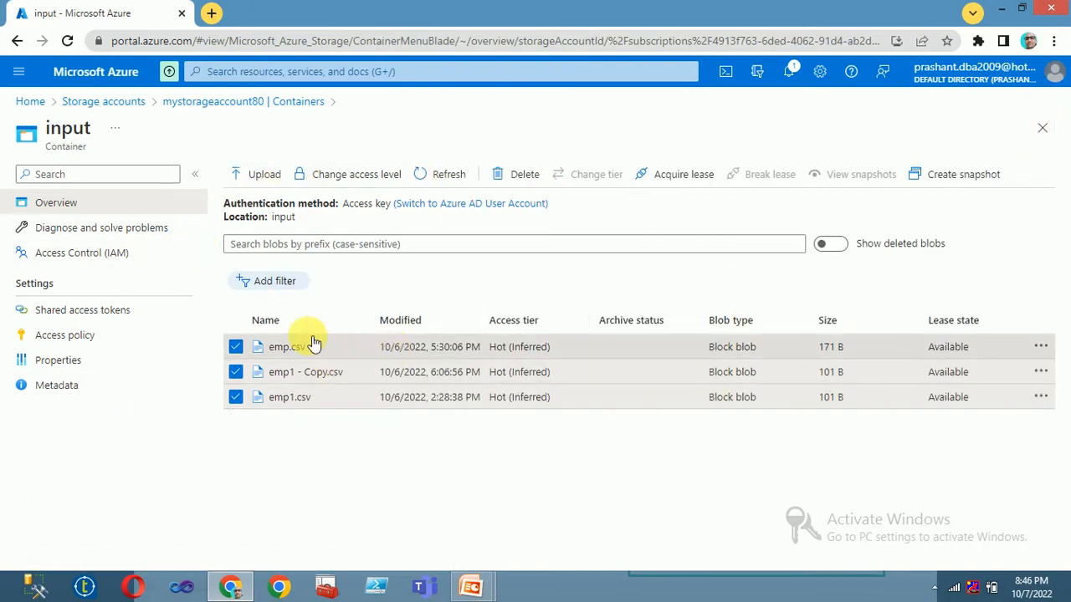
left_click(212, 13)
Step: Go to portal.azure.com, open virtual machine node01 and copy its public IP 4.240.80.40
type("pro")
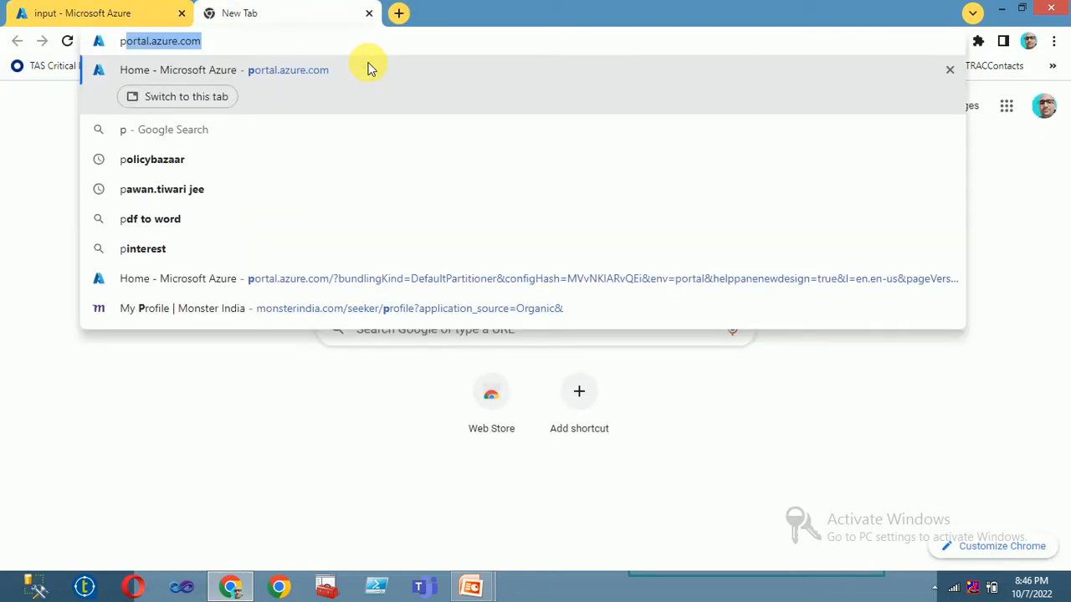
key("BackSpace")
key("BackSpace")
type("or")
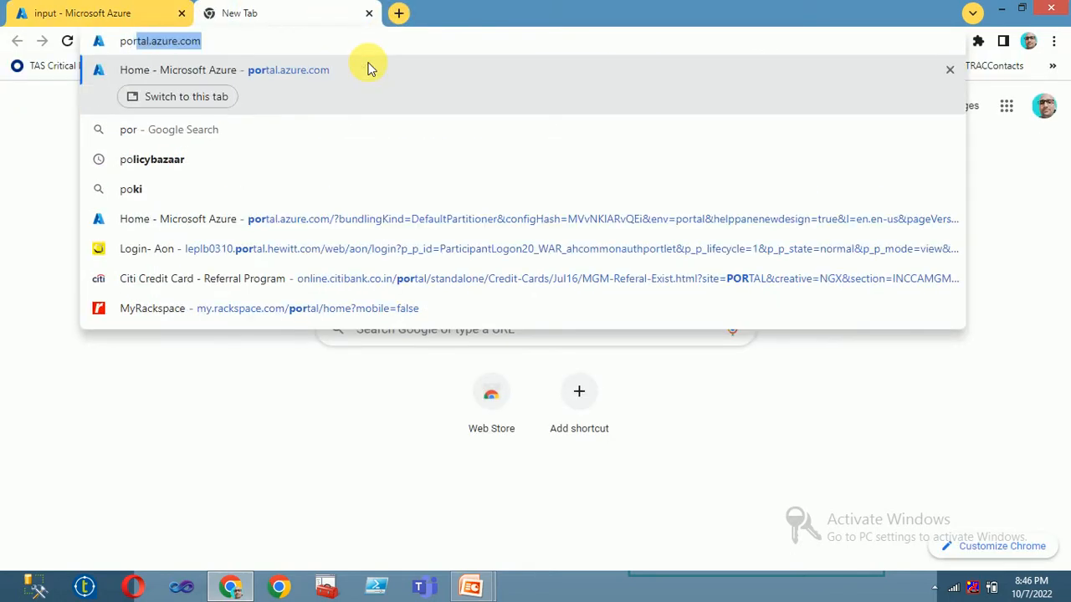
left_click(291, 79)
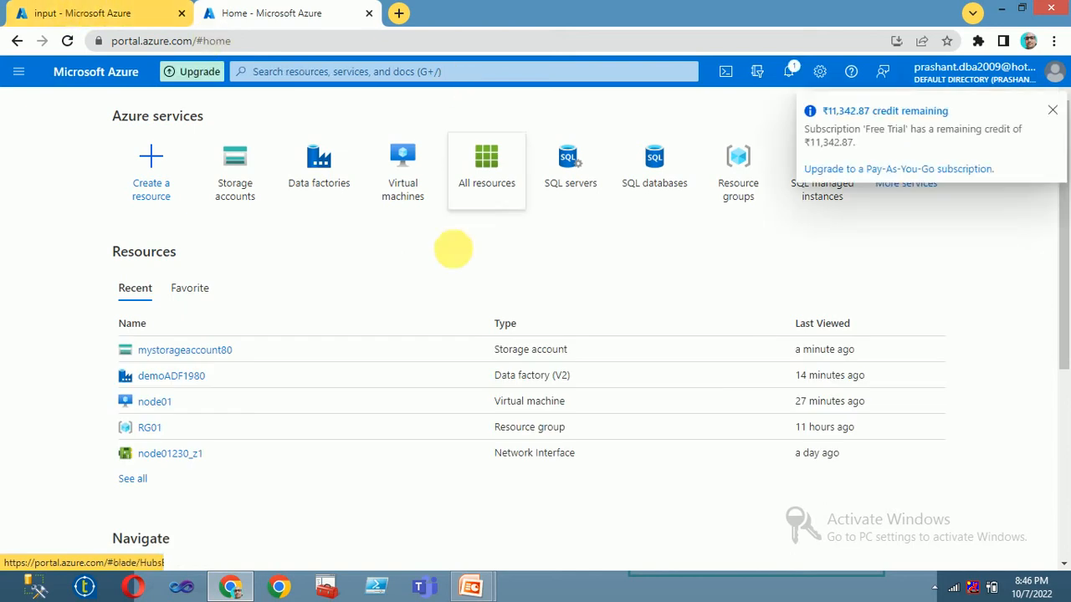
left_click(404, 170)
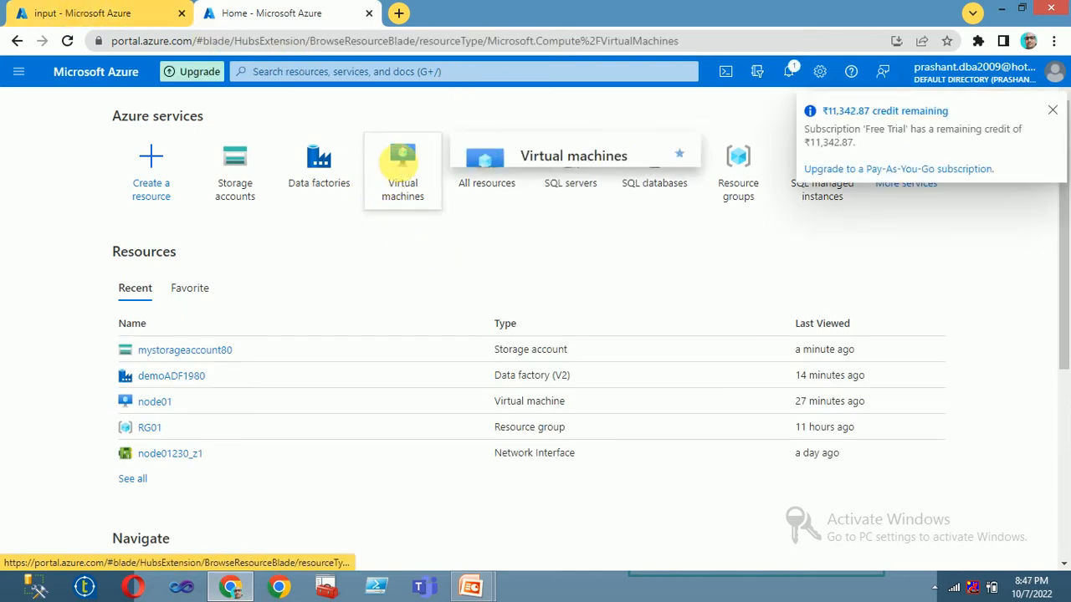
left_click(1053, 113)
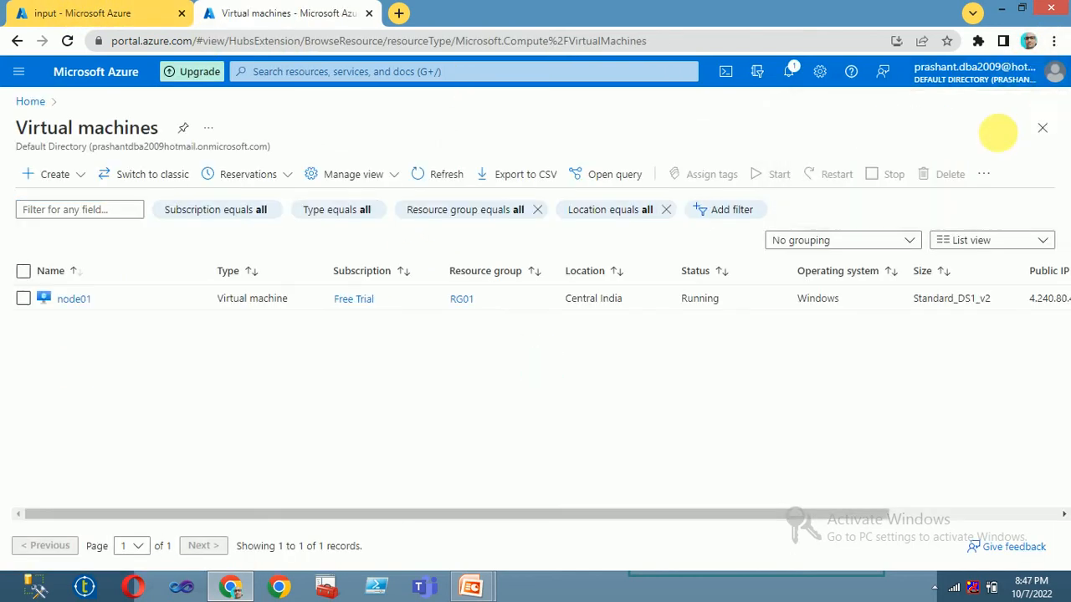
left_click(73, 296)
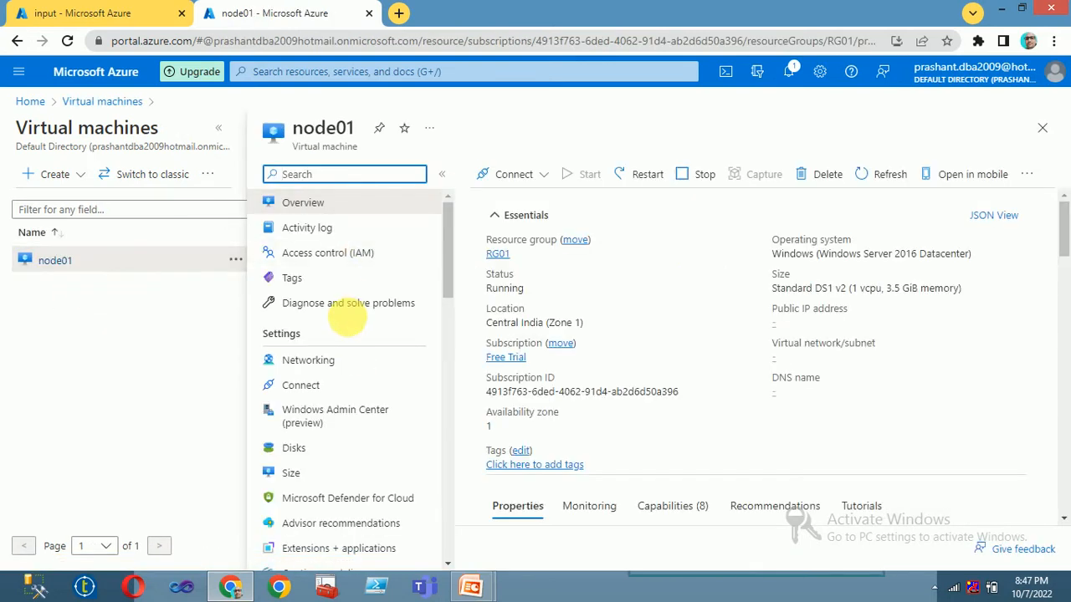
left_click(834, 323)
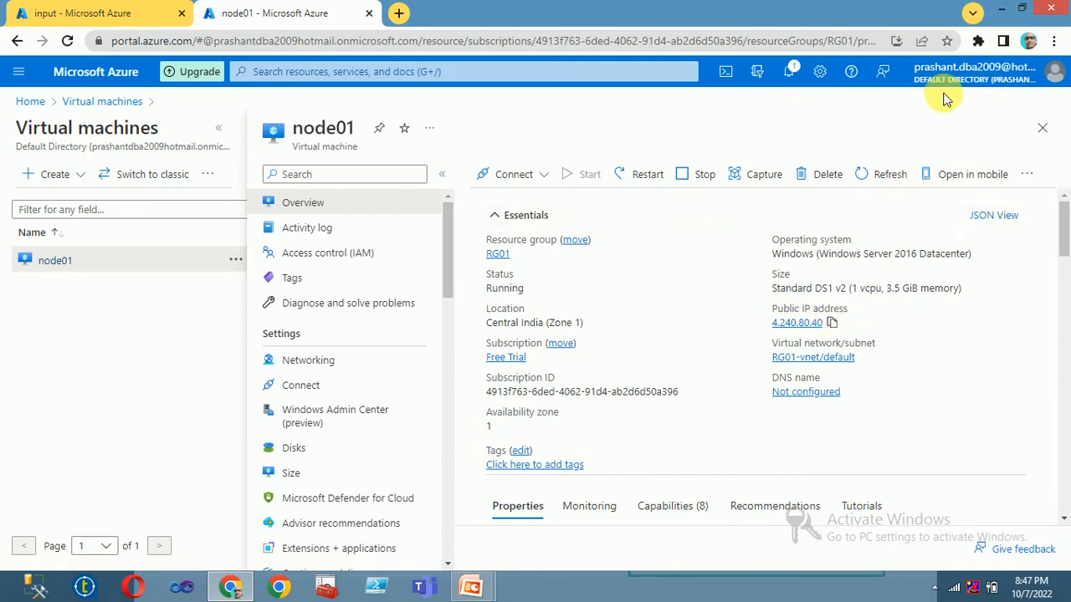
Step: Download the RDP connection file for node01 from its Connect page
left_click(521, 178)
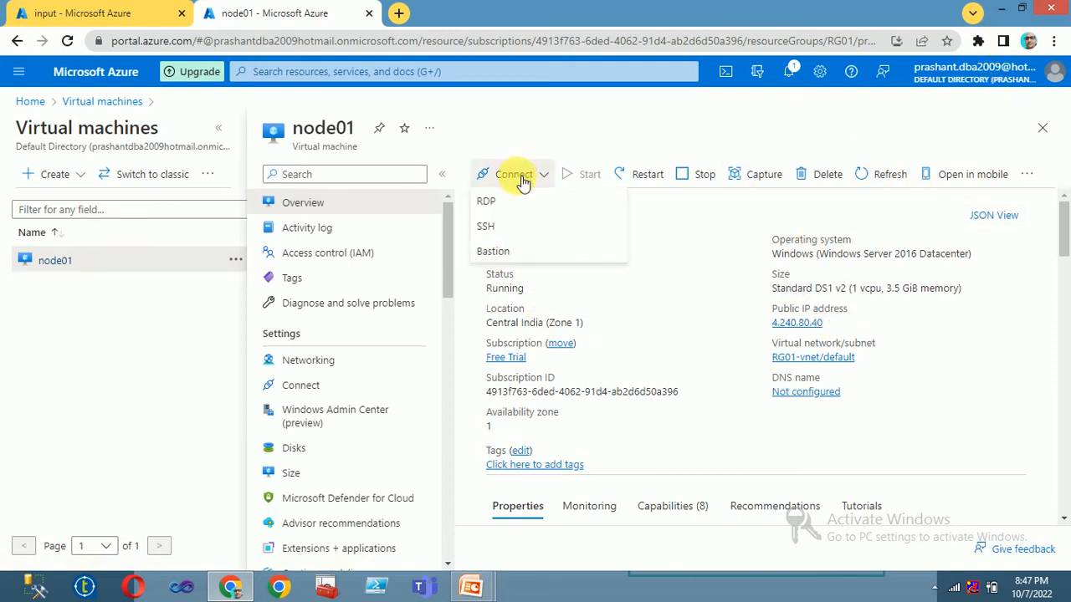
left_click(483, 203)
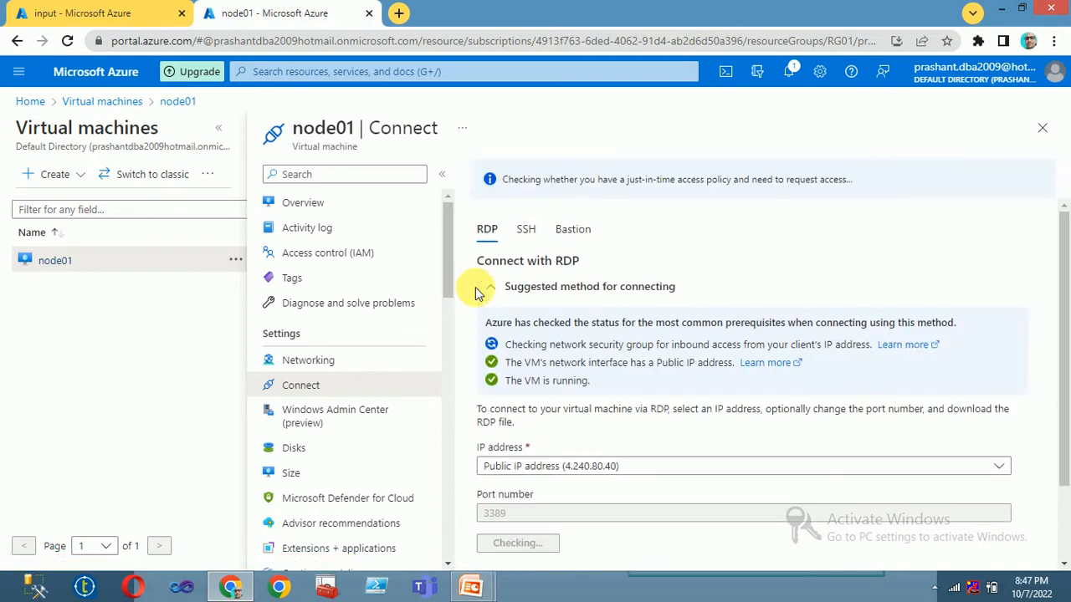
scroll(502, 469, "down", 1)
left_click(524, 452)
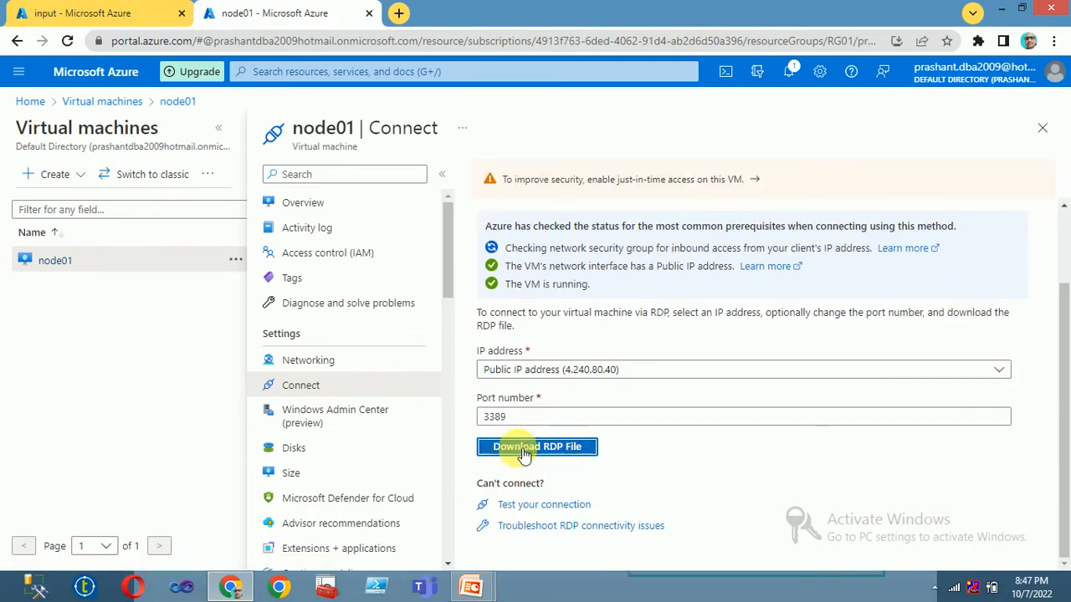
Step: Open the RDP file, sign in and accept the certificate to reach node01's desktop
left_click(167, 549)
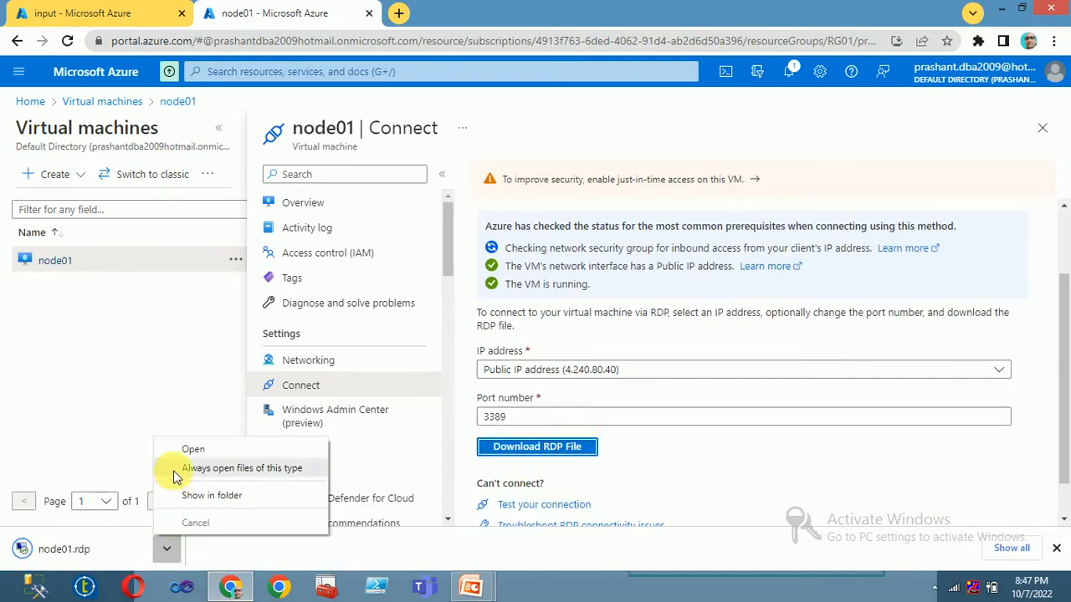
left_click(191, 448)
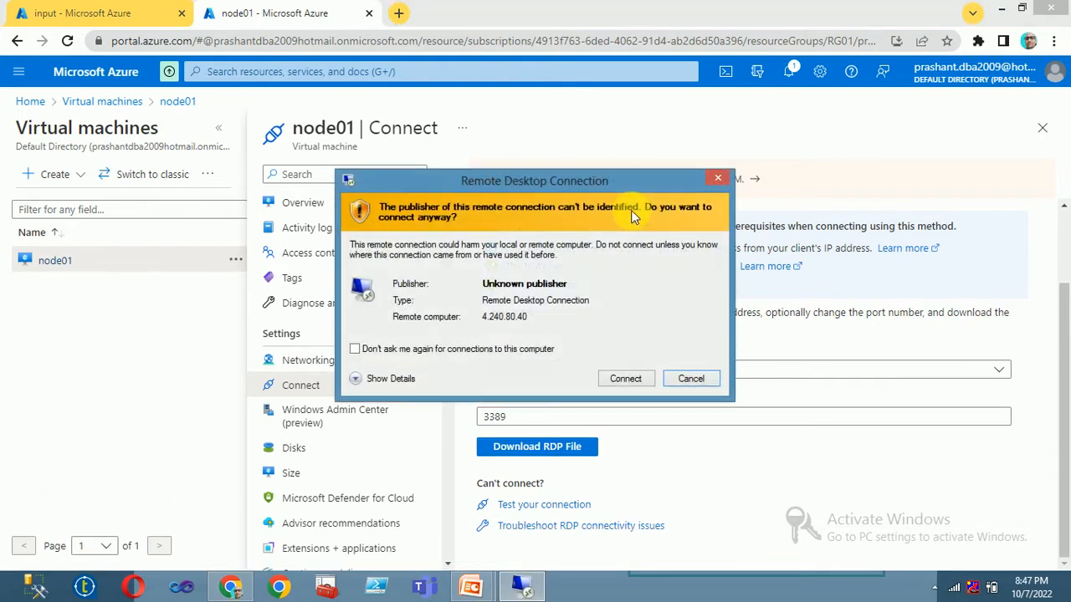
left_click(623, 379)
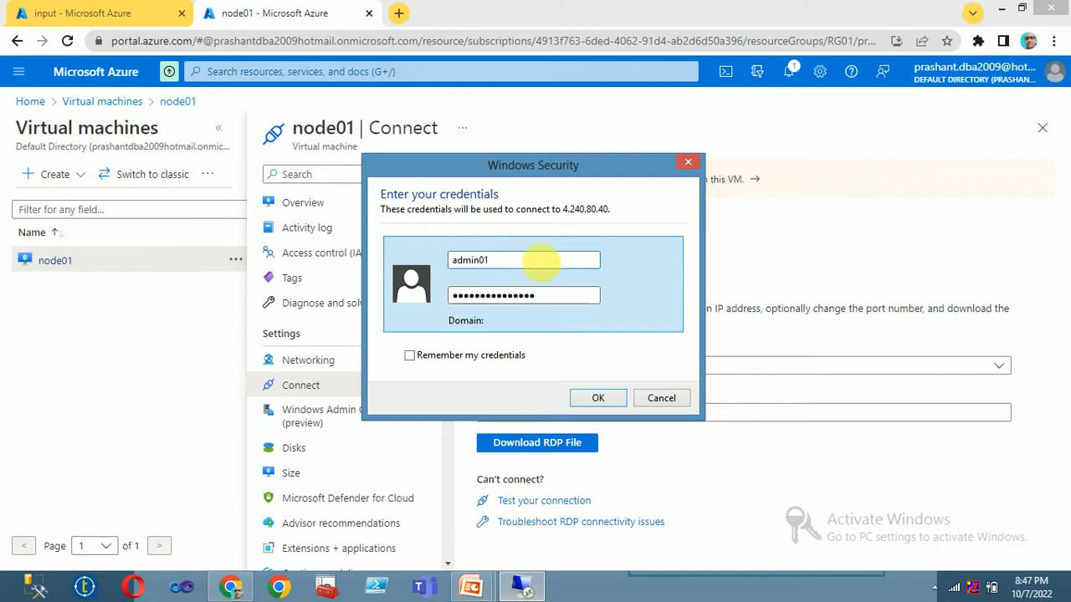
key("Return")
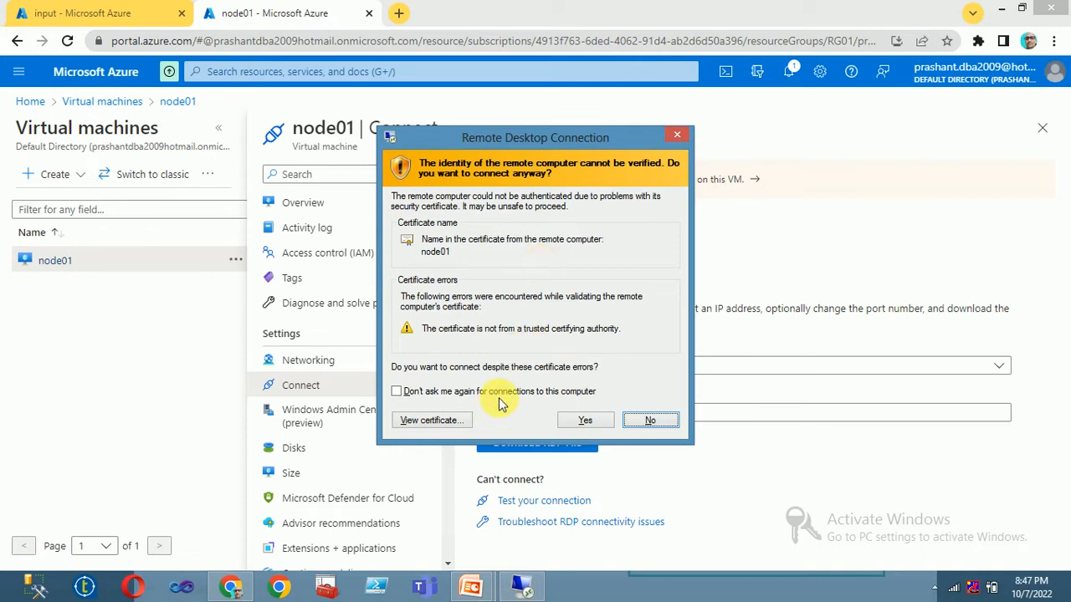
left_click(588, 421)
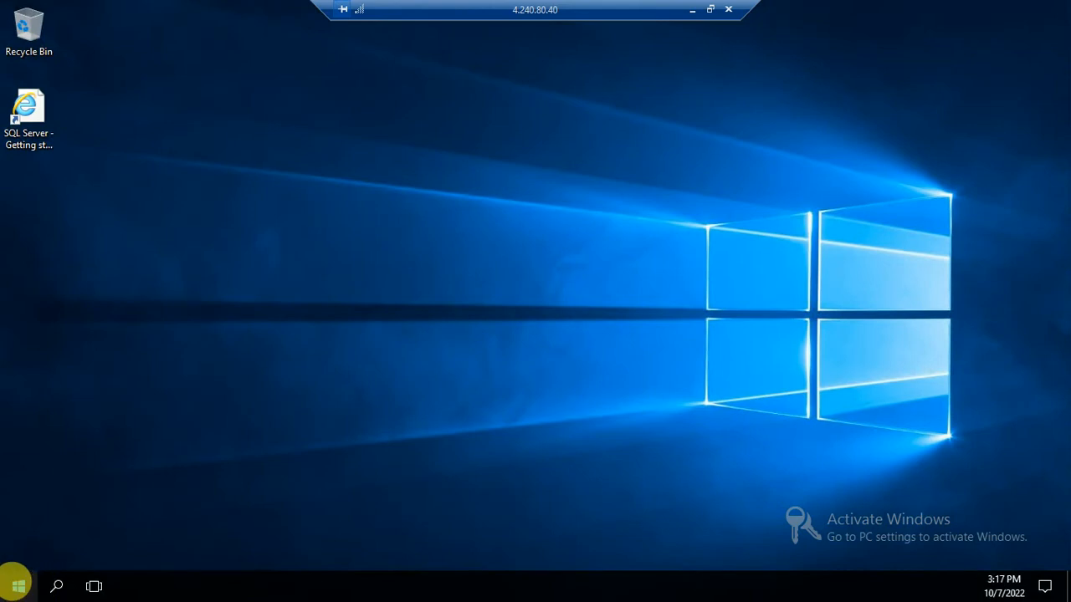
Step: Search for ssms on node01 and launch SQL Server Management Studio 18
left_click(16, 584)
type("ssms")
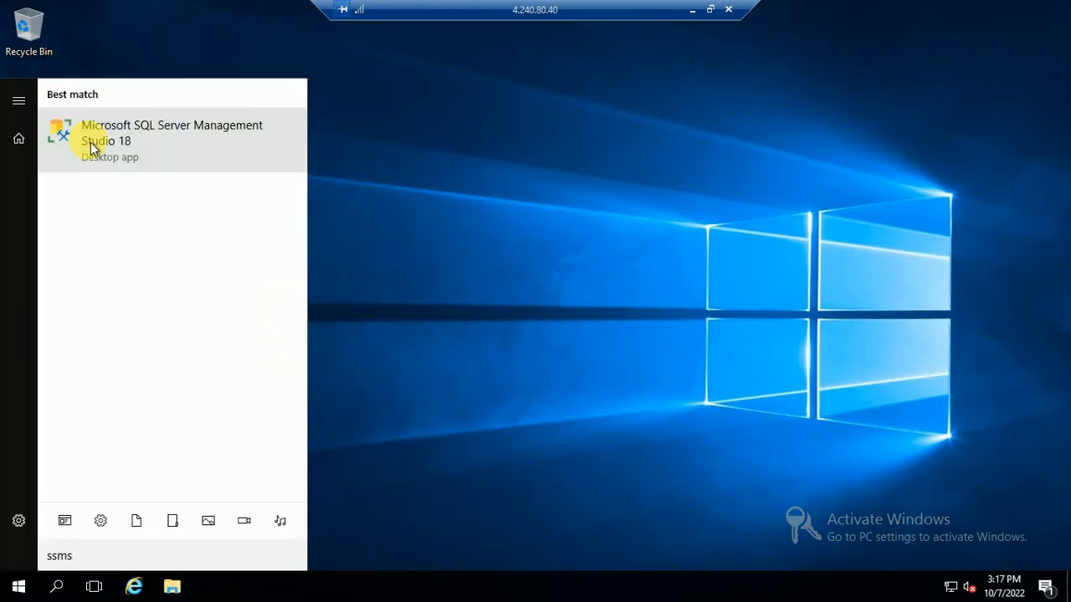
left_click(90, 143)
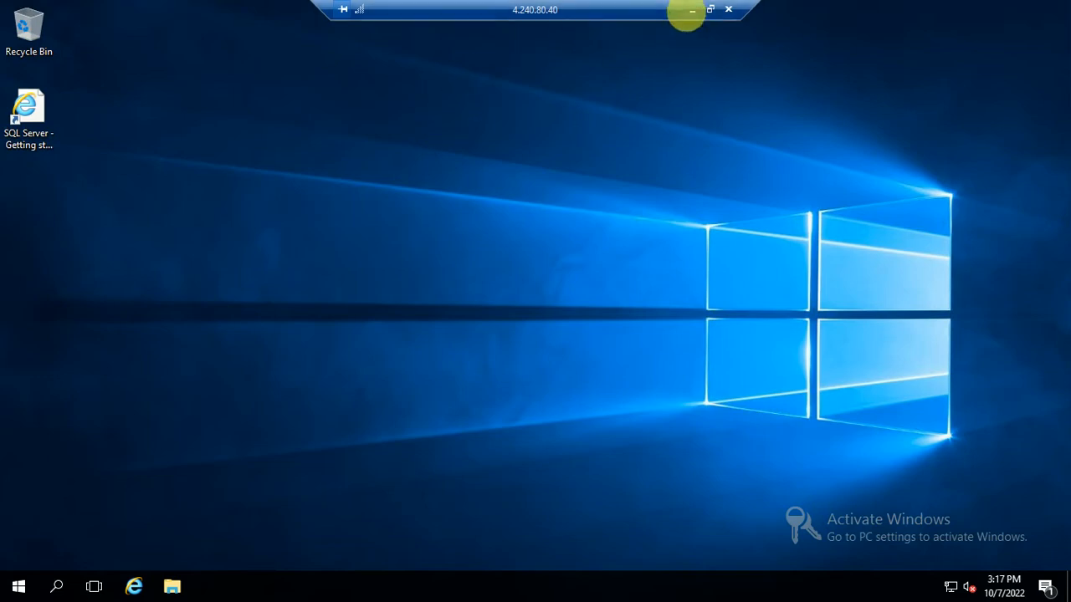
Step: Minimize the remote session and return to node01's Connect page in the portal
left_click(691, 11)
left_click(143, 19)
left_click(251, 15)
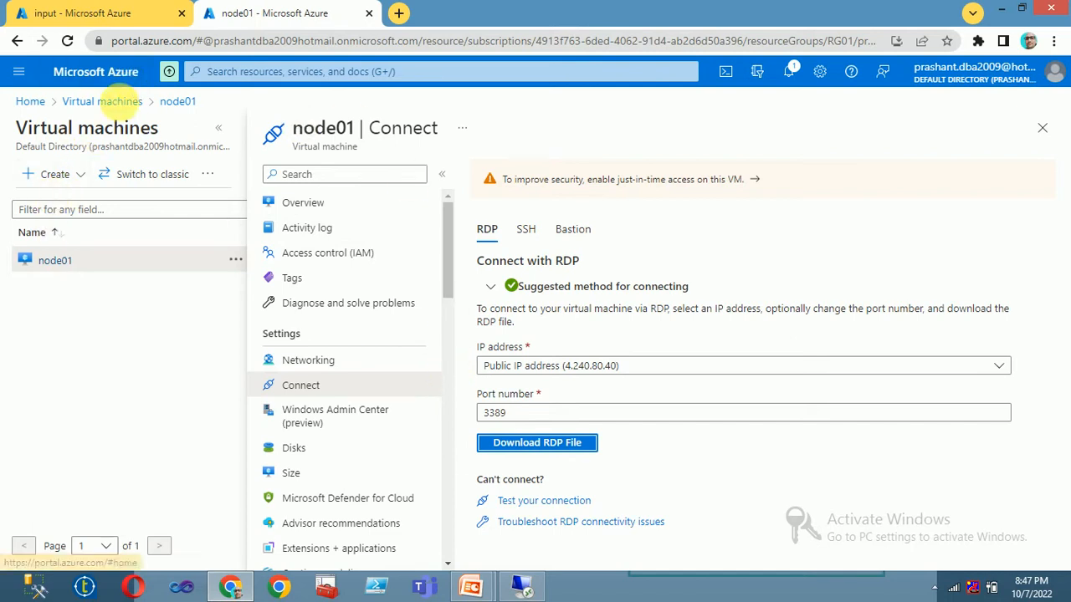
Step: Start creating a new data factory from the Data factories list
left_click(105, 102)
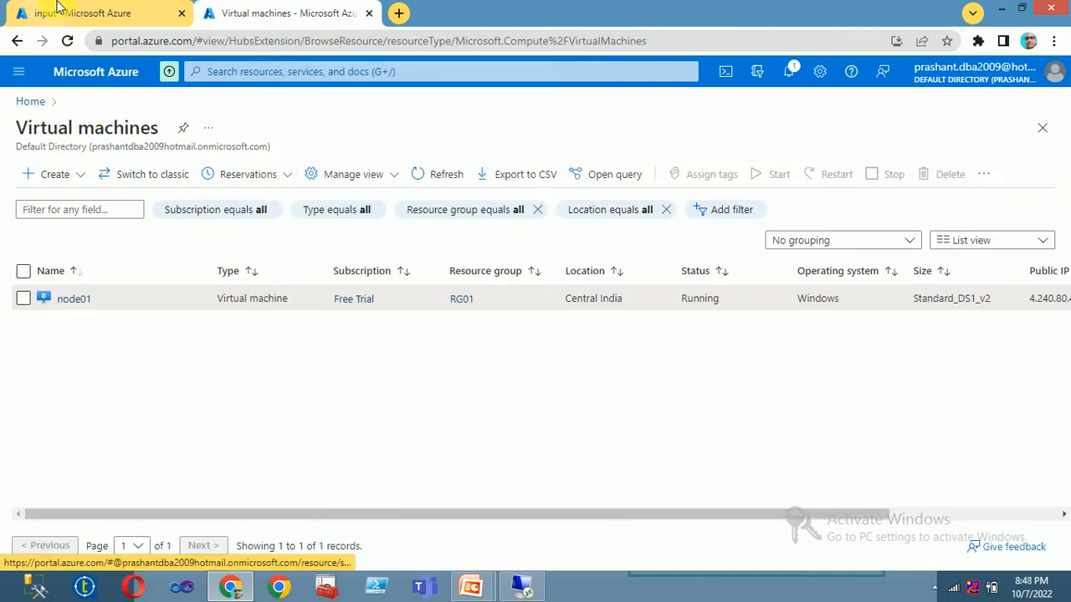
left_click(59, 13)
left_click(234, 12)
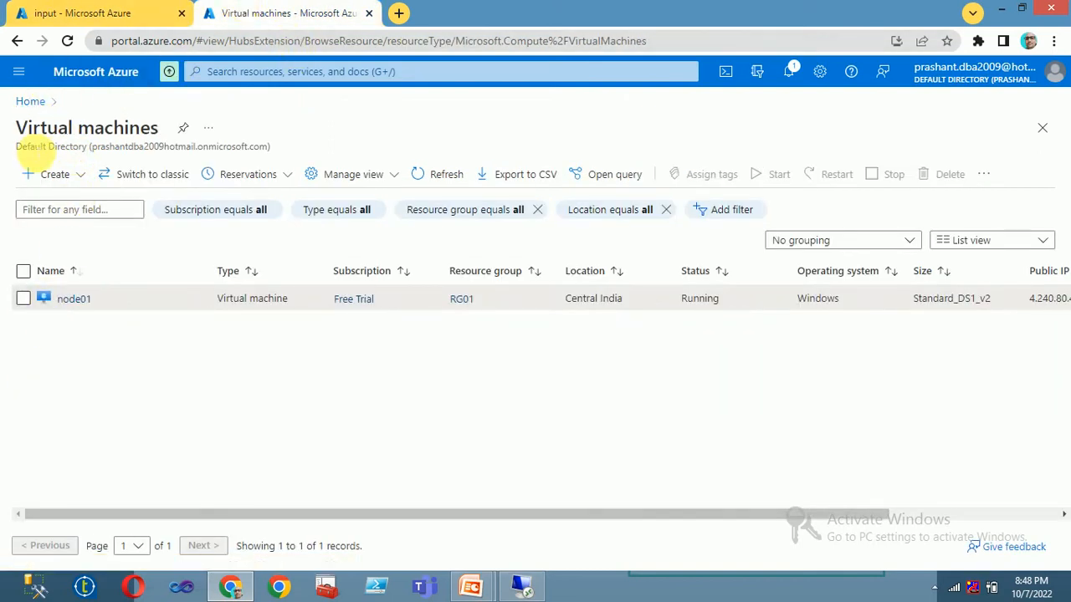
left_click(32, 101)
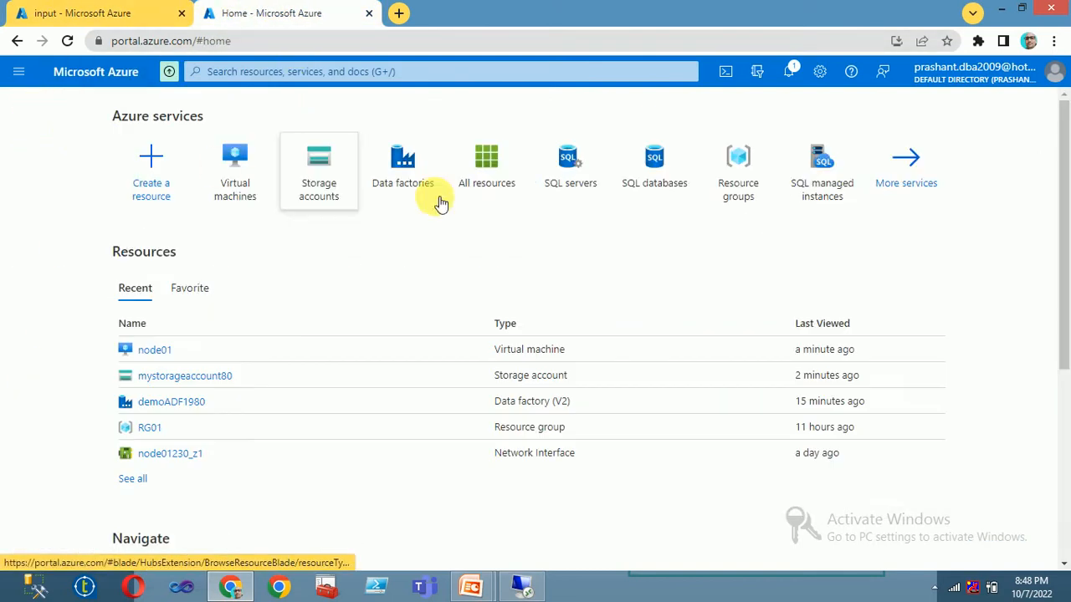
left_click(399, 167)
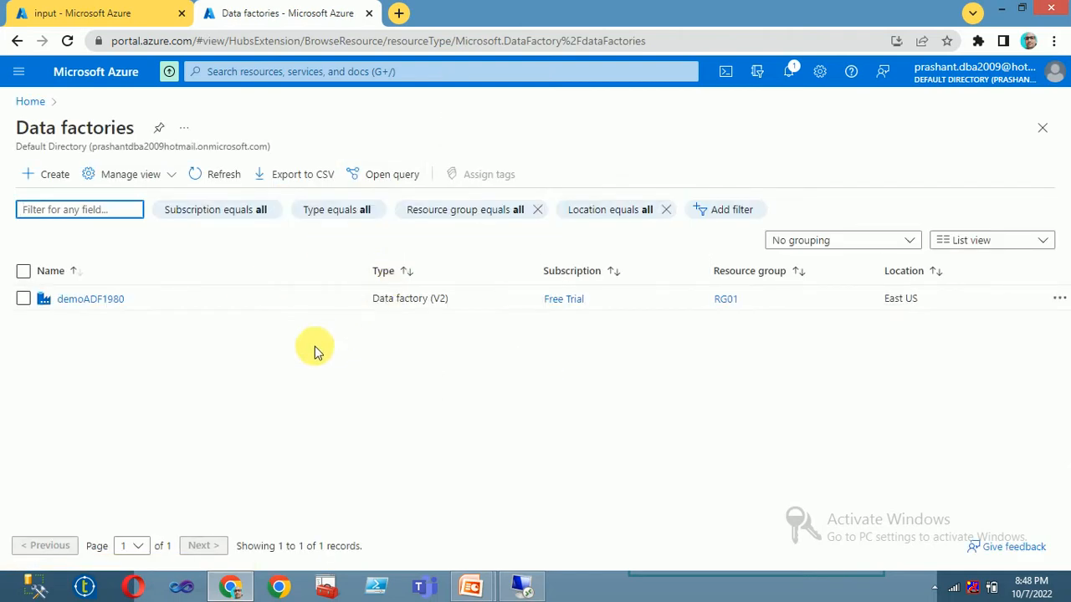
left_click(54, 177)
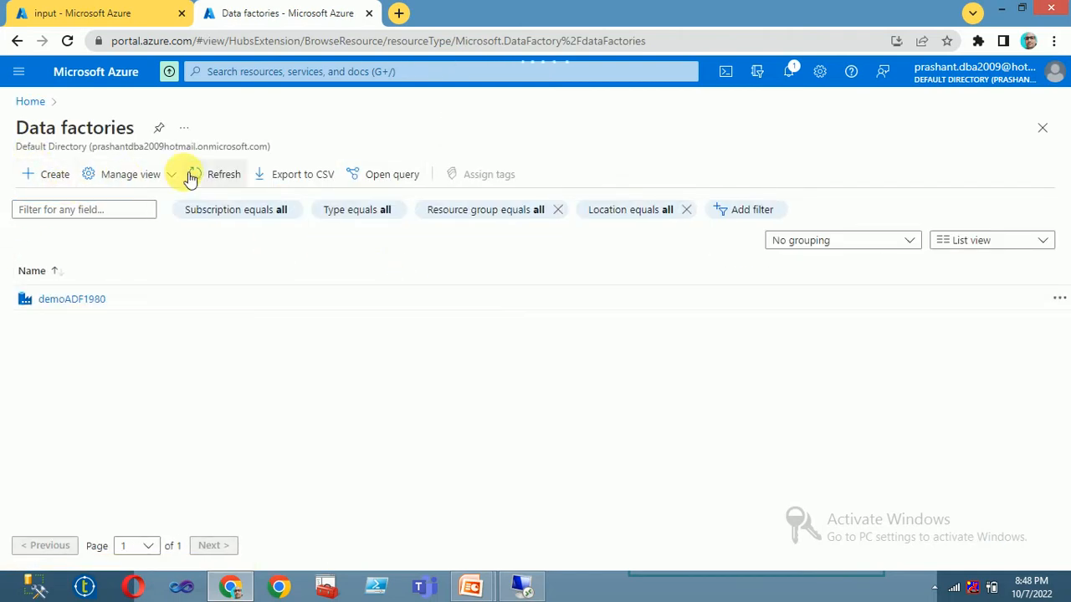
Step: Briefly check the remote session, then return to the Create Data Factory form
left_click(38, 12)
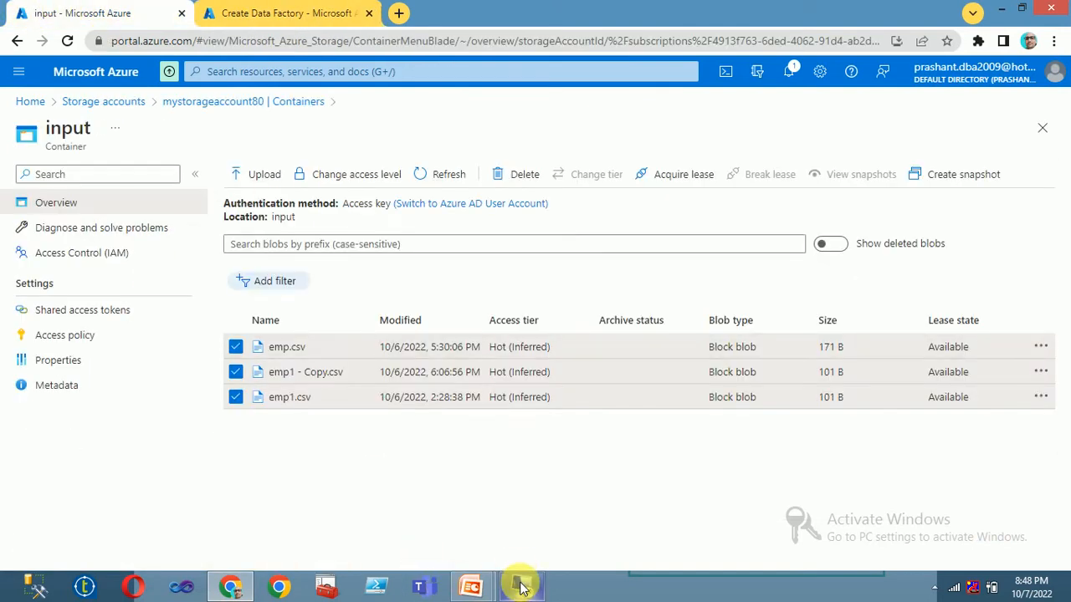
left_click(520, 586)
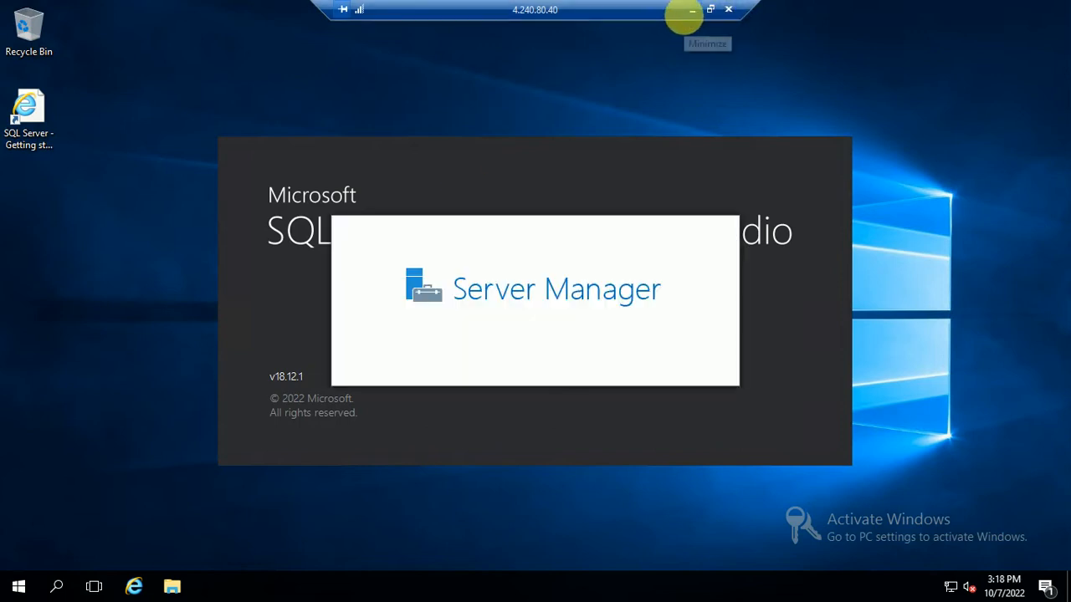
left_click(691, 10)
left_click(251, 17)
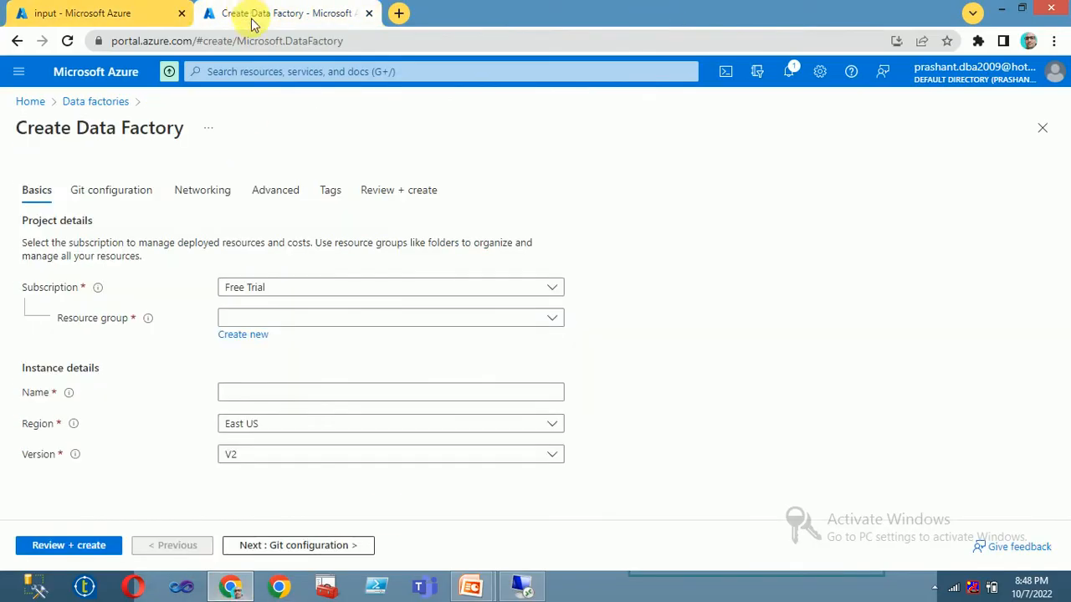
Step: Choose resource group RG01 and name the factory adfmultipleCSVLoadIntoSQL
left_click(275, 317)
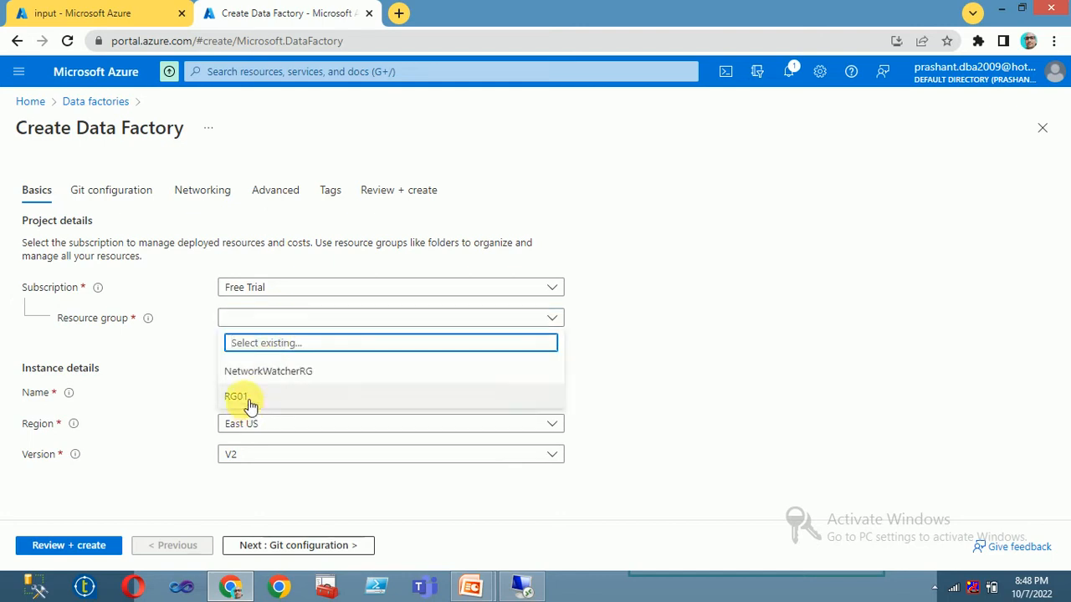
left_click(242, 399)
left_click(252, 394)
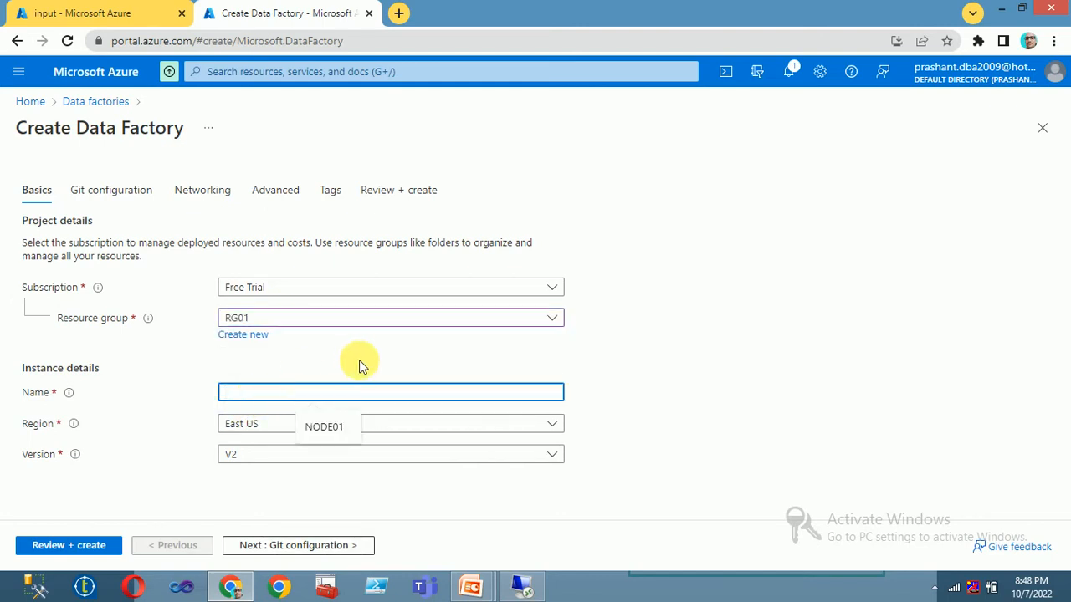
type("adfmultiple")
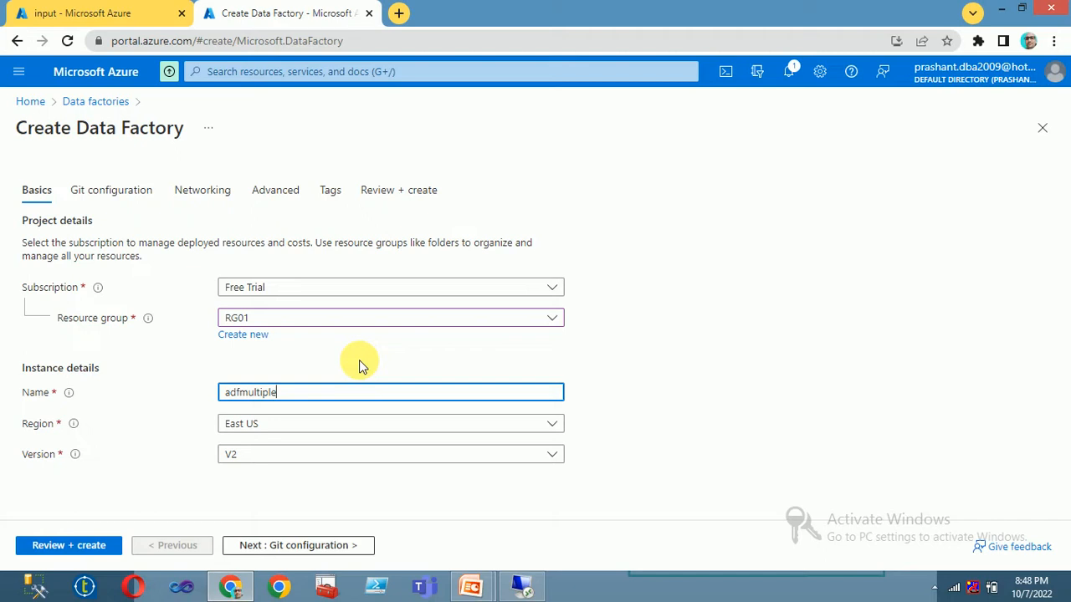
type("CSVLoad")
type("IntoSQL")
key("Tab")
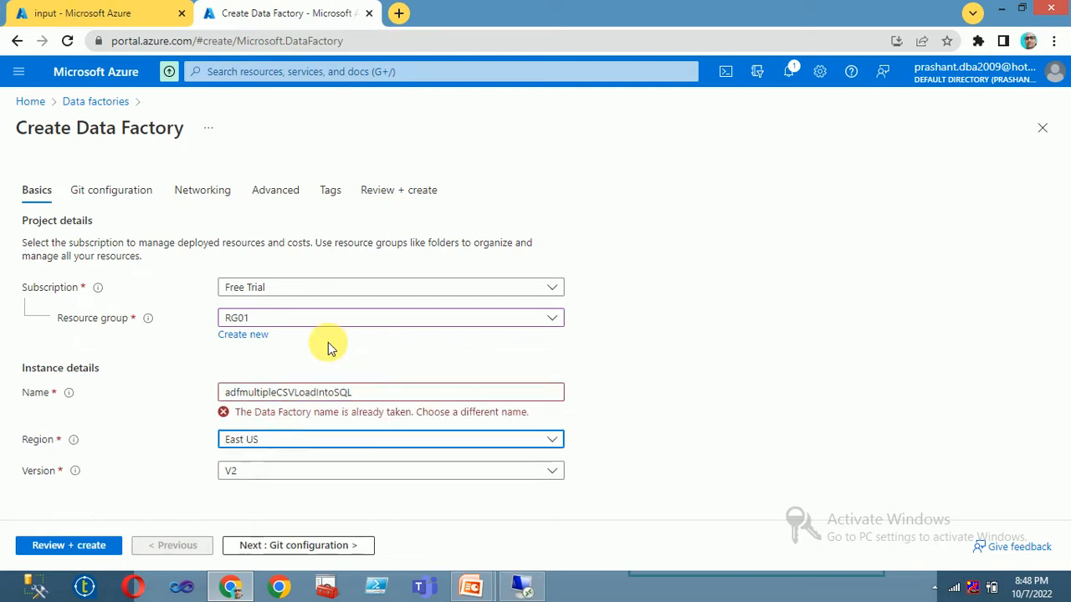
left_click(393, 394)
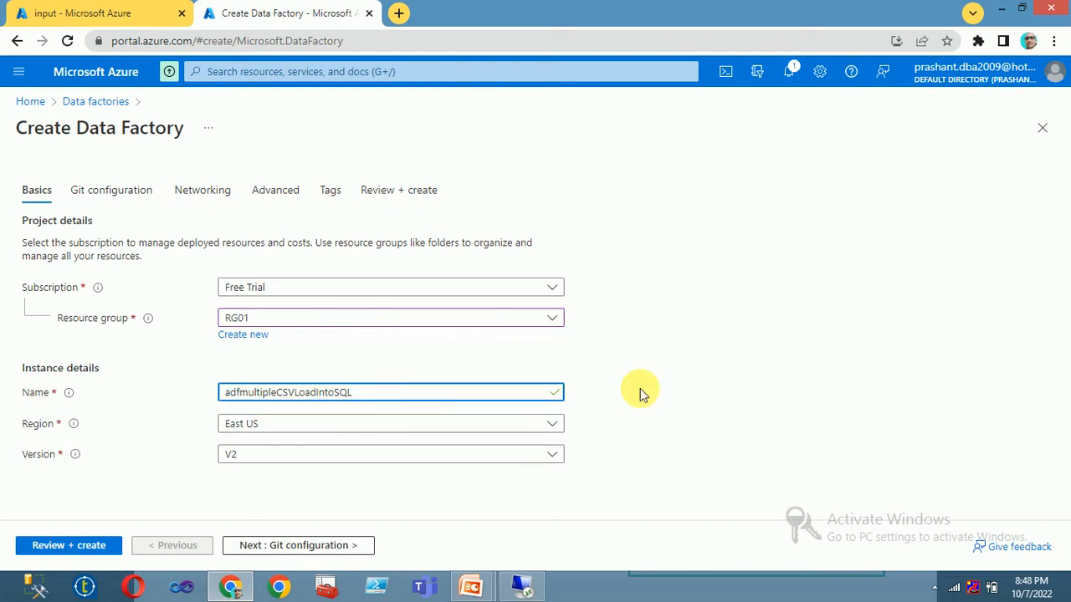
Step: Select Configure Git later, review and create the factory, then return to the remote session
left_click(92, 192)
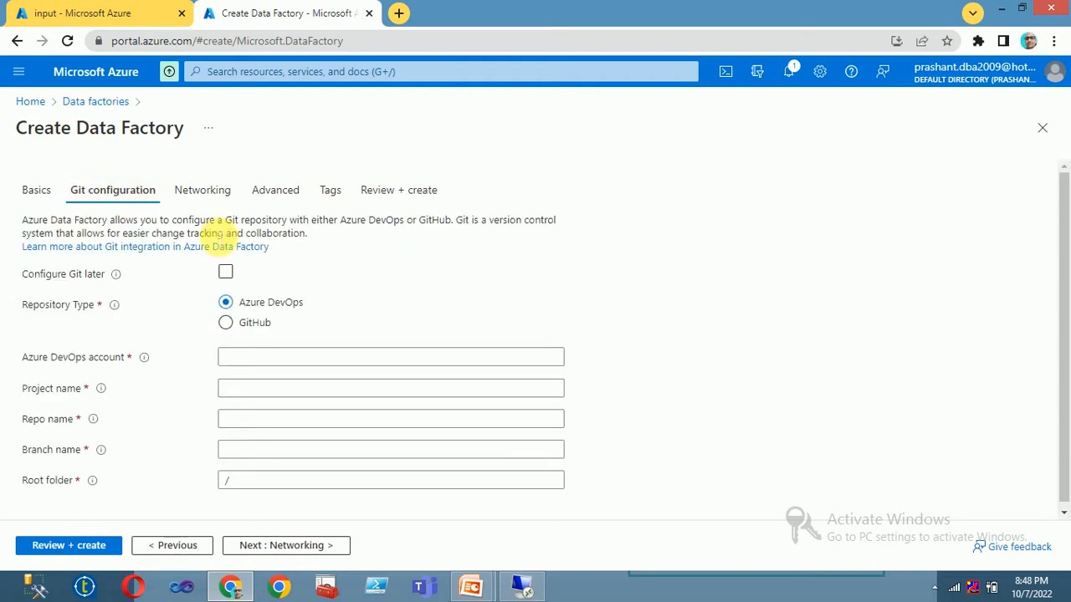
left_click(225, 272)
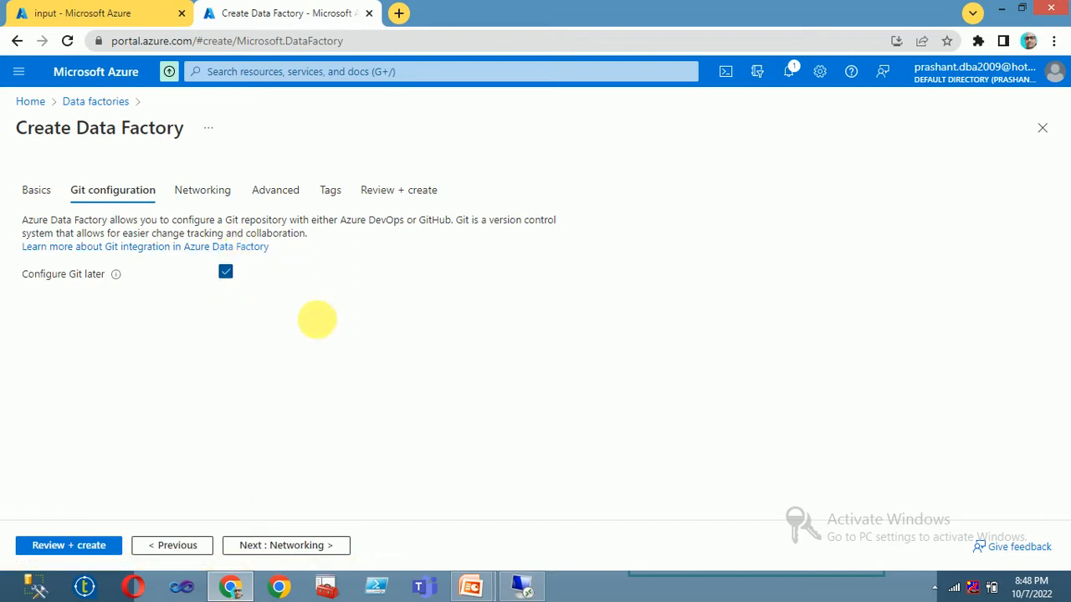
left_click(79, 540)
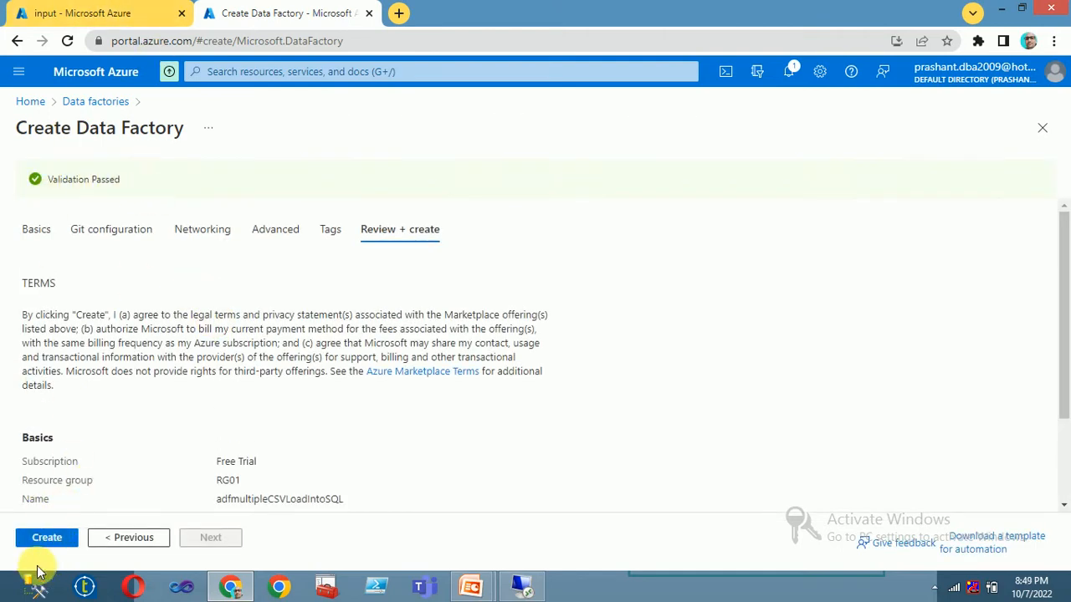
left_click(46, 540)
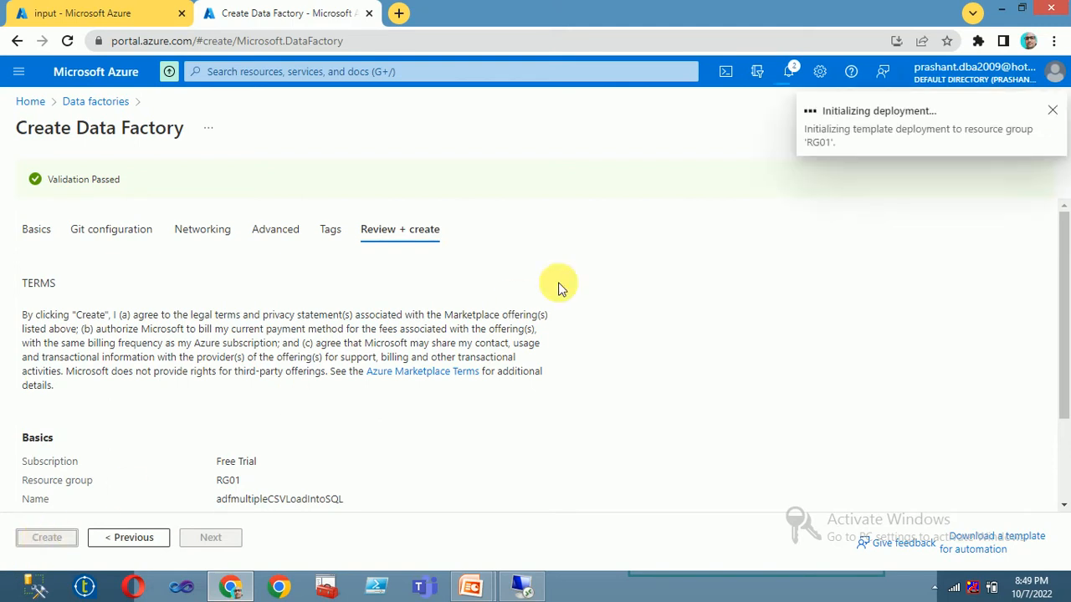
left_click(75, 12)
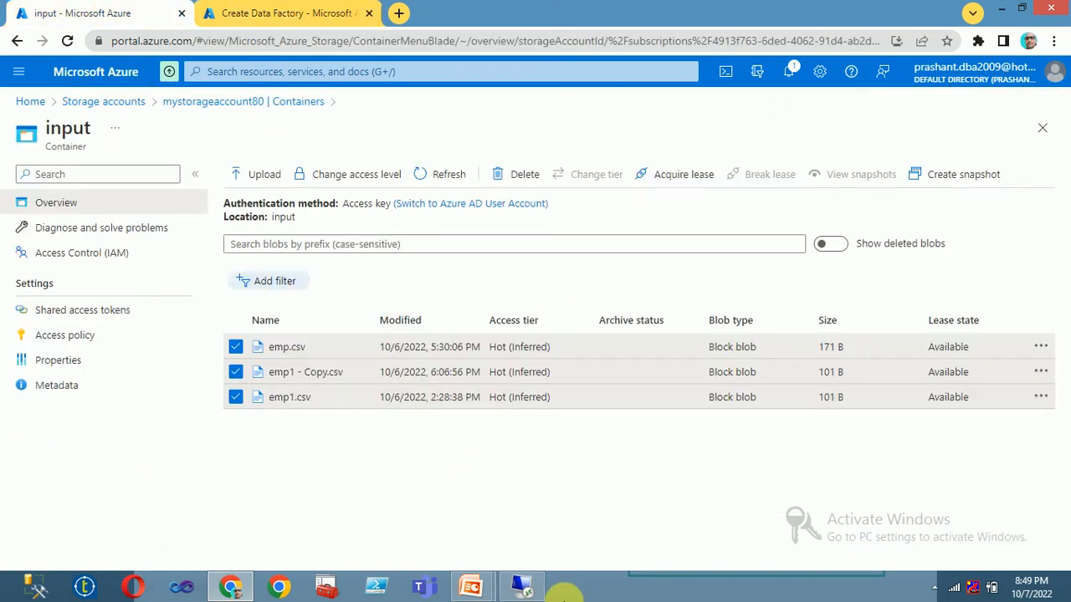
left_click(520, 586)
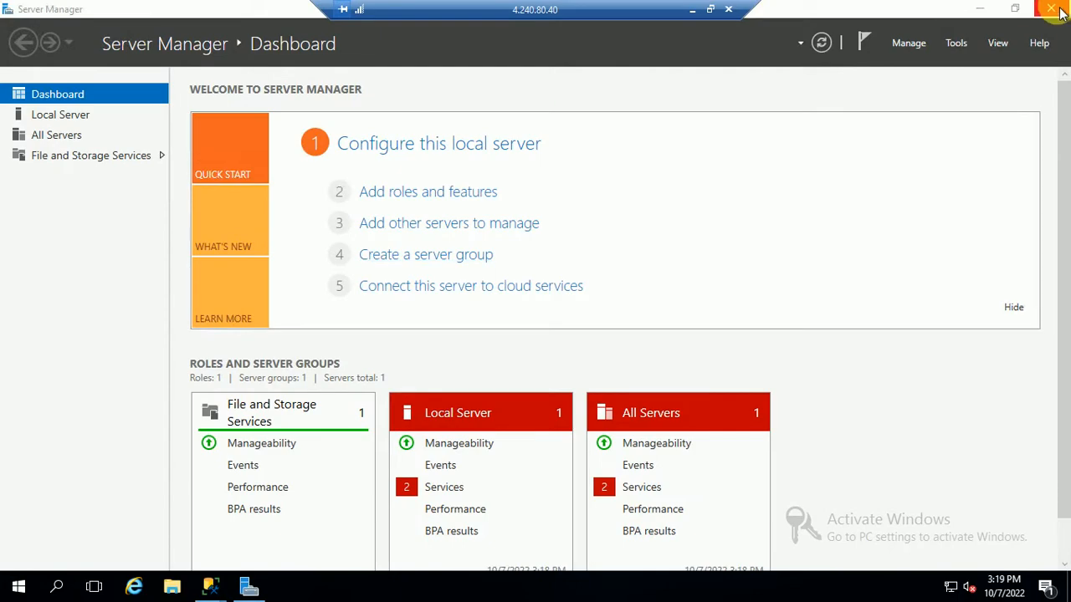
Step: Connect SSMS to the local server node01 using the saved login
left_click(1052, 8)
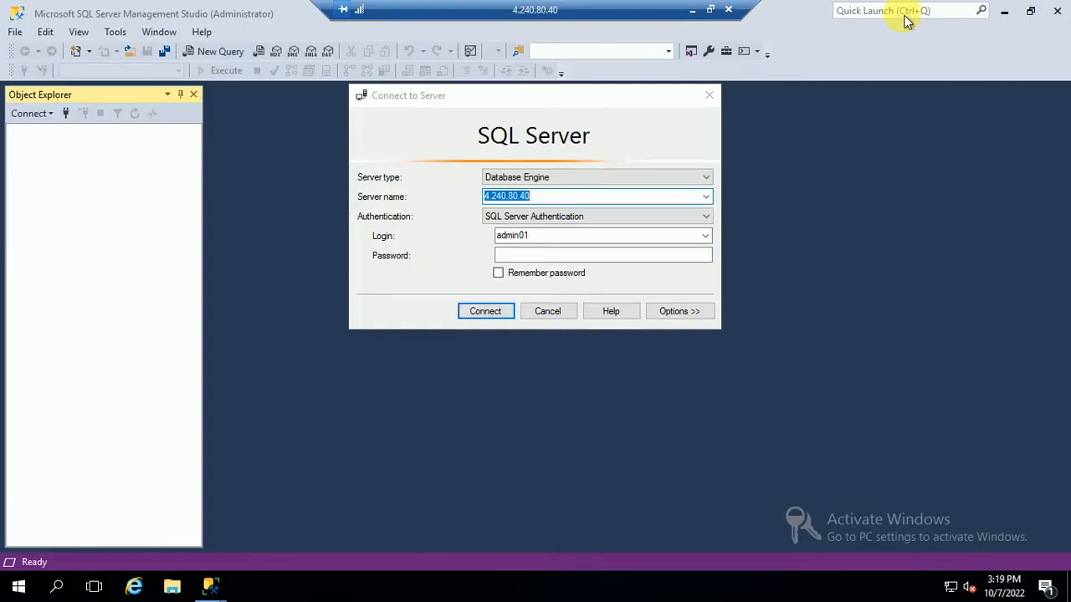
left_click(705, 236)
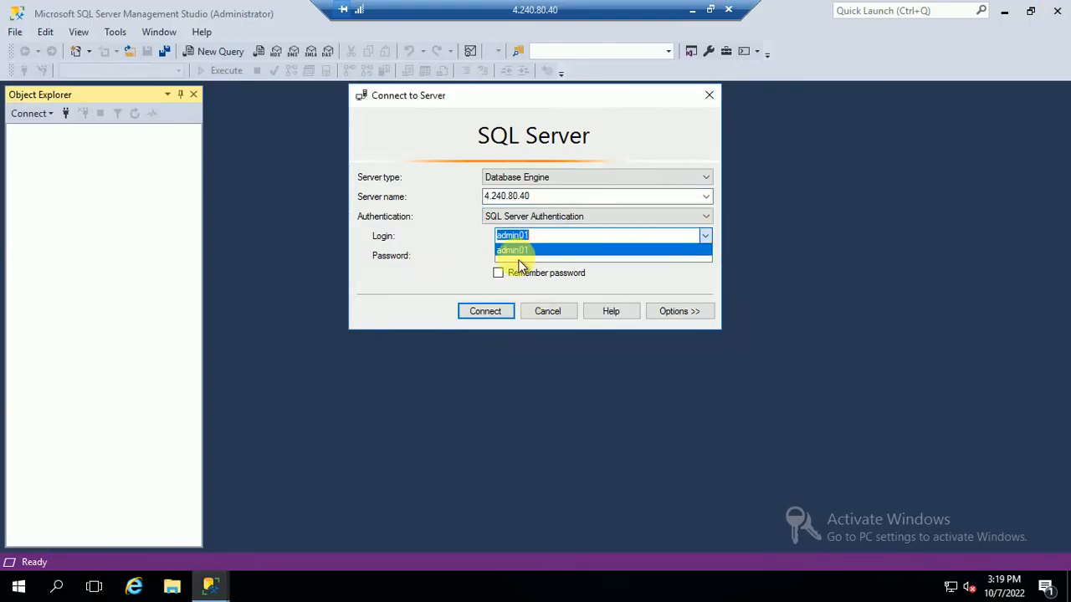
left_click(590, 248)
left_click(706, 197)
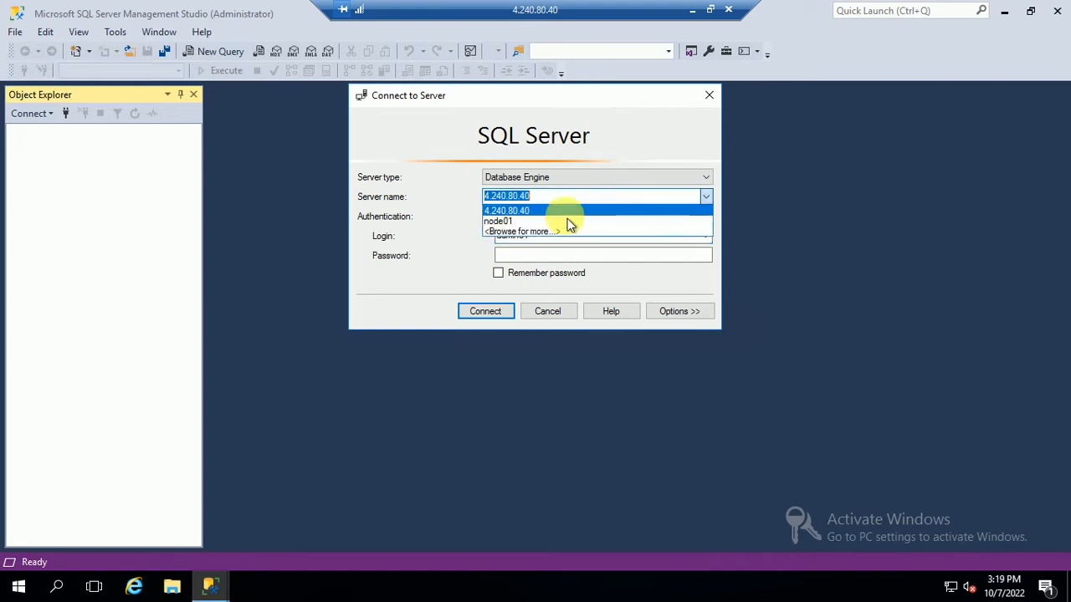
left_click(512, 232)
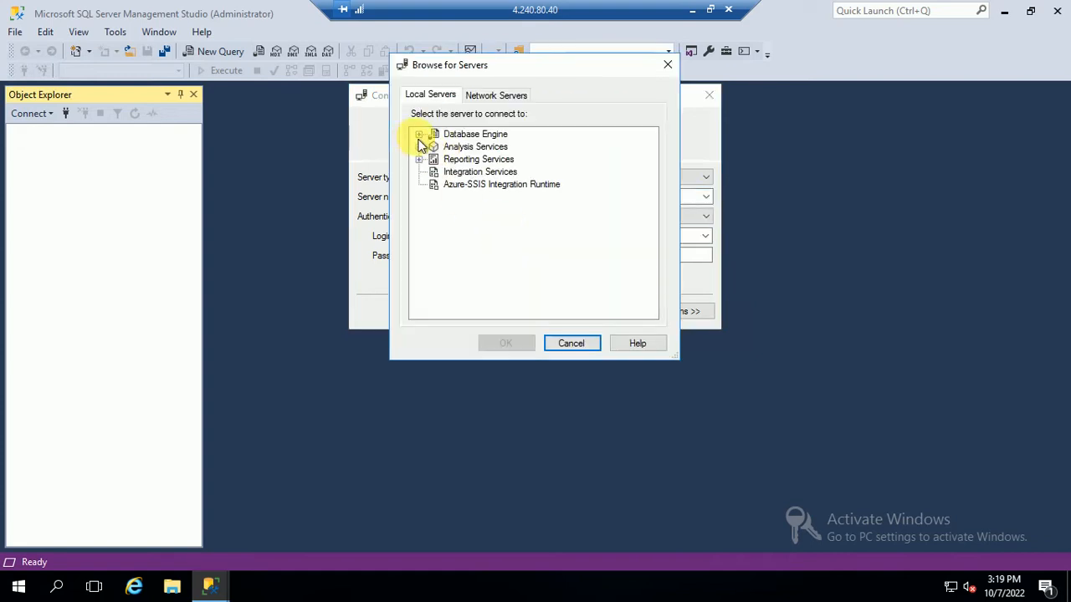
left_click(418, 135)
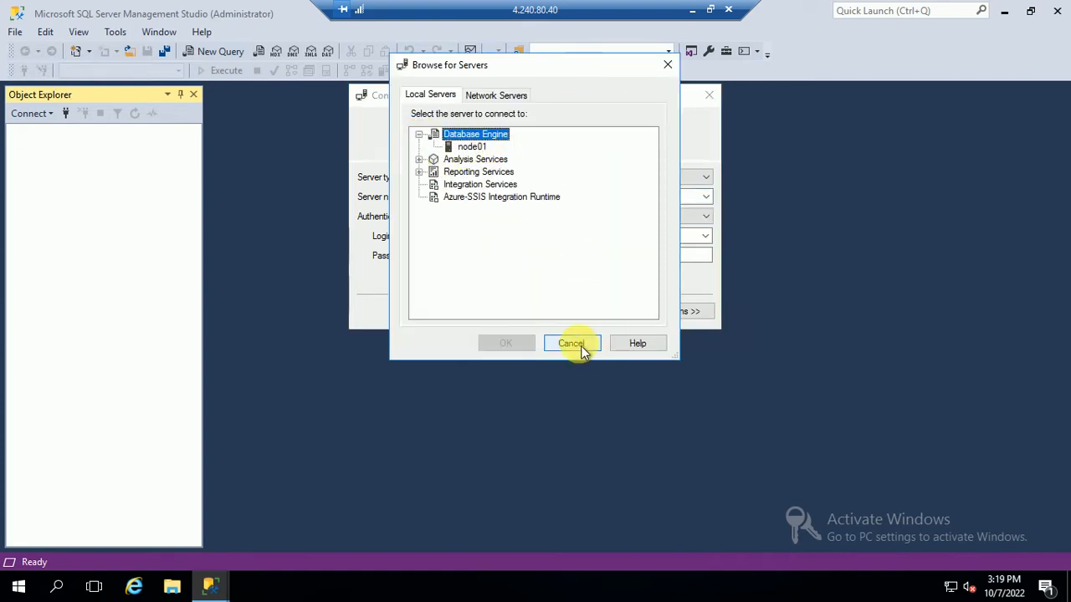
left_click(471, 146)
left_click(495, 347)
left_click(473, 313)
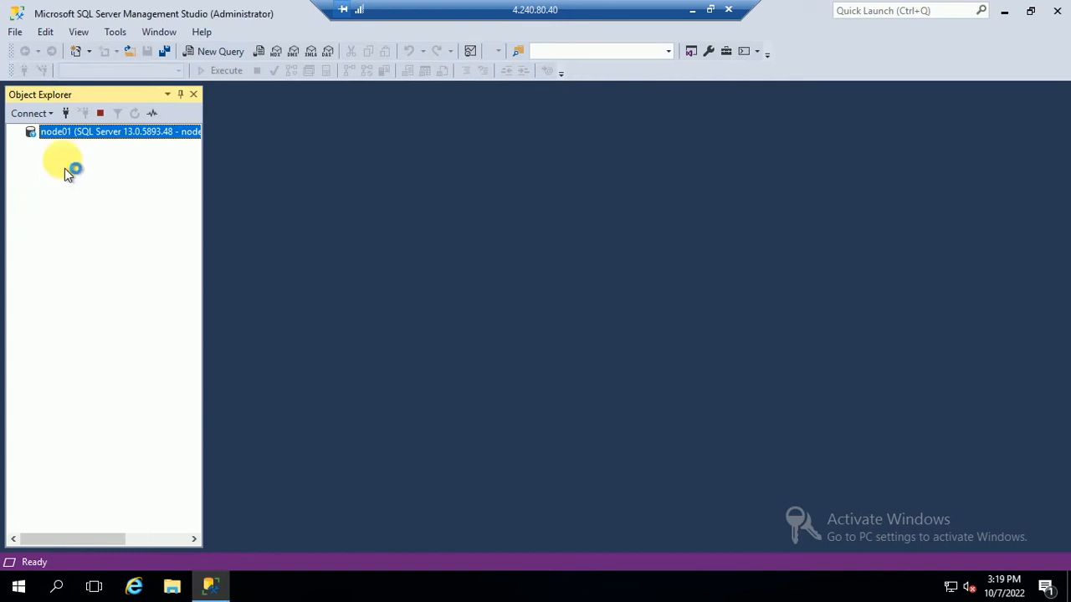
Step: Add a second connection to server 4.240.80.40, entering the account password
right_click(54, 136)
left_click(94, 136)
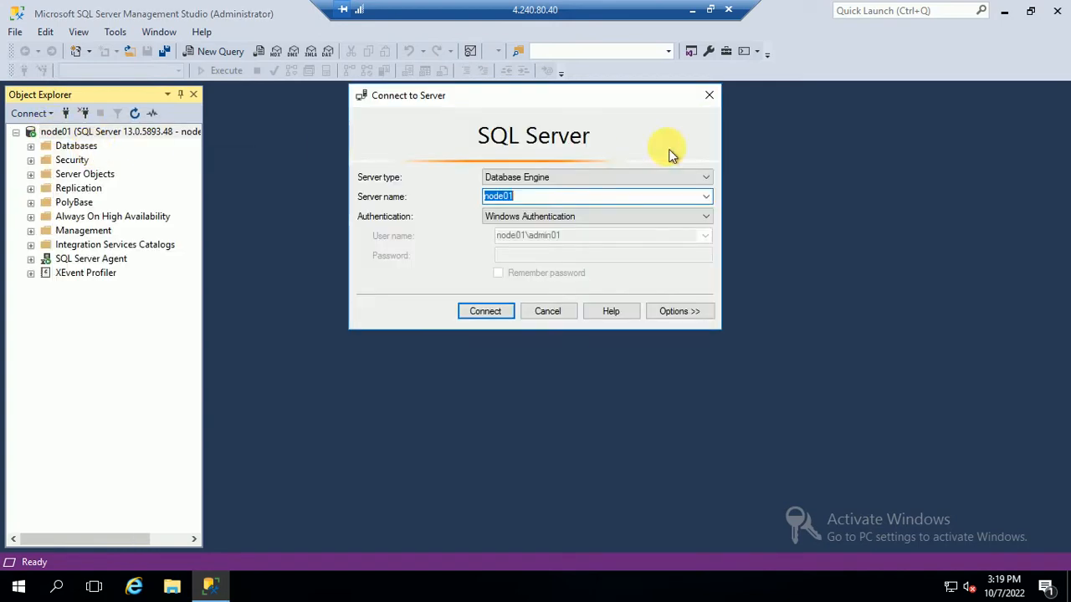
left_click(707, 197)
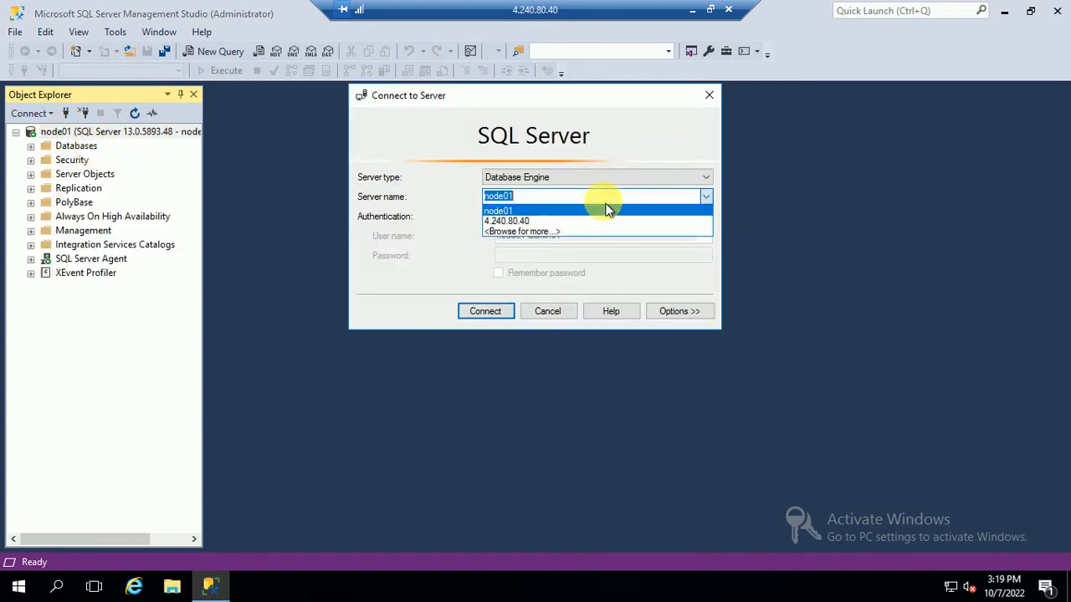
left_click(521, 217)
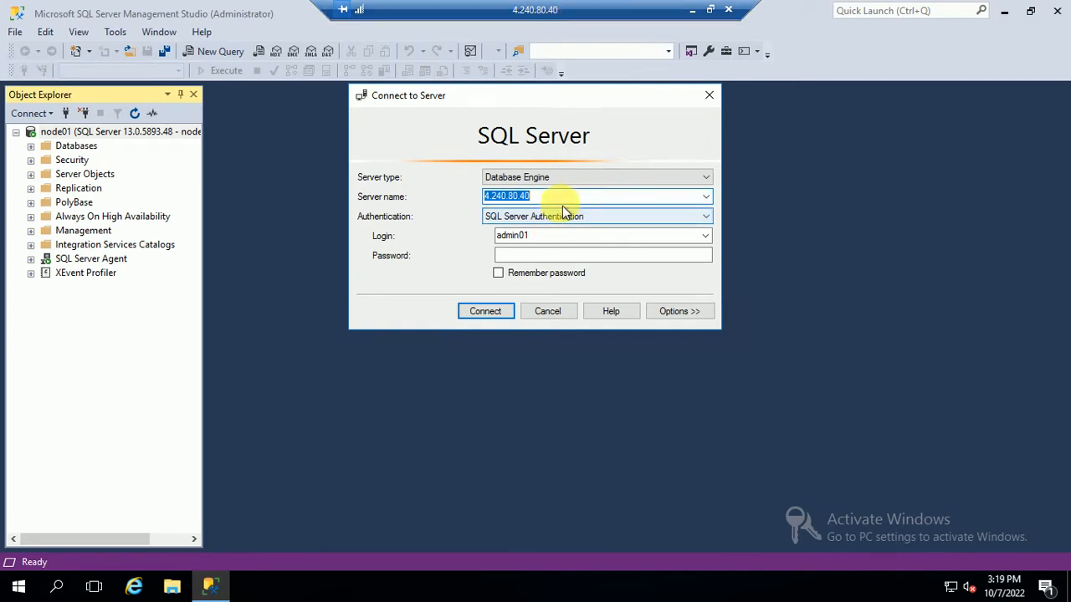
left_click(518, 252)
type("P")
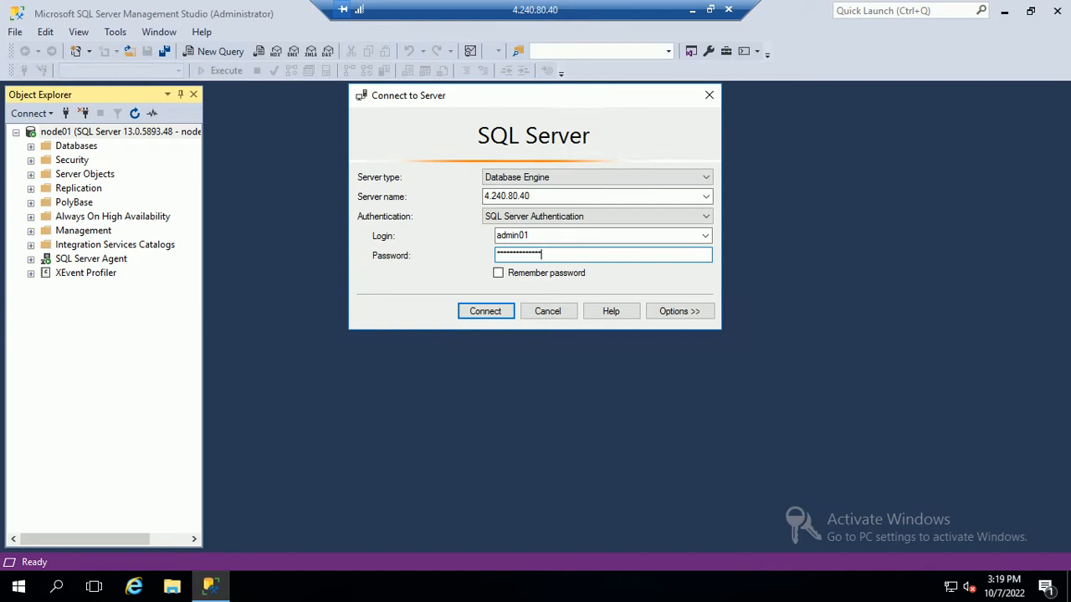
left_click(488, 317)
Step: Disconnect node01 and widen Object Explorer to show full server names
right_click(99, 133)
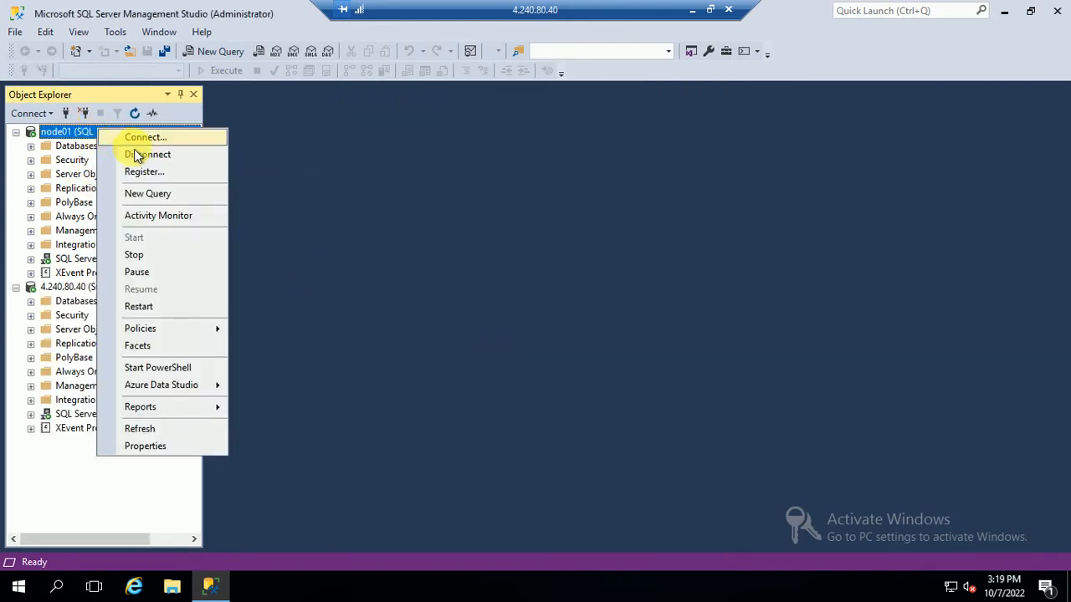
left_click(135, 153)
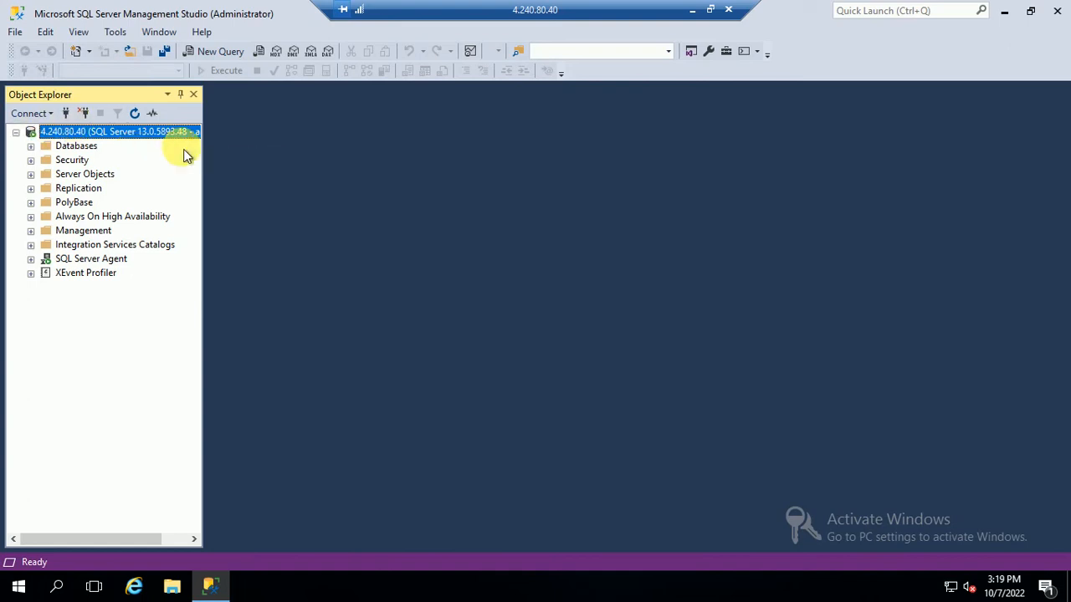
left_click_drag(216, 177, 414, 150)
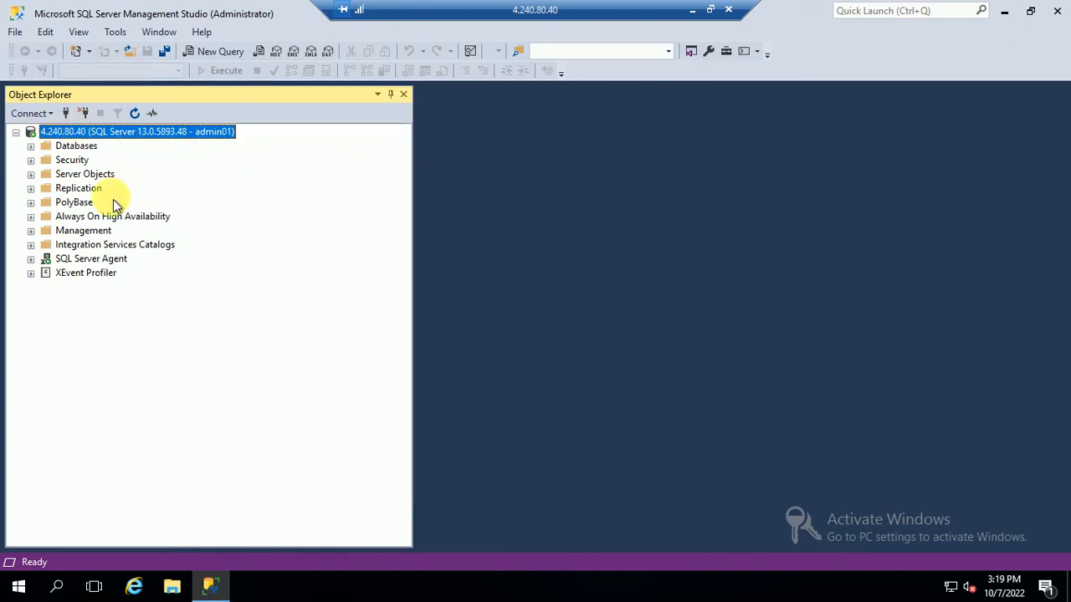
Step: Expand HRD > Tables and delete the dbo.tblEmployee_Target table
left_click(30, 146)
left_click(45, 189)
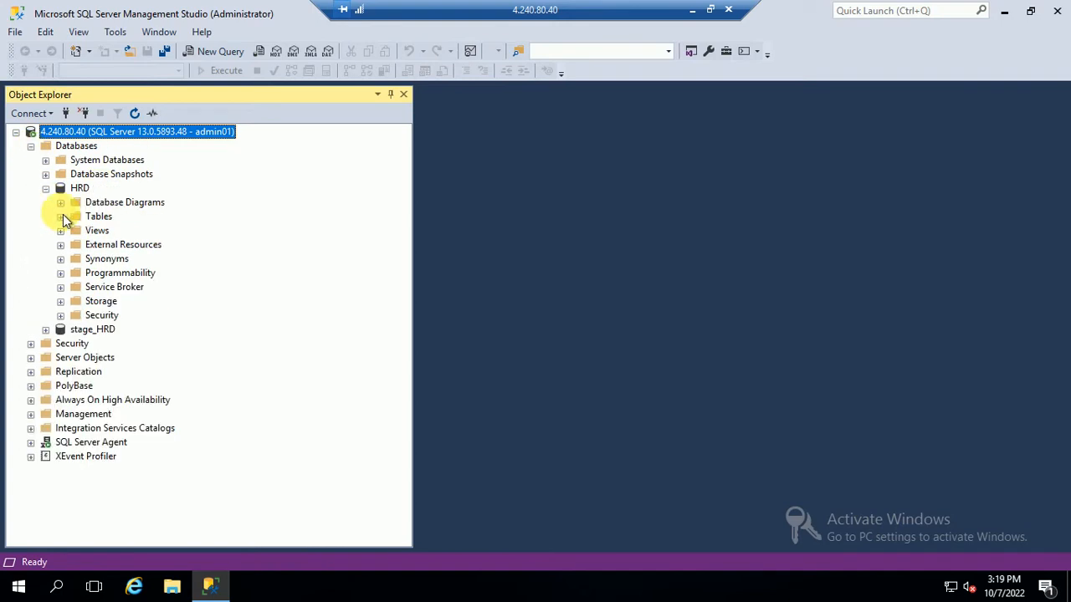
left_click(60, 216)
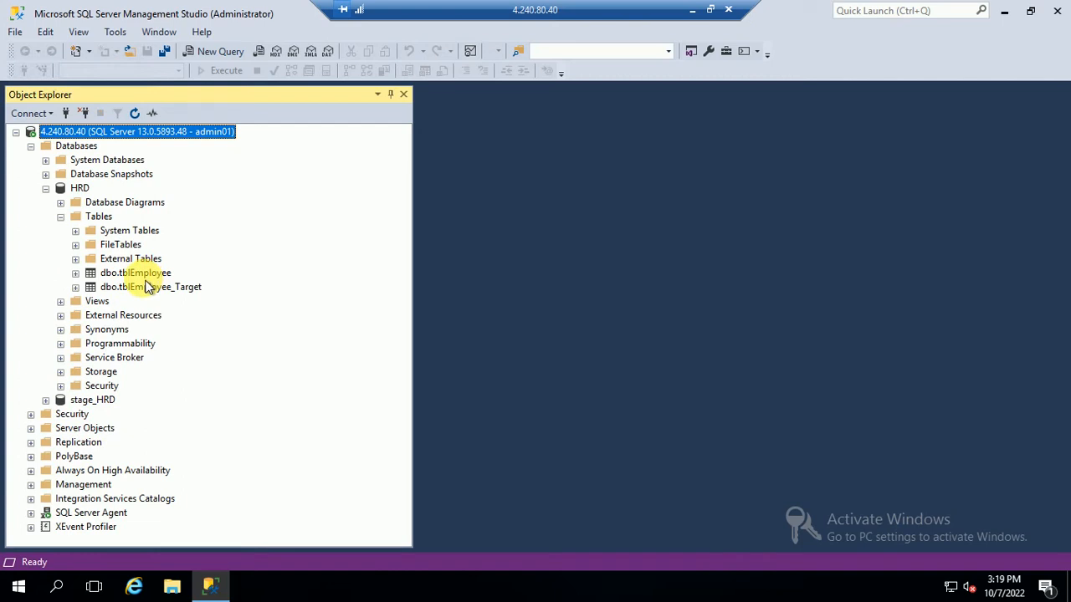
left_click(148, 287)
right_click(152, 287)
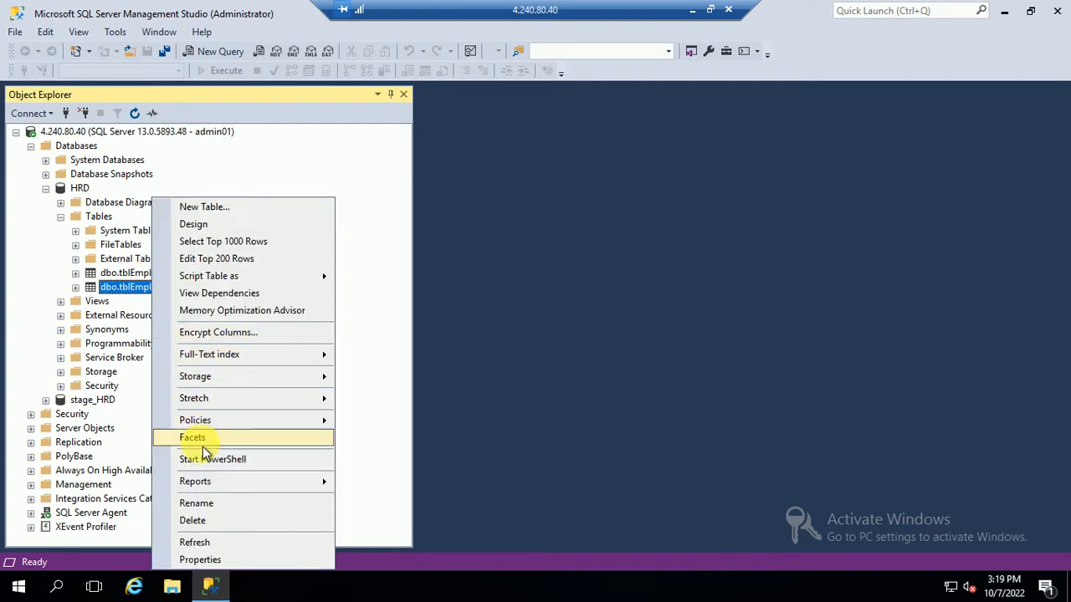
left_click(198, 503)
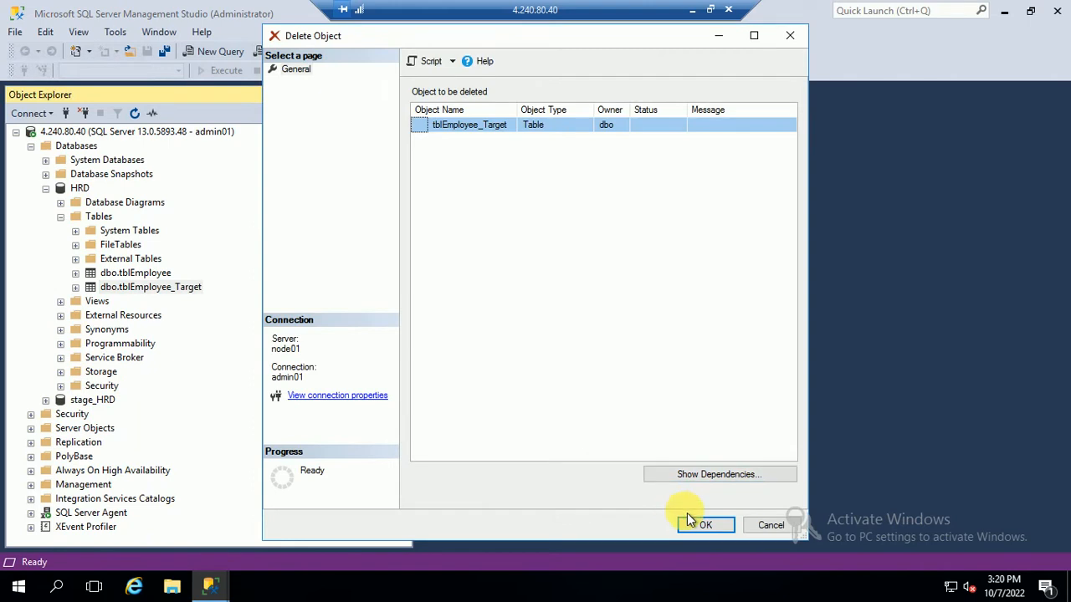
left_click(699, 523)
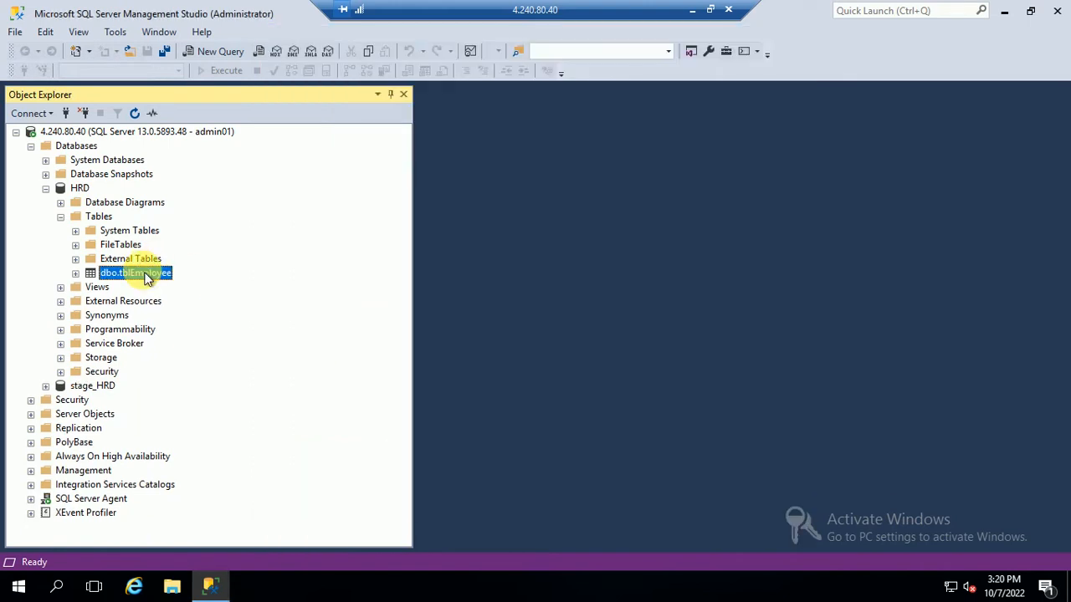
right_click(144, 277)
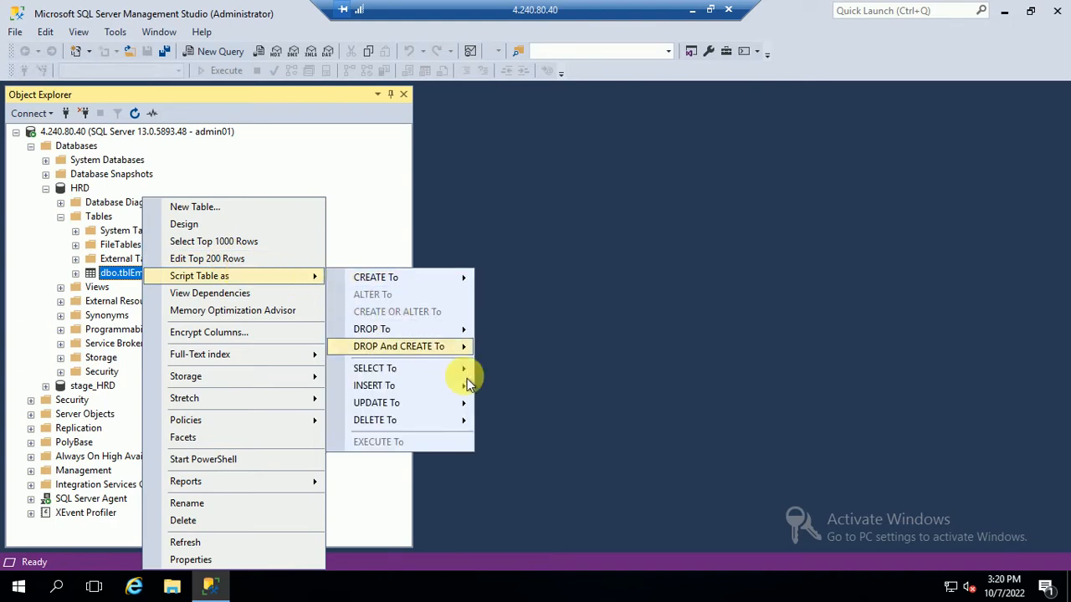
Step: Run Select Top 1000 Rows on dbo.tblEmployee and inspect the empno values
left_click(213, 241)
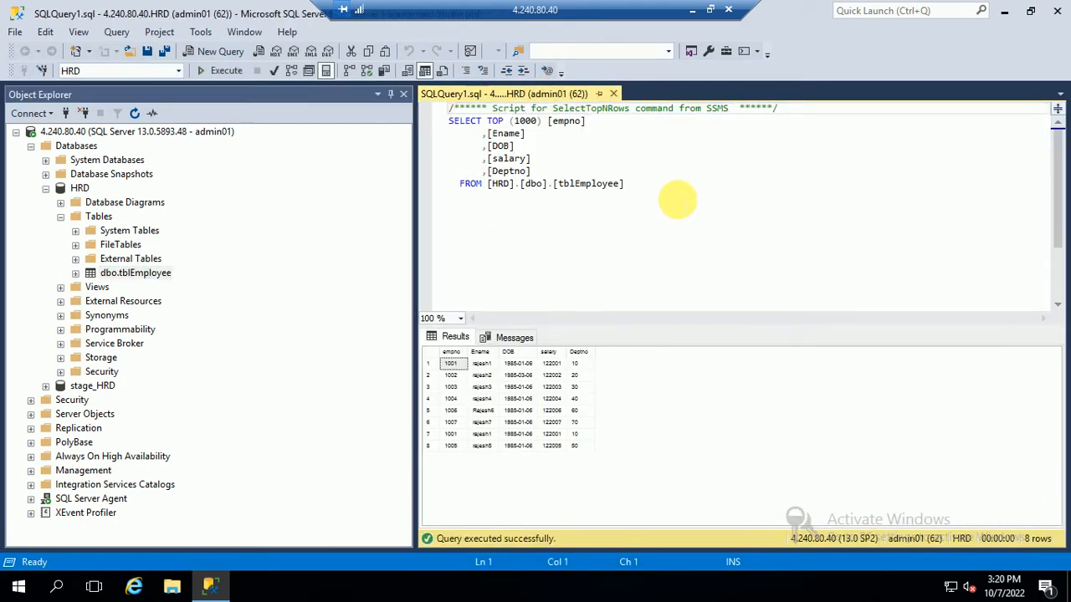
left_click(678, 193)
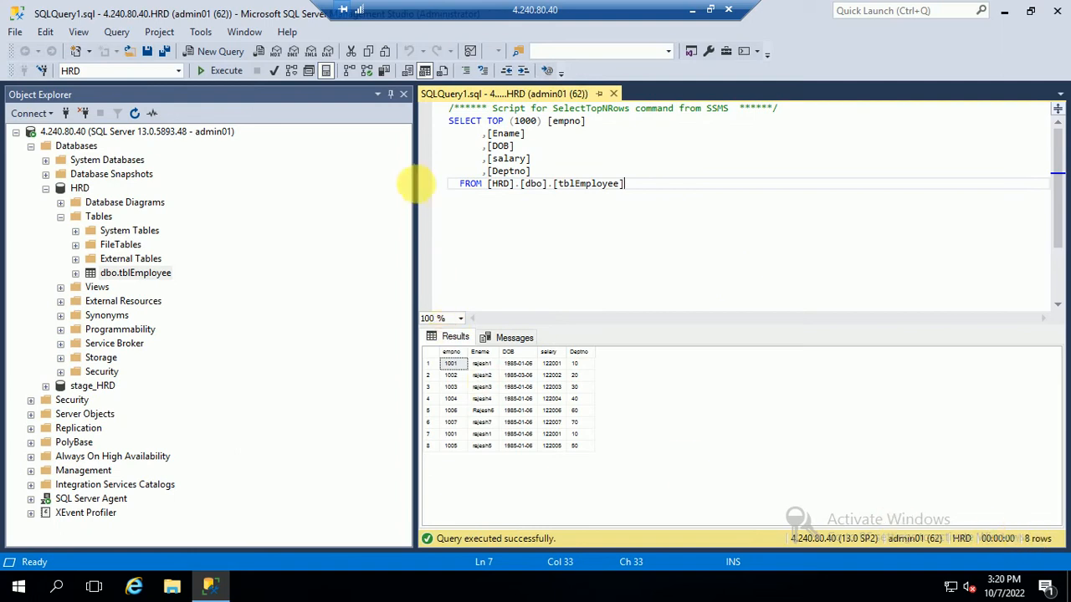
left_click(402, 93)
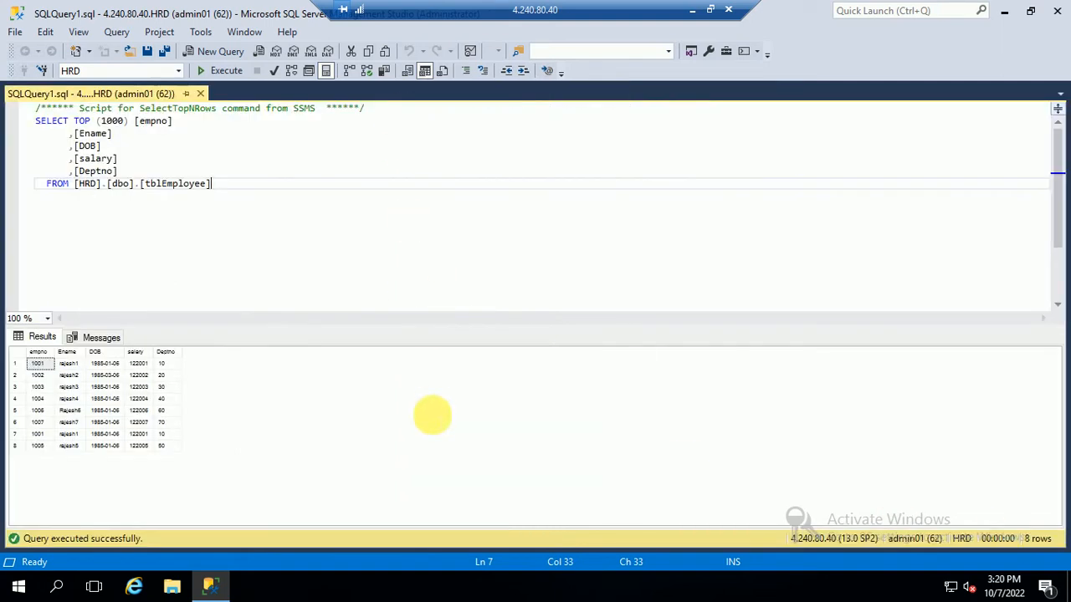
scroll(274, 245, "up", 3)
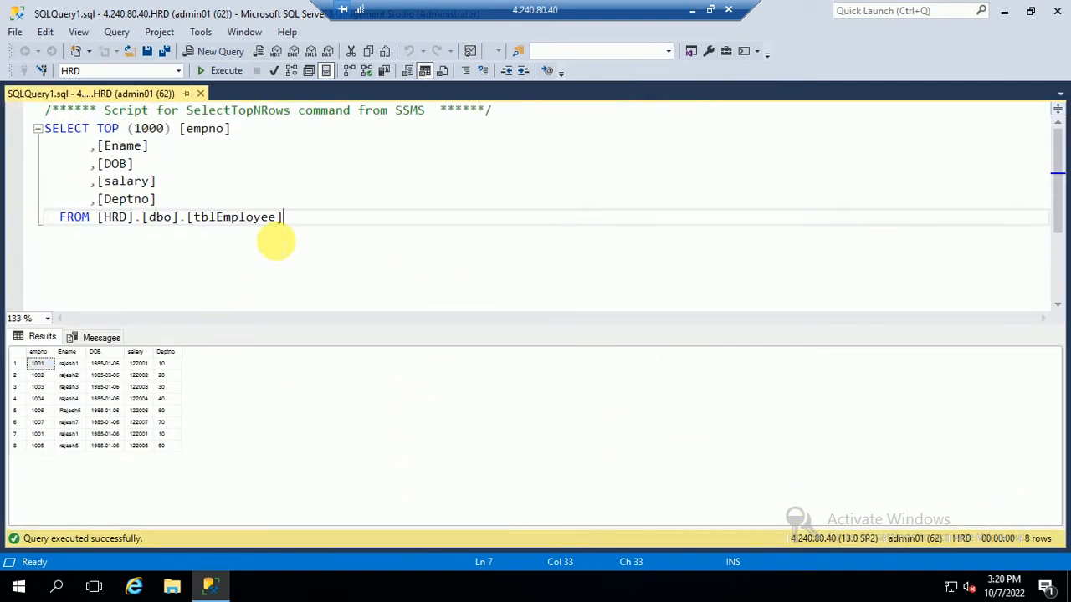
left_click(233, 421)
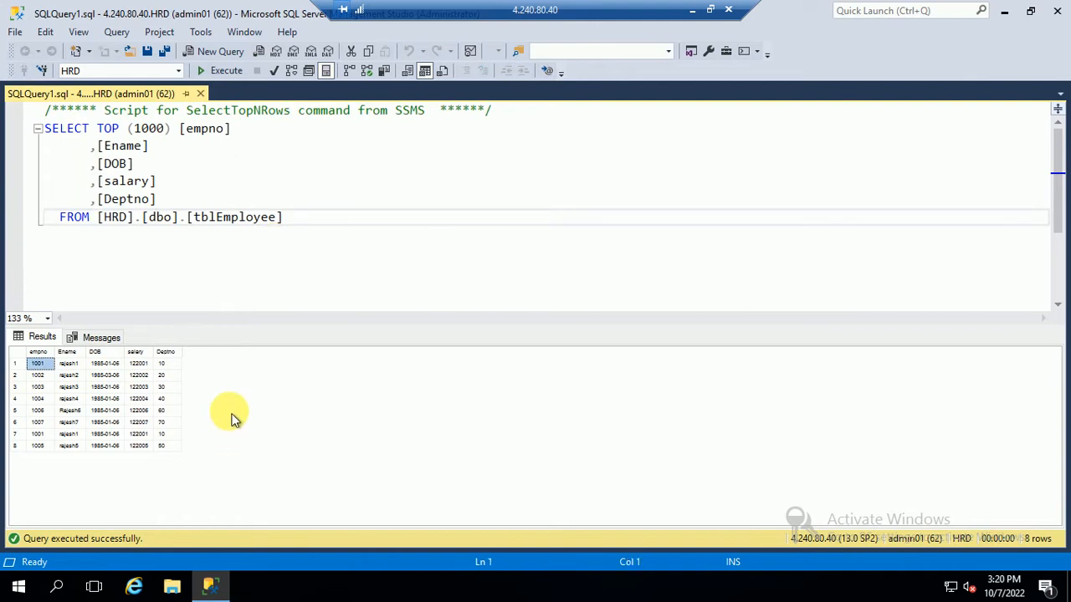
left_click(102, 337)
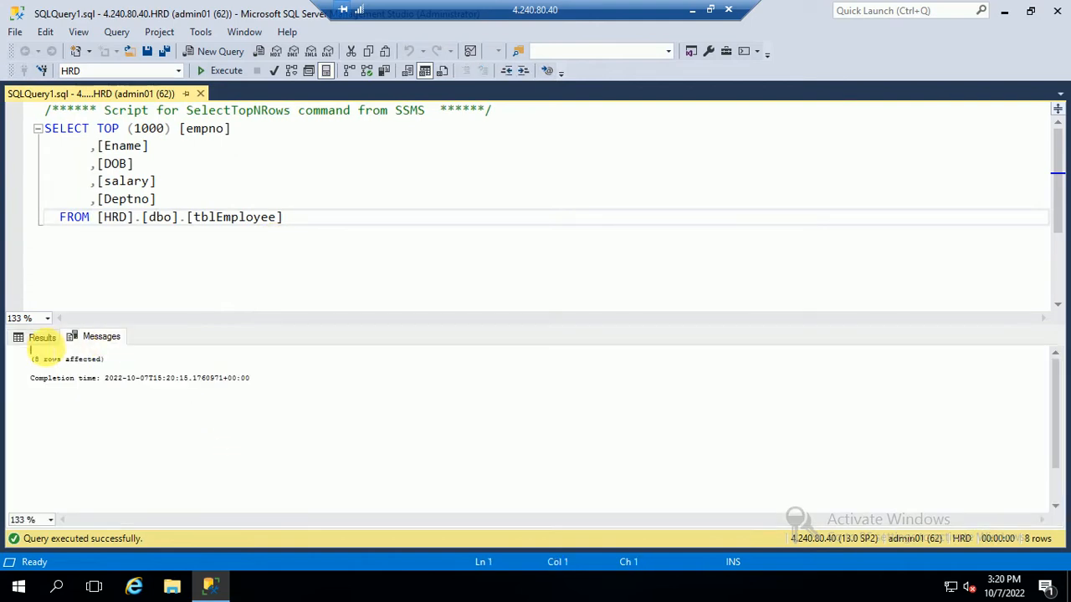
left_click(42, 337)
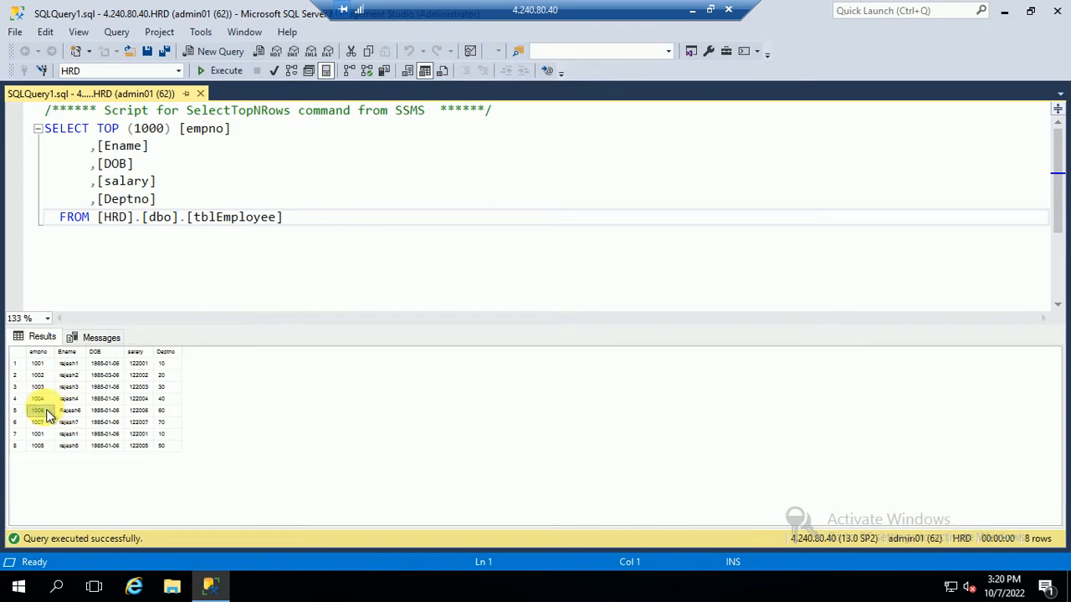
left_click_drag(38, 363, 41, 450)
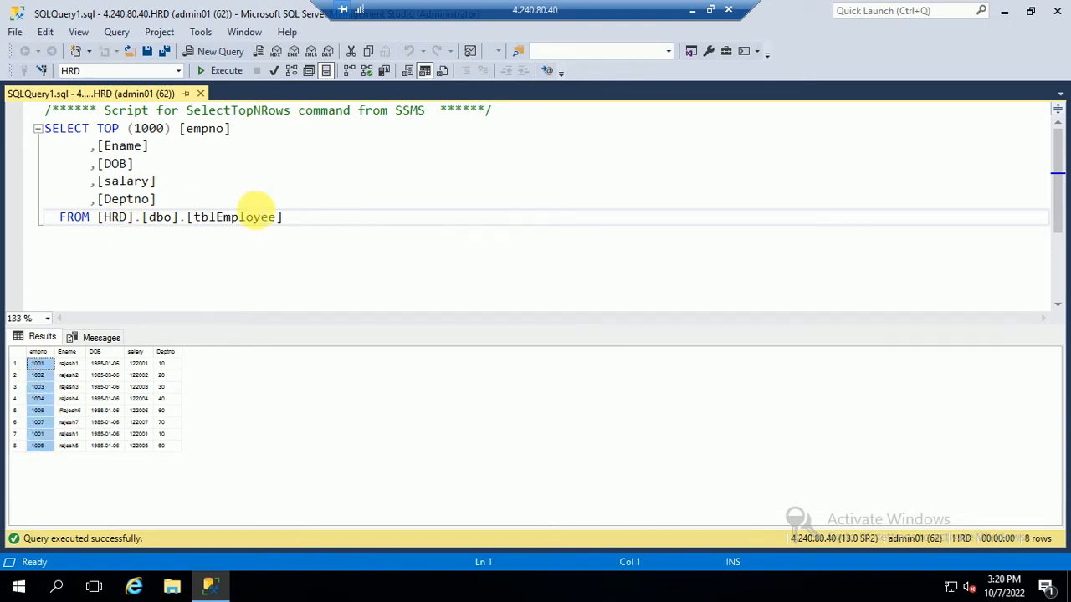
left_click(374, 187)
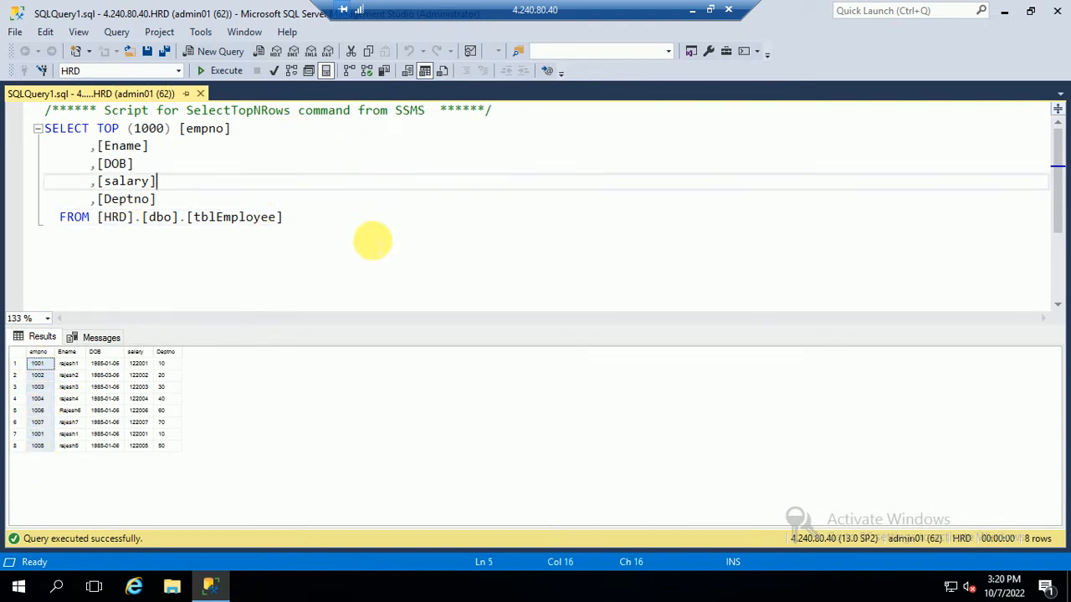
scroll(372, 240, "down", 6, "ctrl")
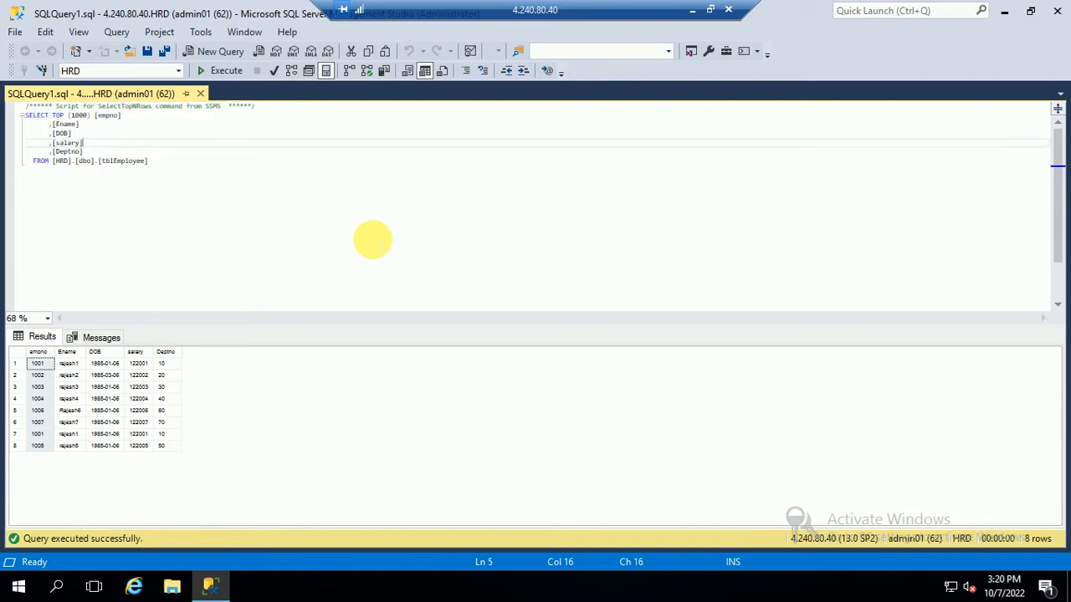
scroll(372, 240, "up", 2, "ctrl")
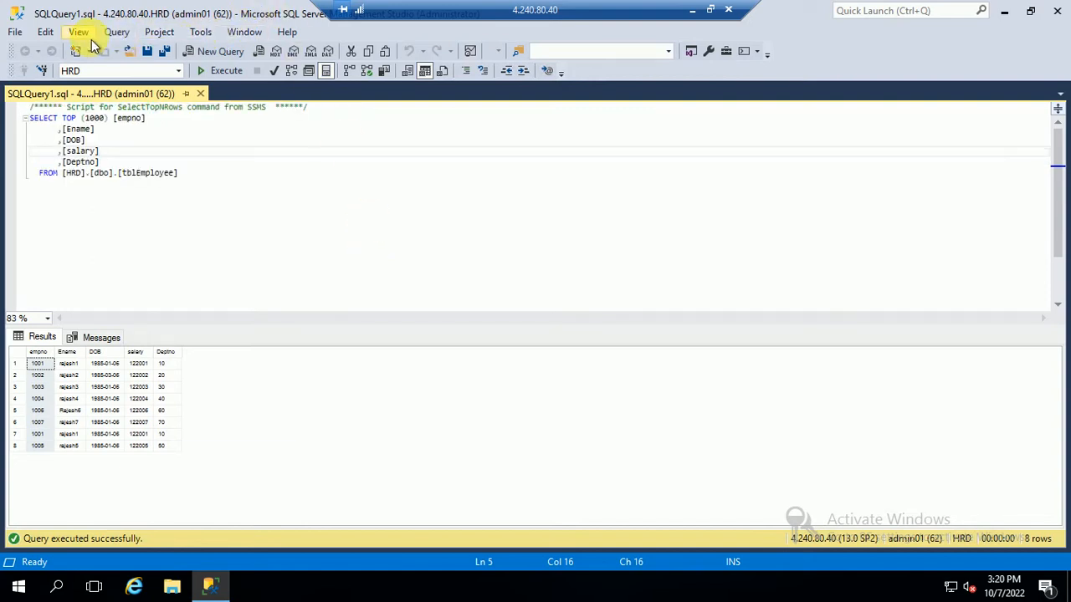
Step: Switch SSMS to full-screen mode and back, scrolling through the query
left_click(79, 31)
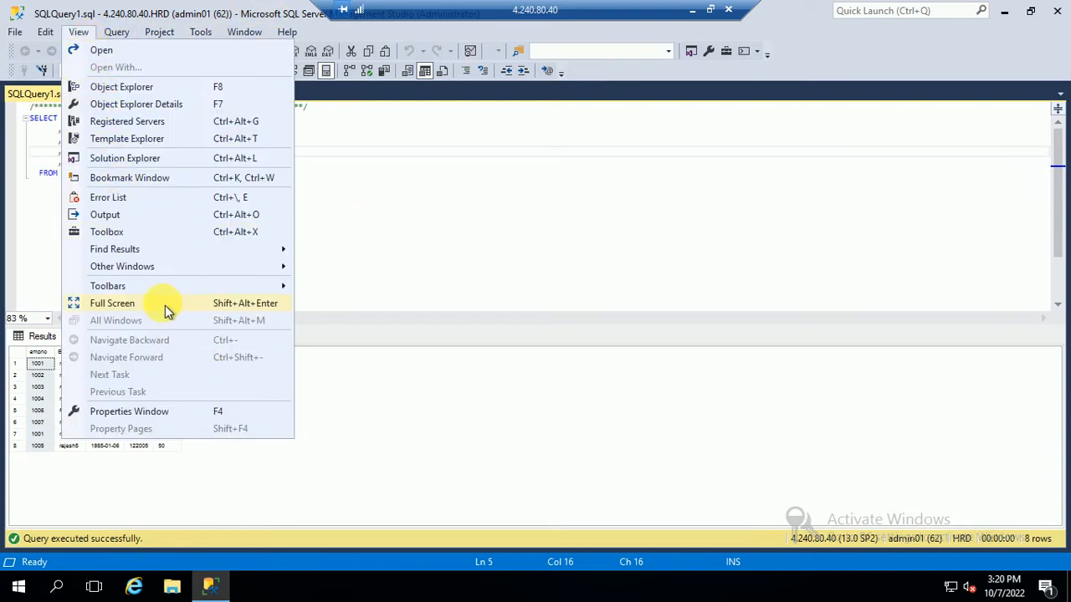
left_click(165, 309)
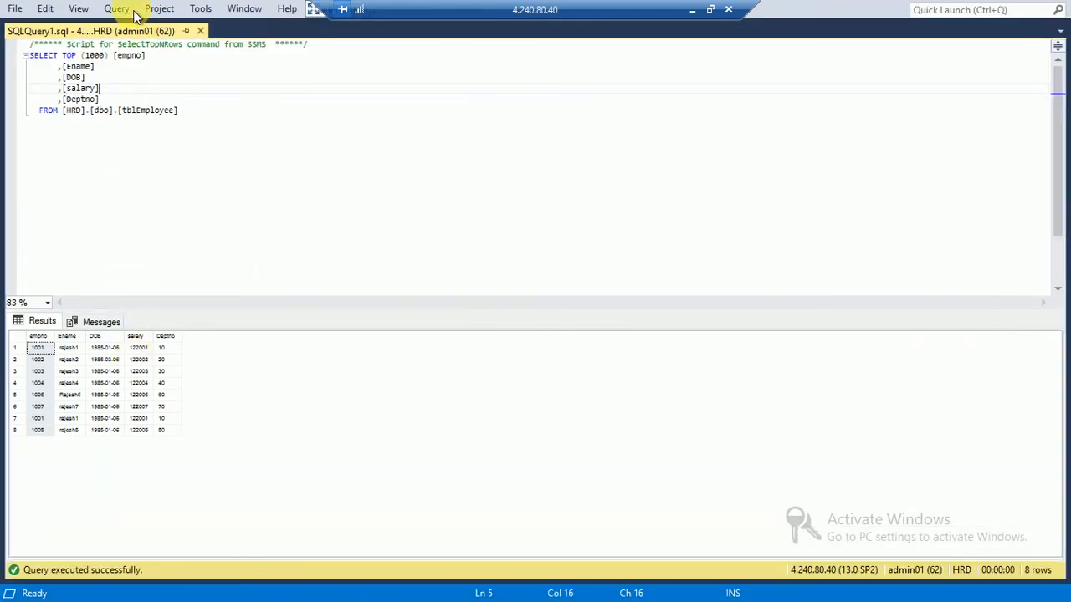
left_click(76, 12)
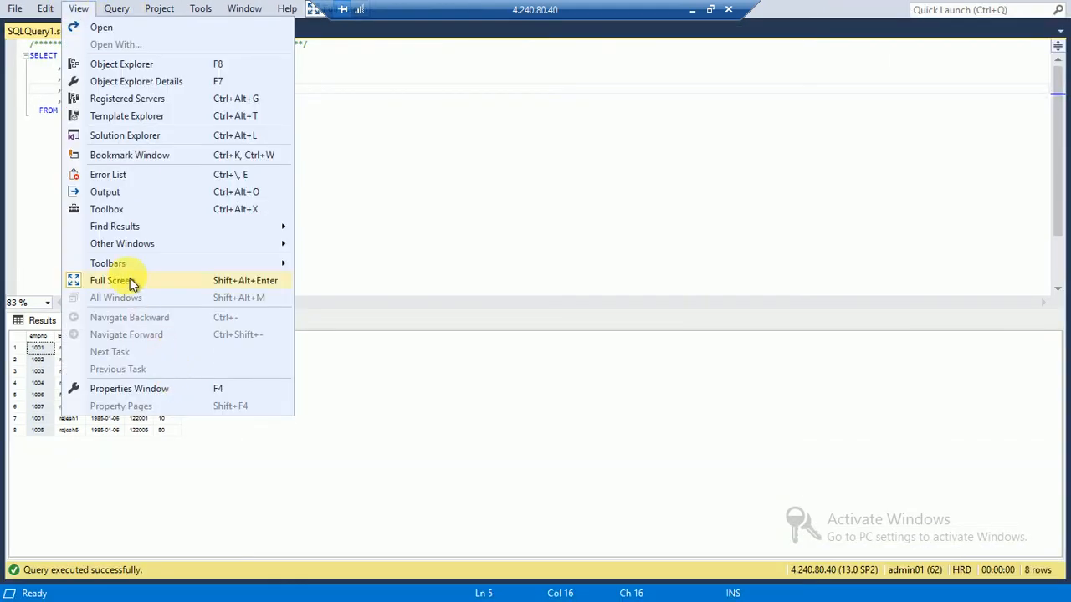
left_click(129, 281)
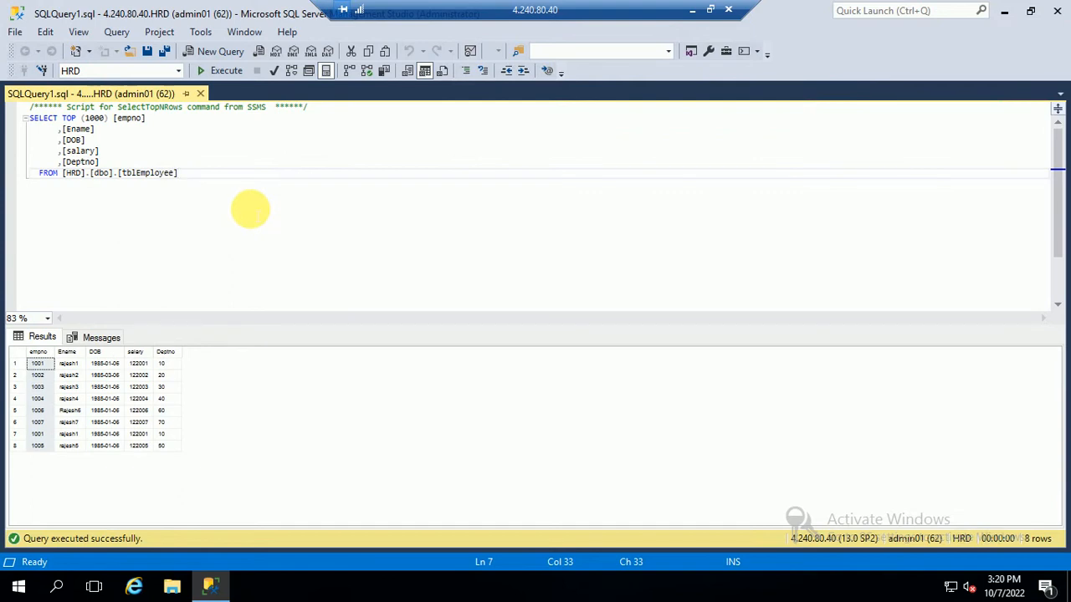
scroll(250, 209, "up", 1)
scroll(250, 209, "up", 3)
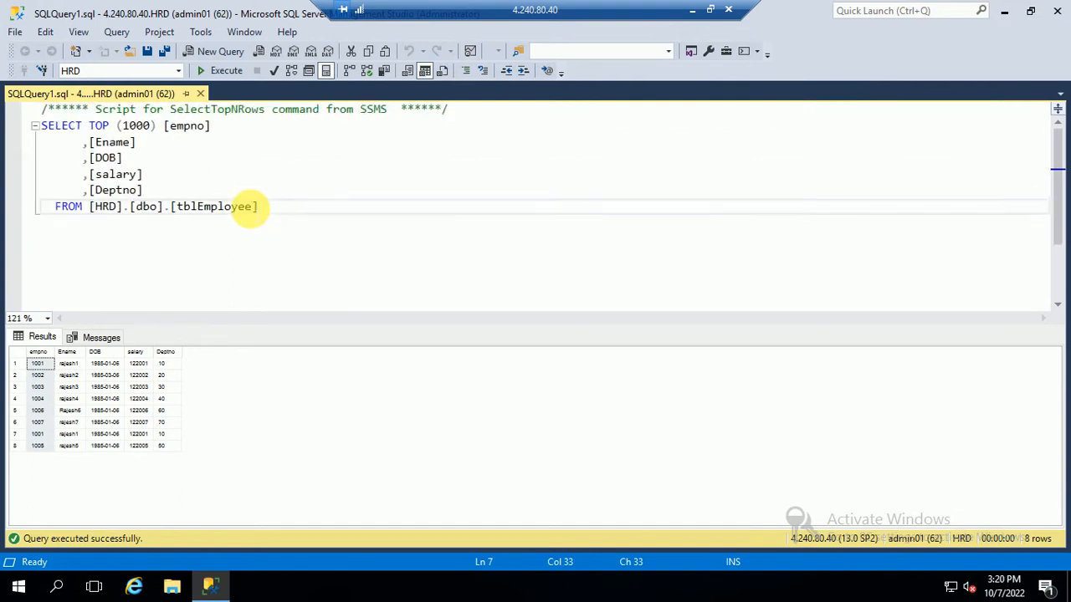
scroll(250, 209, "down", 1)
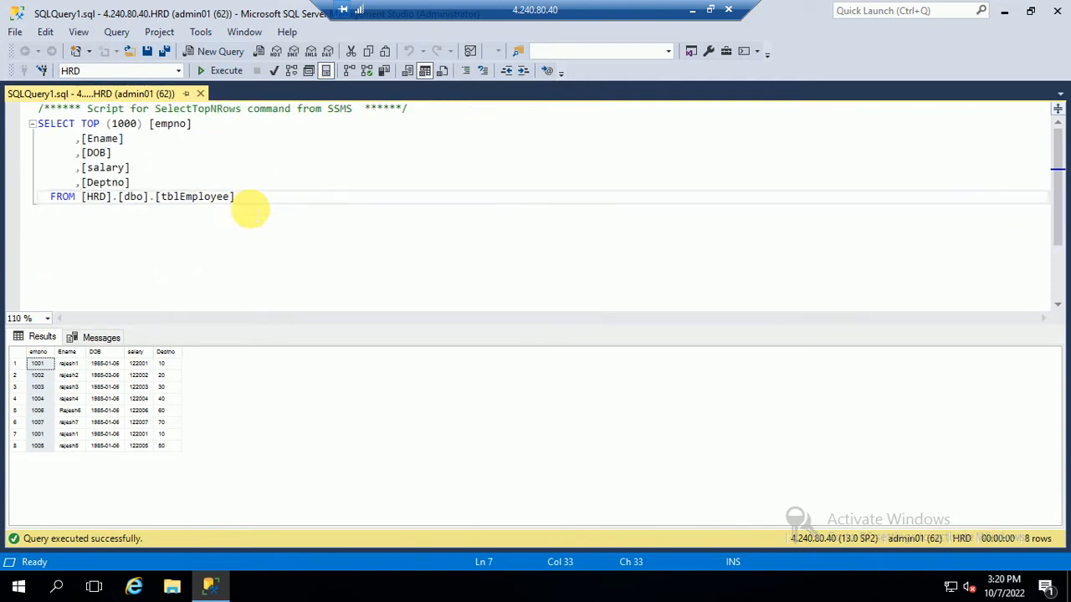
Step: Set the editor zoom to 100%, review the 8 result rows and select the whole query
left_click(131, 478)
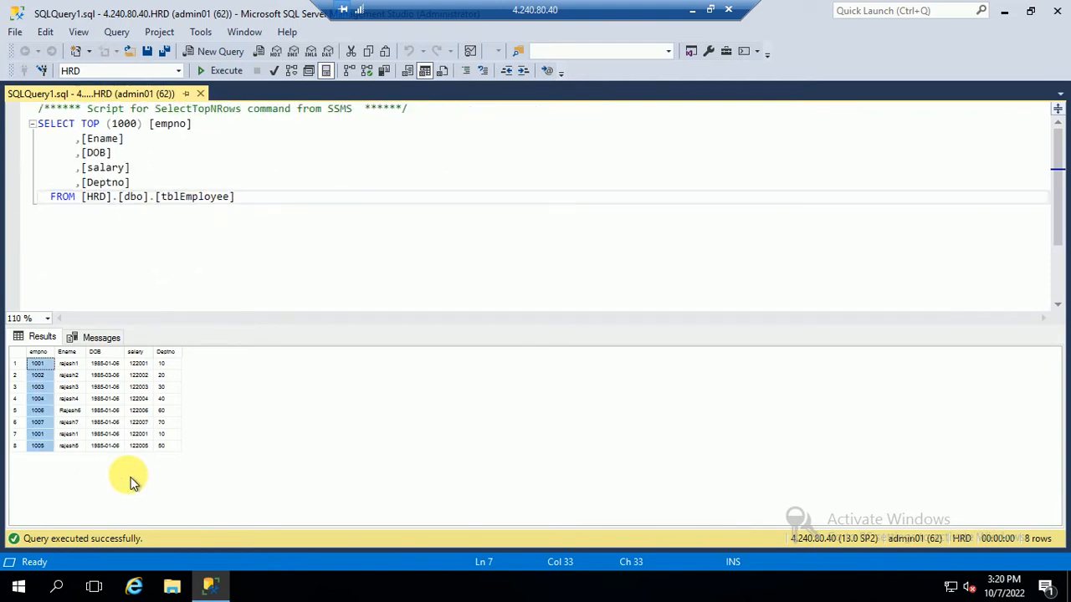
left_click(47, 318)
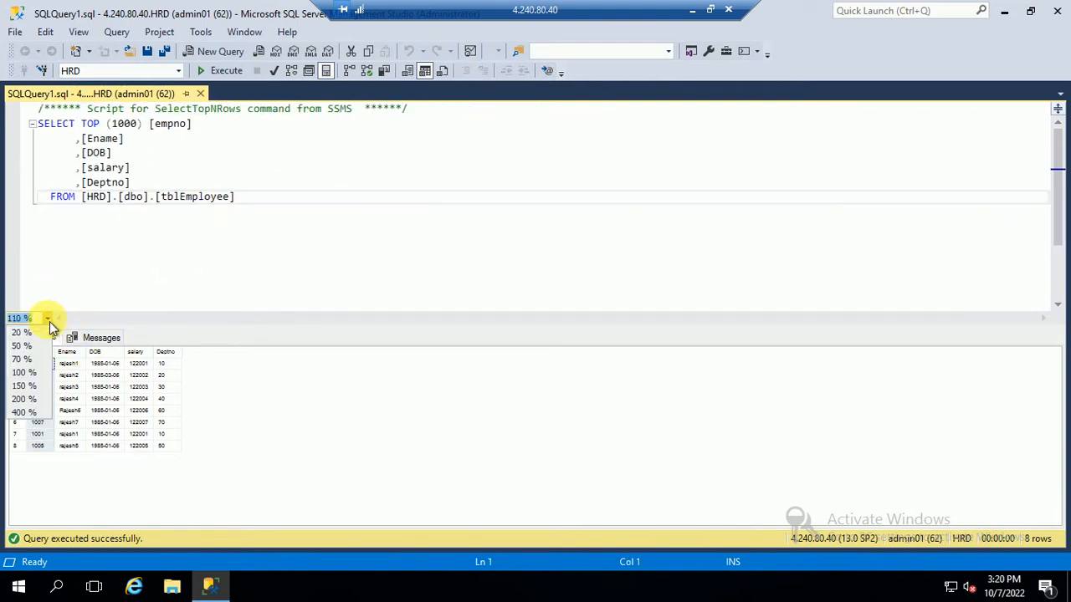
left_click(22, 381)
left_click(67, 457)
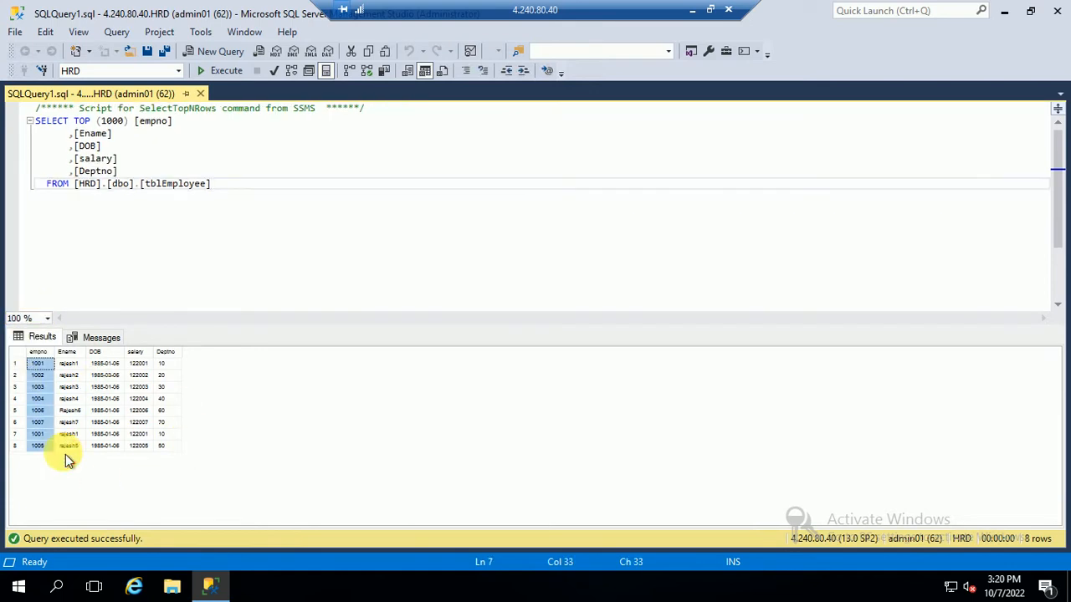
left_click(92, 343)
left_click(29, 337)
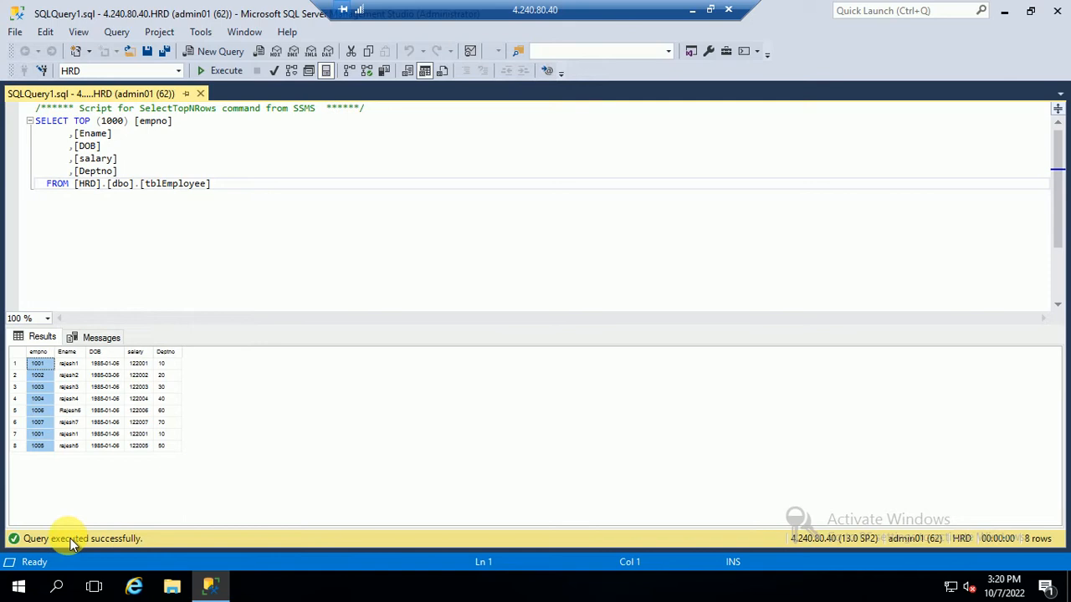
left_click(70, 447)
left_click(81, 339)
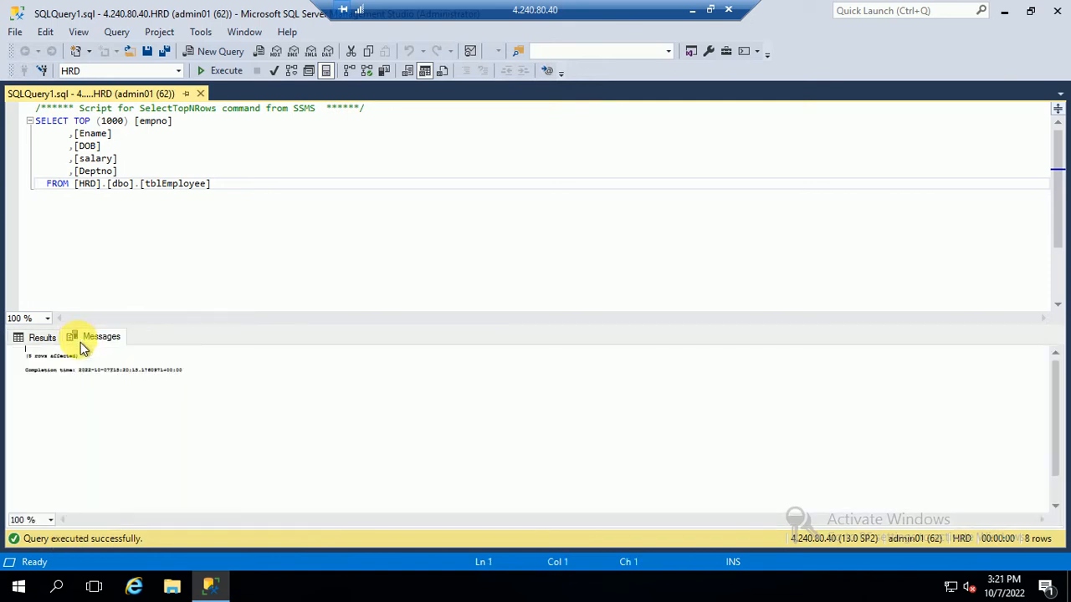
left_click(54, 338)
key("ctrl+r")
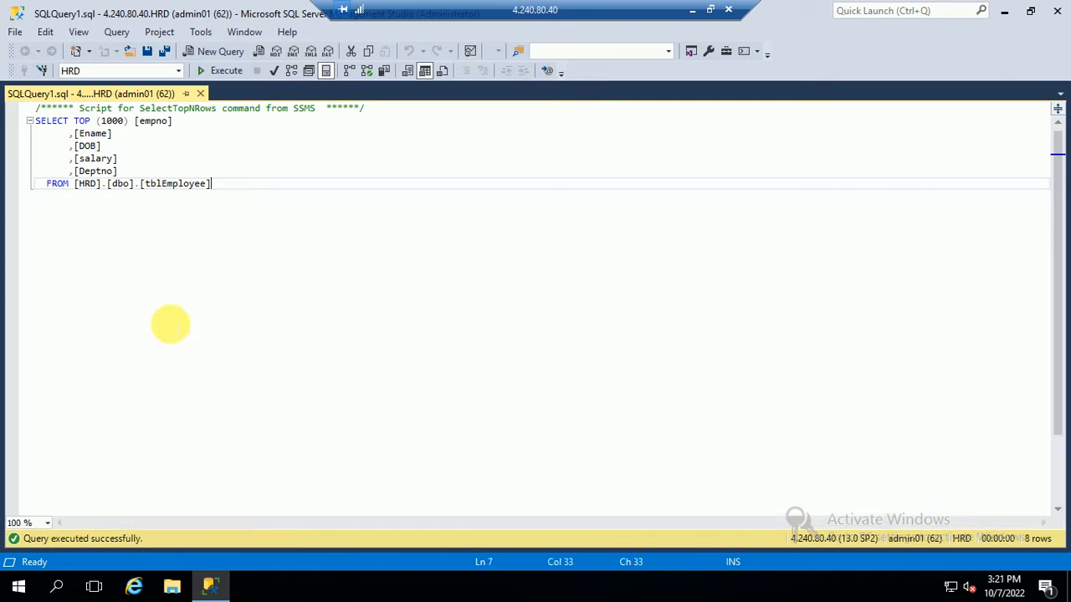
key("ctrl+r")
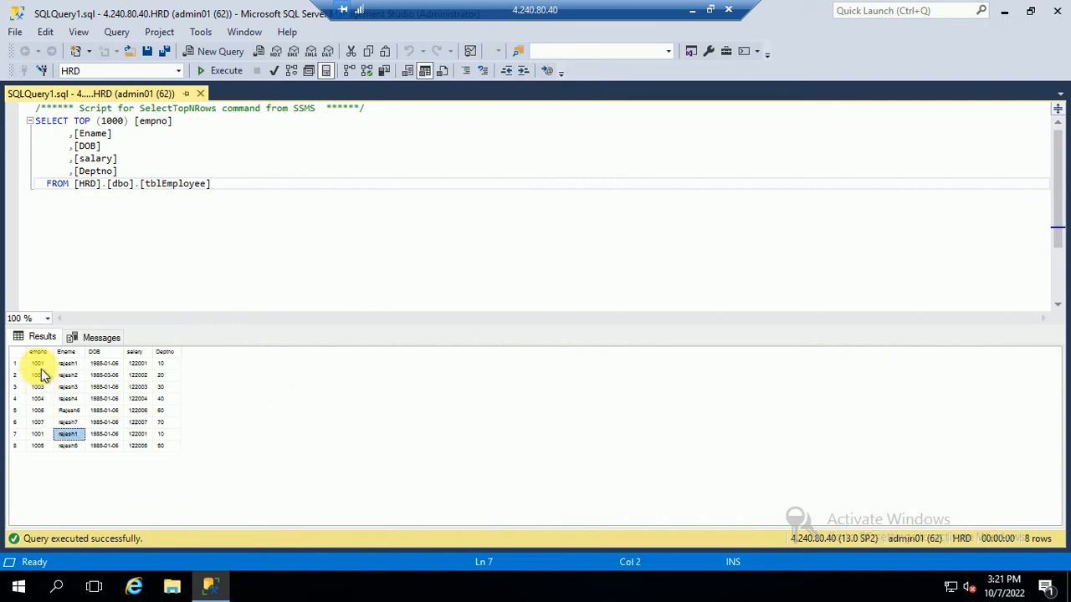
key("ctrl+a")
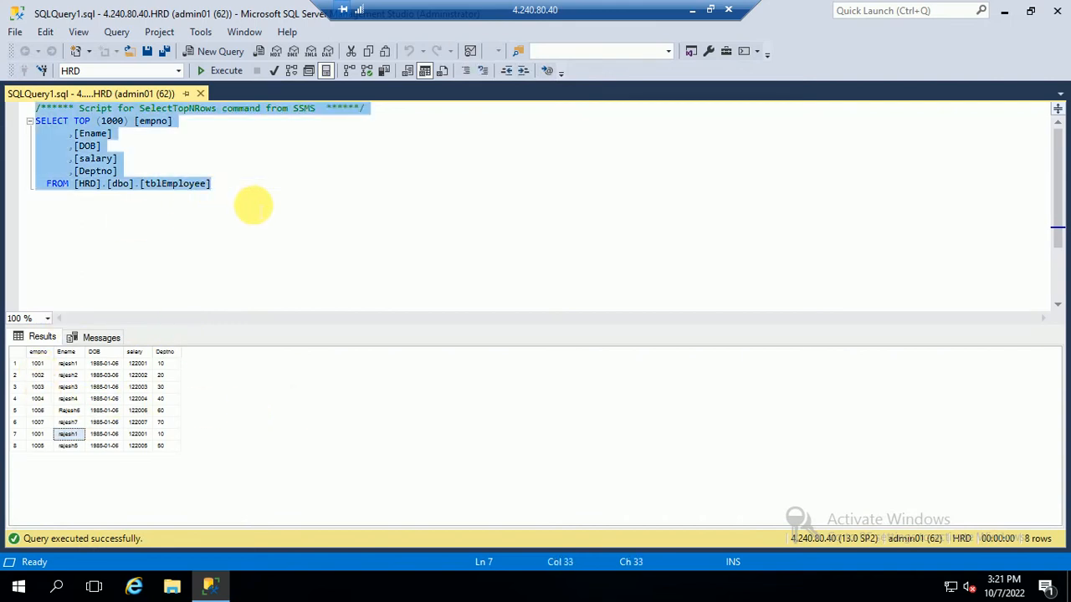
Step: Run TRUNCATE TABLE tblEmployee to empty the table
type("TRUNCATE TABLE tblEmployee")
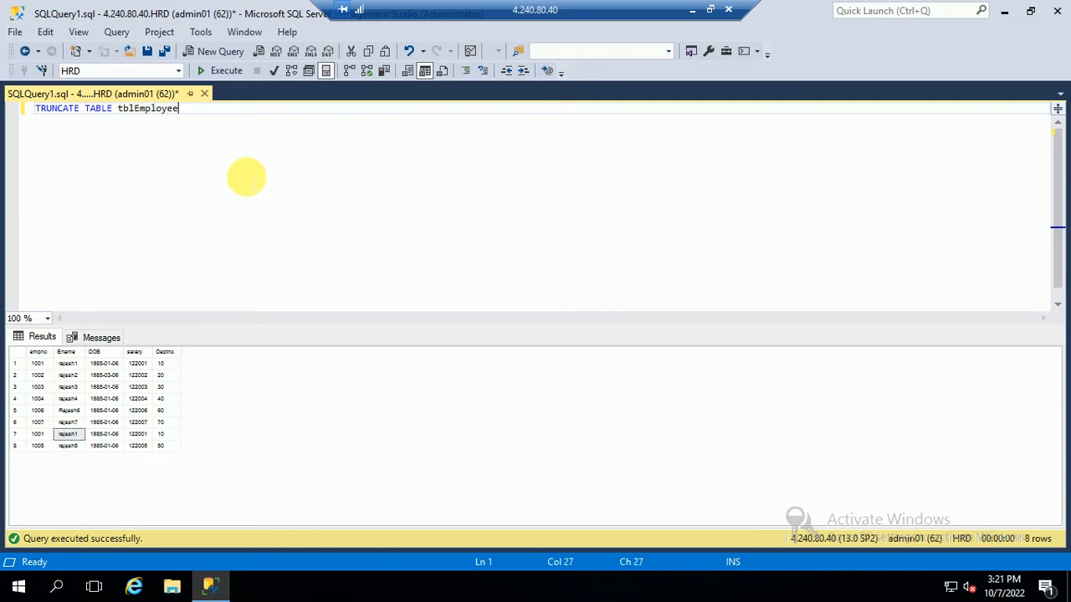
key("shift+Home")
left_click(226, 71)
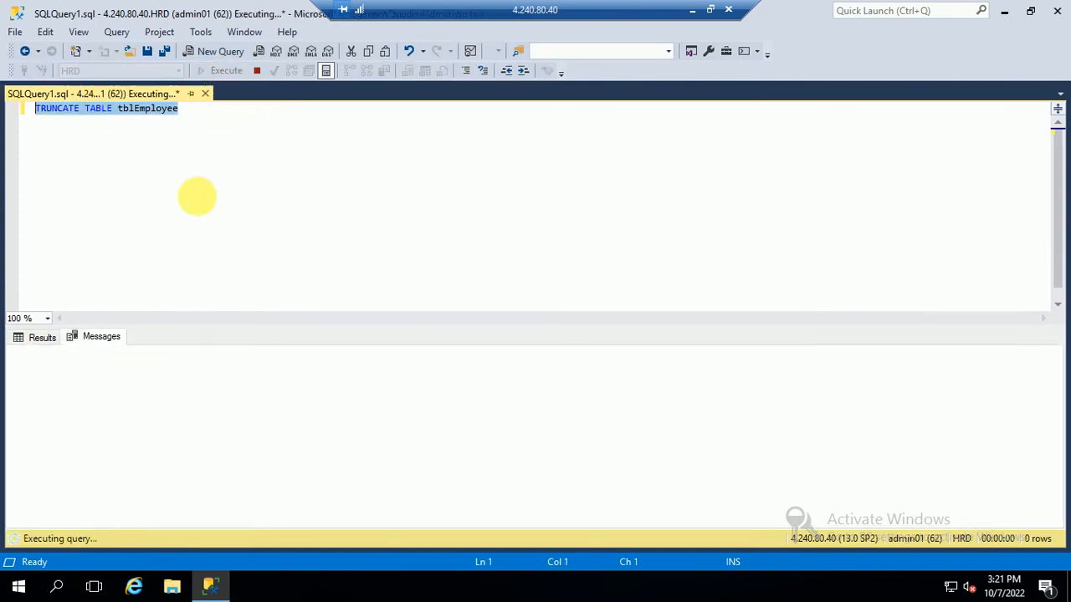
Step: Run select * from tblEmployee to confirm zero rows, then minimize the remote session
type("select * f")
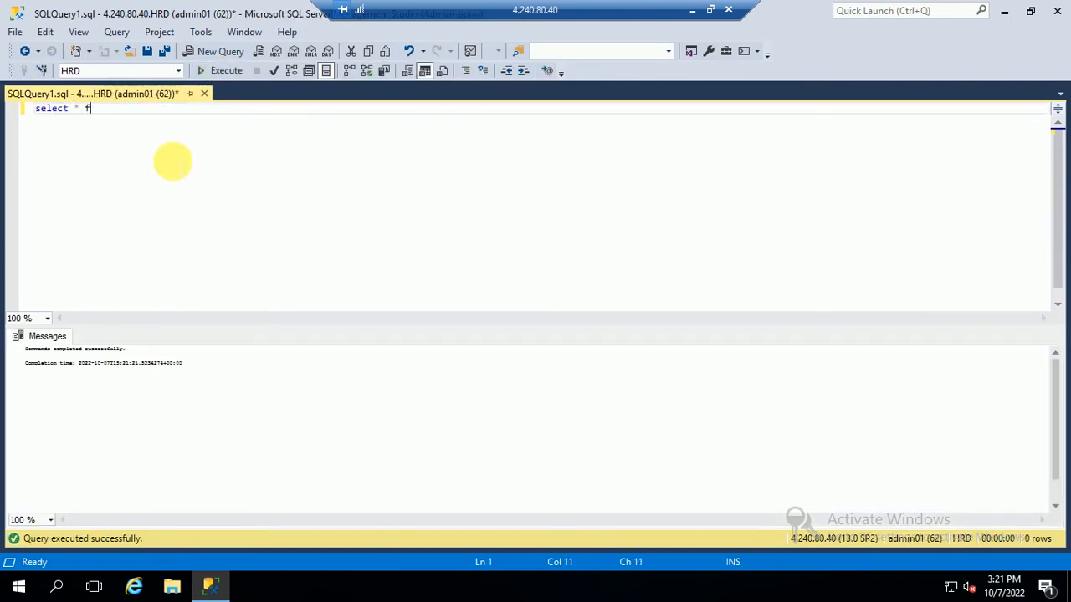
type("rom tb")
key("BackSpace")
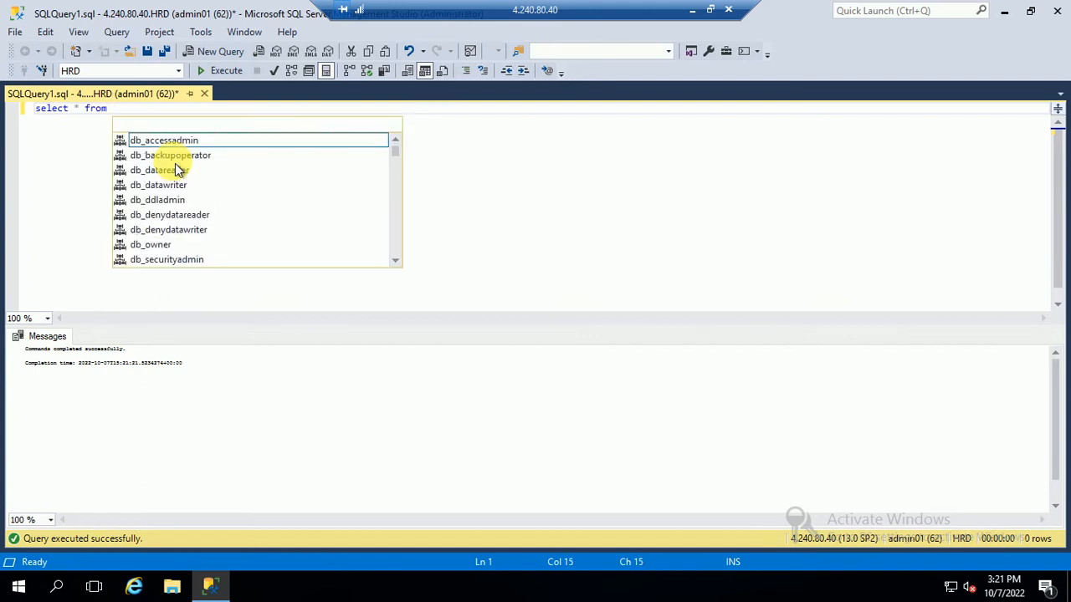
type("tbl")
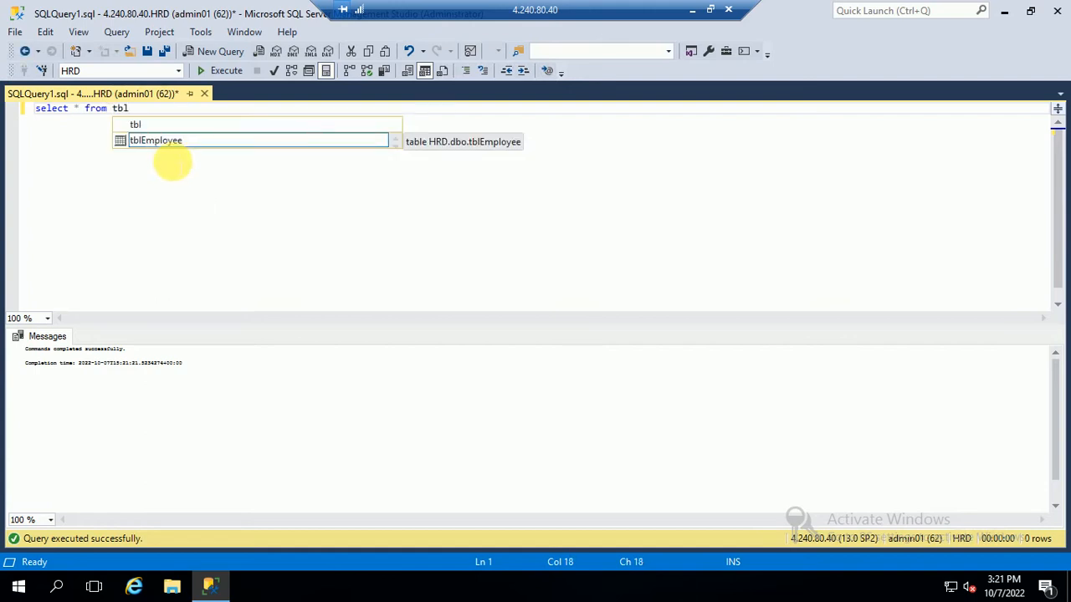
double_click(171, 144)
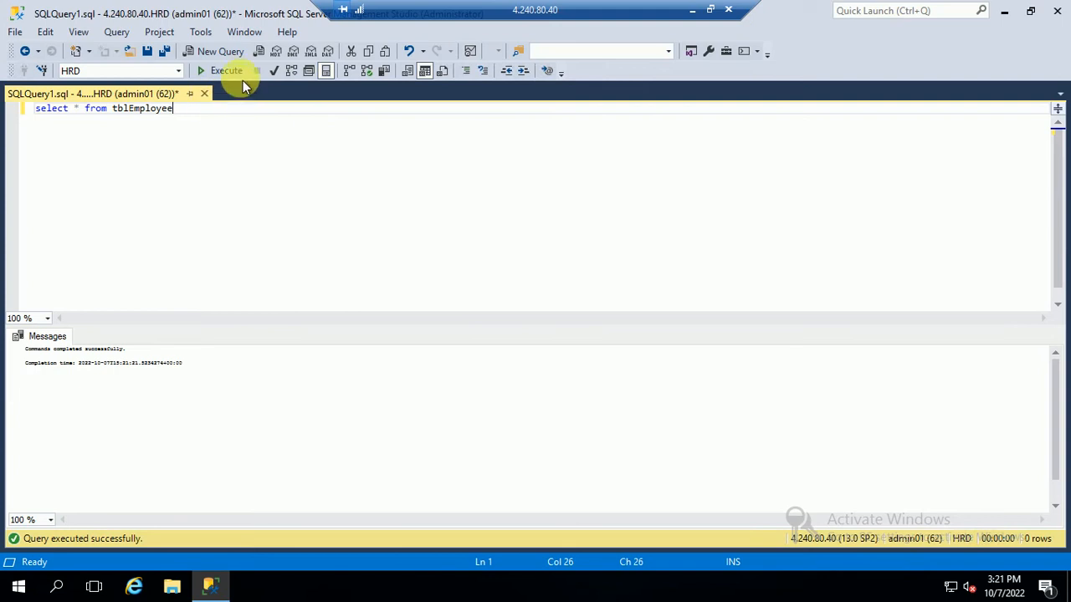
left_click(226, 70)
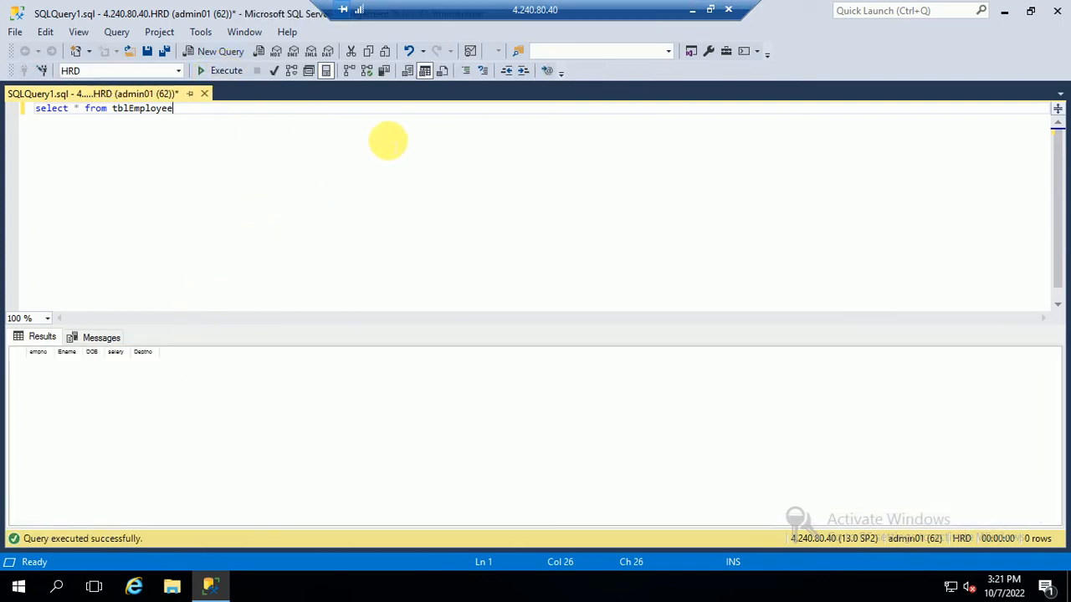
left_click(692, 11)
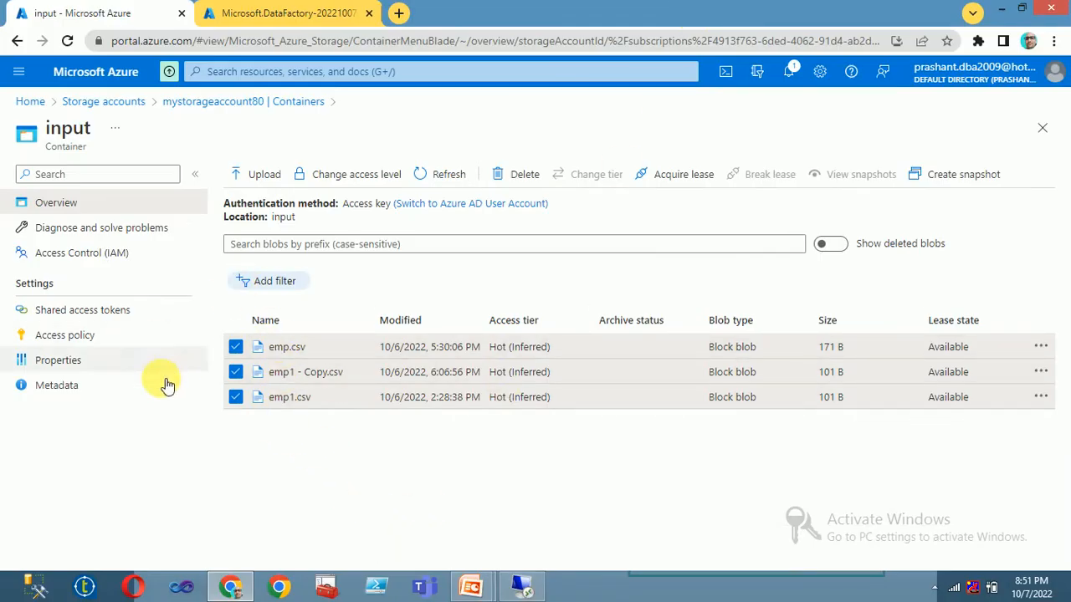
Step: Deselect emp.csv, emp1 - Copy.csv and emp1.csv, then return to SSMS and select the tblEmployee query
left_click(235, 396)
left_click(236, 371)
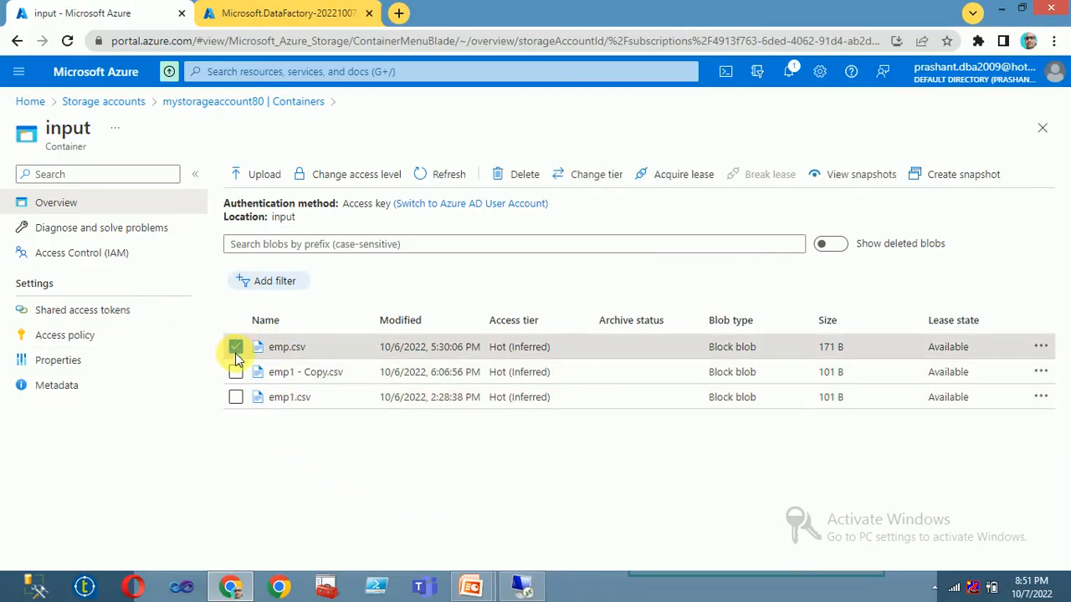
left_click(235, 346)
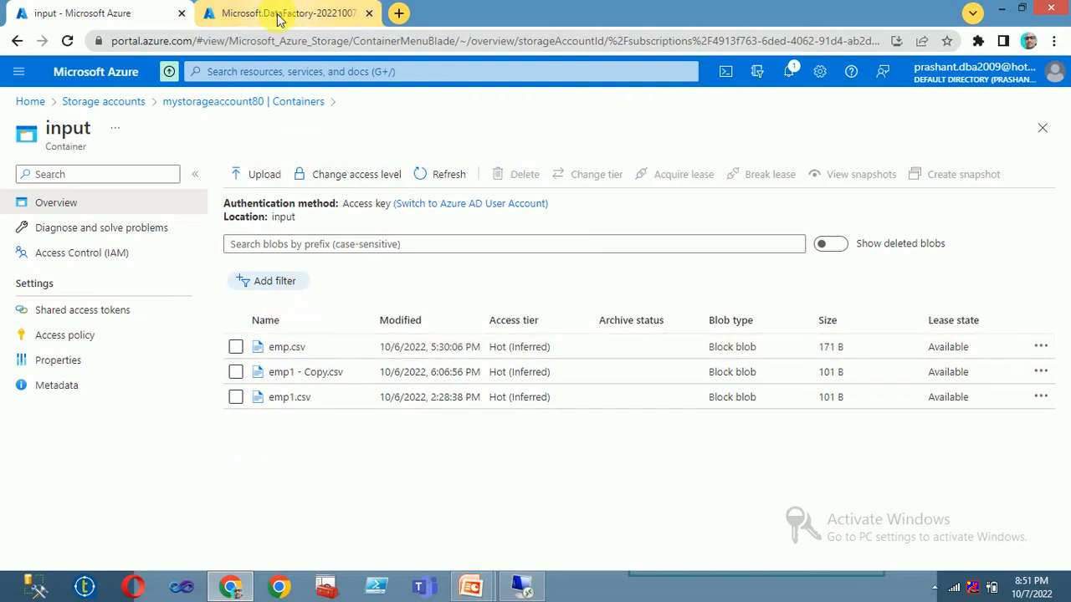
left_click(522, 586)
left_click_drag(172, 107, 8, 108)
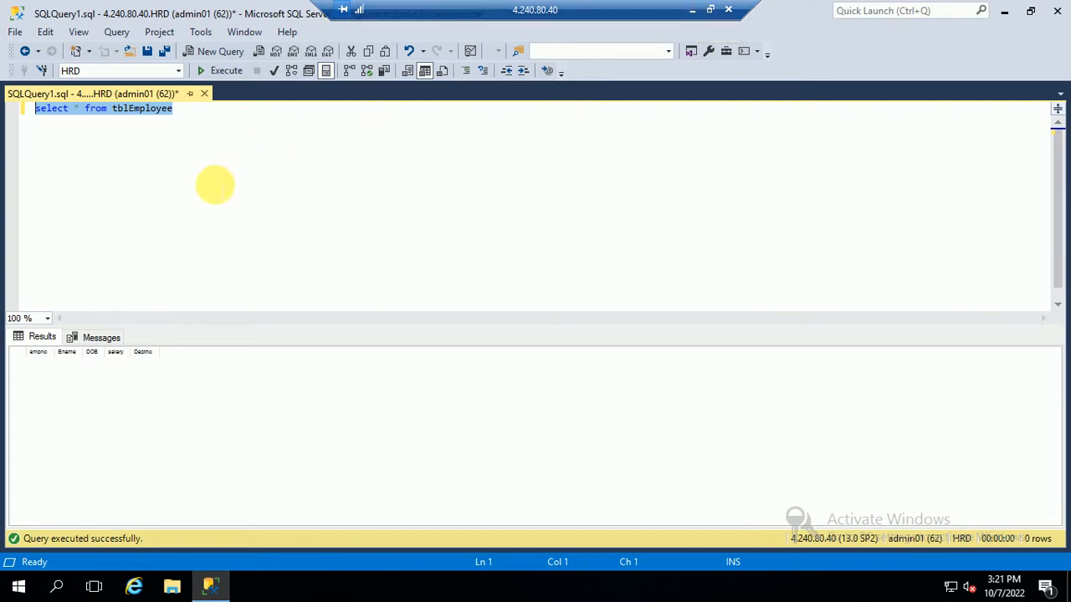
Step: Show Object Explorer and expand HRD's Programmability > Stored Procedures to reach dbo.usptruncateEmployee's menu
left_click(174, 112)
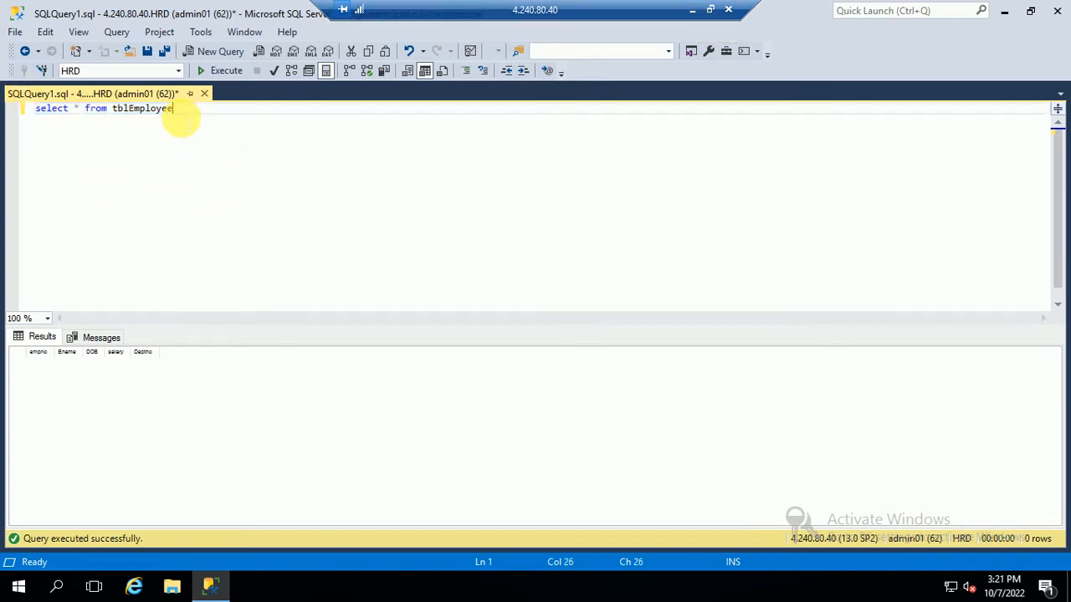
left_click_drag(206, 119, 22, 99)
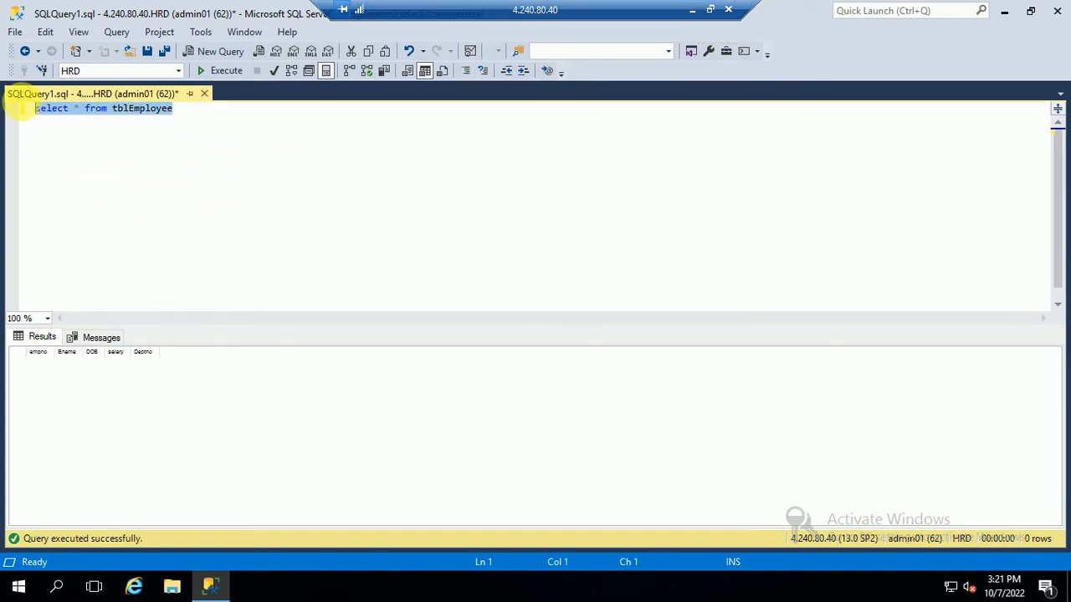
left_click(78, 32)
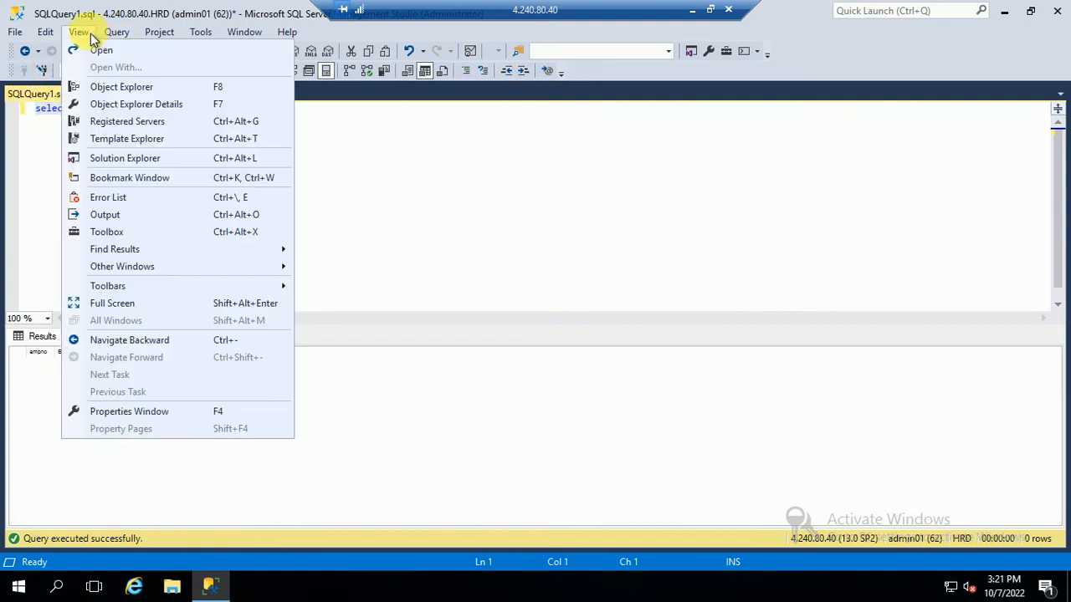
left_click(124, 87)
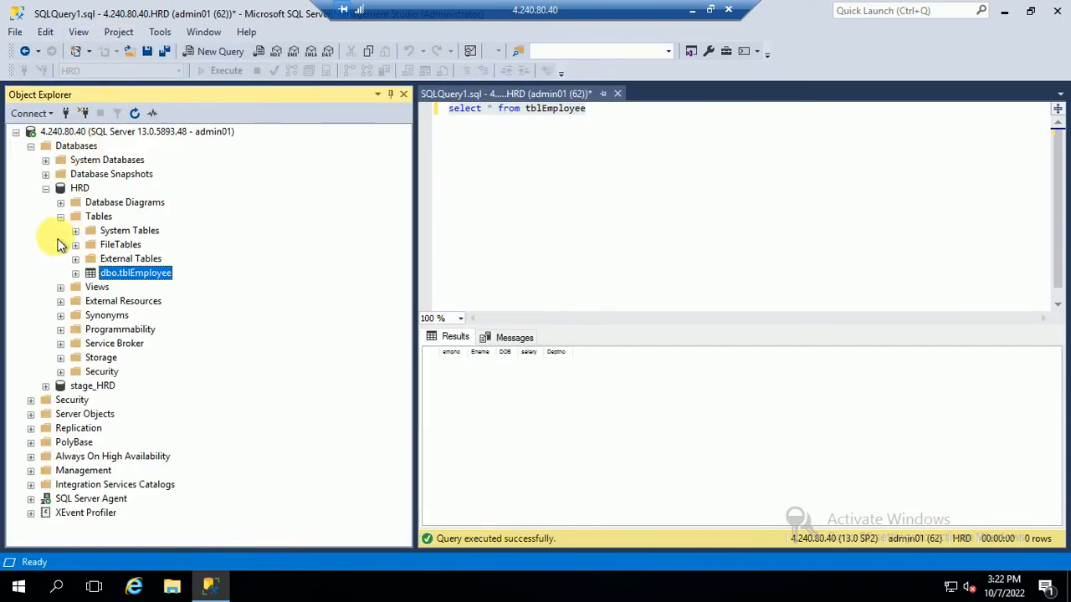
left_click(60, 217)
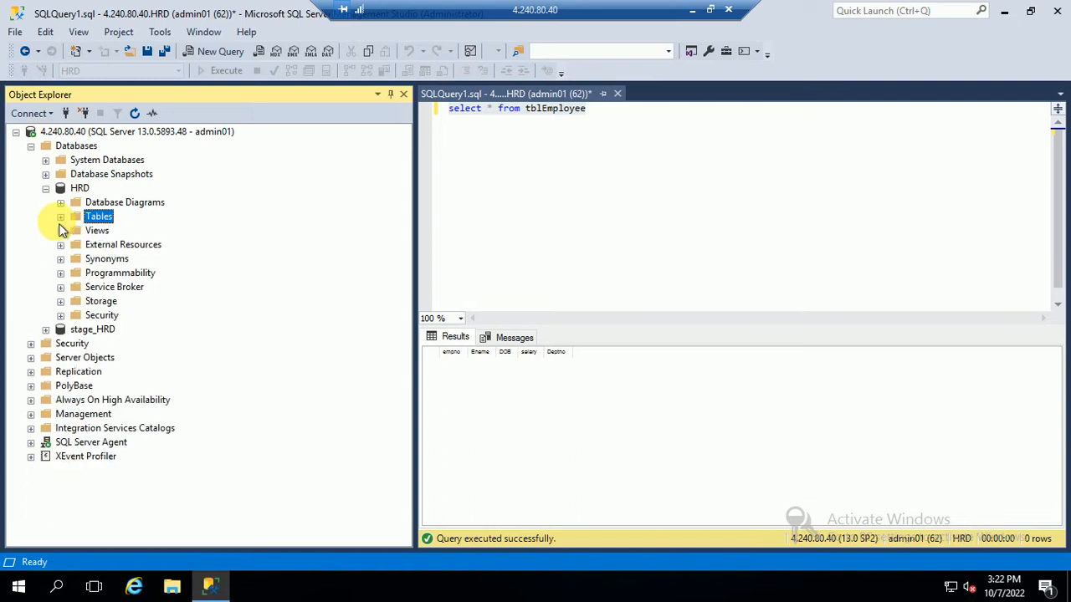
left_click(64, 276)
left_click(75, 287)
right_click(166, 322)
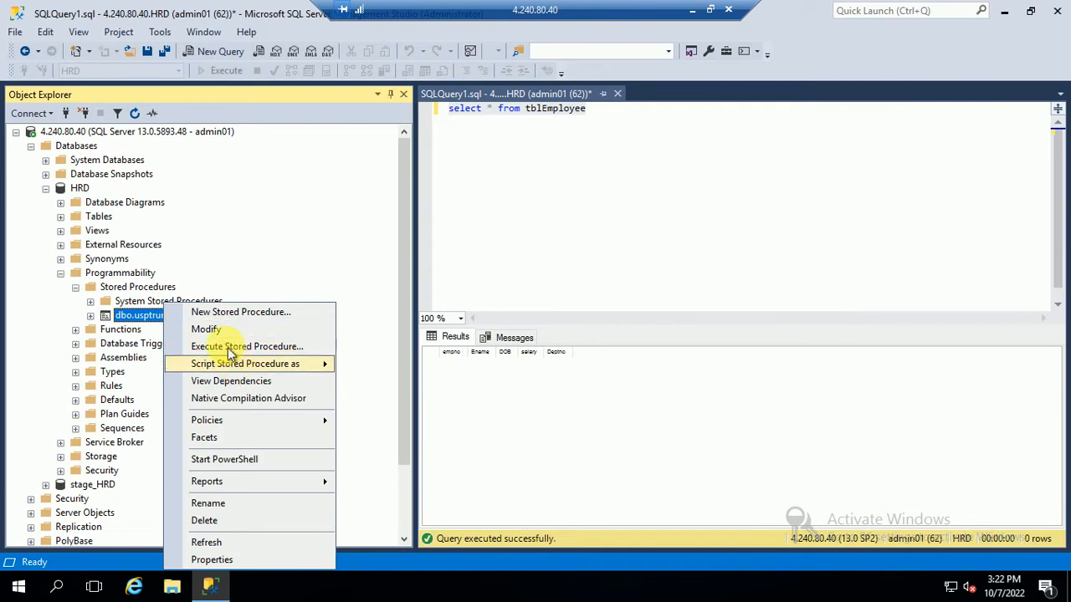
Step: Modify dbo.usptruncateEmployee and delete its comment and SET header lines, reviewing the truncate statement
left_click(206, 330)
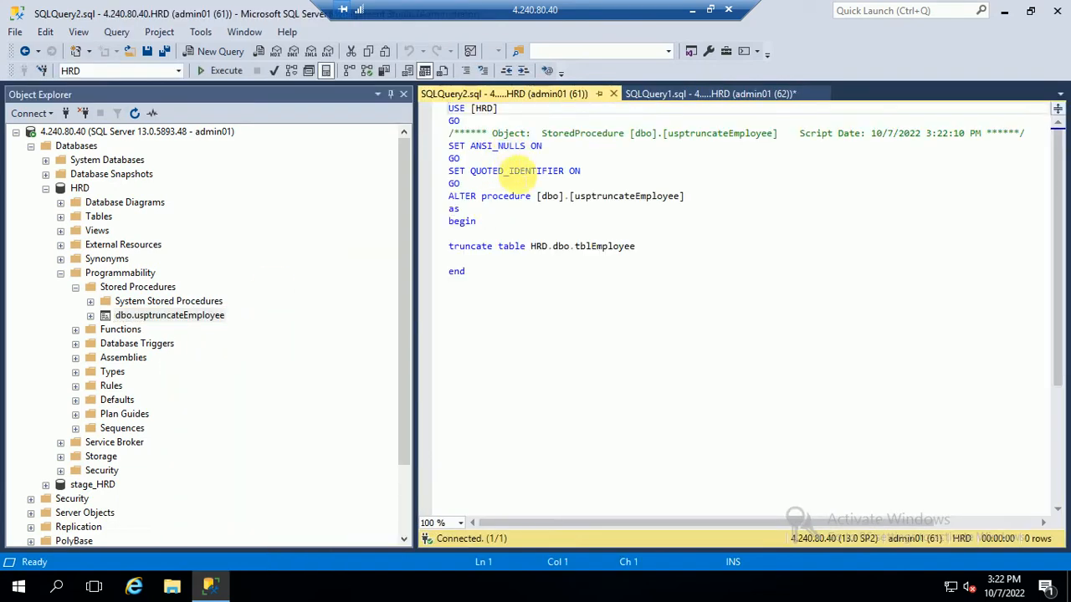
left_click_drag(462, 184, 422, 134)
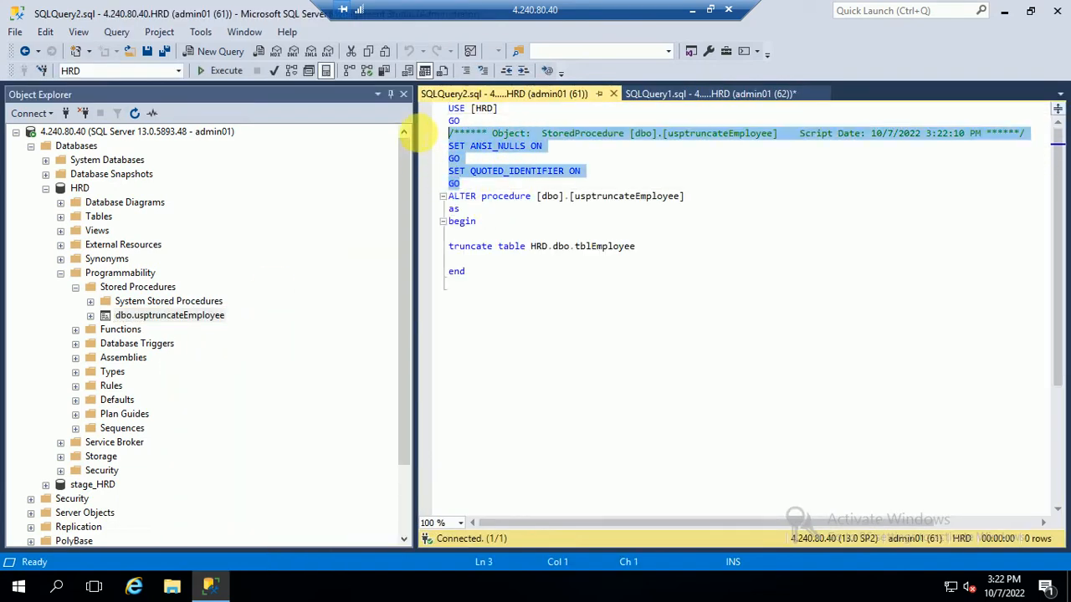
key("Delete")
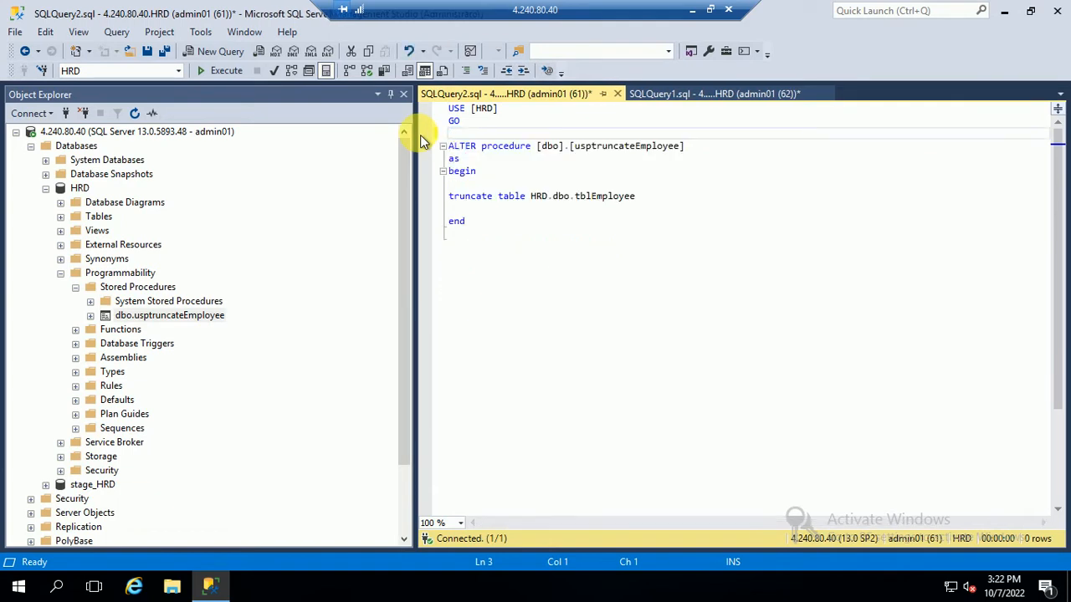
left_click_drag(576, 145, 679, 146)
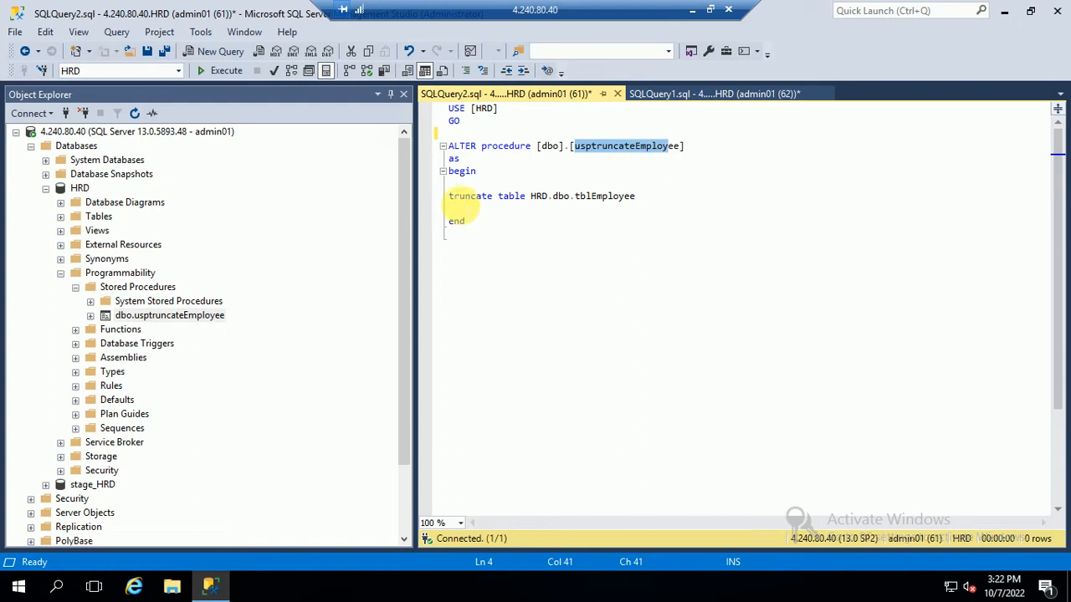
left_click_drag(446, 195, 689, 196)
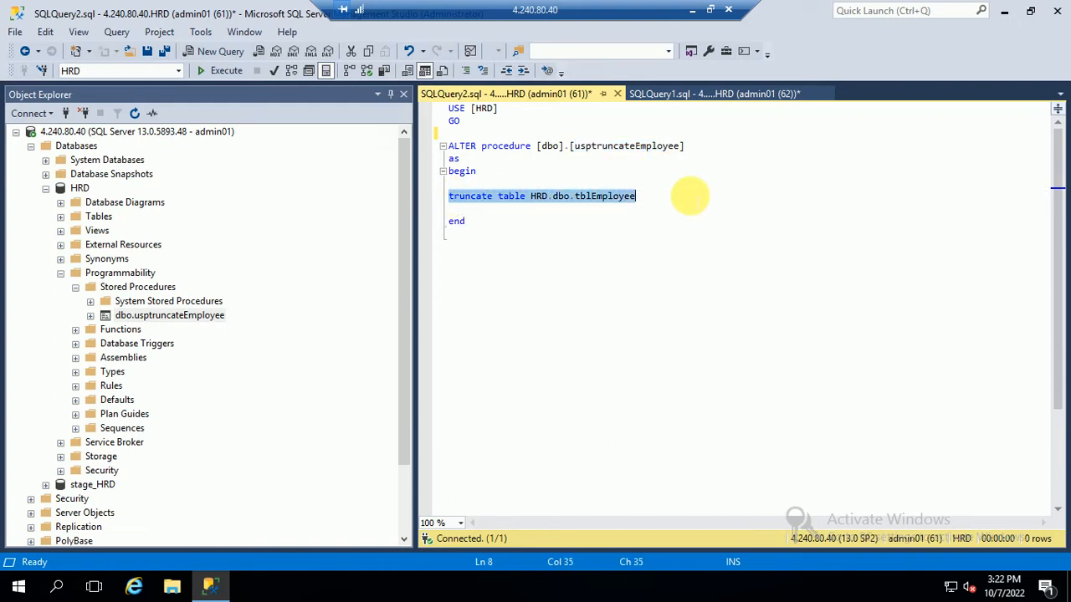
left_click_drag(527, 242, 452, 107)
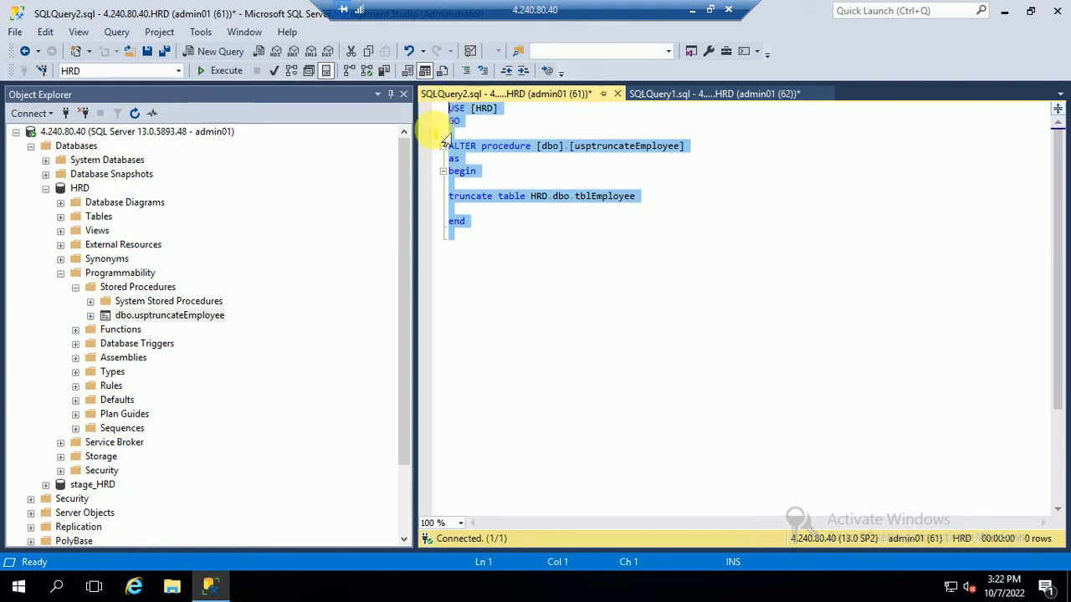
left_click(551, 159)
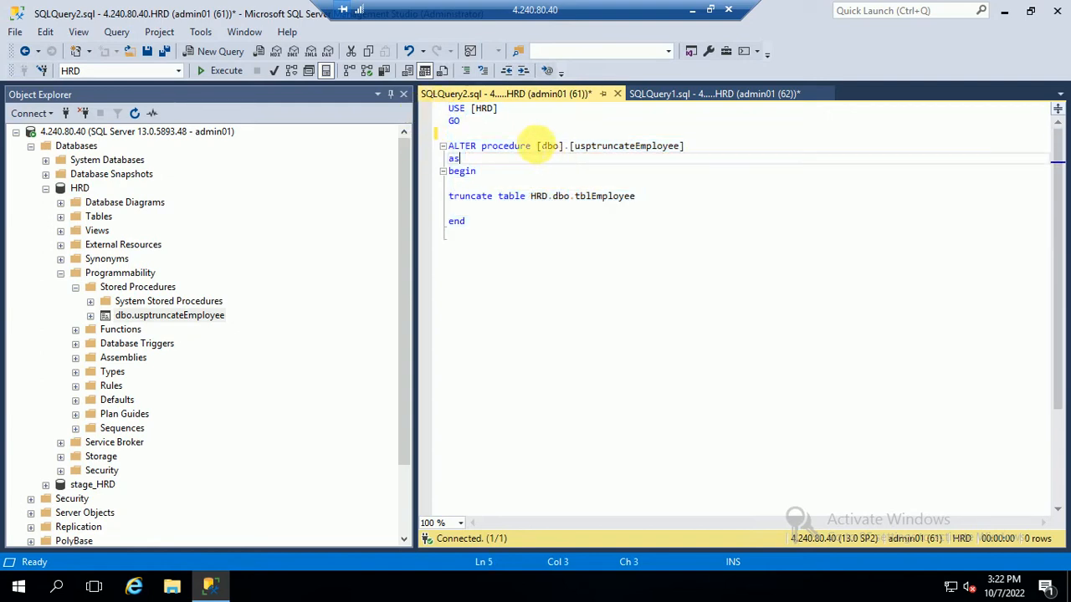
left_click_drag(537, 146, 695, 145)
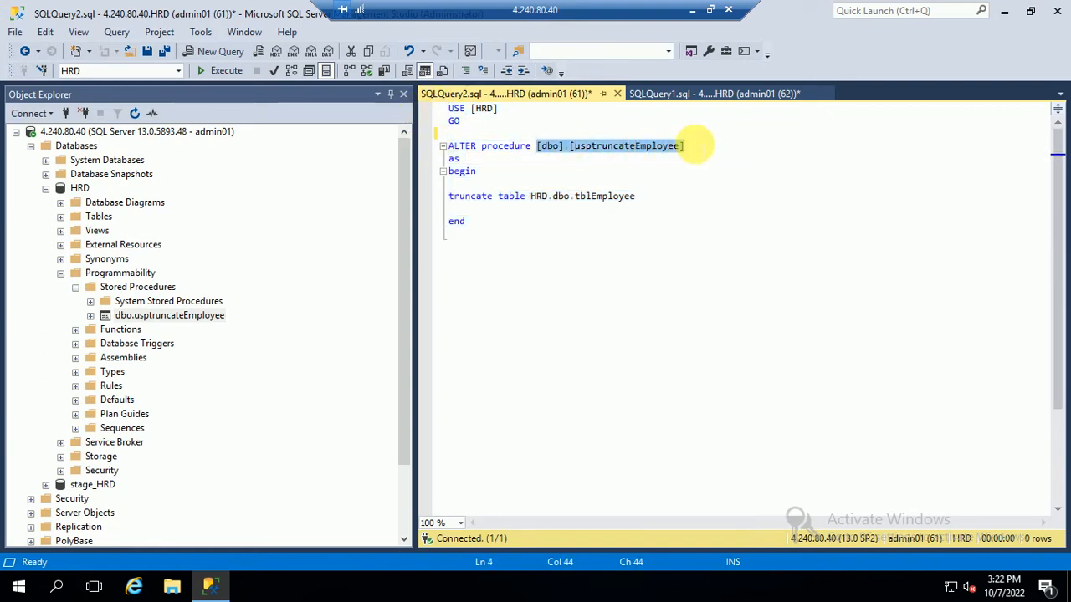
left_click(502, 235)
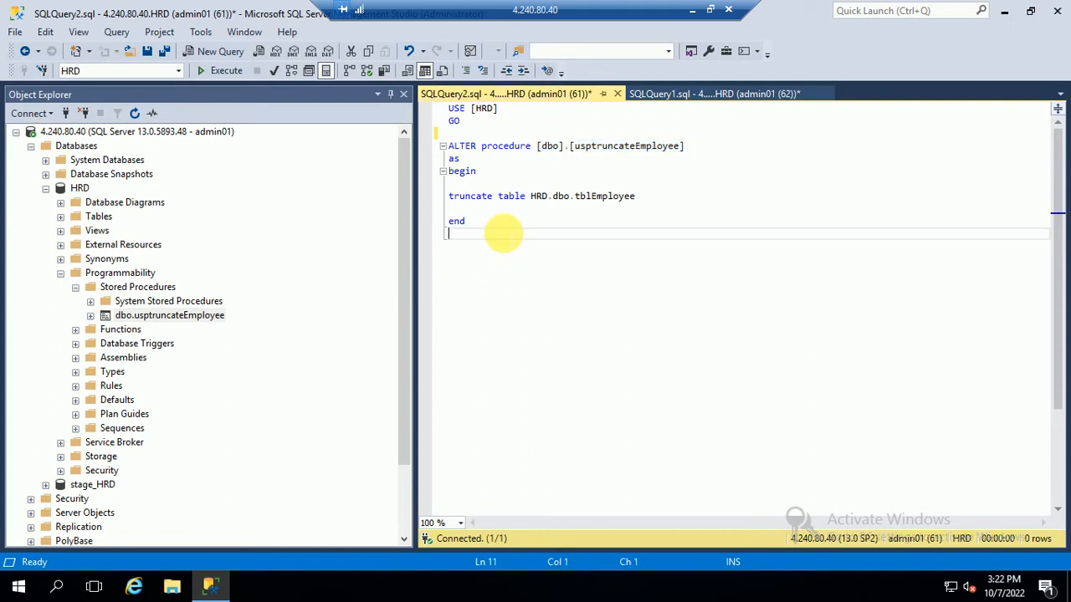
left_click_drag(527, 196, 701, 206)
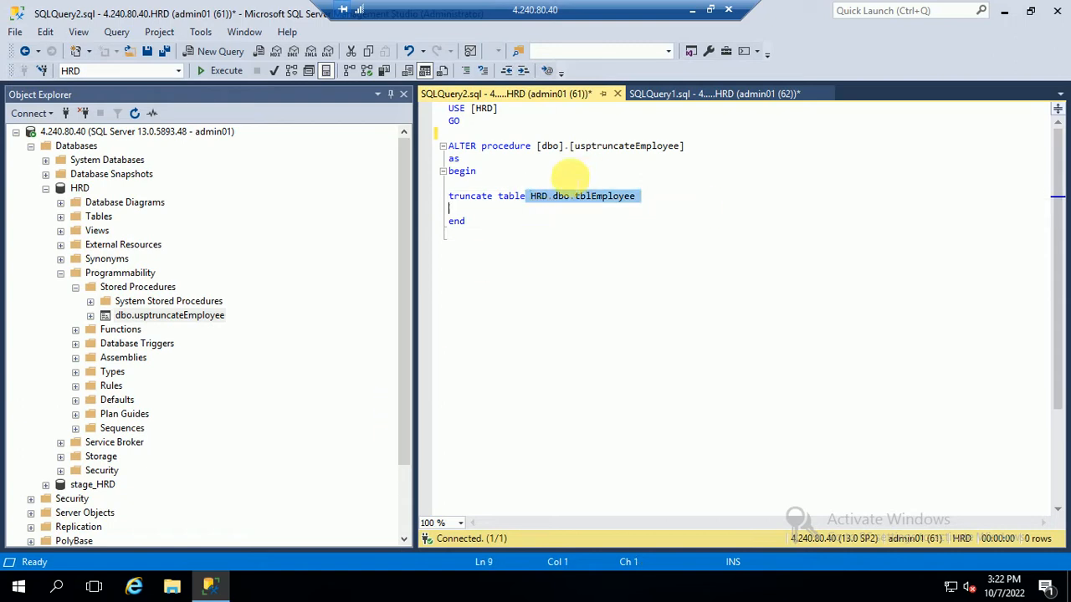
Step: Switch to the browser and open the adfmultipleCSVLoadIntoSQL data factory overview
left_click(693, 11)
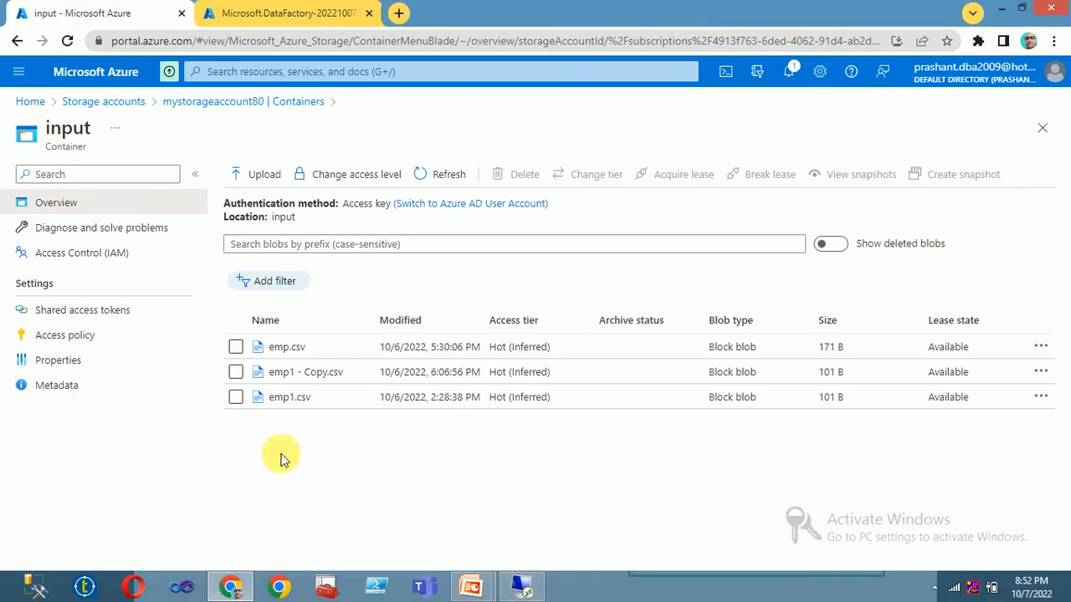
left_click(251, 17)
left_click(284, 359)
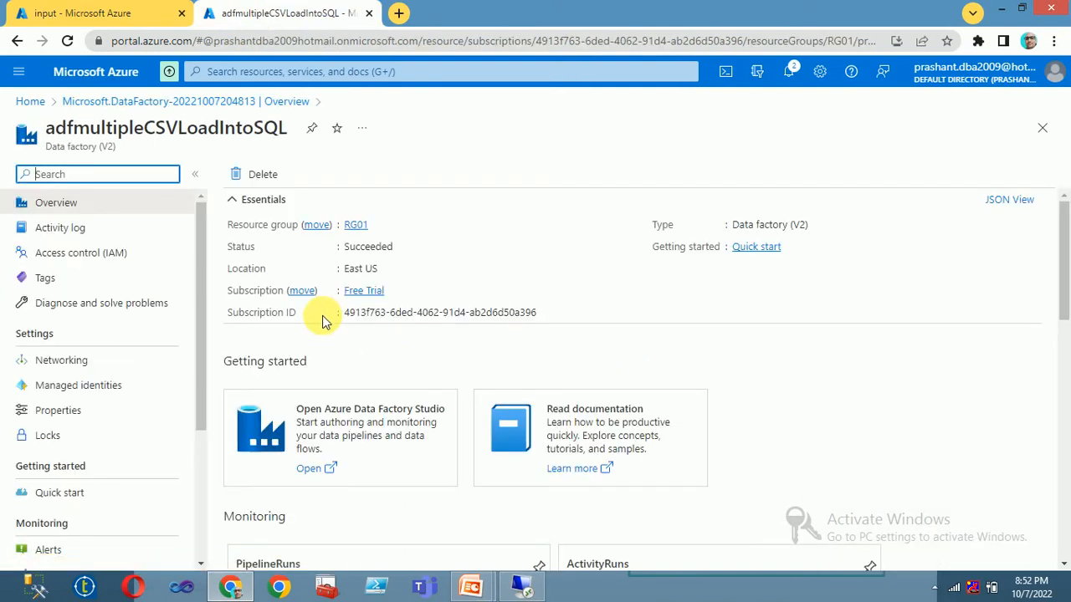
Step: Launch Azure Data Factory Studio for adfmultipleCSVLoadIntoSQL and switch to its loading tab
left_click(383, 412)
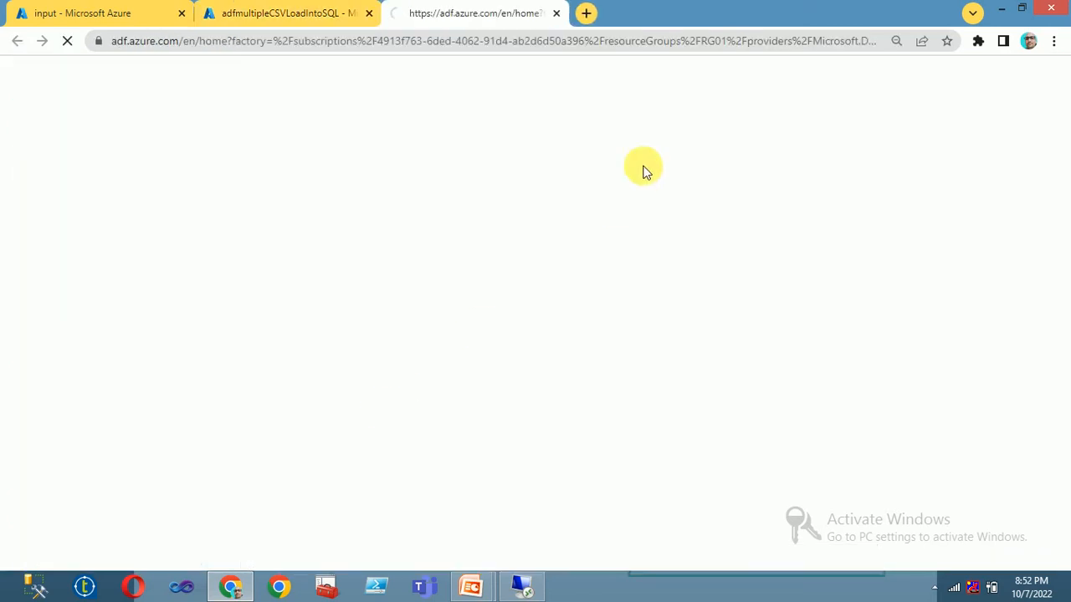
left_click(310, 13)
left_click(469, 13)
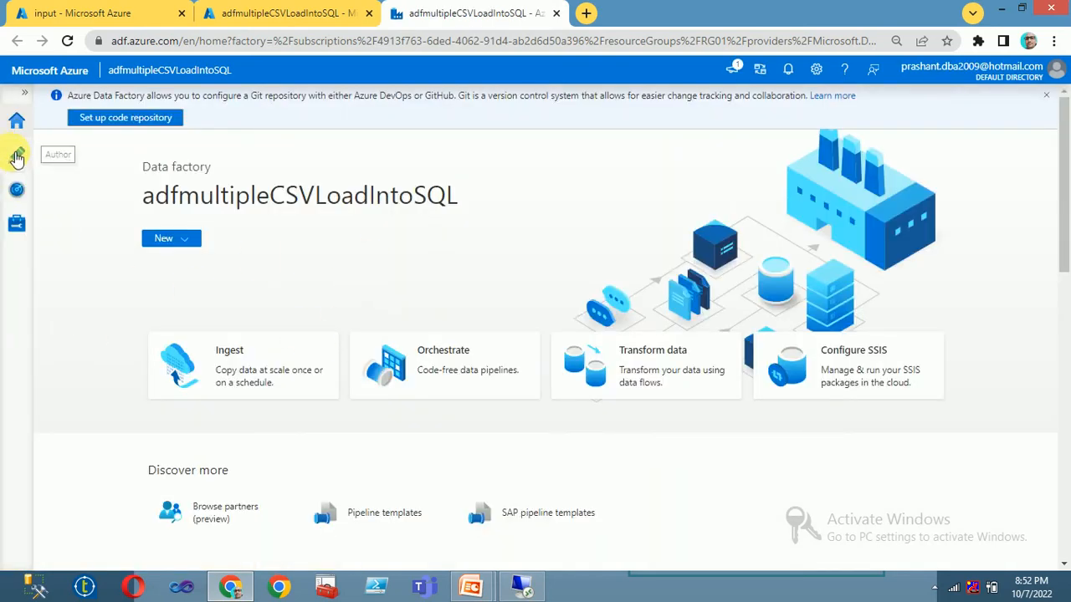
Step: Create a new pipeline from the Author workspace's Pipelines menu
left_click(16, 157)
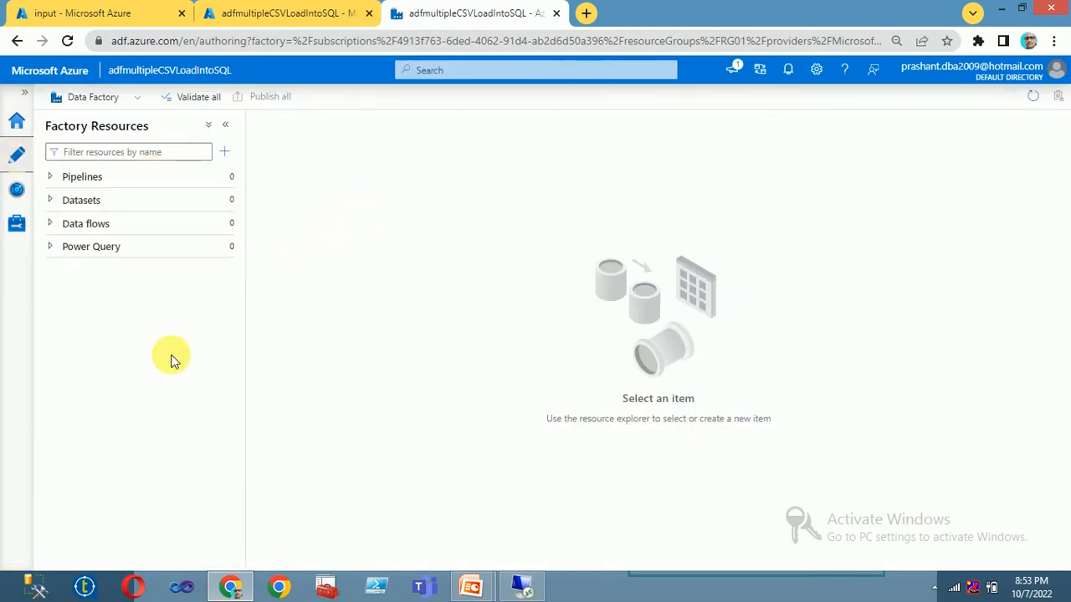
left_click(223, 177)
left_click(260, 205)
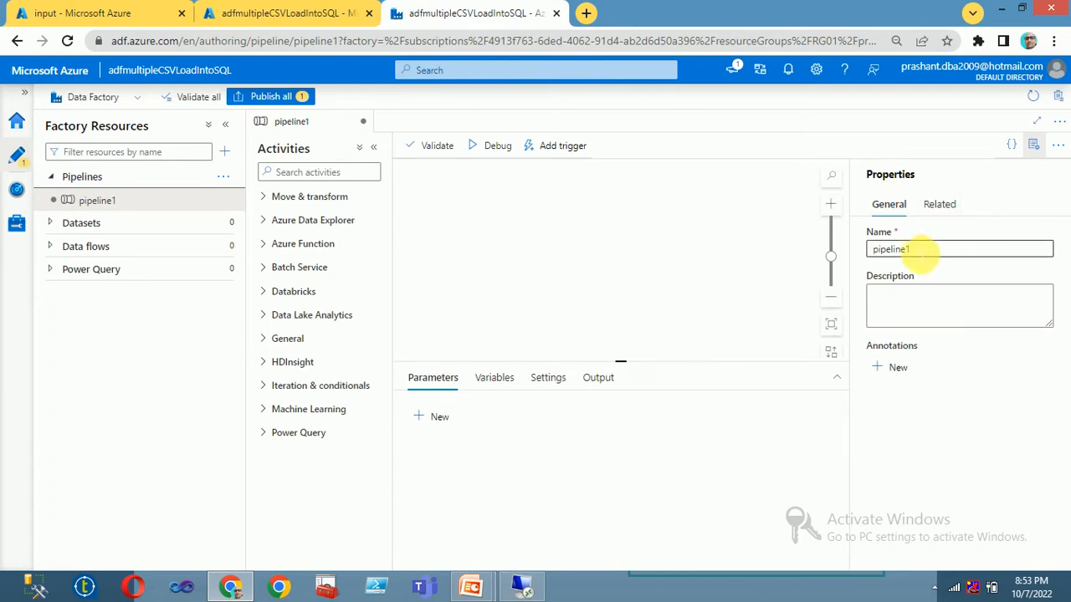
Step: Name the pipeline 'Load Multiple CSV into SQL Table' and bring the slide show forward
left_click_drag(923, 252, 649, 252)
left_click(650, 253)
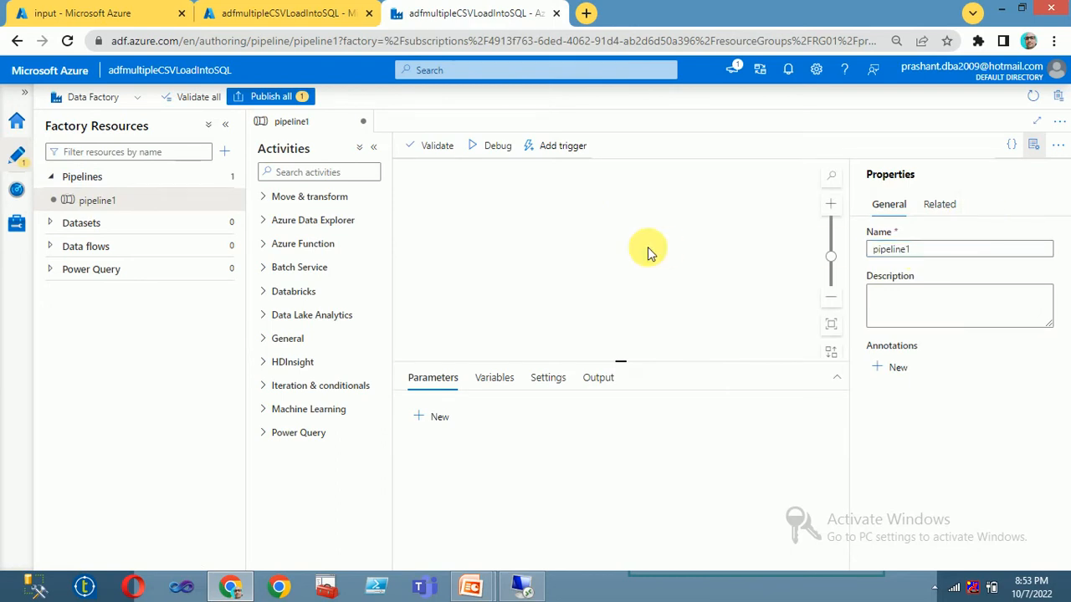
double_click(942, 248)
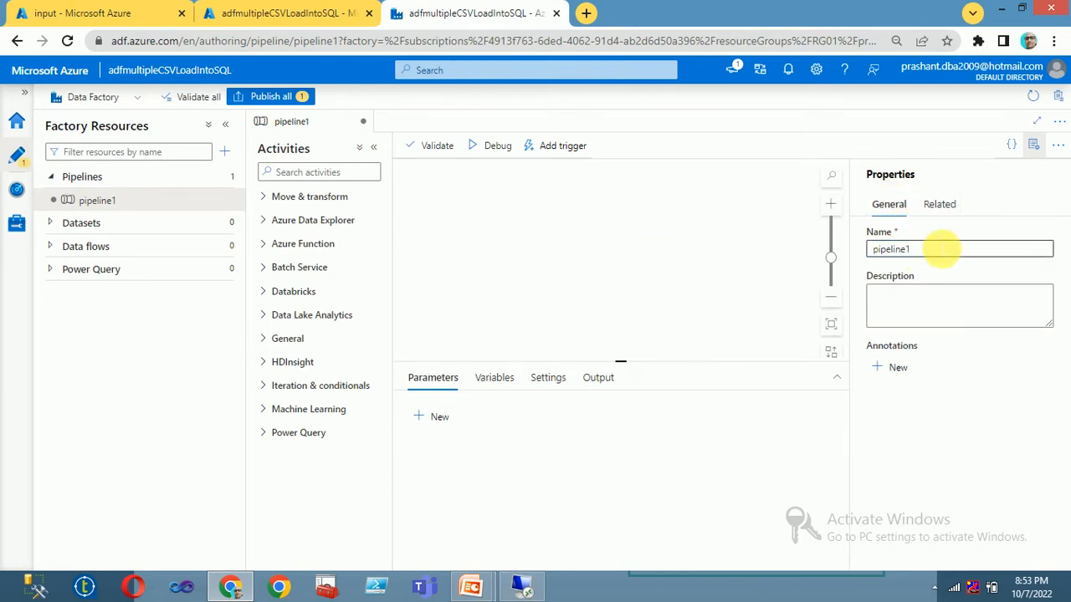
type("Load ")
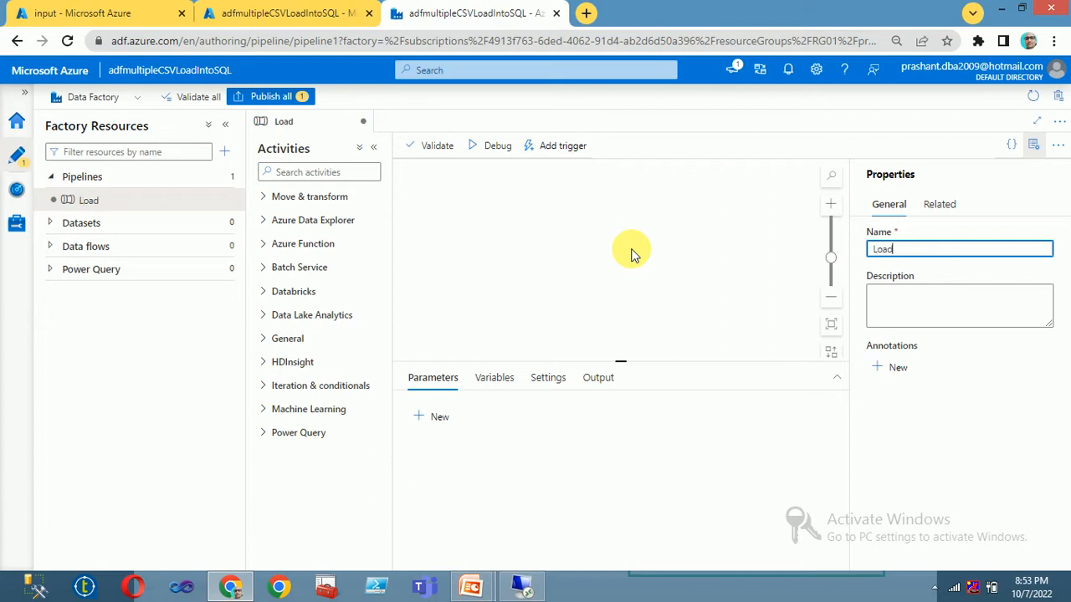
type("Mult")
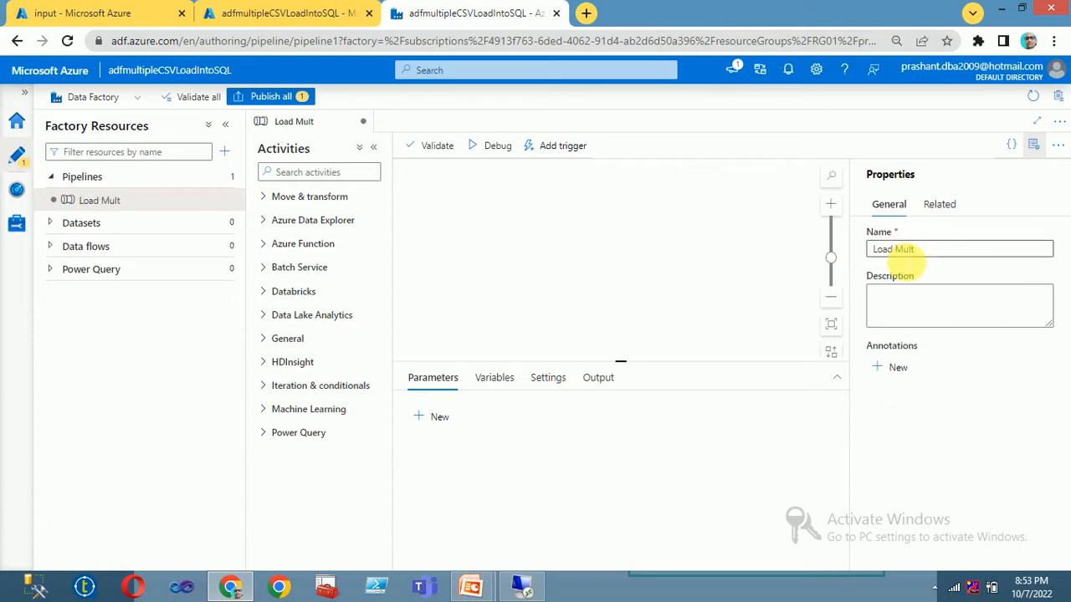
left_click(957, 248)
type("ipl")
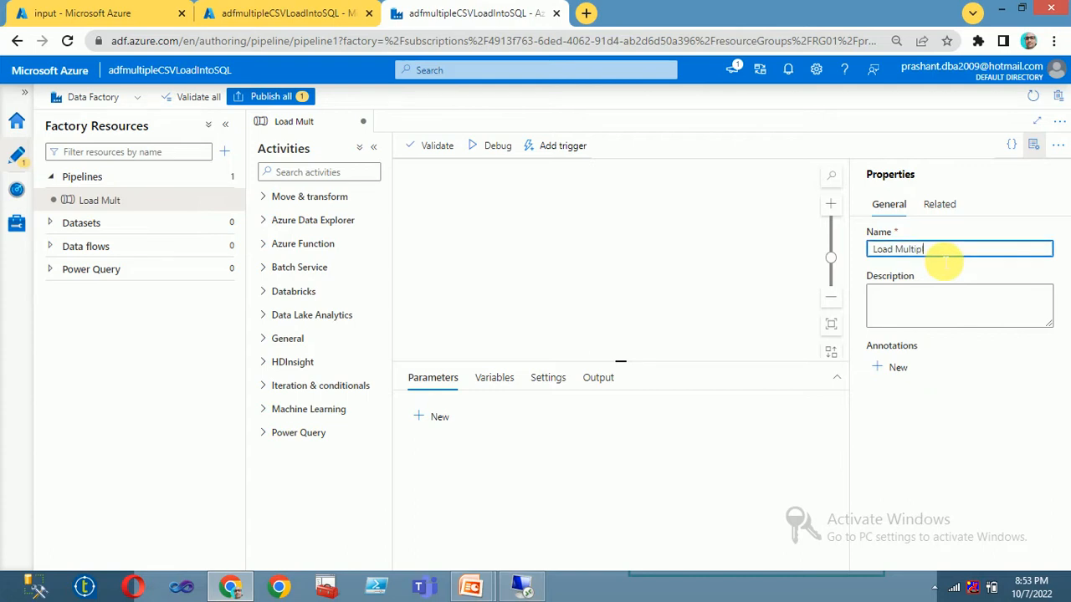
type("e CSV")
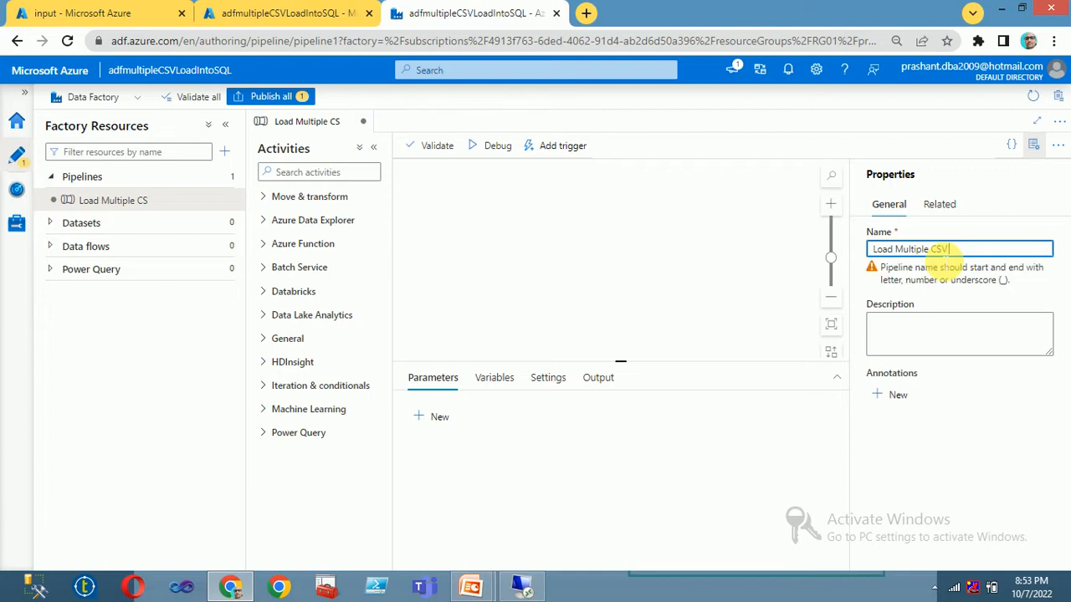
type(" into SQL Tab")
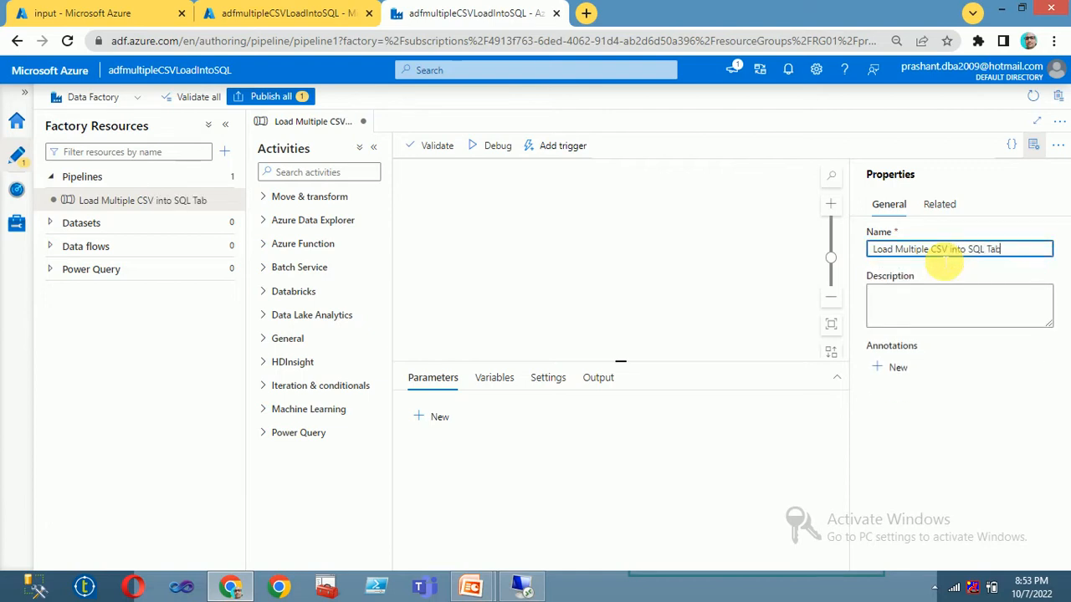
left_click(927, 306)
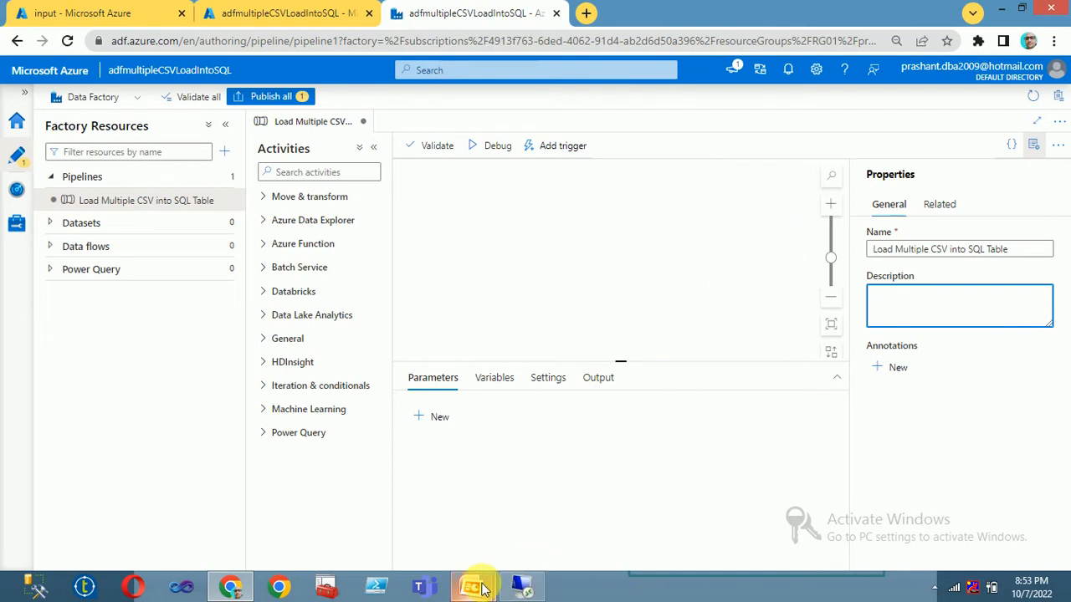
mouse_move(471, 586)
left_click(542, 512)
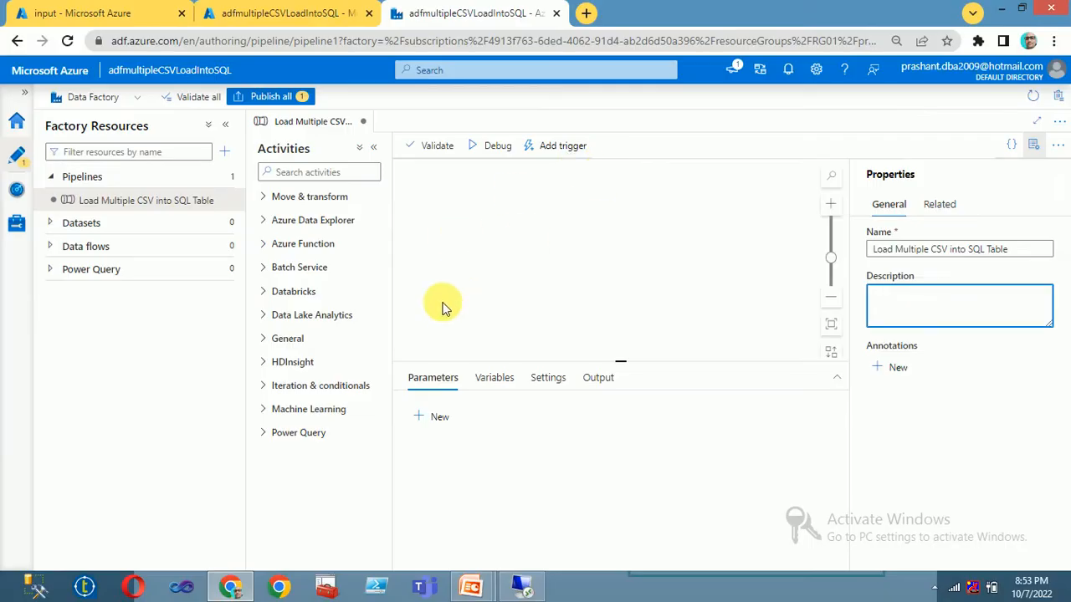
Step: Add a Stored procedure activity found by searching 'store' and rename it Truncate Table
left_click(334, 171)
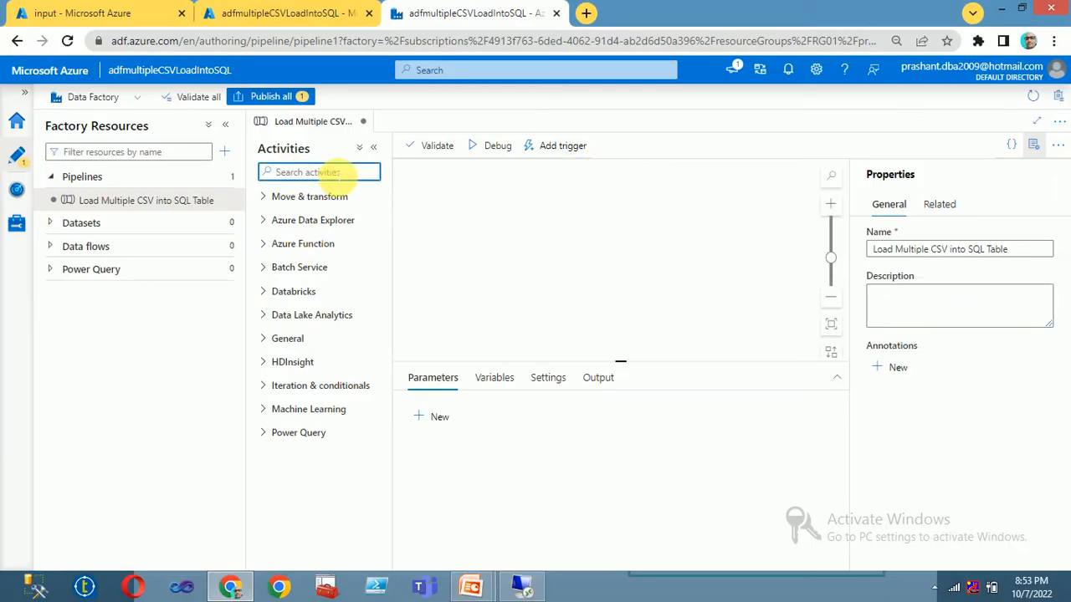
type("storef")
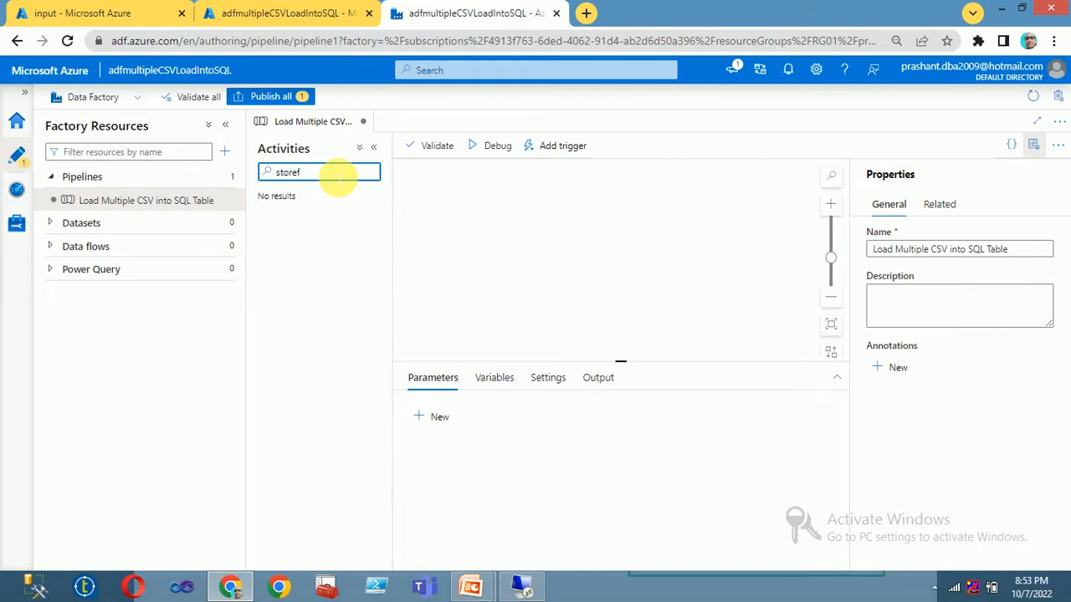
key("BackSpace")
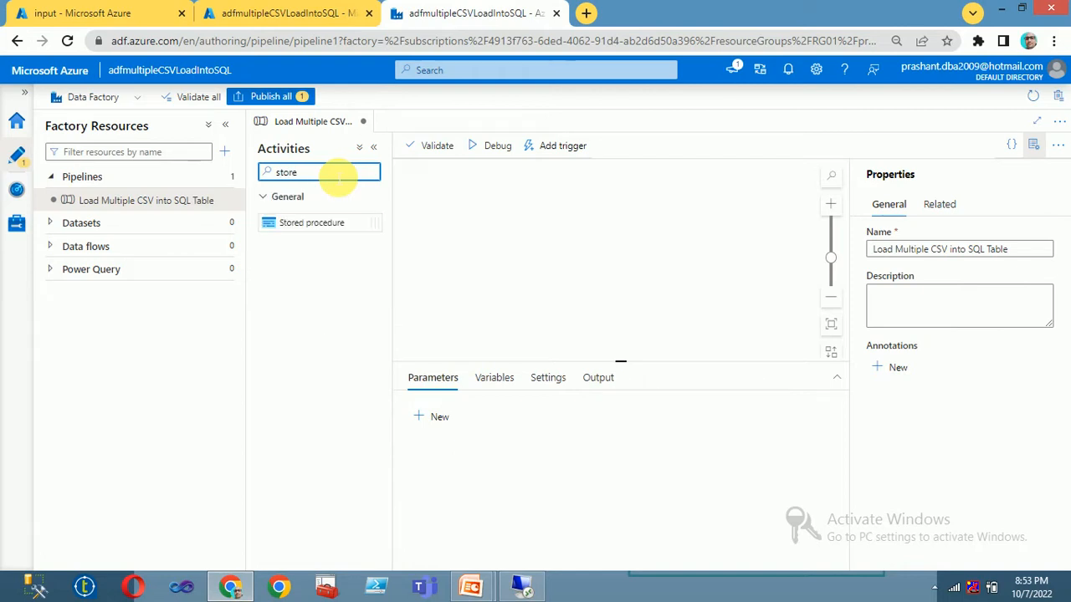
left_click_drag(306, 224, 518, 227)
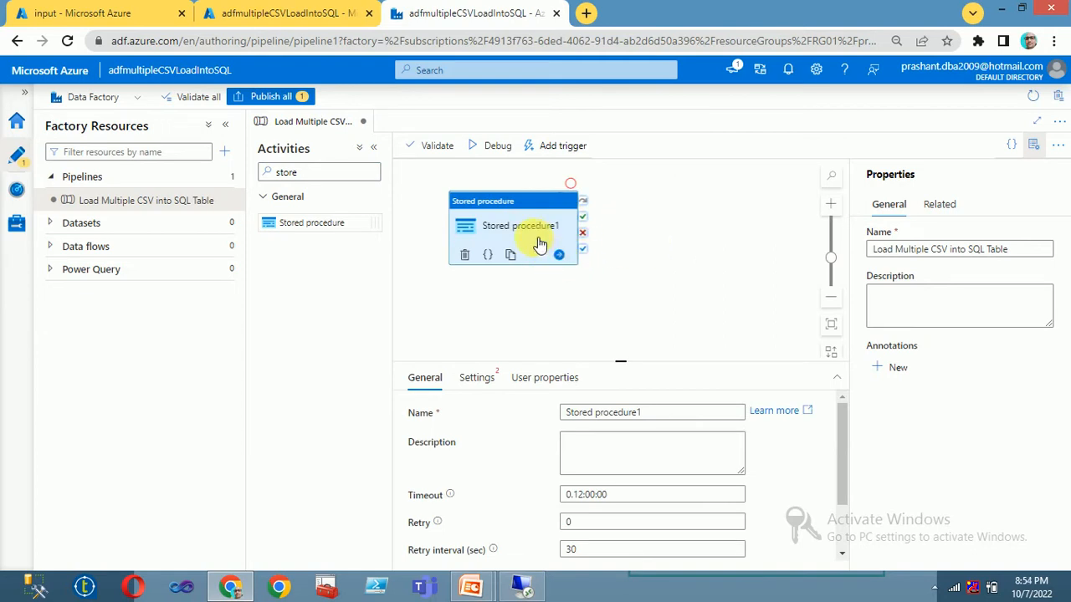
left_click_drag(640, 414, 588, 412)
left_click_drag(437, 402, 433, 403)
type("Tr")
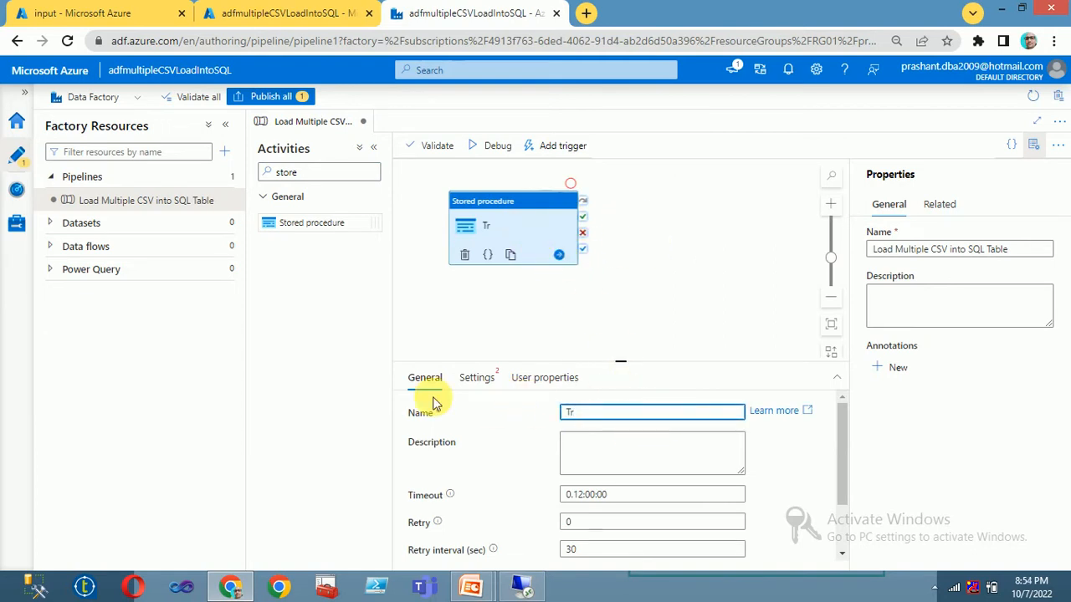
type("uncate TAB")
left_click(588, 456)
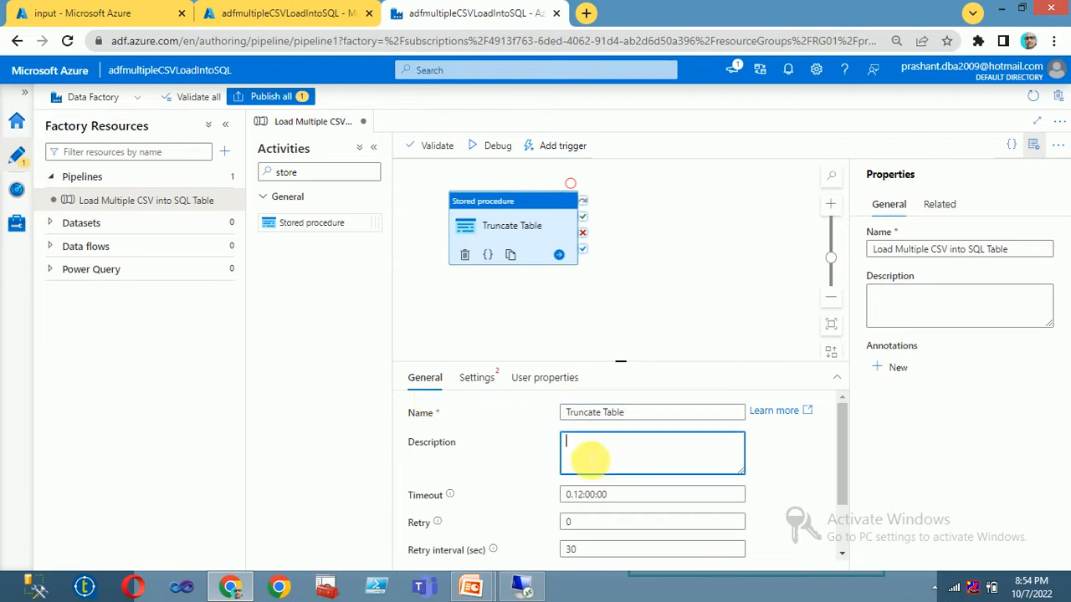
Step: Start creating a new linked service from the activity's Settings
left_click(476, 382)
left_click(607, 413)
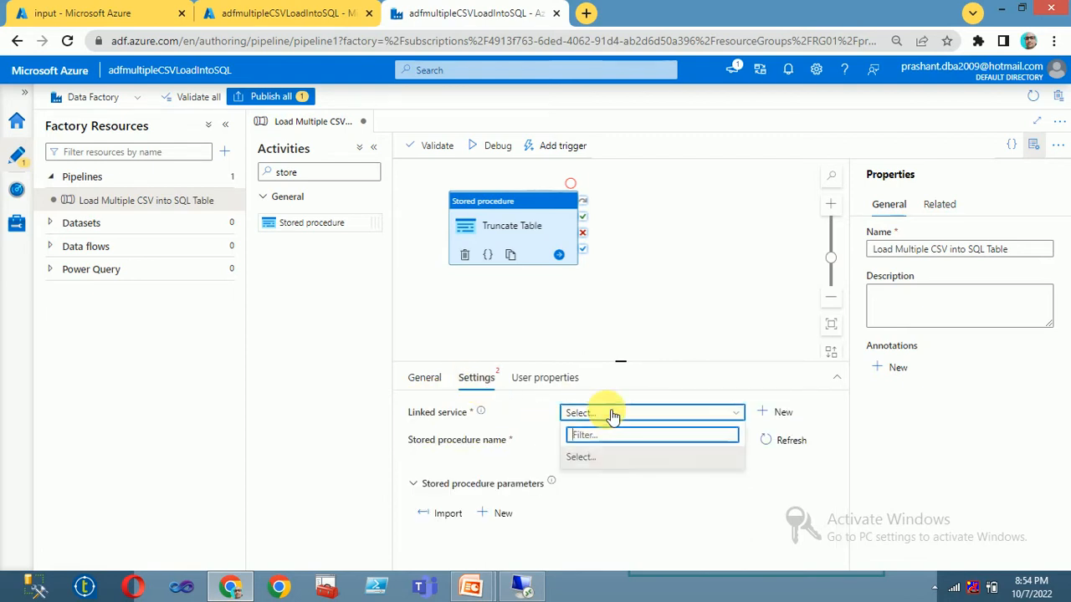
left_click(774, 419)
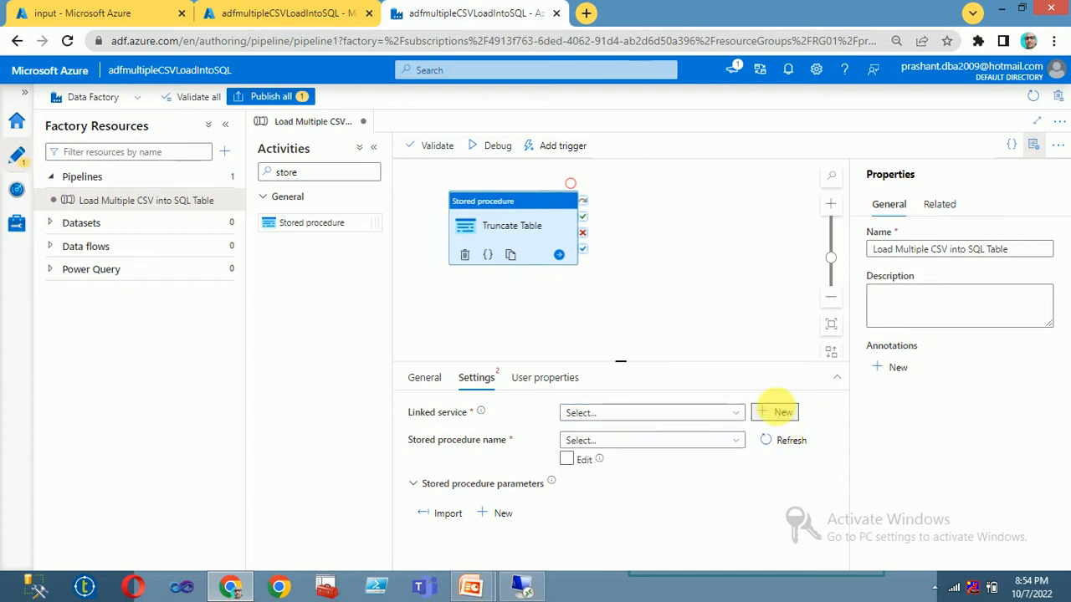
left_click(777, 410)
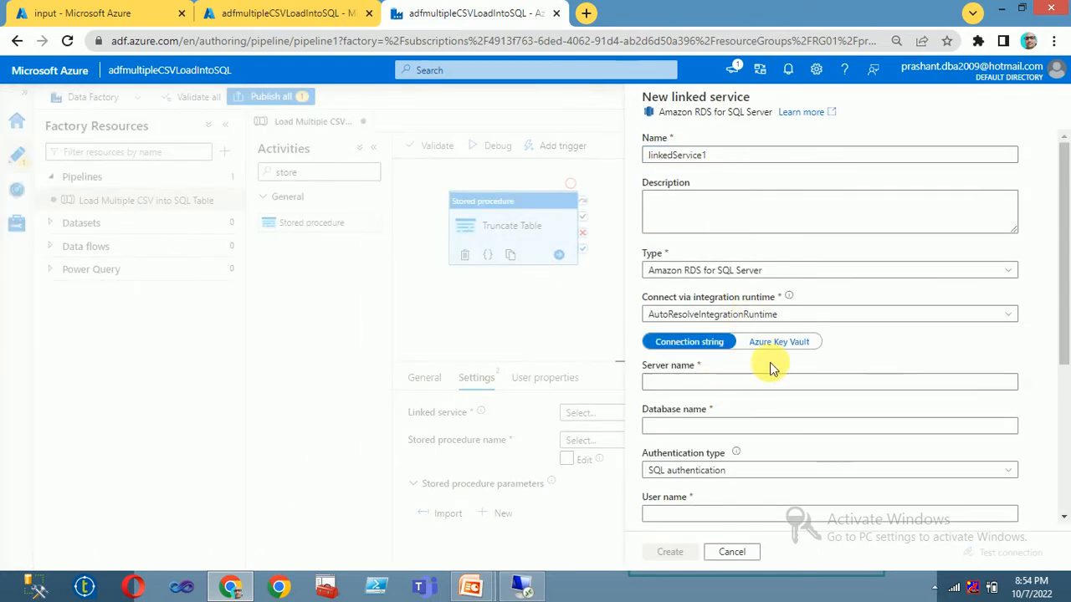
left_click(714, 387)
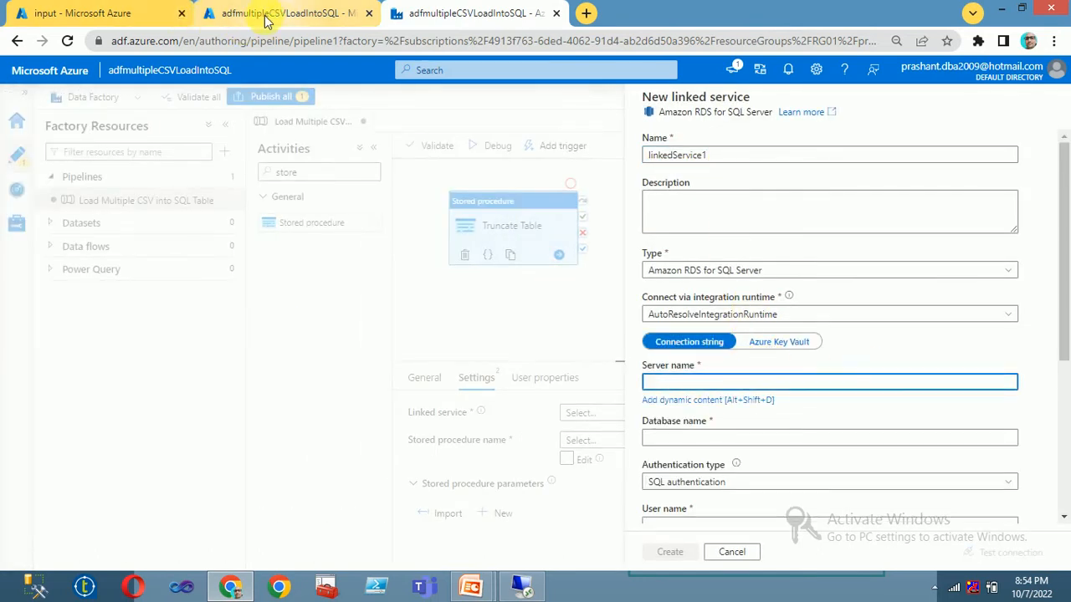
Step: Copy the server address 4.240.80.40 from SSMS's Connect dialog into the linked service's Server name
mouse_move(471, 586)
left_click(513, 443)
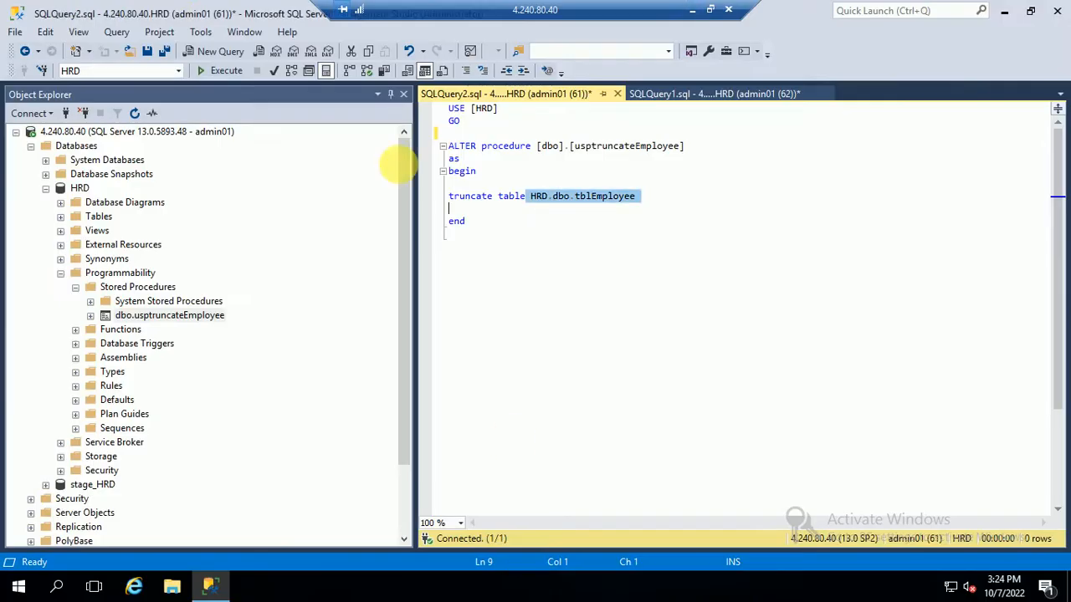
right_click(164, 134)
left_click(176, 139)
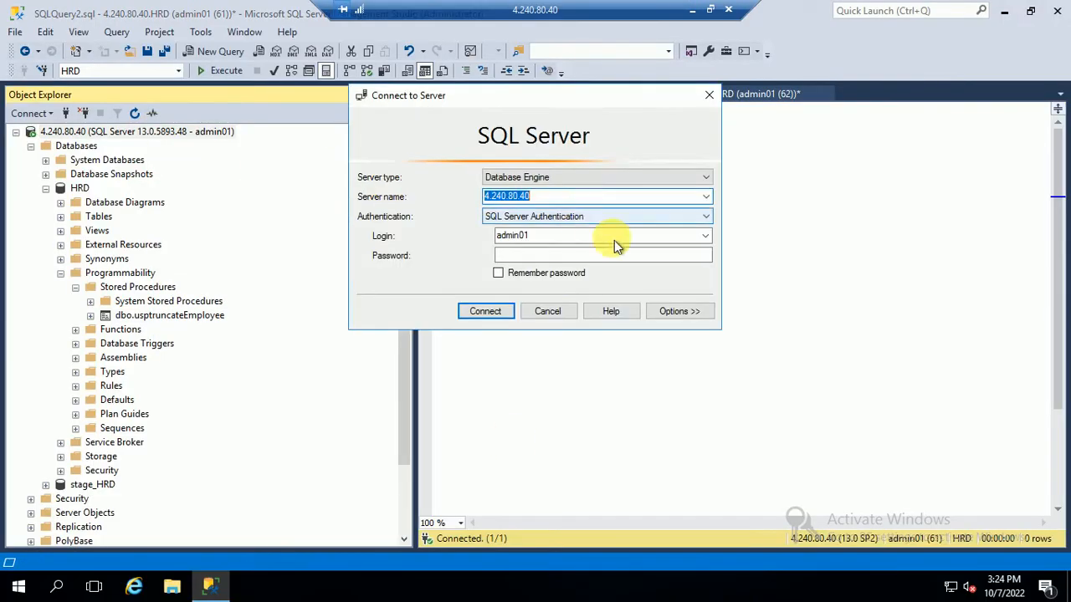
left_click(691, 11)
left_click(662, 382)
type("4.240.80.40")
left_click(668, 437)
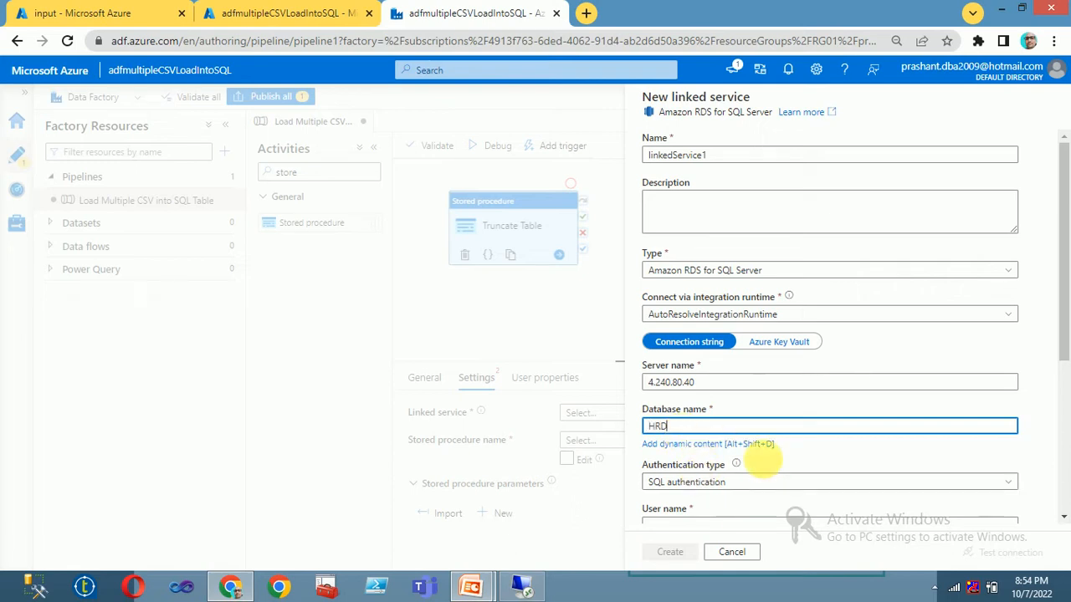
Step: Enter the SQL login user name and password in the linked service form
scroll(753, 468, "down", 2)
left_click(676, 368)
type("ac")
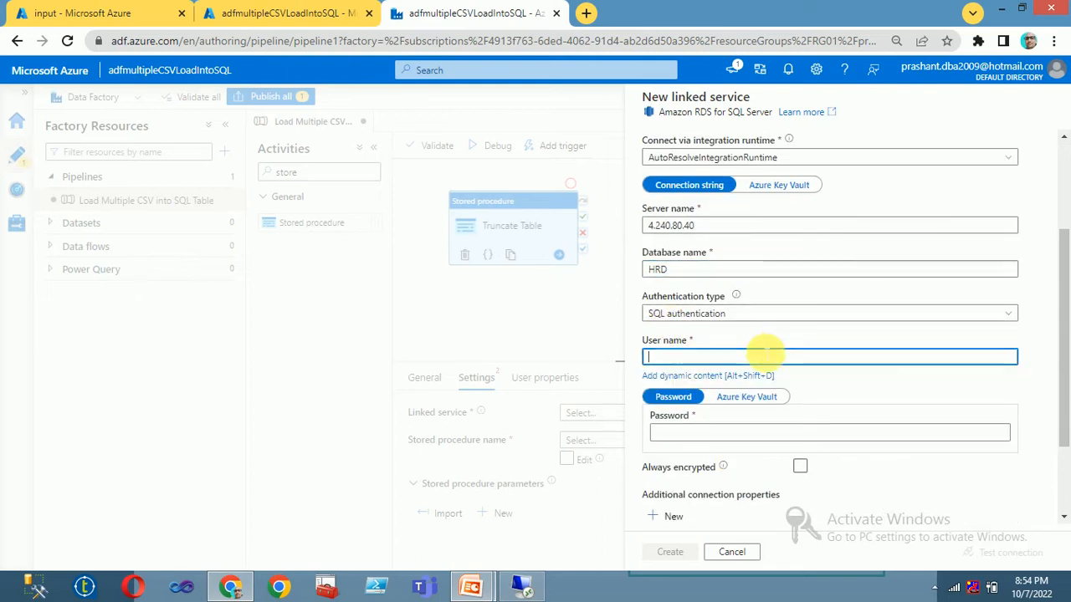
type("min01")
key("Tab")
left_click(680, 421)
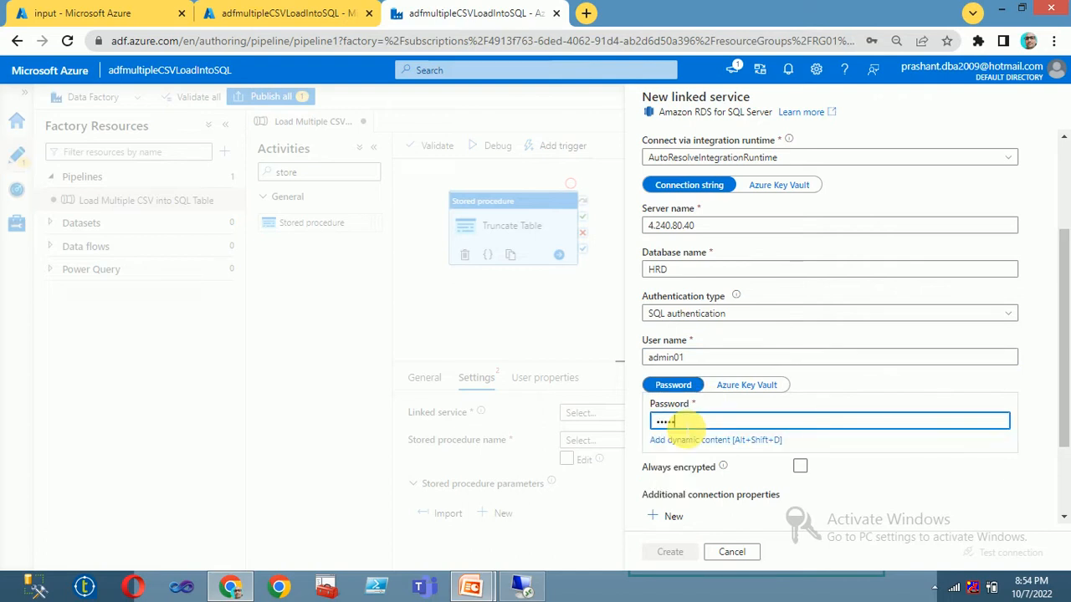
type("••")
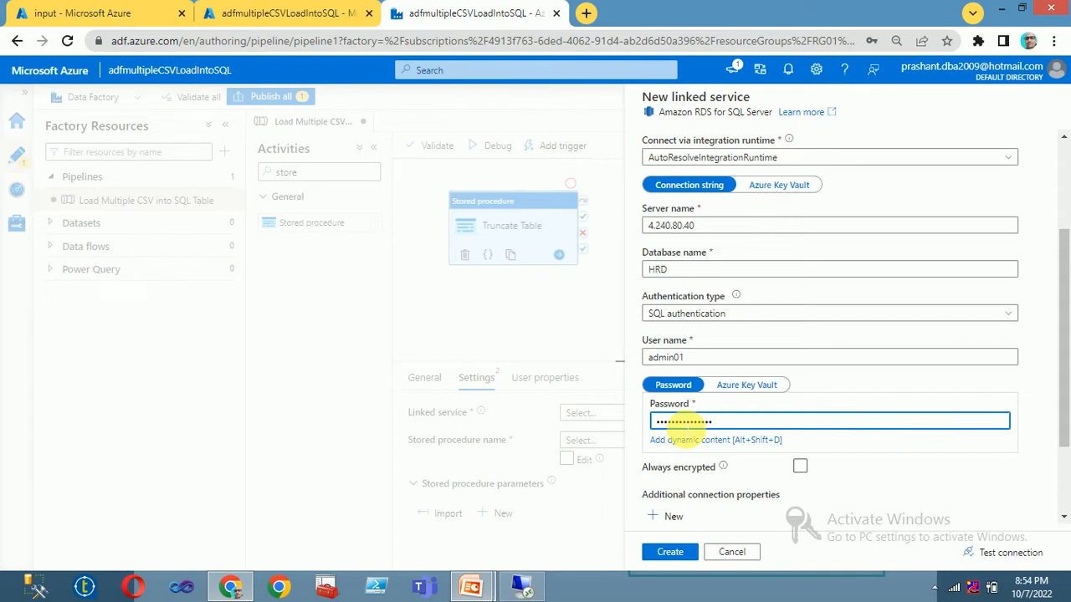
Step: Test the connection successfully and create linkedService1
scroll(678, 456, "down", 2)
left_click(991, 552)
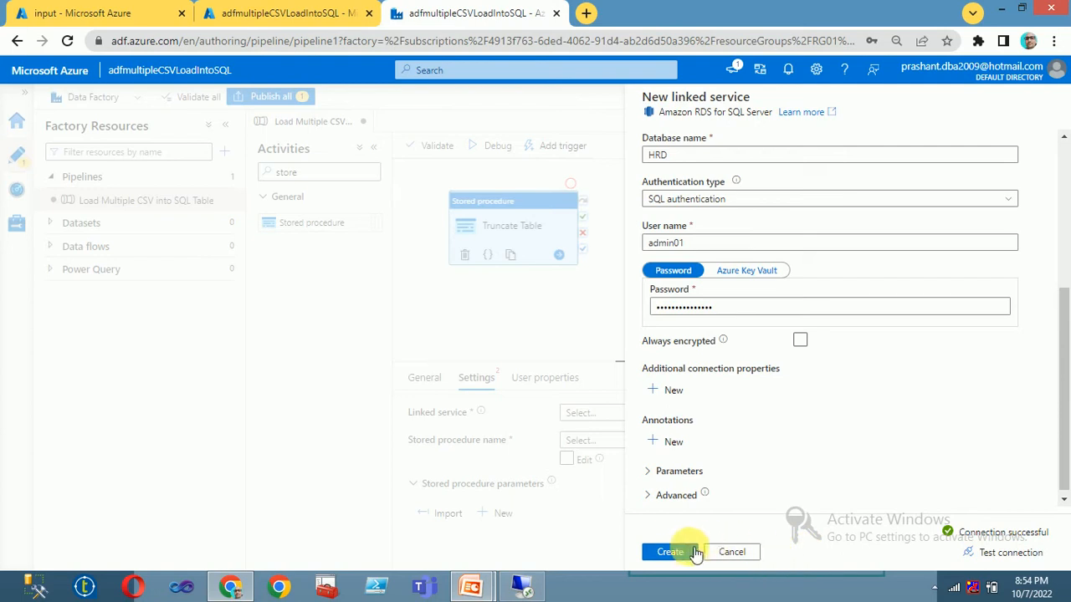
left_click(675, 552)
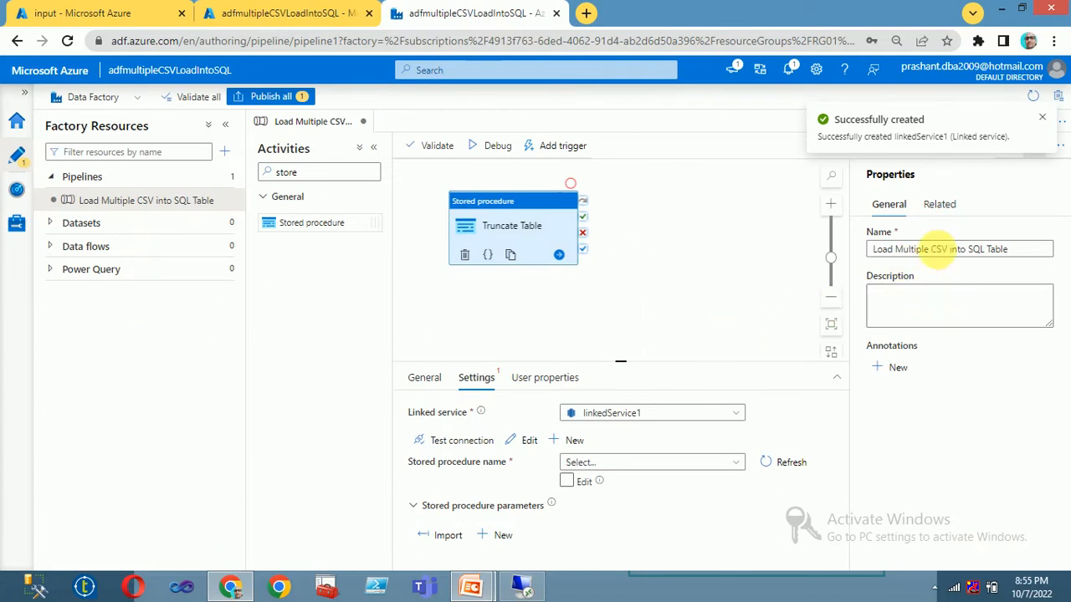
Step: Set the stored procedure to [dbo].[usptruncateEmployee], start a debug run and refresh its status
left_click(609, 466)
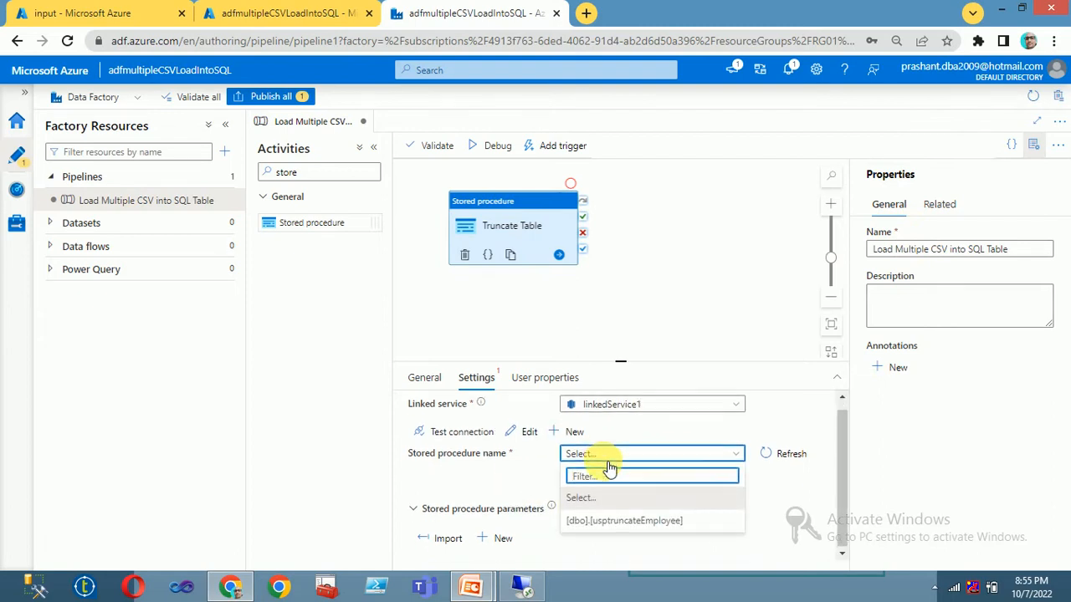
left_click(614, 522)
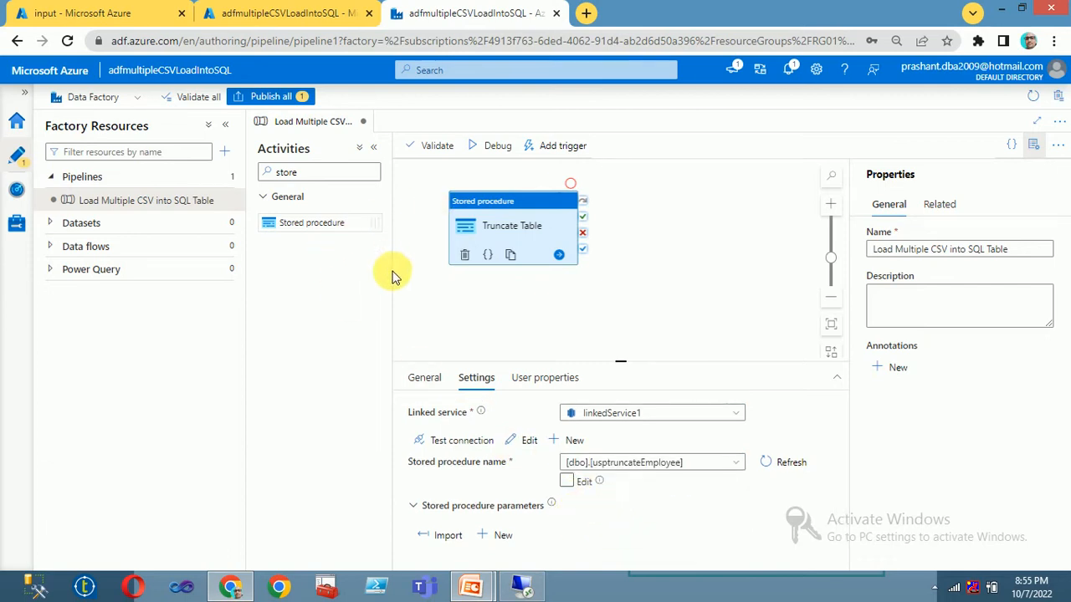
left_click(495, 147)
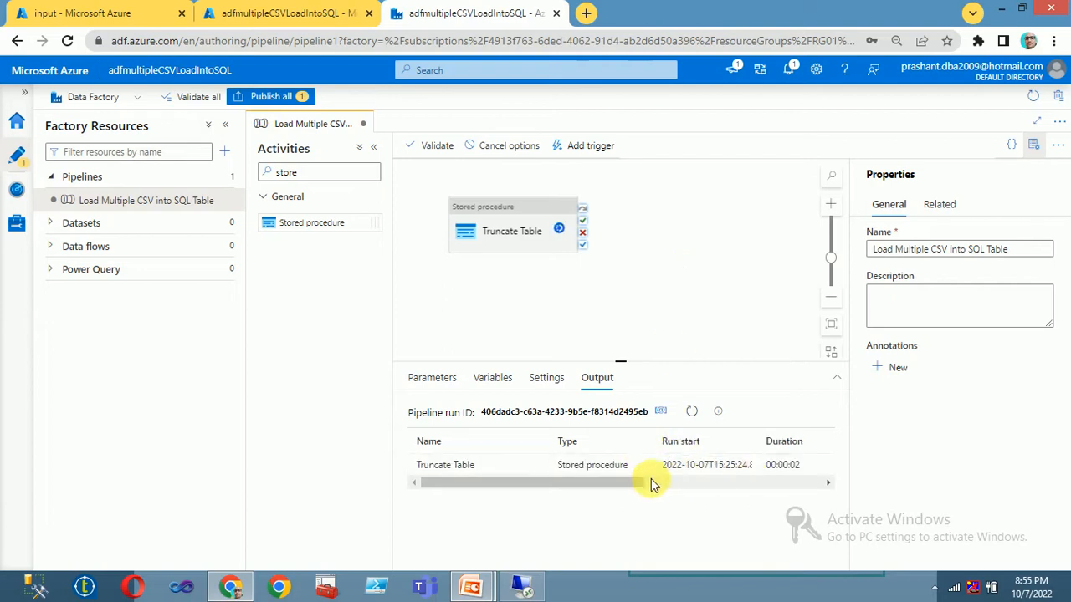
left_click_drag(617, 485, 635, 489)
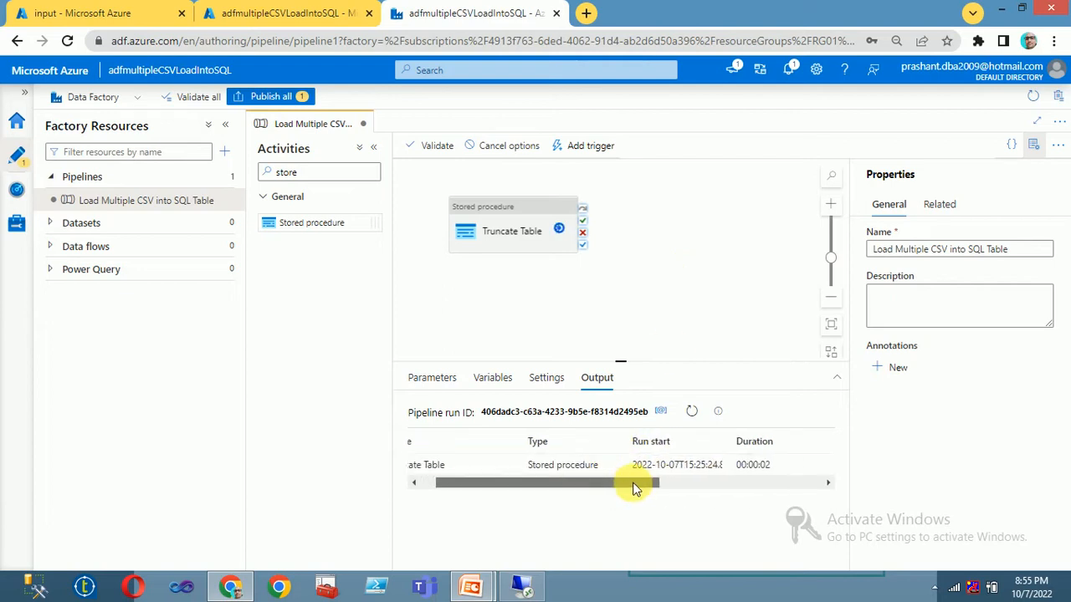
left_click(373, 147)
left_click(229, 127)
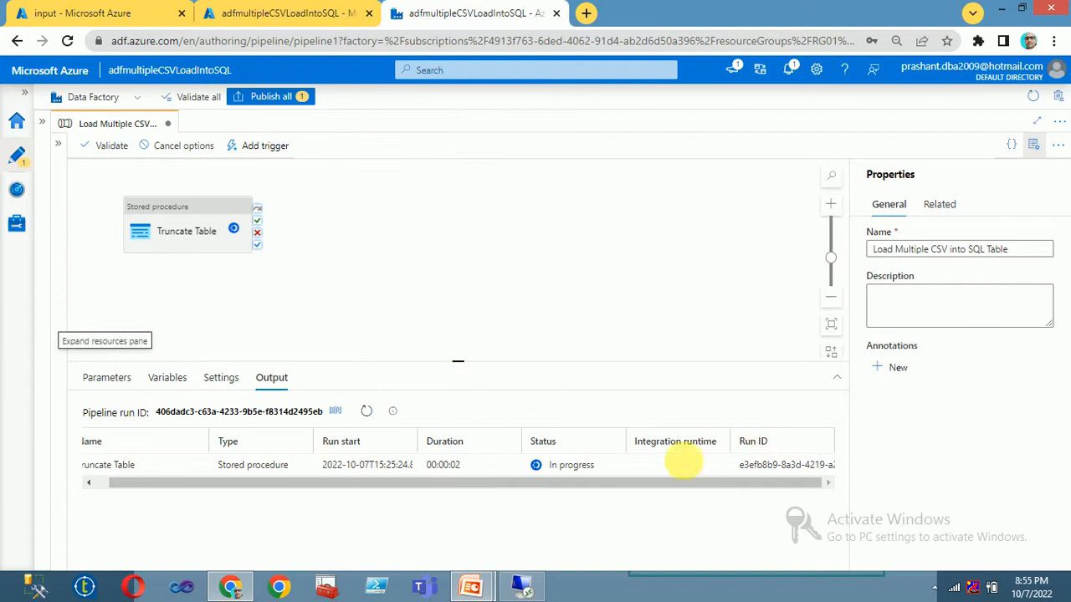
left_click(367, 410)
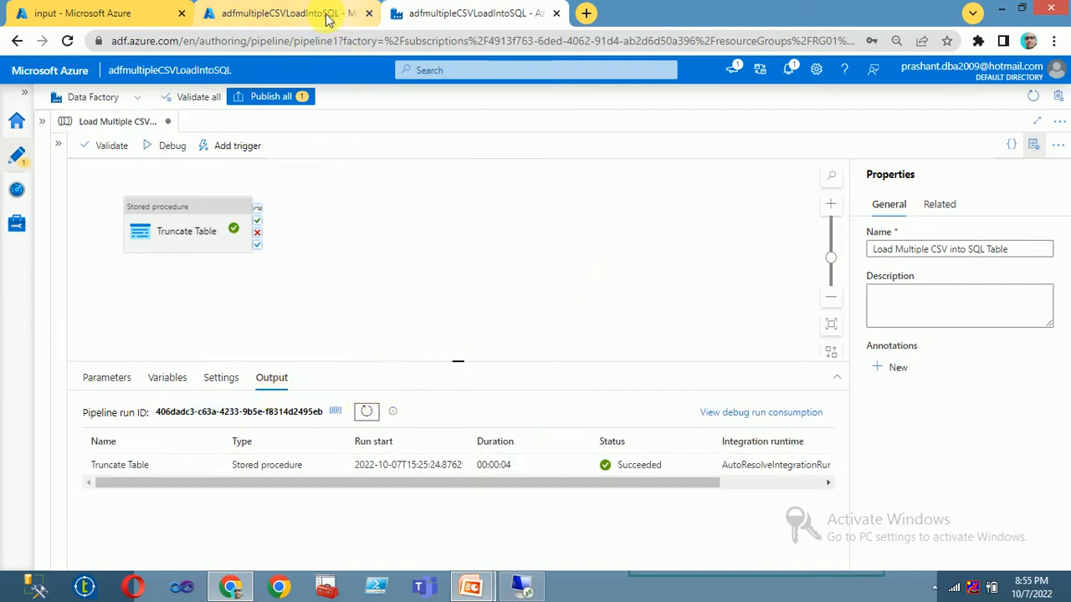
Step: Open dbo.tblEmployee with Edit Top 200 Rows and enter empno 1001 in a new row
left_click(520, 589)
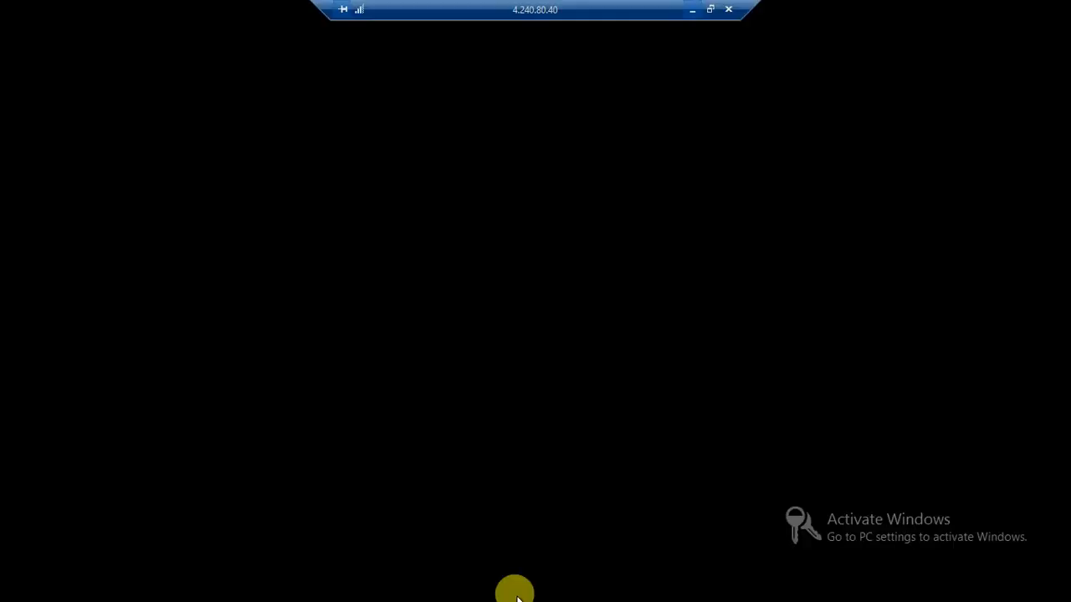
left_click(552, 317)
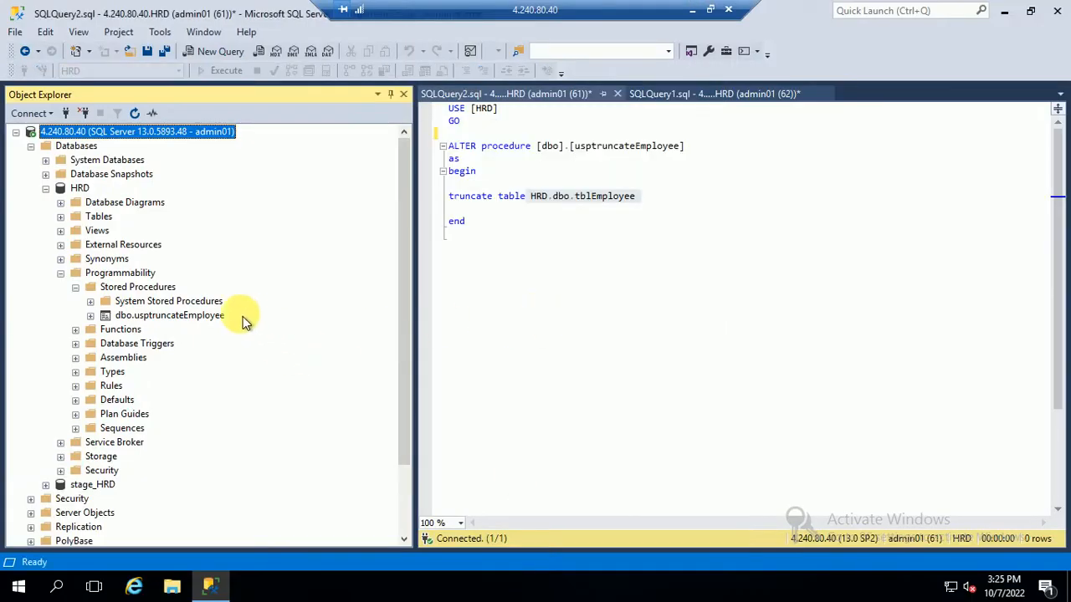
left_click(60, 216)
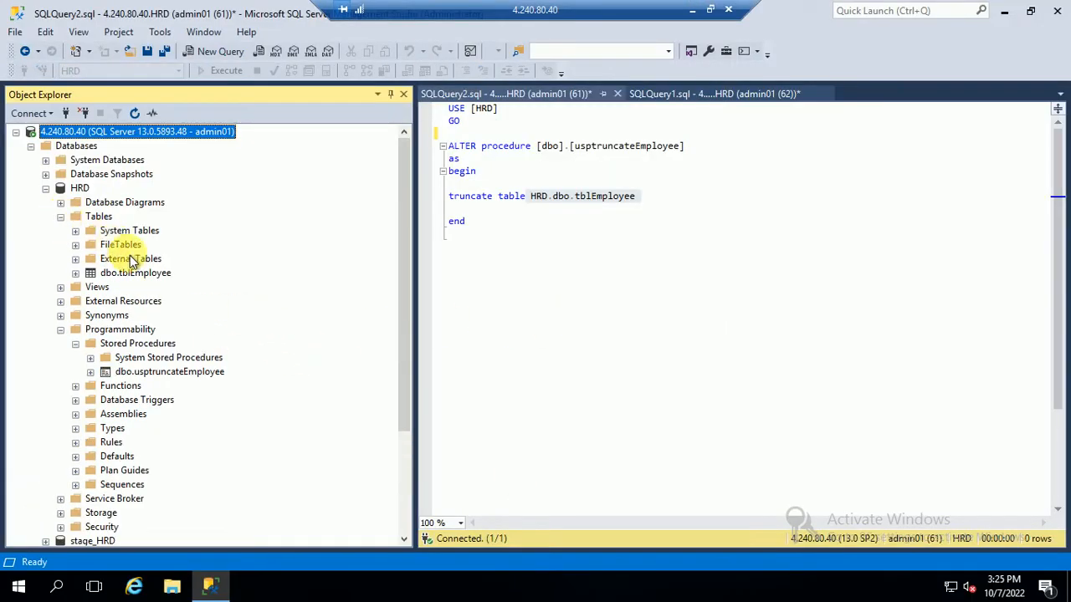
right_click(133, 276)
left_click(194, 256)
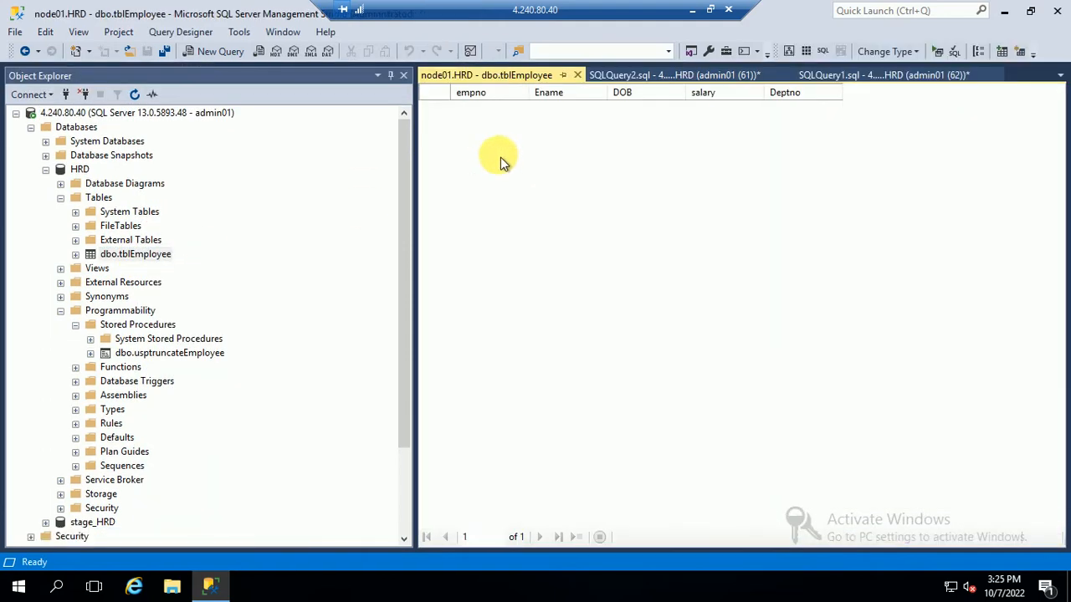
type("1001")
left_click(508, 106)
Step: Fill in row 1001 with the employee's name, DOB 1987-01-01, salary 129292 and Deptno 10
left_click(583, 106)
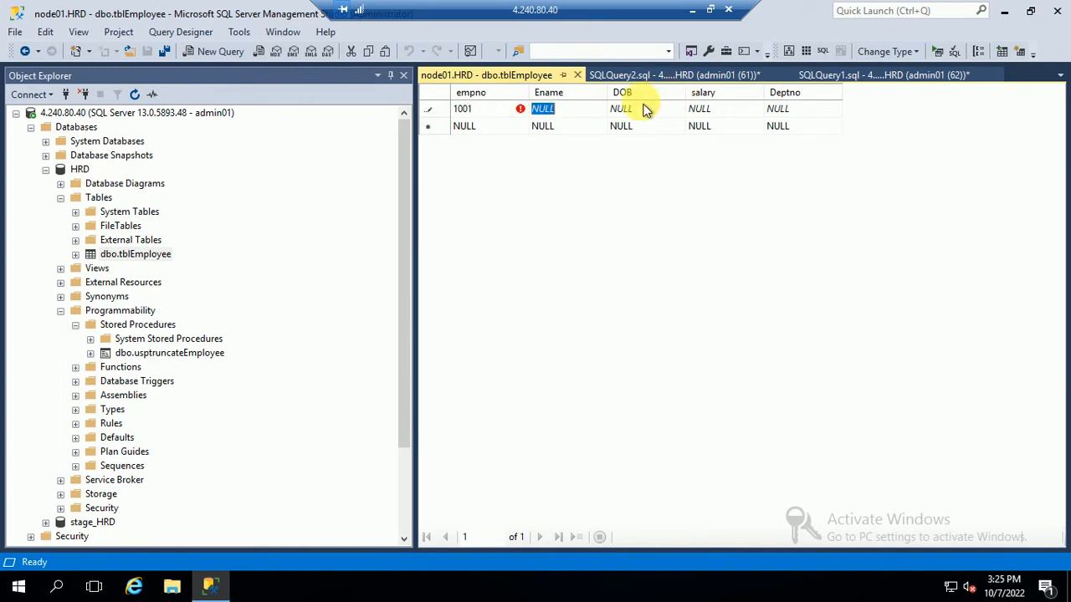
type("Rajesh")
left_click(601, 117)
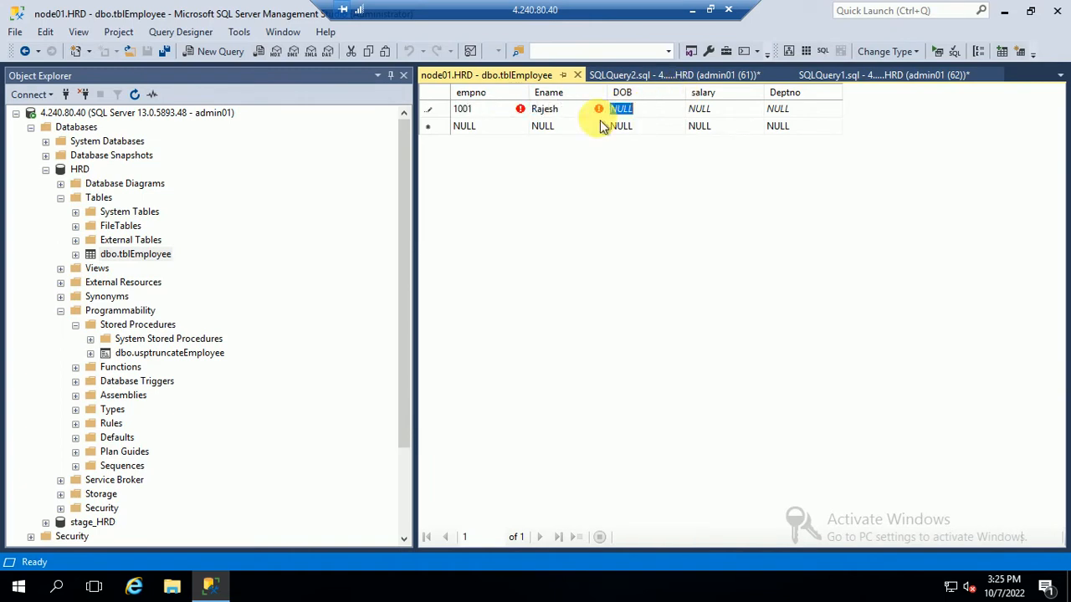
type("01/0")
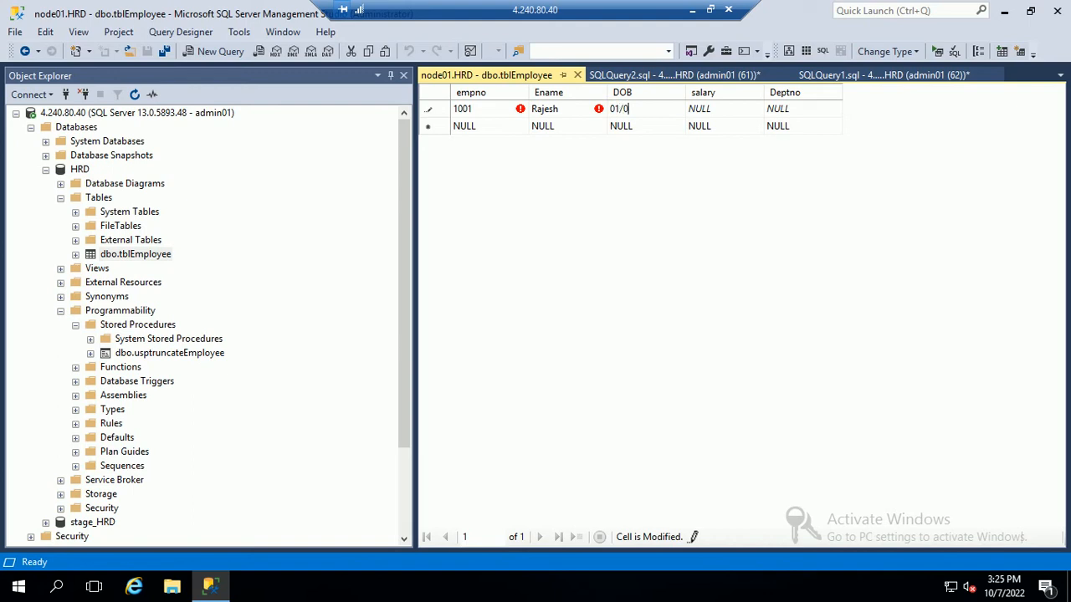
type("87")
key("Tab")
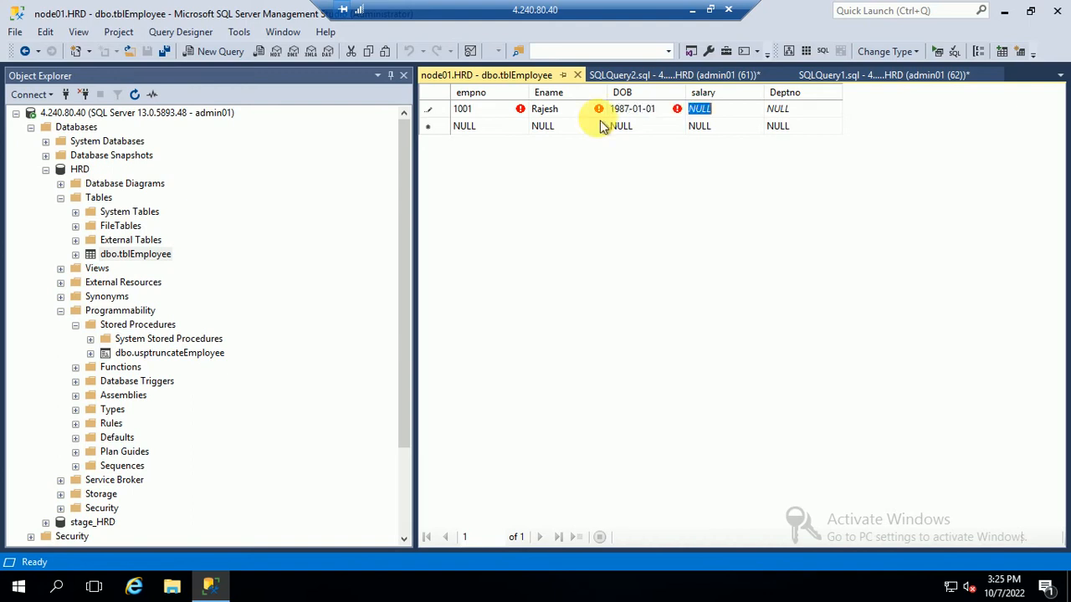
type("129292")
key("Tab")
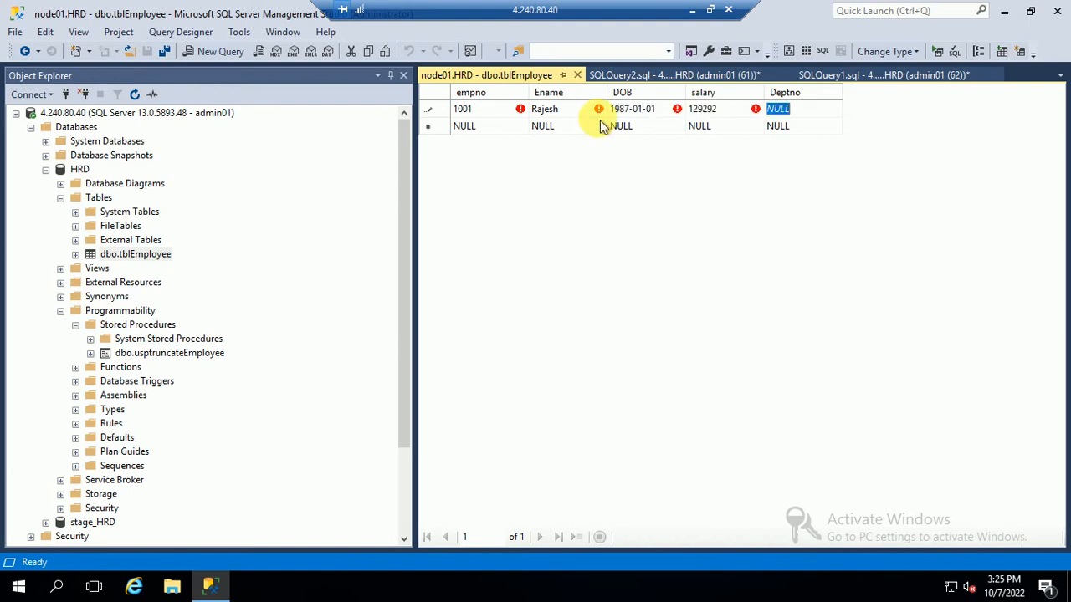
type("10")
key("Down")
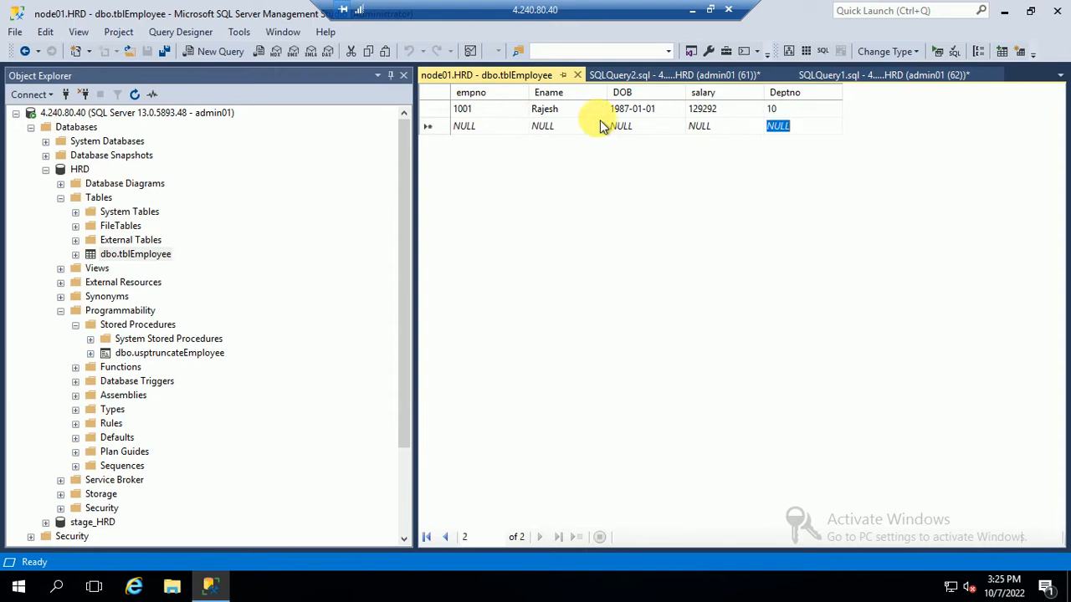
Step: Close the table grid and rerun the tblEmployee select query to confirm the new row
left_click(577, 75)
left_click(519, 170)
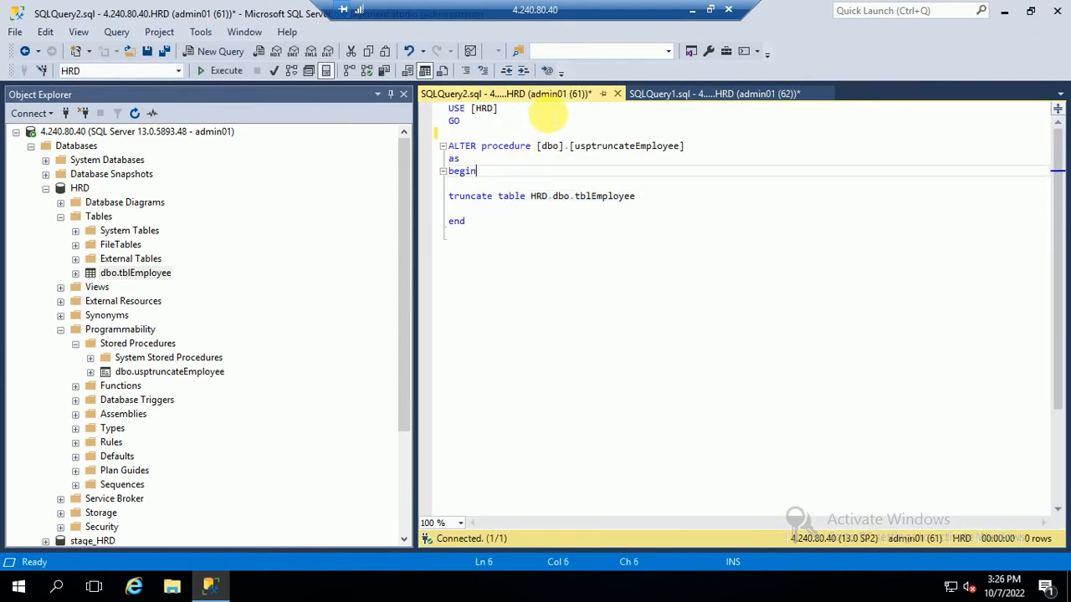
left_click(641, 95)
left_click_drag(405, 110, 304, 85)
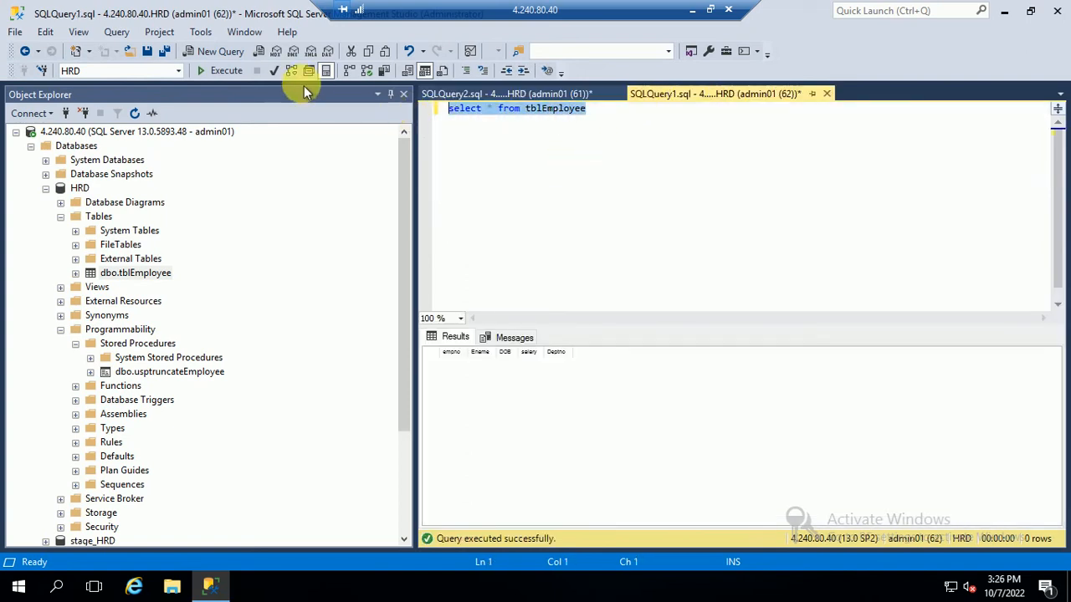
left_click(242, 69)
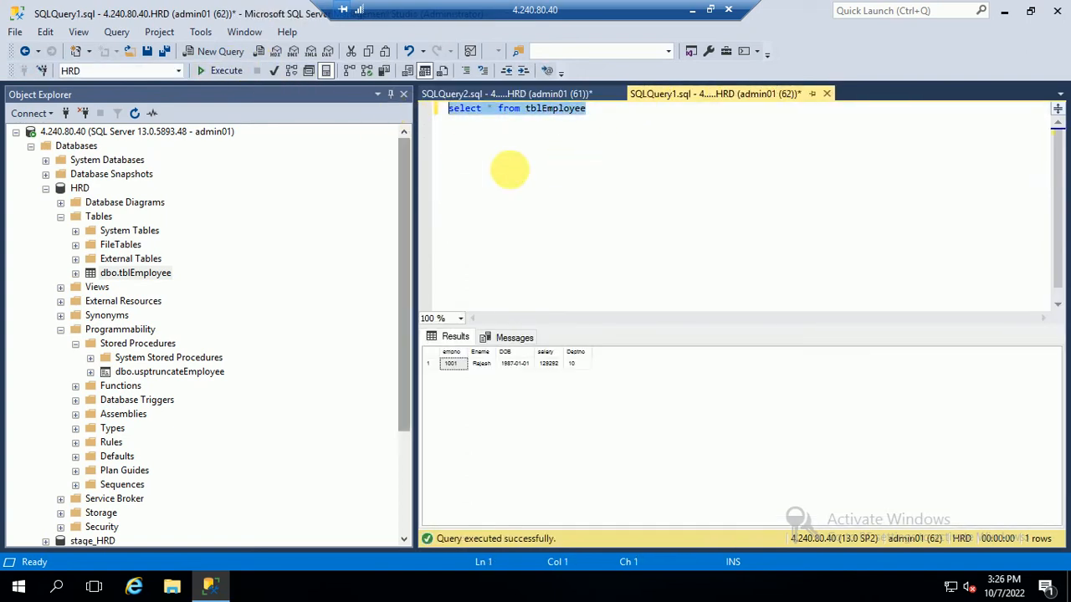
left_click(692, 11)
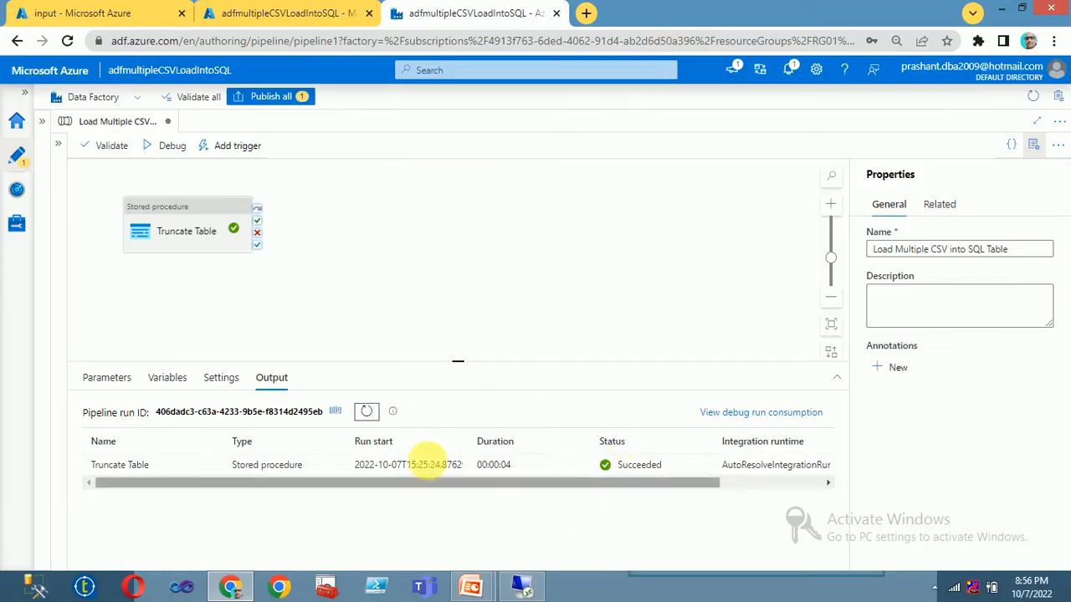
Step: Debug-run the pipeline again, confirm tblEmployee returns 0 rows, then select Truncate Table
left_click(164, 149)
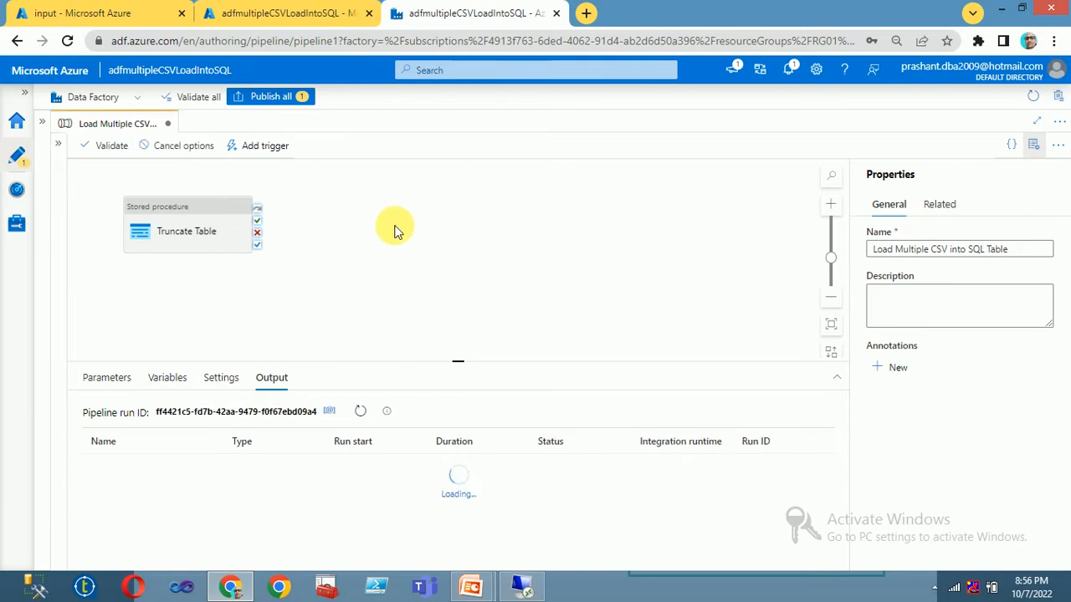
left_click(362, 413)
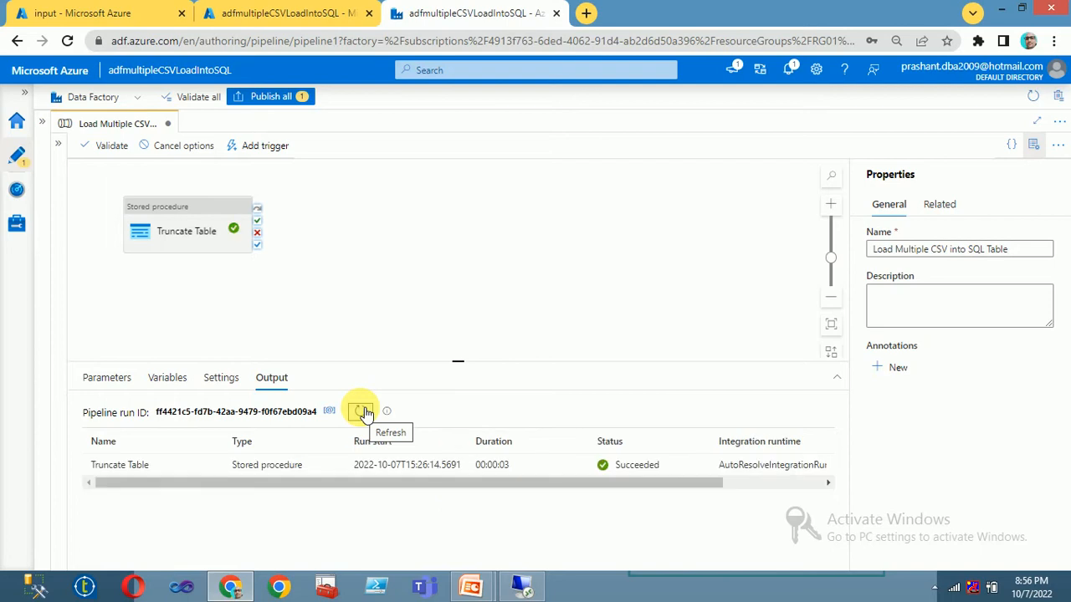
left_click(520, 588)
left_click(535, 188)
left_click(209, 74)
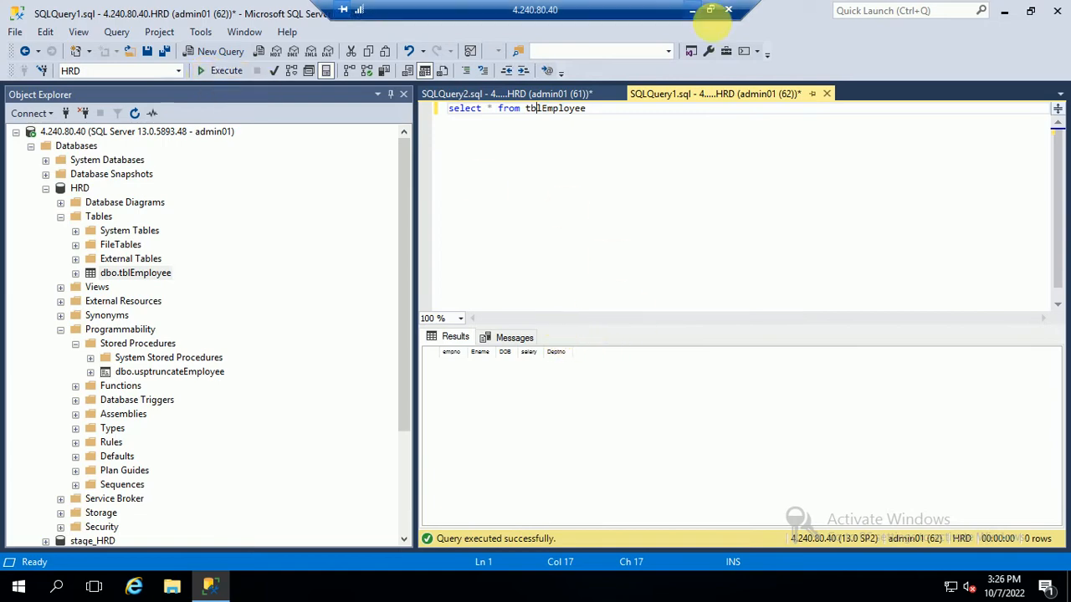
left_click(693, 11)
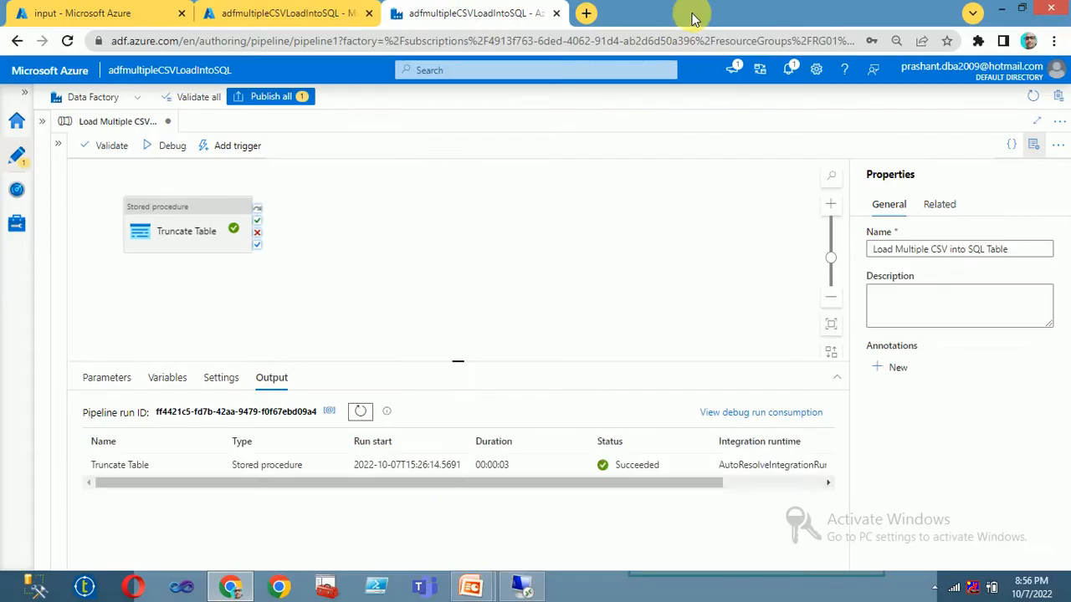
left_click(180, 223)
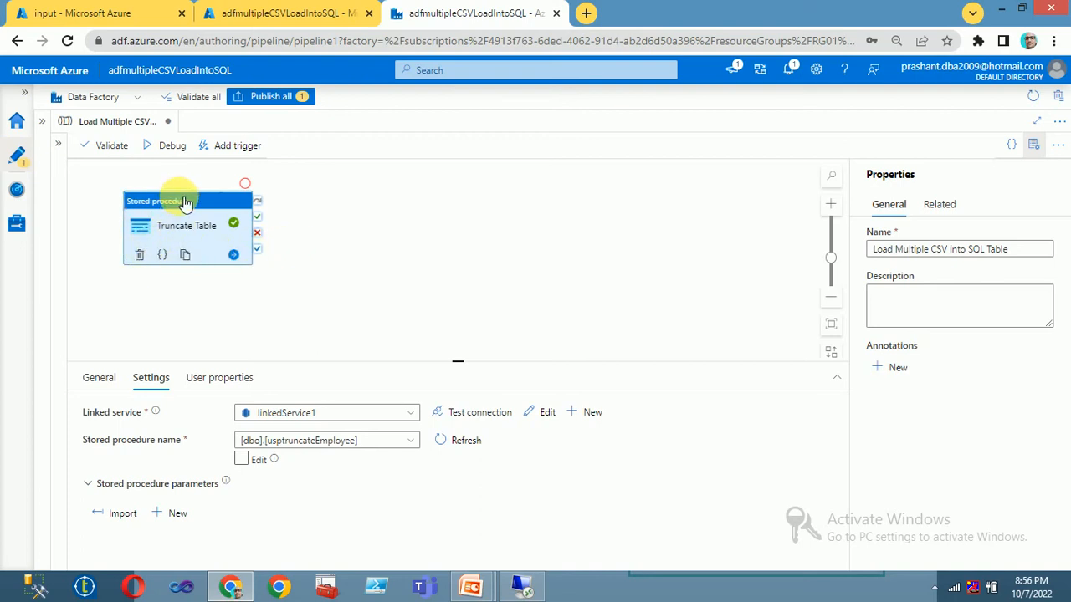
Step: Add a Get Metadata activity that runs after Truncate Table succeeds
left_click(1032, 151)
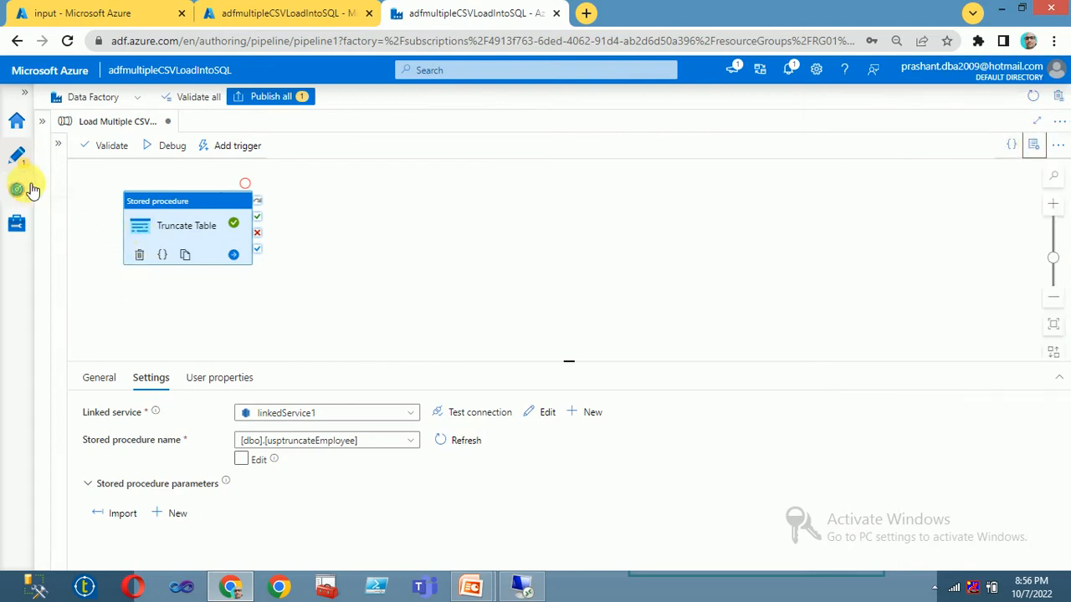
left_click(57, 145)
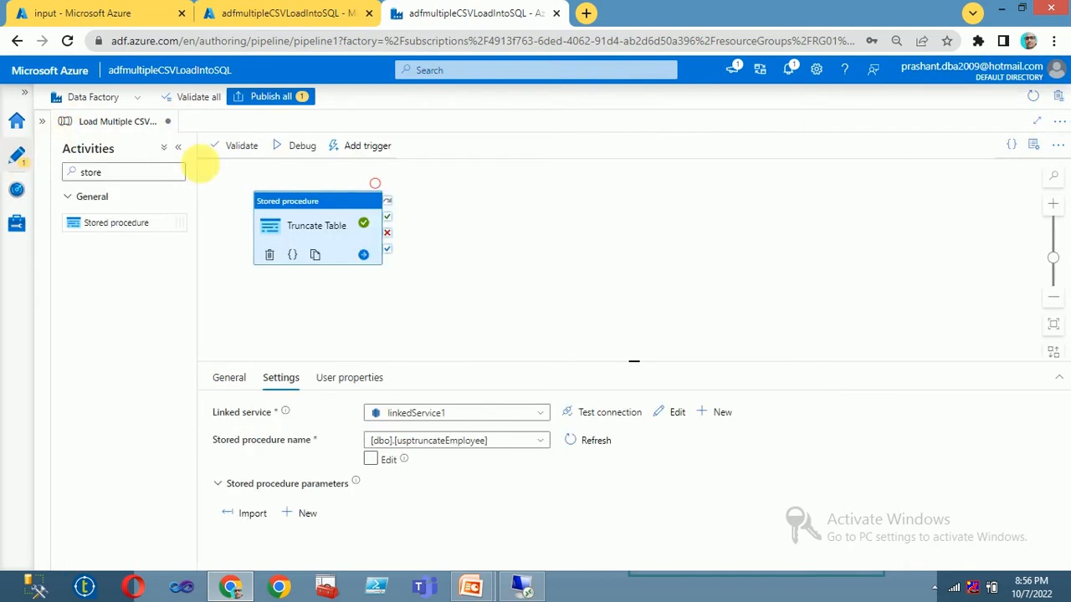
double_click(88, 172)
type("get me")
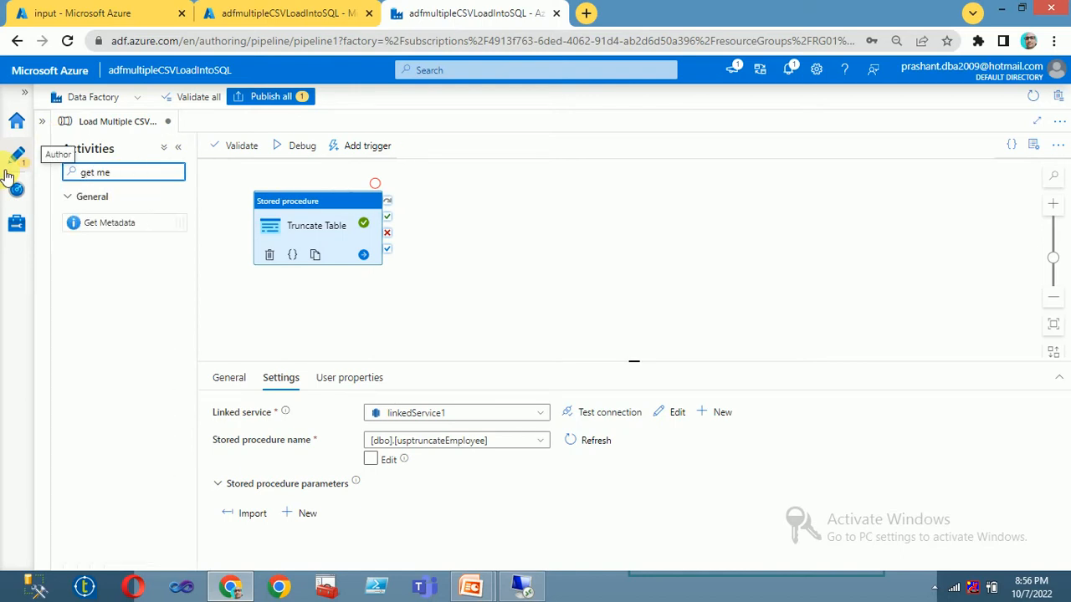
left_click_drag(96, 224, 485, 204)
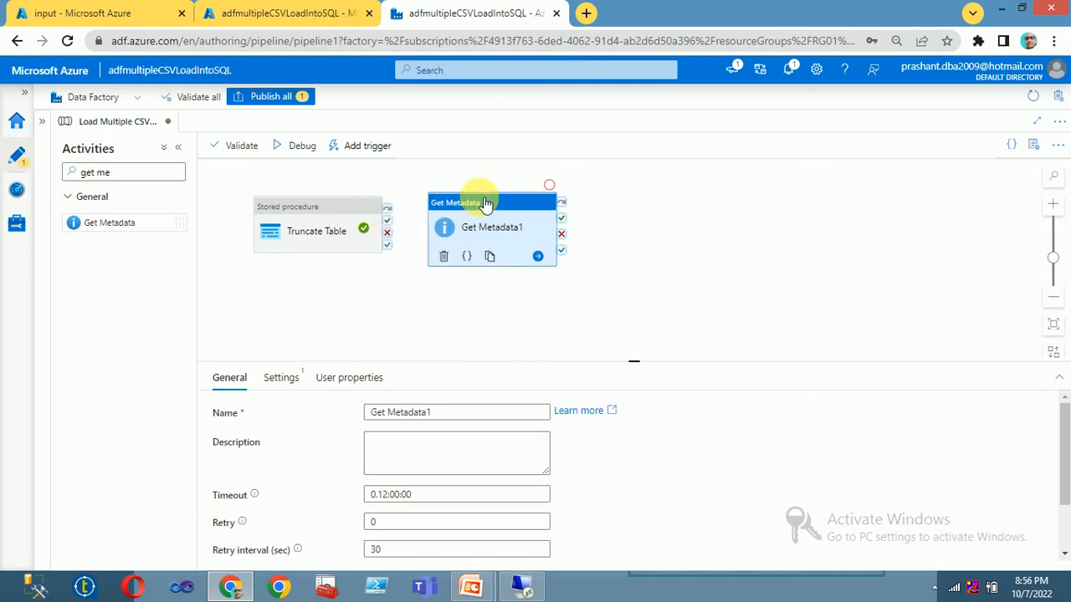
left_click(353, 219)
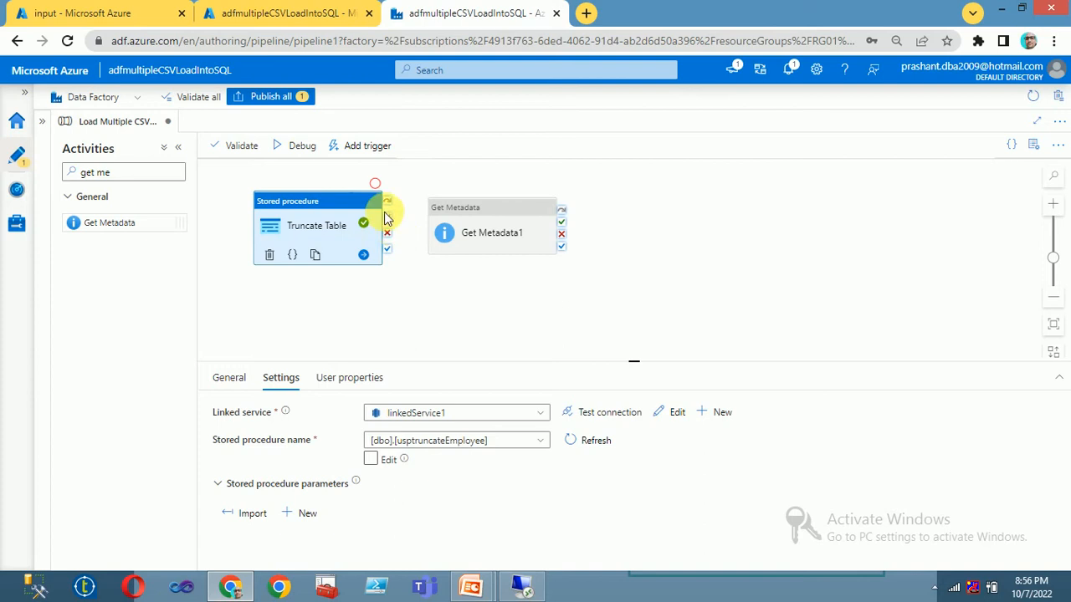
left_click_drag(386, 216, 496, 214)
Step: Rename the Get Metadata activity to GetFileList and show its dataset settings
left_click_drag(443, 411, 303, 419)
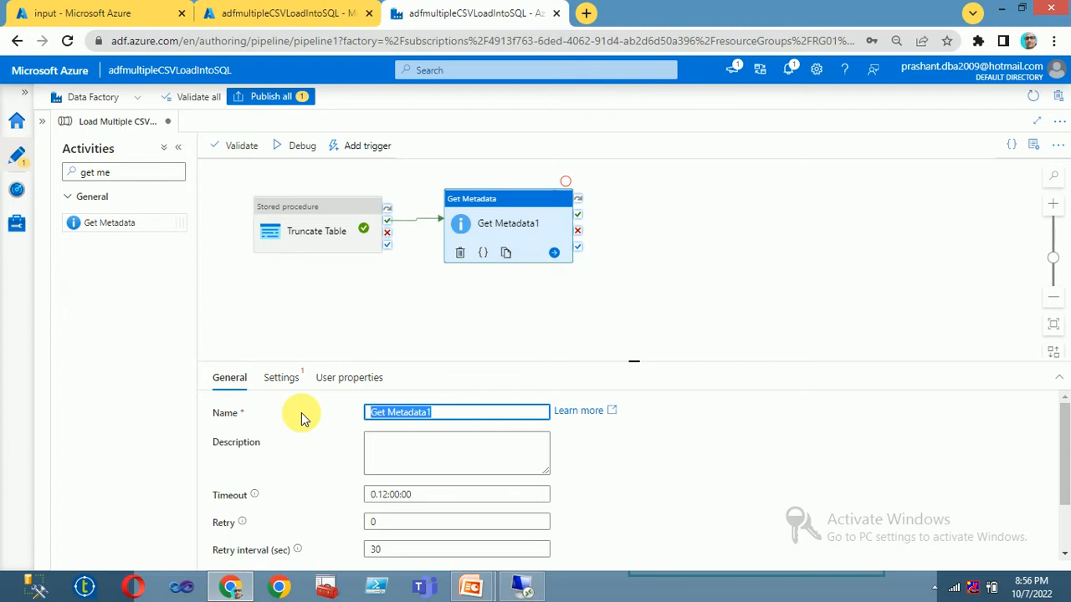
type("GetCSVFil")
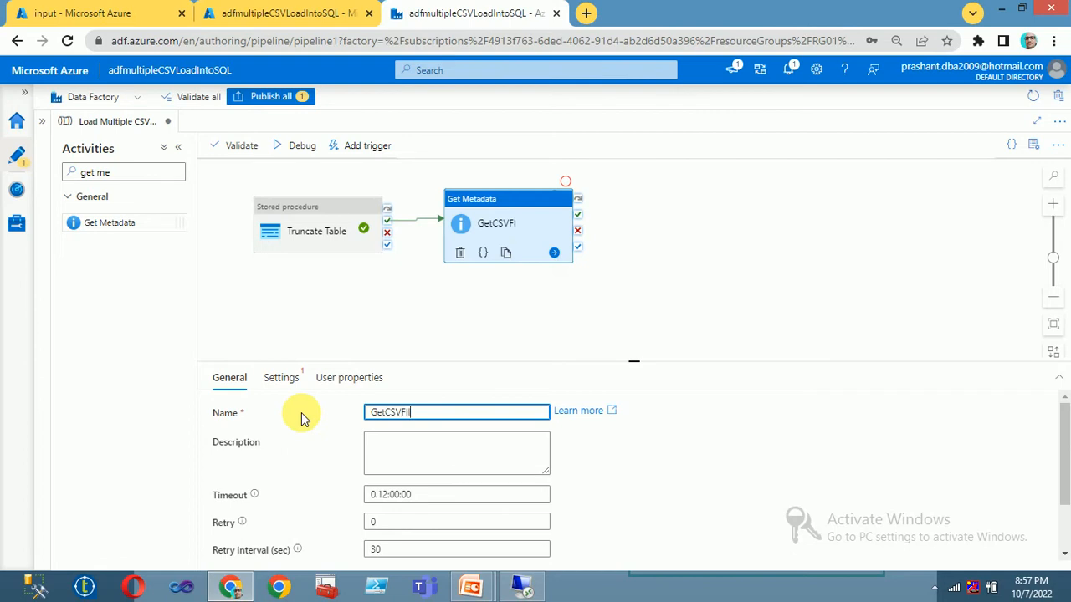
key("BackSpace")
key("BackSpace")
key("BackSpace")
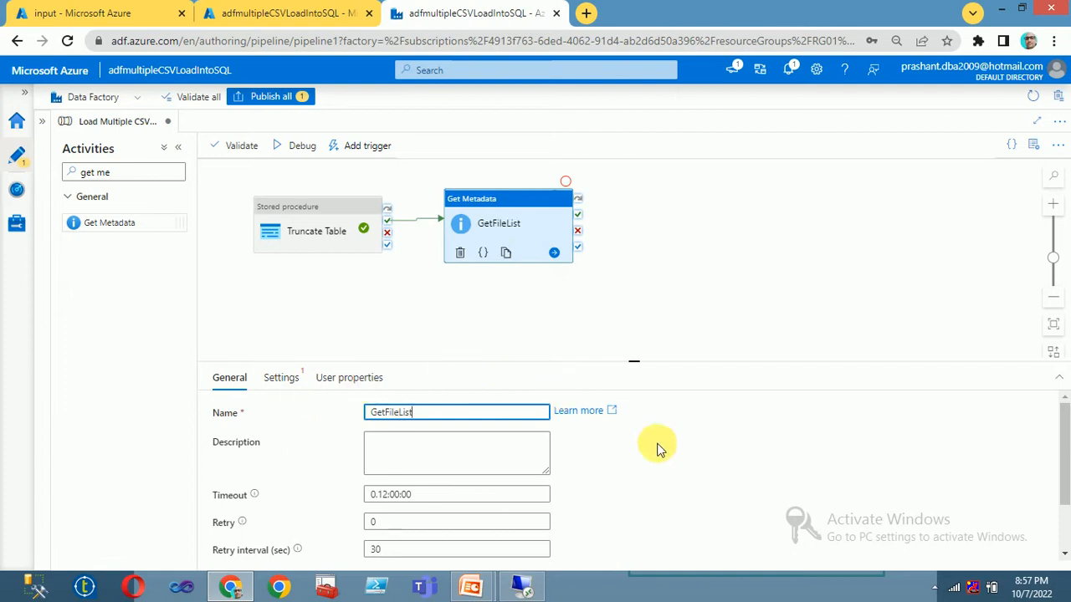
left_click(279, 382)
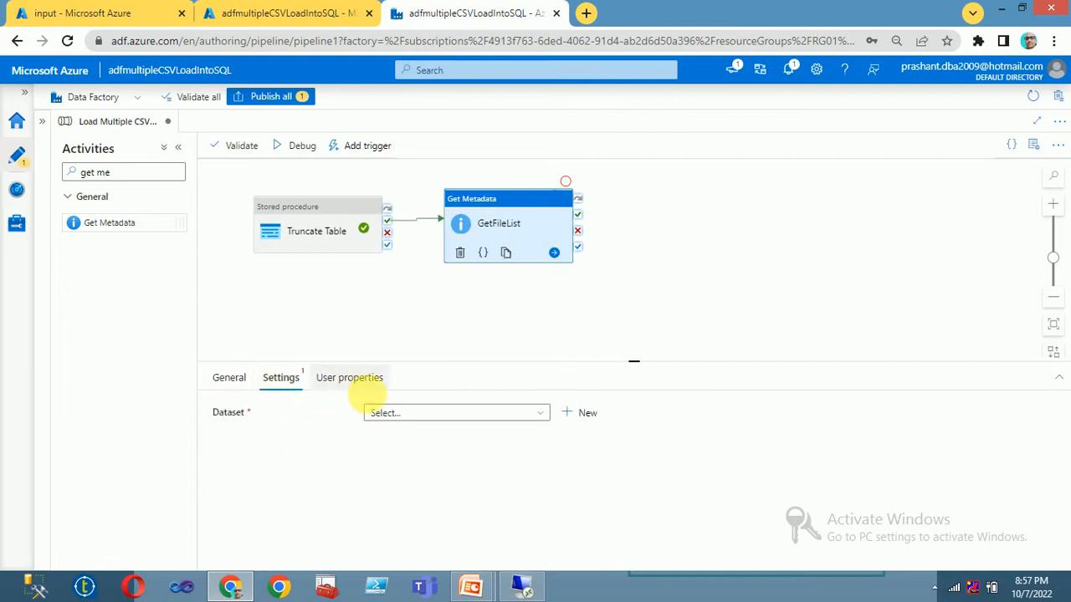
Step: Define a new Azure Blob Storage DelimitedText dataset named CSV_DS
left_click(583, 414)
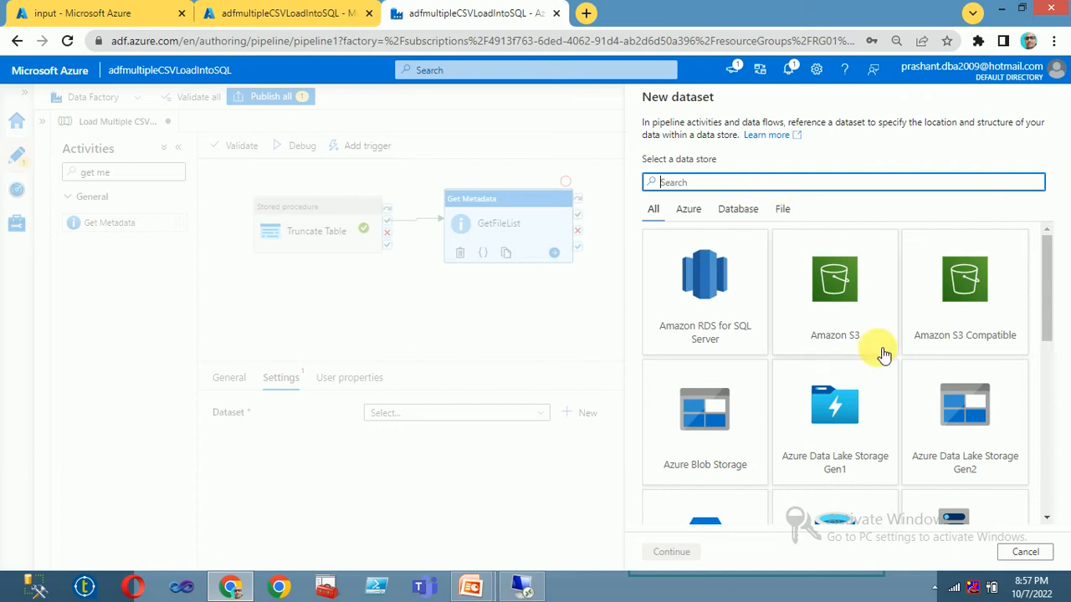
left_click(709, 432)
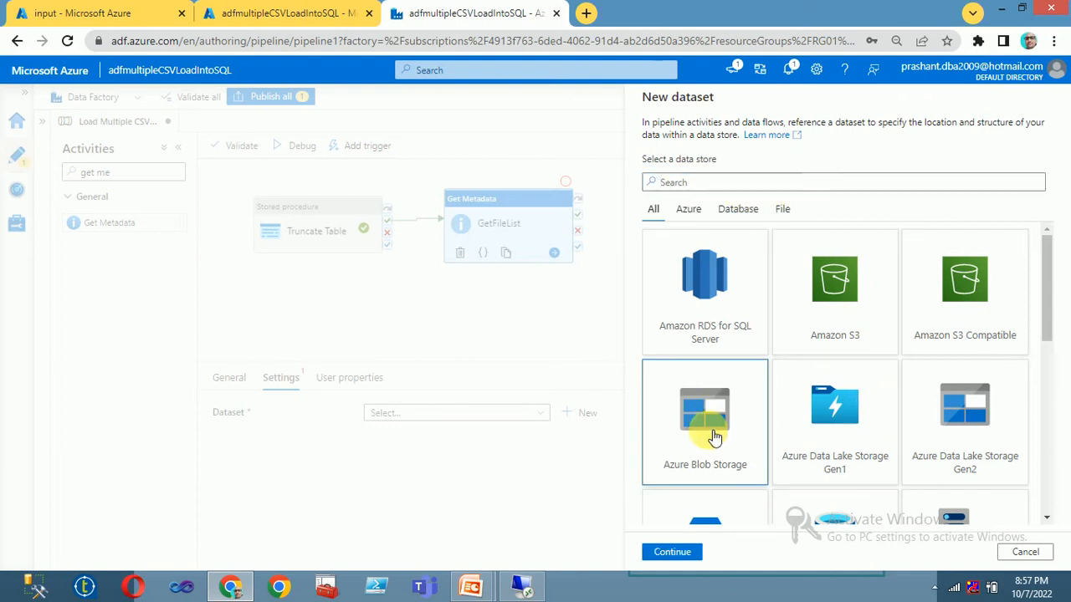
left_click(665, 553)
left_click(969, 202)
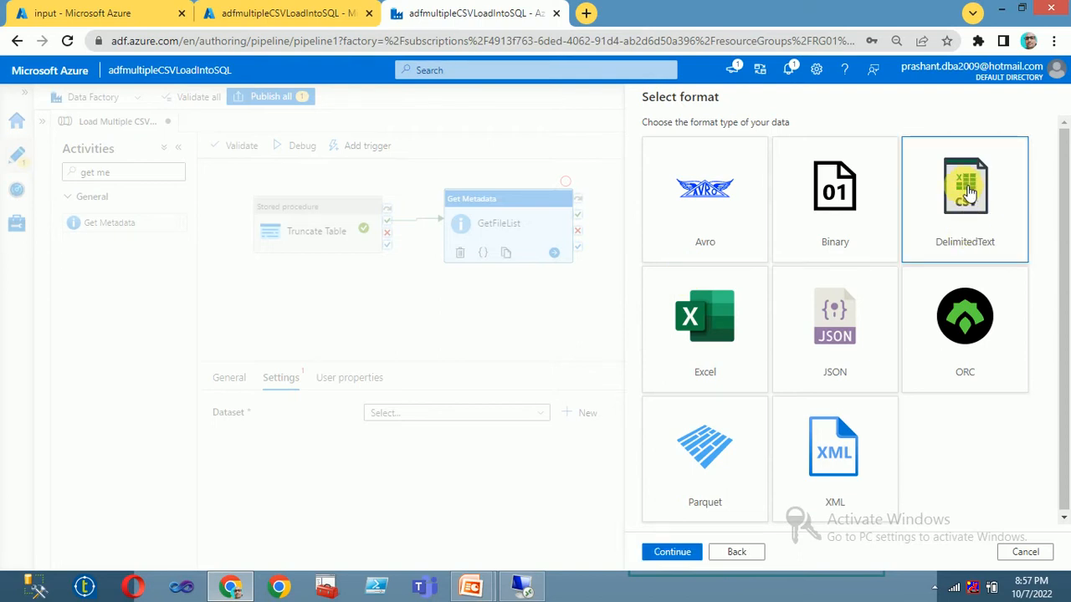
left_click(671, 552)
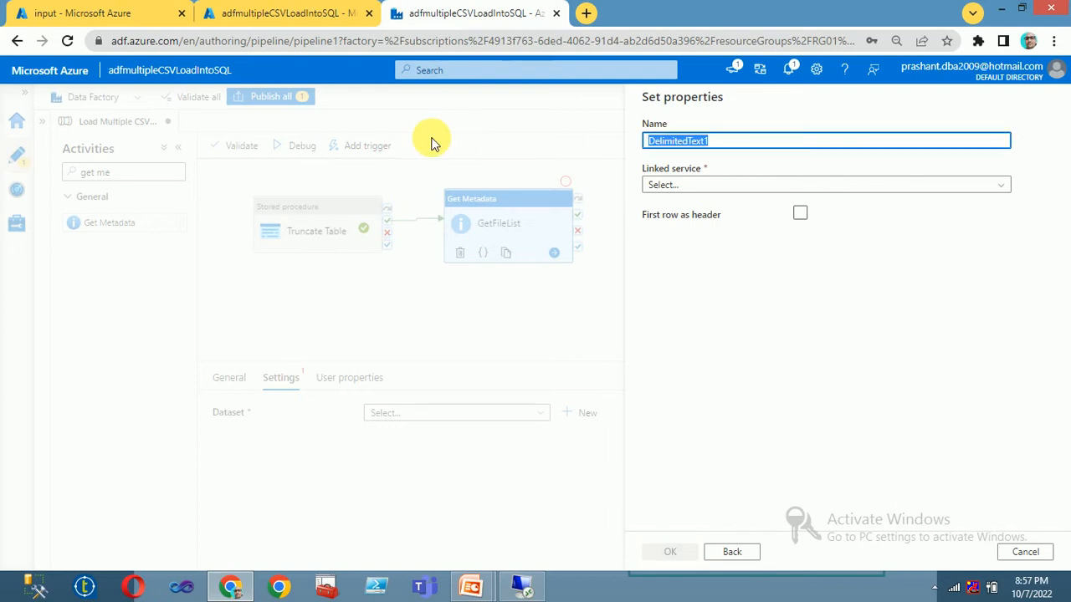
type("CSV_DS")
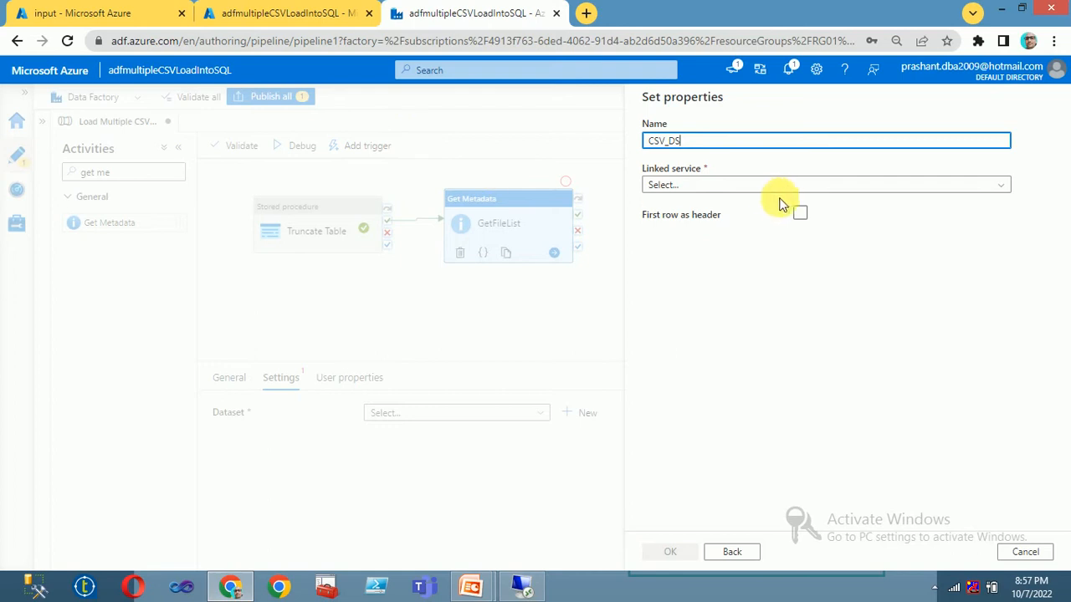
left_click(760, 189)
Step: Start a new Azure Blob Storage linked service named BlobStorage
left_click(666, 254)
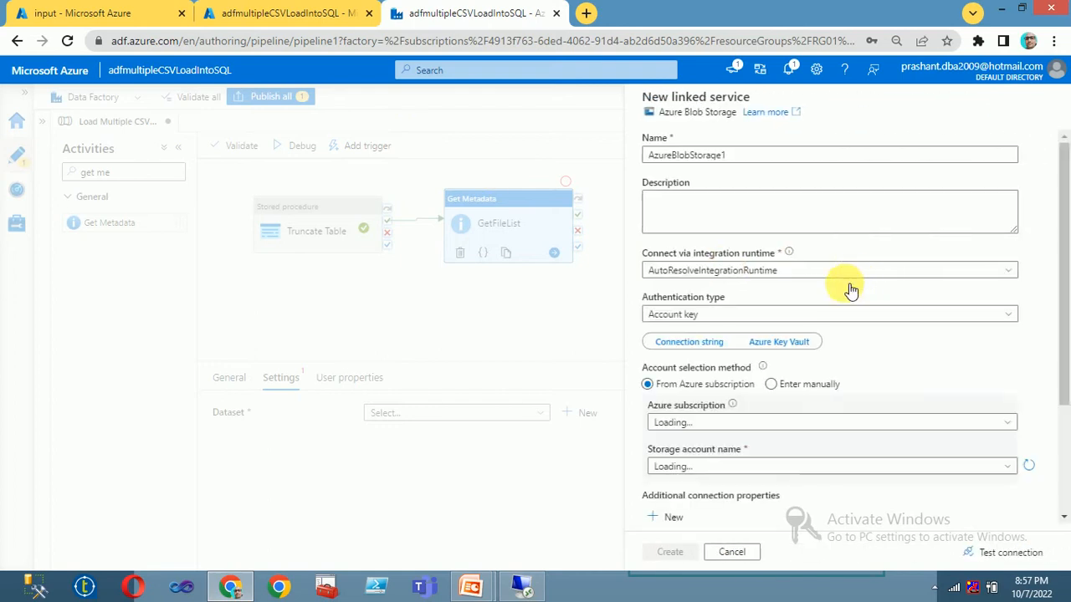
left_click_drag(765, 155, 462, 152)
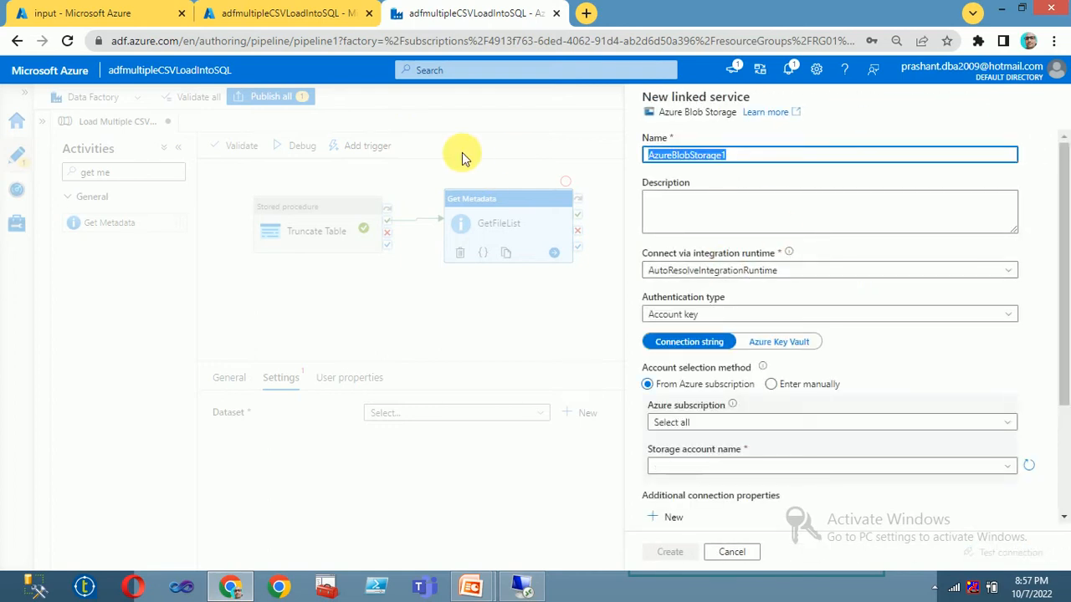
type("A")
key("BackSpace")
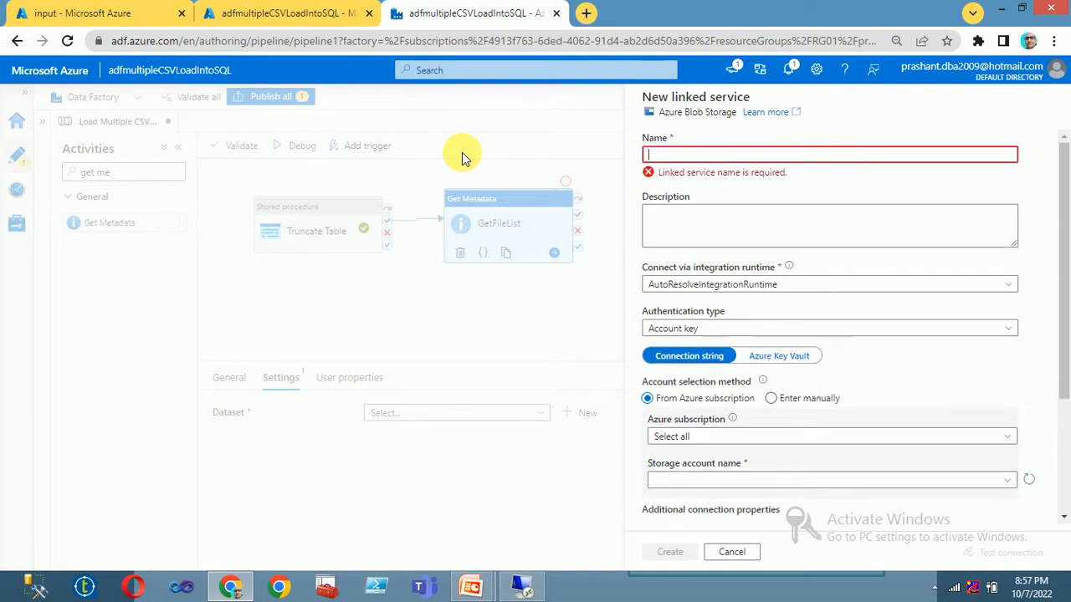
type("BlobSt")
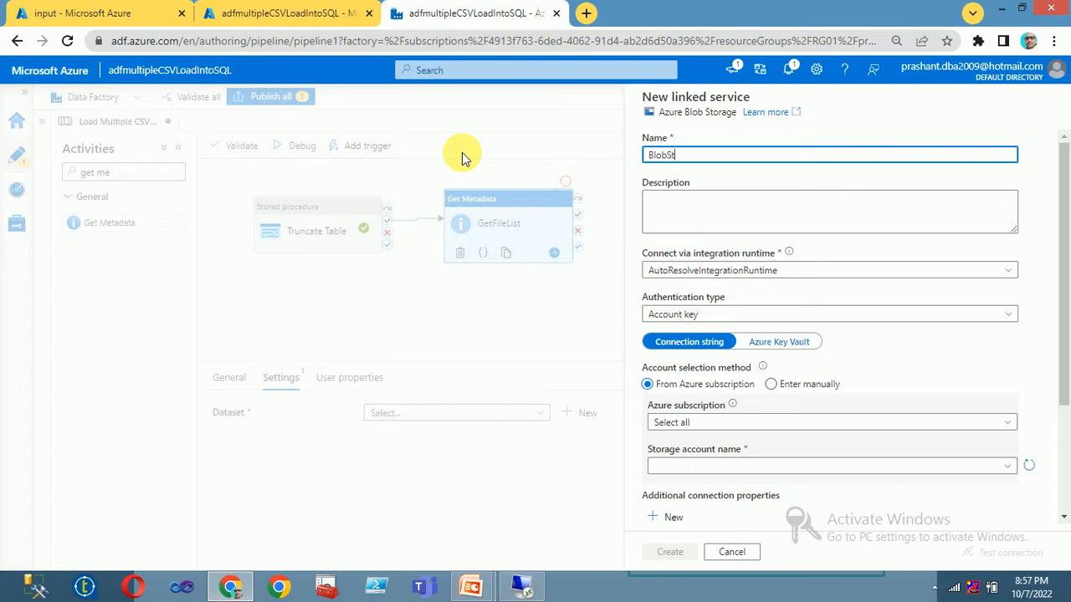
type("orage")
left_click(771, 384)
Step: Choose the Free Trial subscription and mystorageaccount80 storage account, then create the linked service
left_click(752, 426)
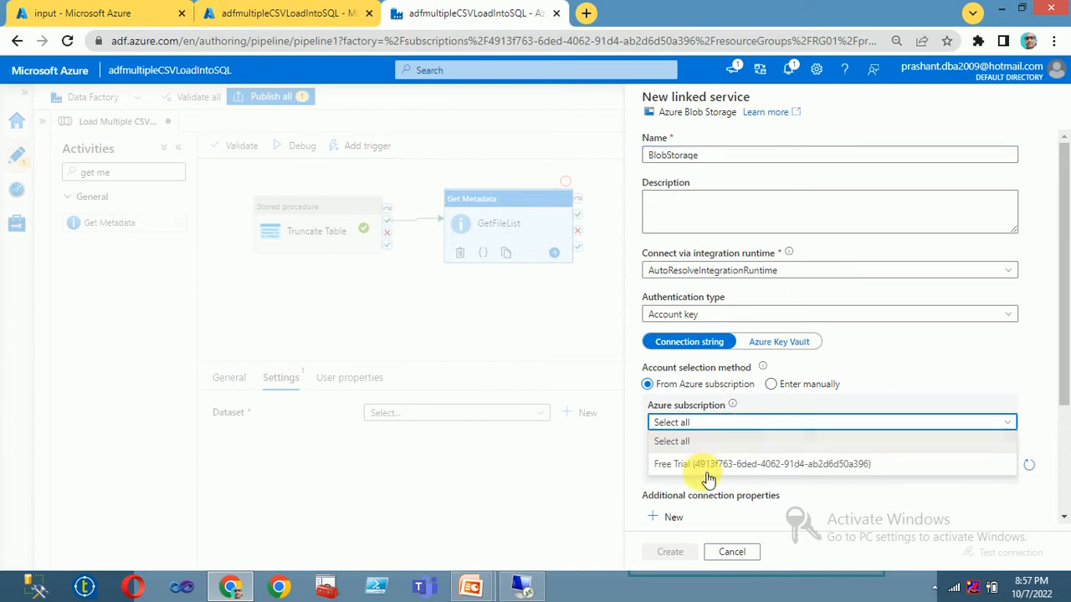
left_click(712, 467)
scroll(861, 372, "down", 2)
left_click(715, 309)
left_click(694, 330)
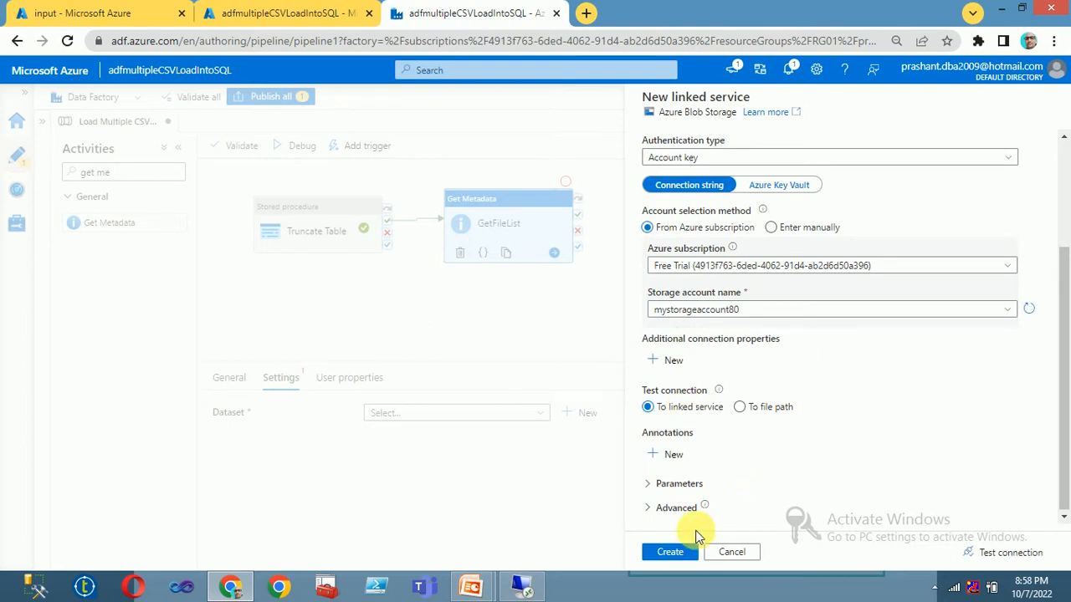
left_click(670, 554)
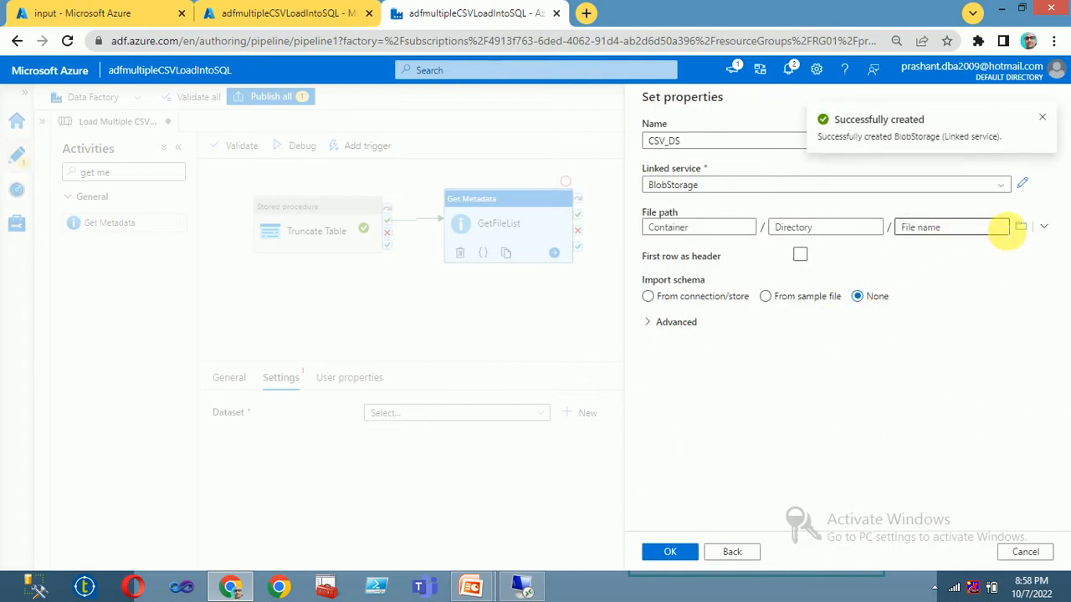
Step: Set CSV_DS's file path to the input folder, finish the dataset, and attempt a debug run
left_click(1025, 227)
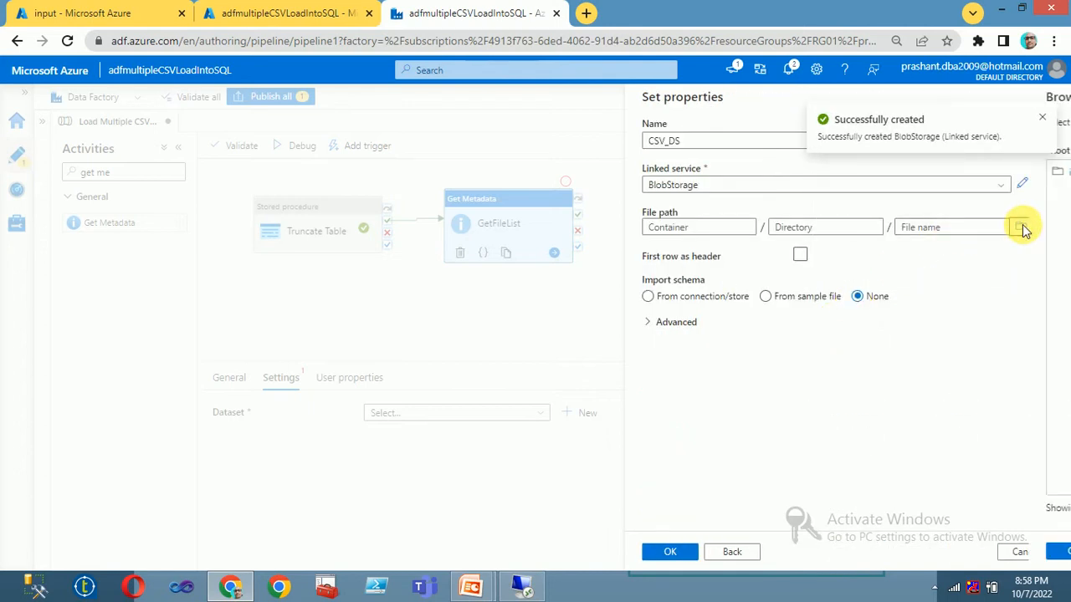
double_click(678, 172)
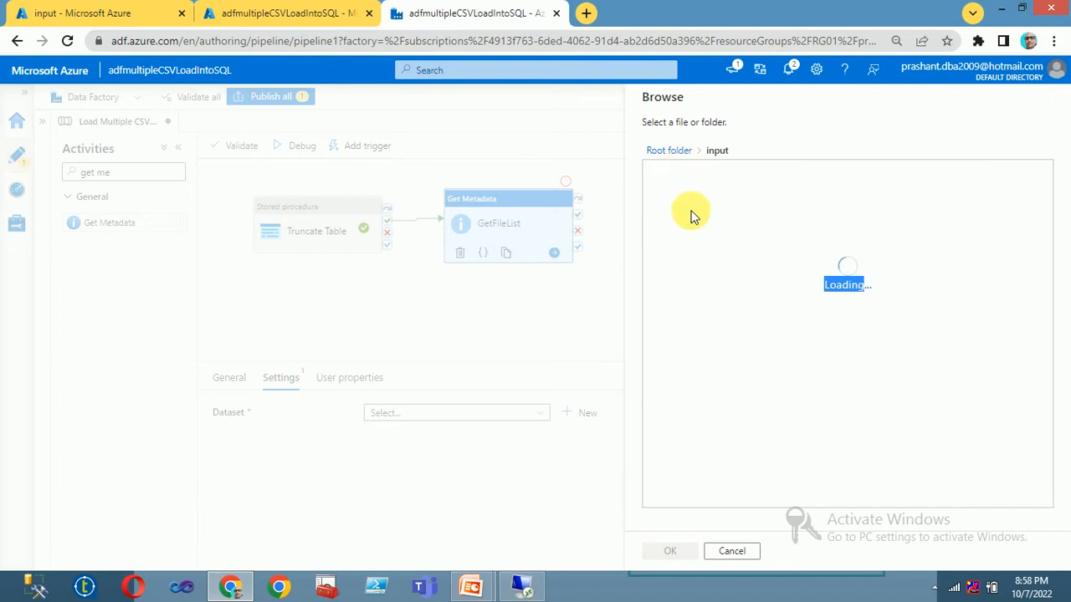
left_click(671, 550)
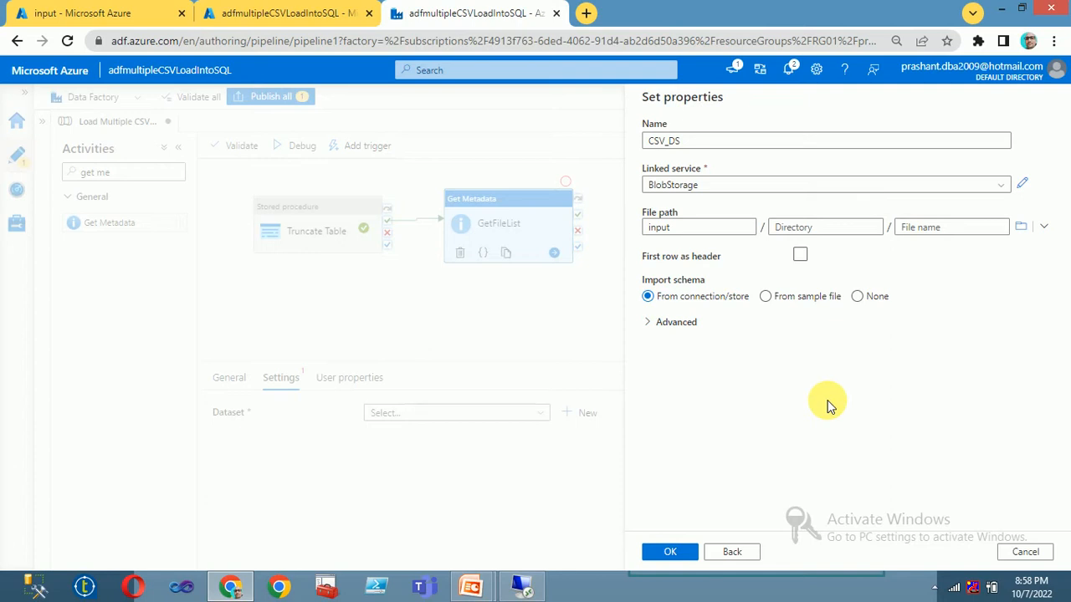
left_click(671, 555)
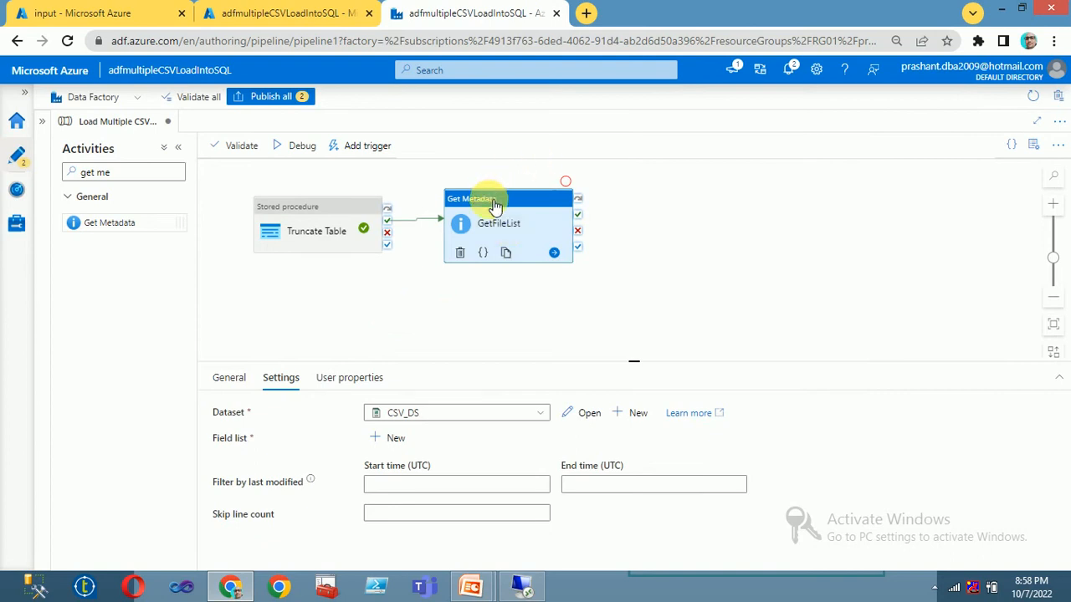
left_click_drag(494, 205, 496, 204)
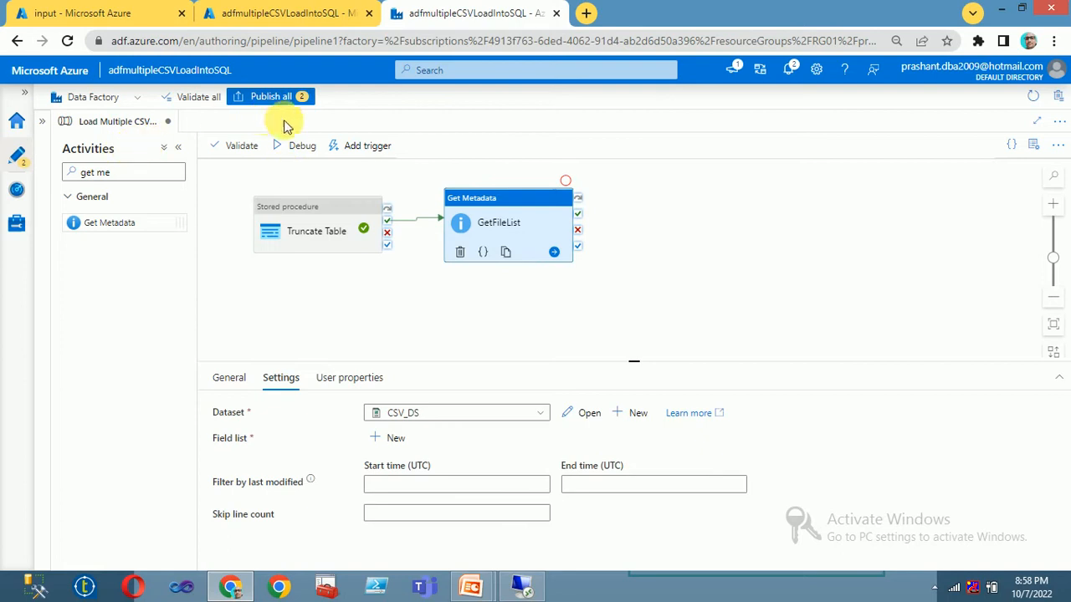
left_click(293, 147)
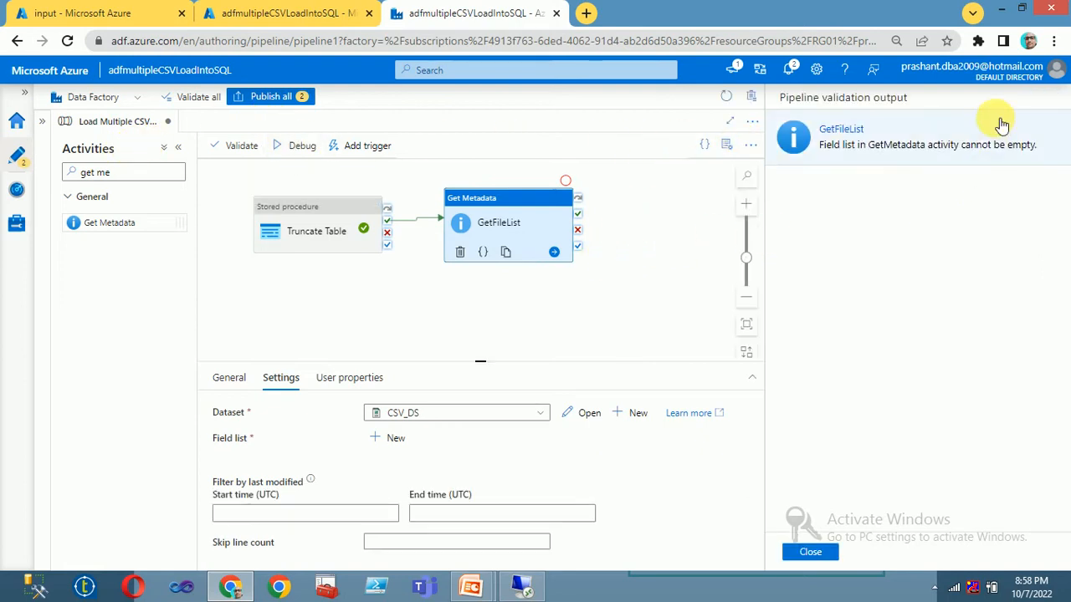
Step: Dismiss the validation results and set GetFileList's skip line count to 0
left_click(809, 552)
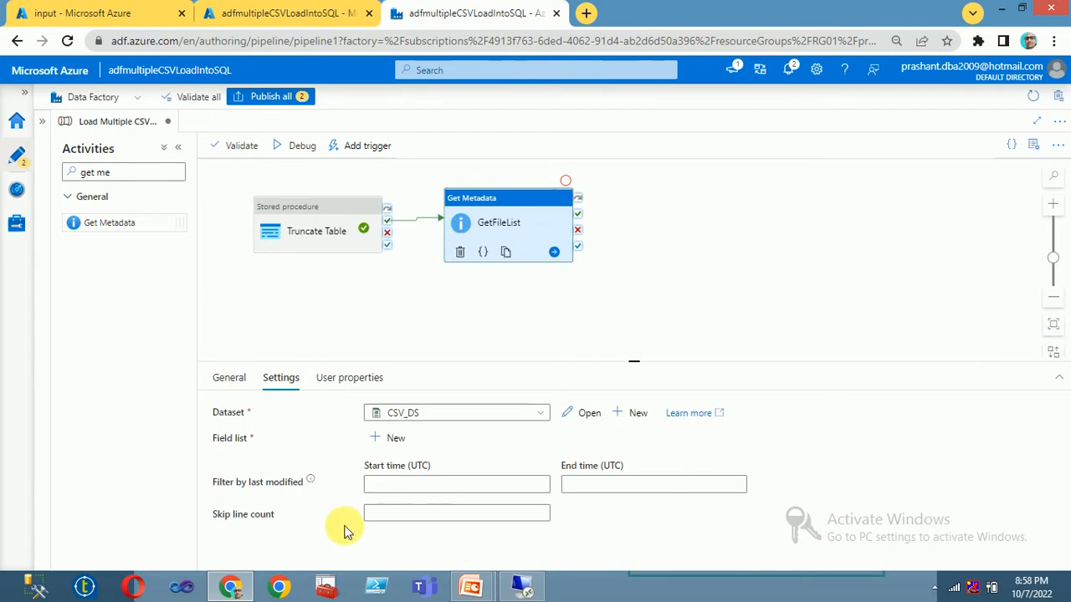
left_click(229, 377)
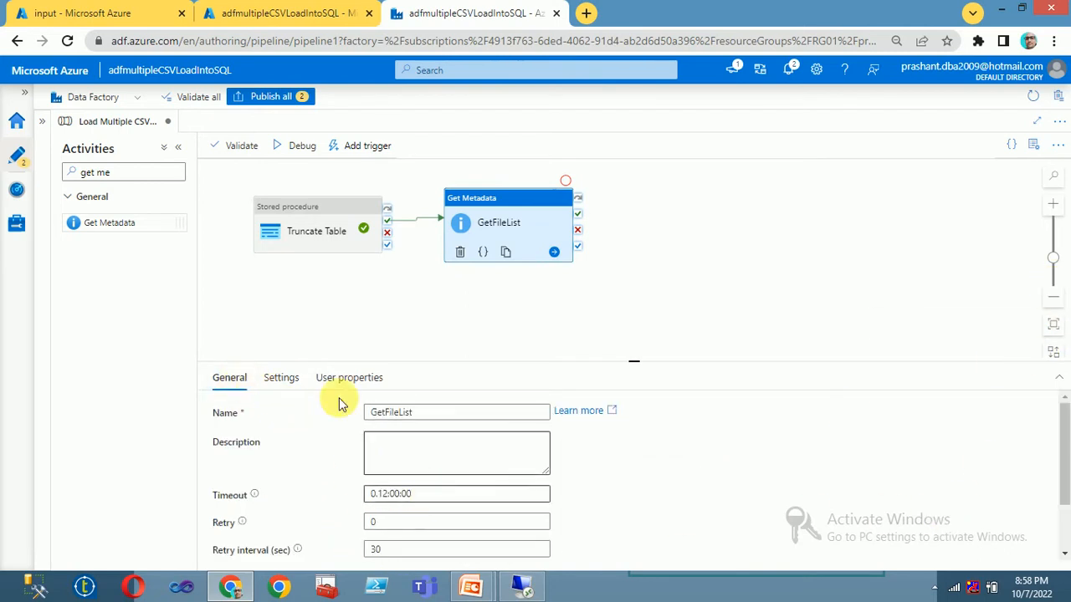
left_click(281, 377)
left_click(446, 511)
left_click(540, 518)
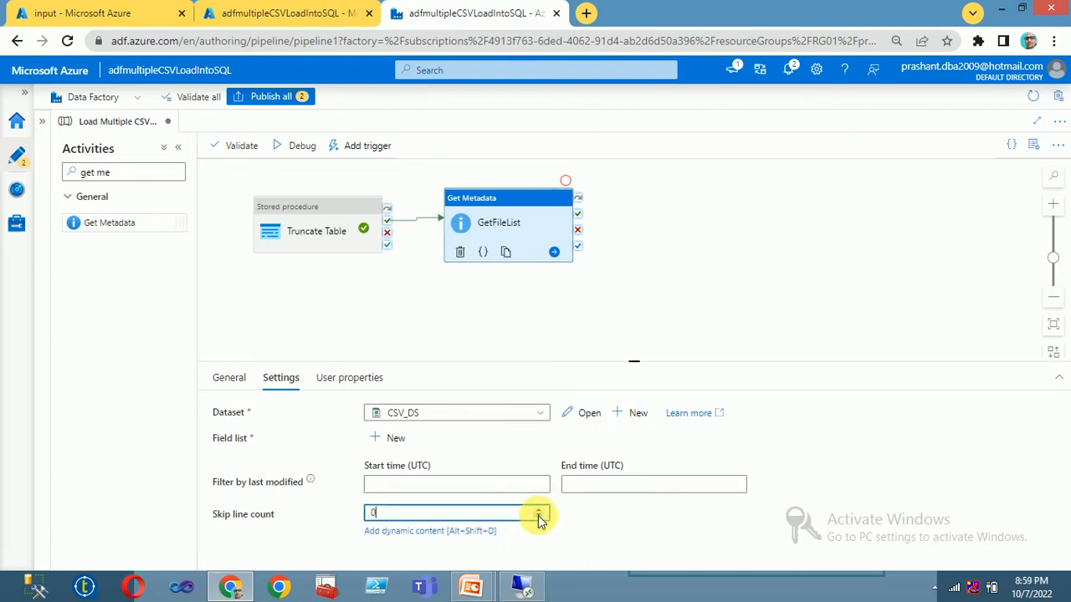
left_click(590, 533)
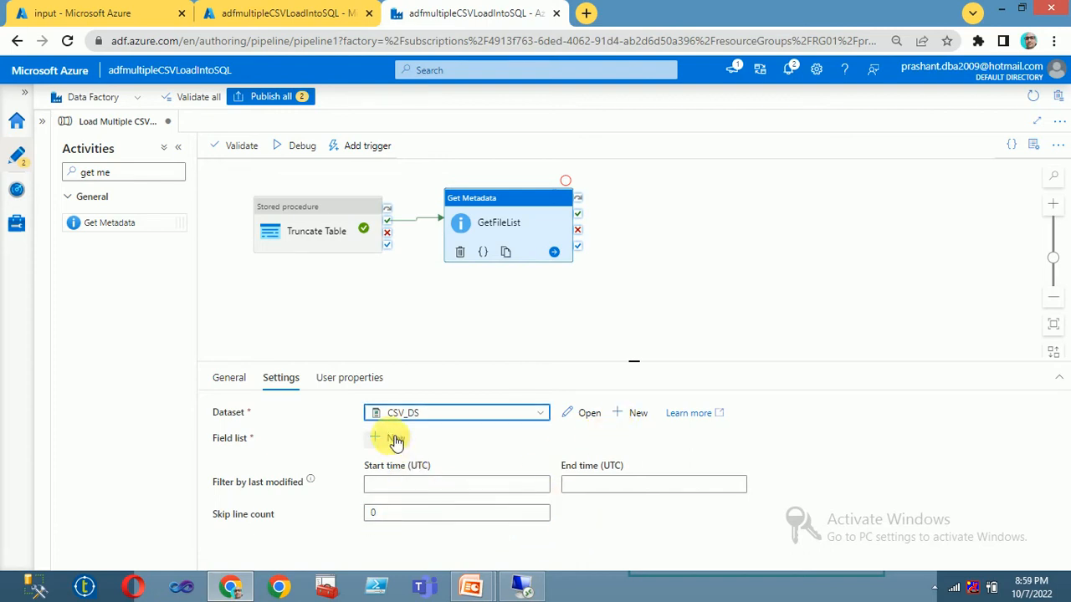
Step: Add Child items to GetFileList's field list
left_click(395, 439)
left_click(481, 487)
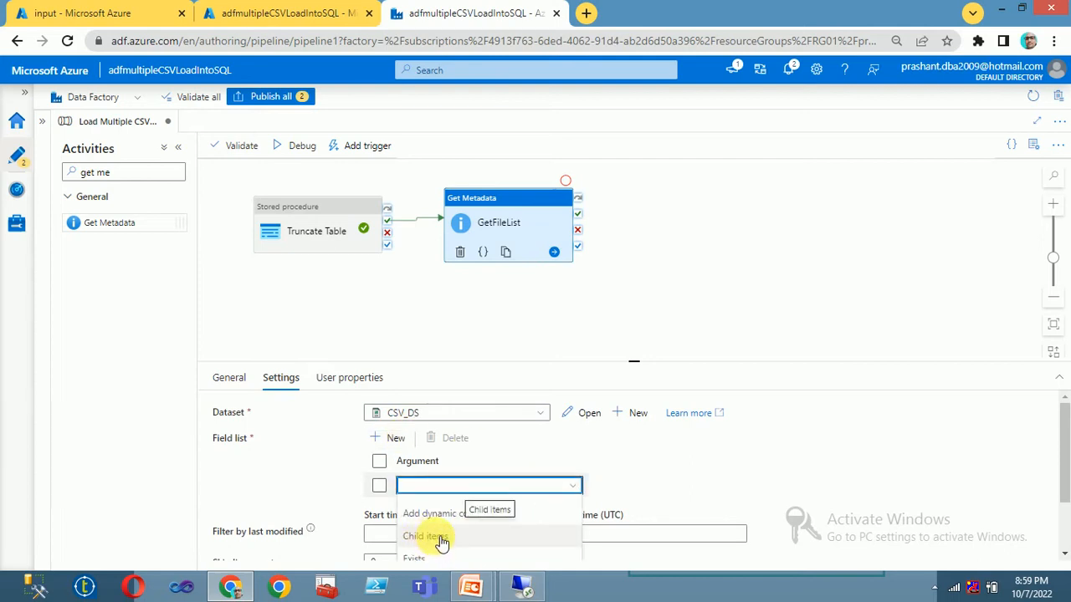
left_click(433, 535)
scroll(628, 460, "down", 1)
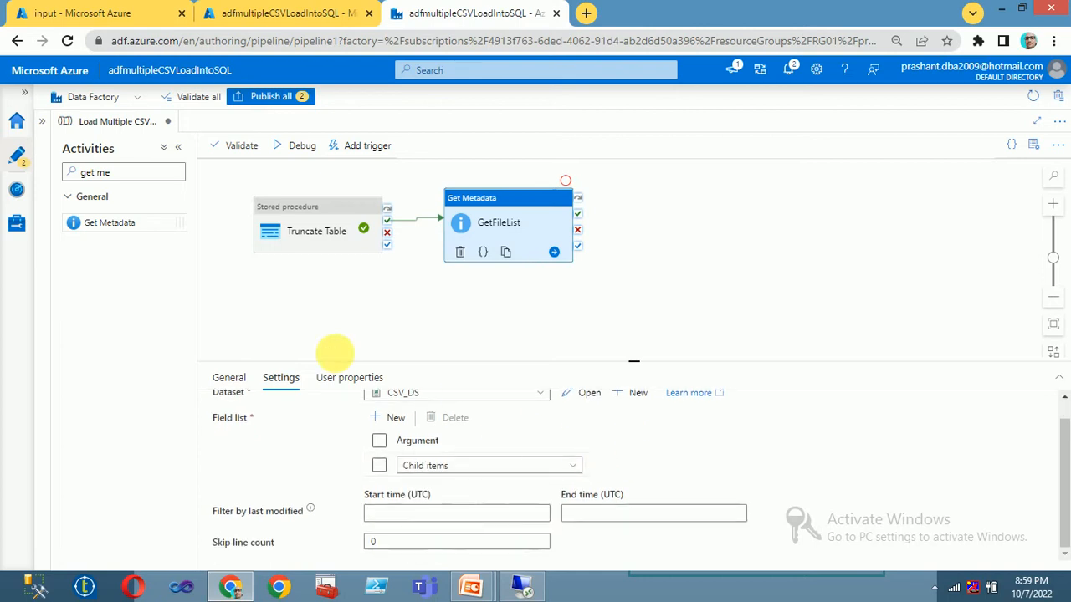
left_click(397, 324)
Step: Debug-run the pipeline and review GetFileList's output listing emp.csv, emp1 - Copy.csv and emp1.csv
left_click(313, 159)
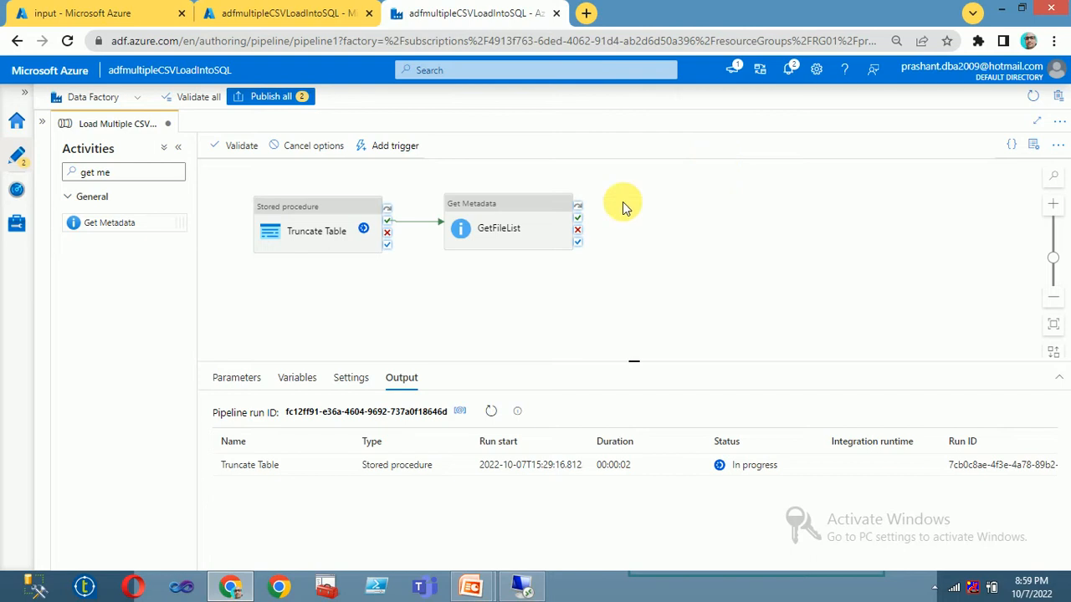
left_click(491, 412)
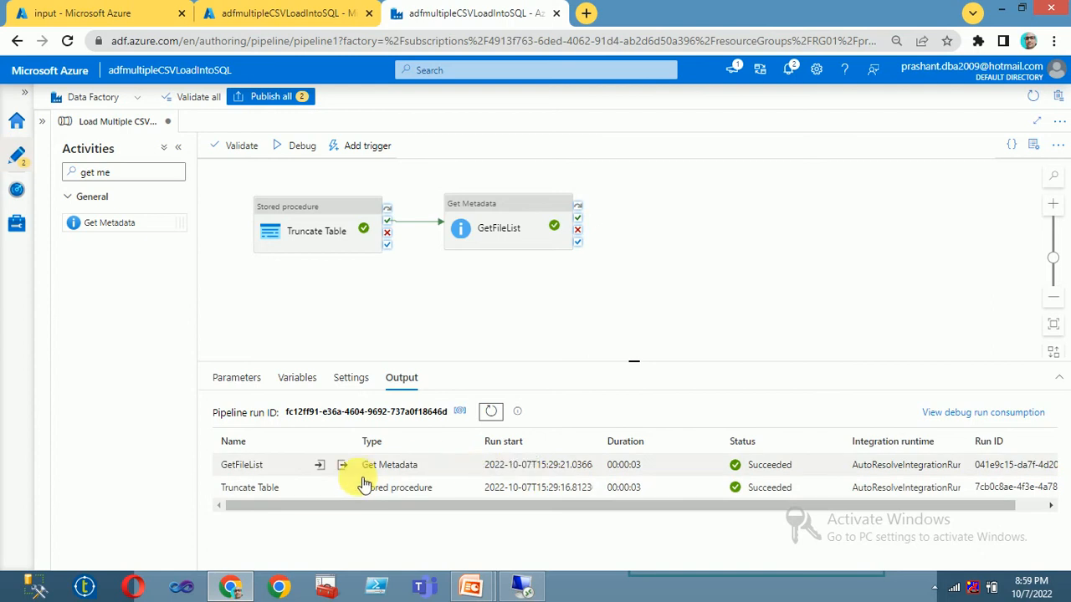
left_click(343, 466)
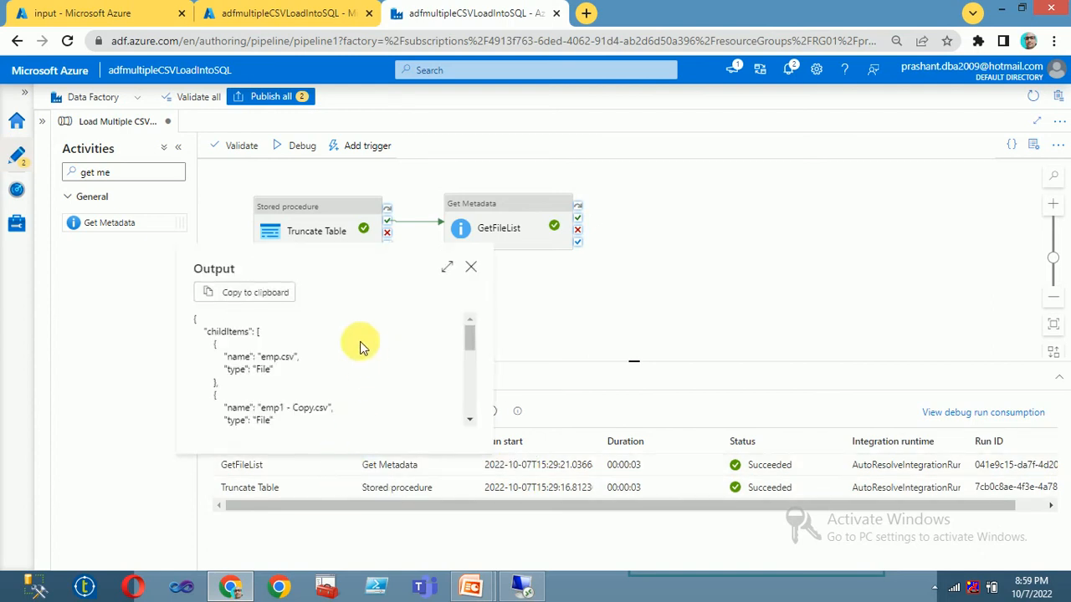
double_click(276, 357)
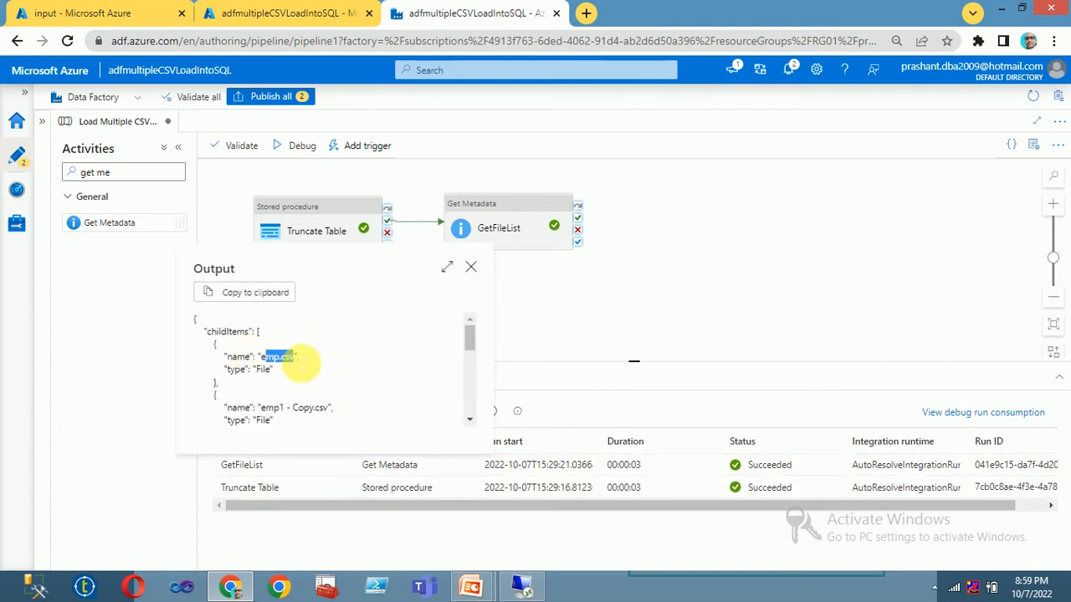
scroll(282, 393, "down", 2)
left_click_drag(268, 335, 330, 334)
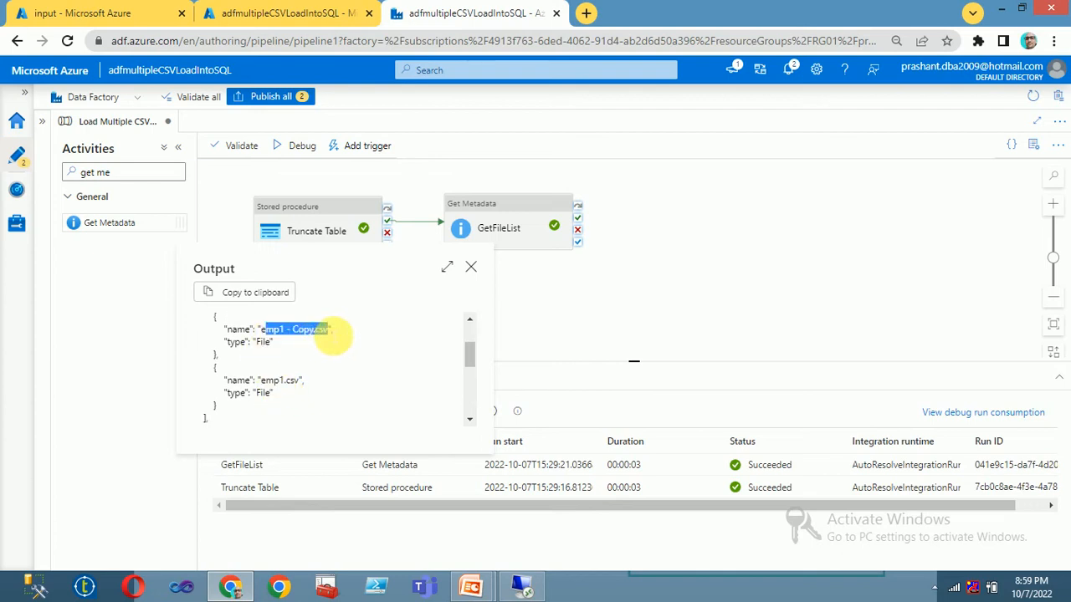
left_click(267, 386)
left_click_drag(268, 385, 306, 383)
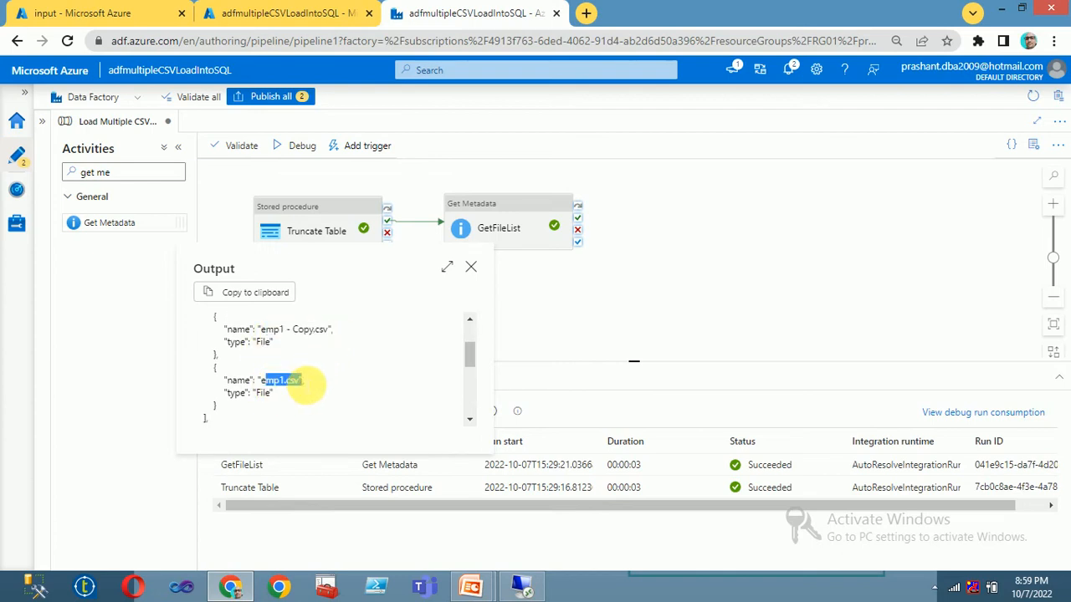
scroll(413, 327, "up", 2)
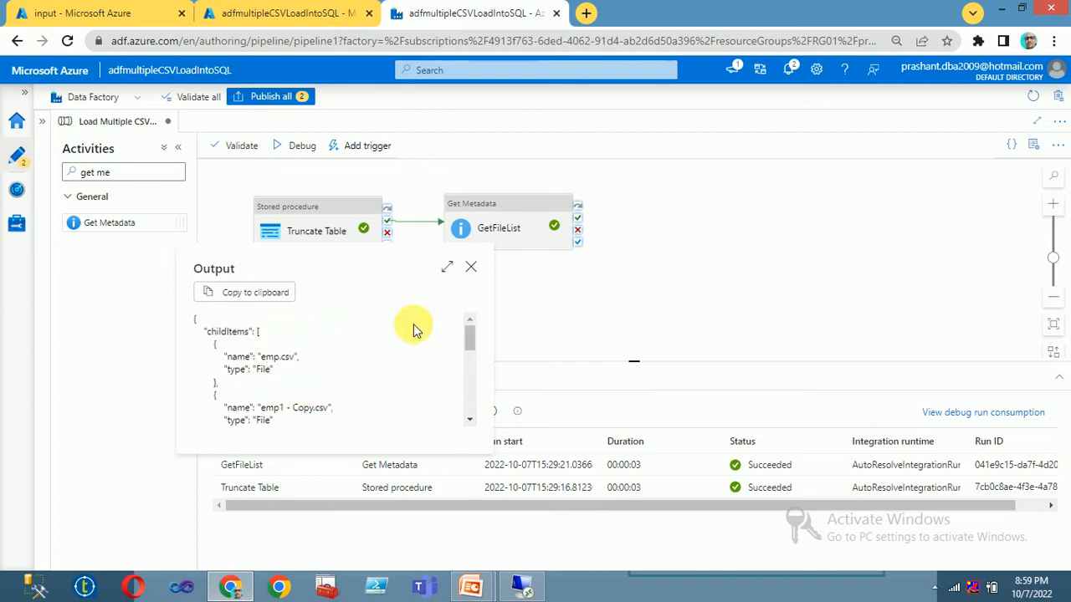
Step: Close the output, compare it with the input container's files, and return to the pipeline
left_click(473, 268)
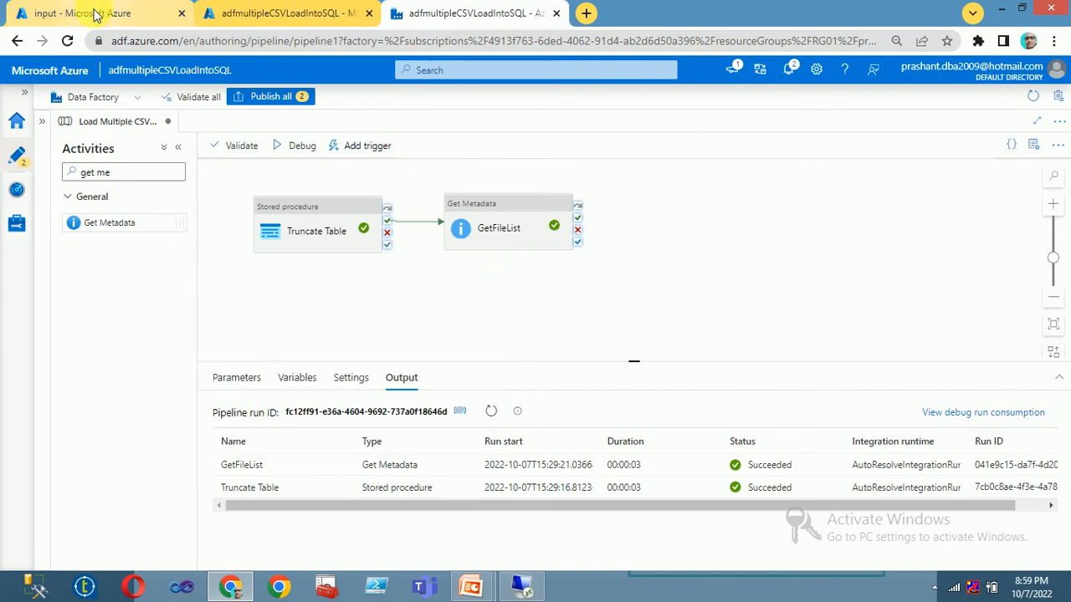
left_click(94, 12)
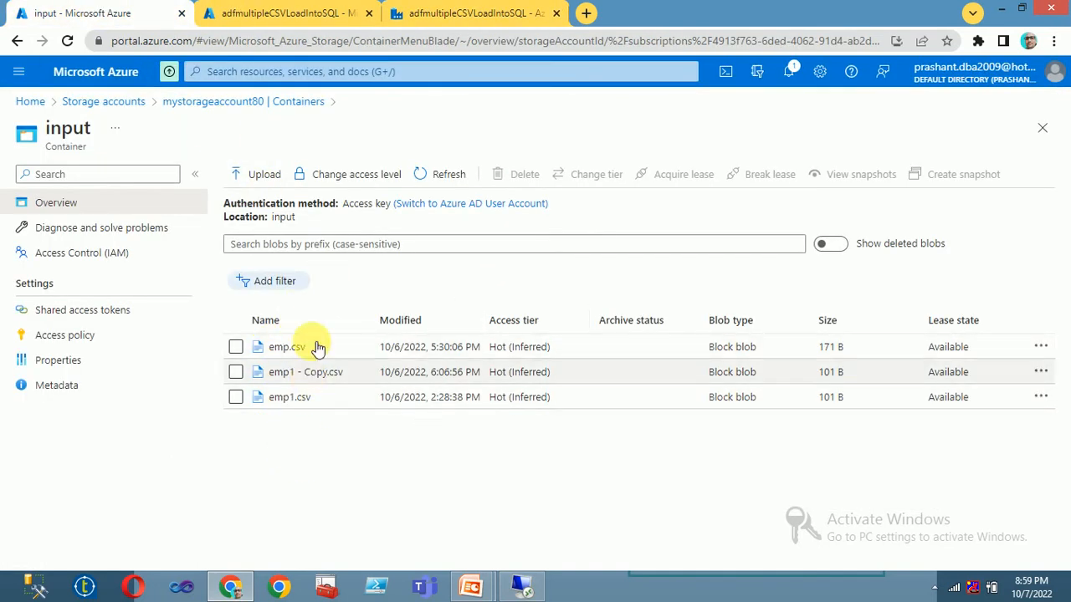
left_click(302, 8)
left_click(444, 15)
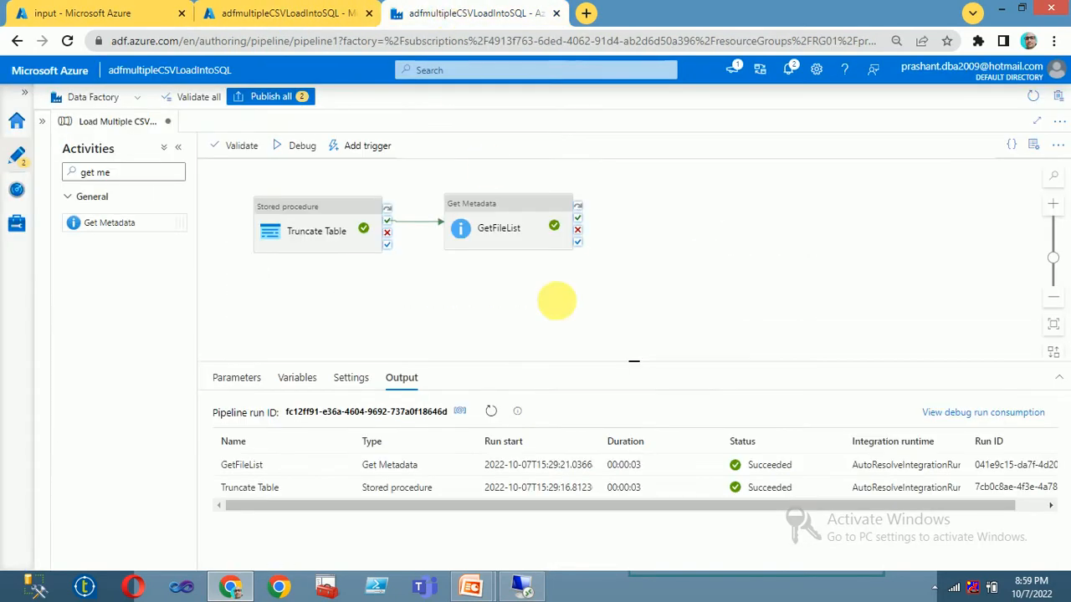
Step: Search activities for 'for' and place a ForEach activity right of GetFileList
left_click(503, 216)
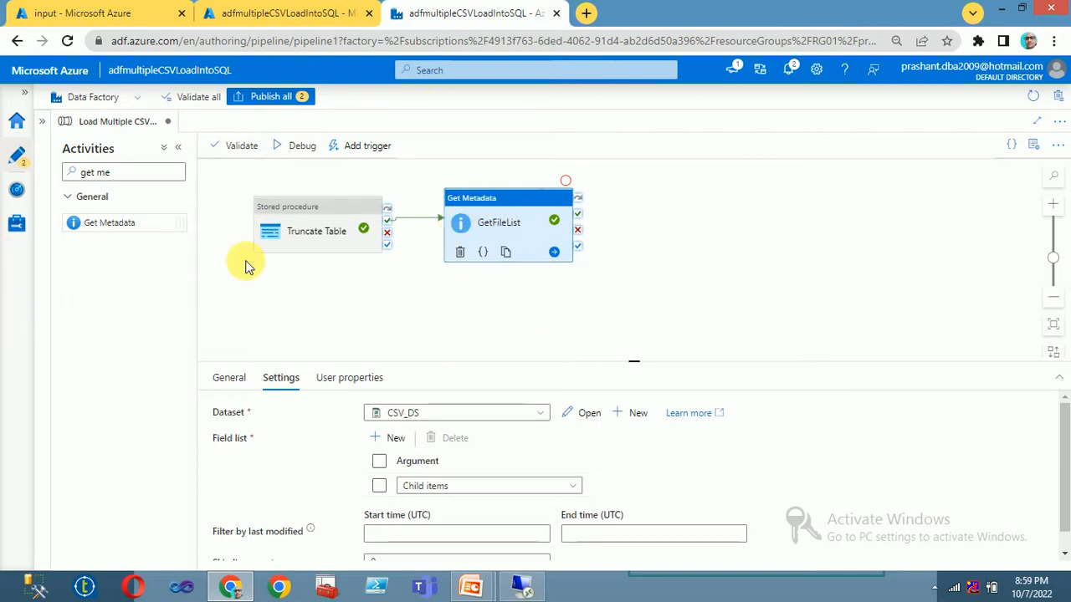
triple_click(147, 172)
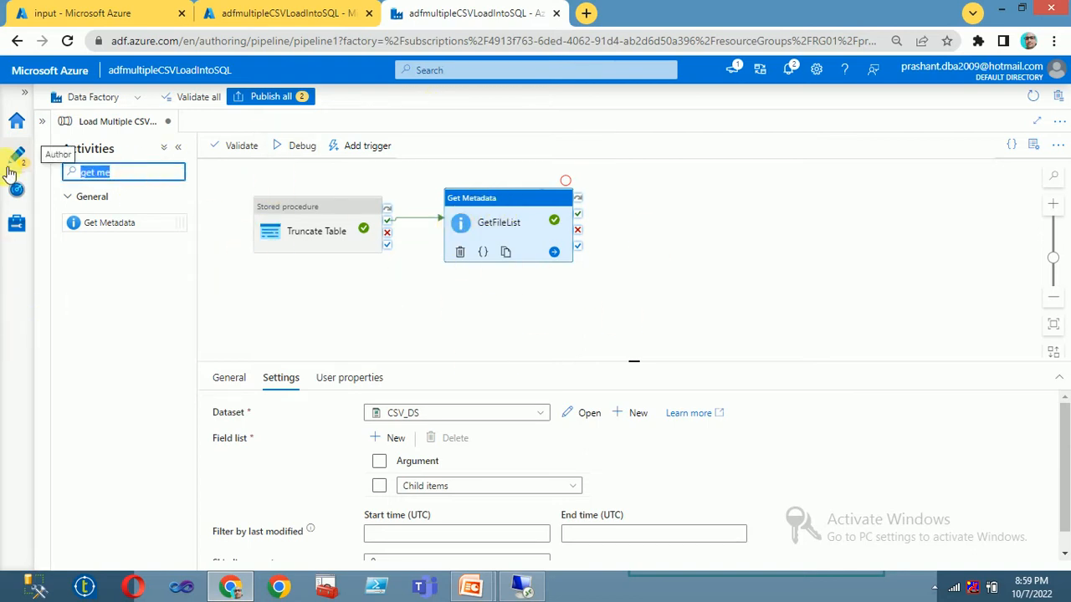
key("BackSpace")
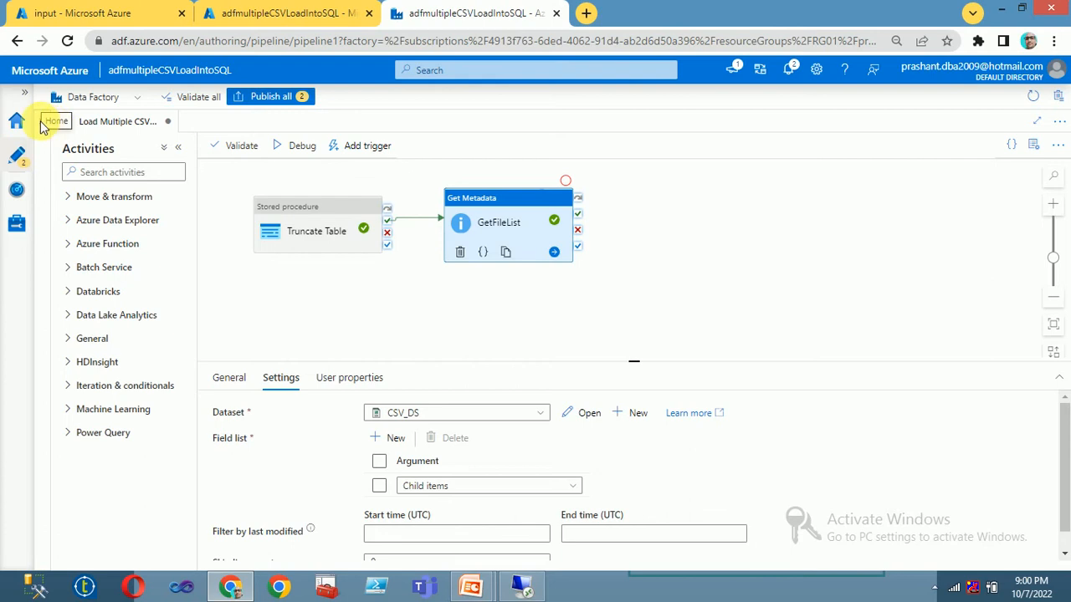
left_click(42, 123)
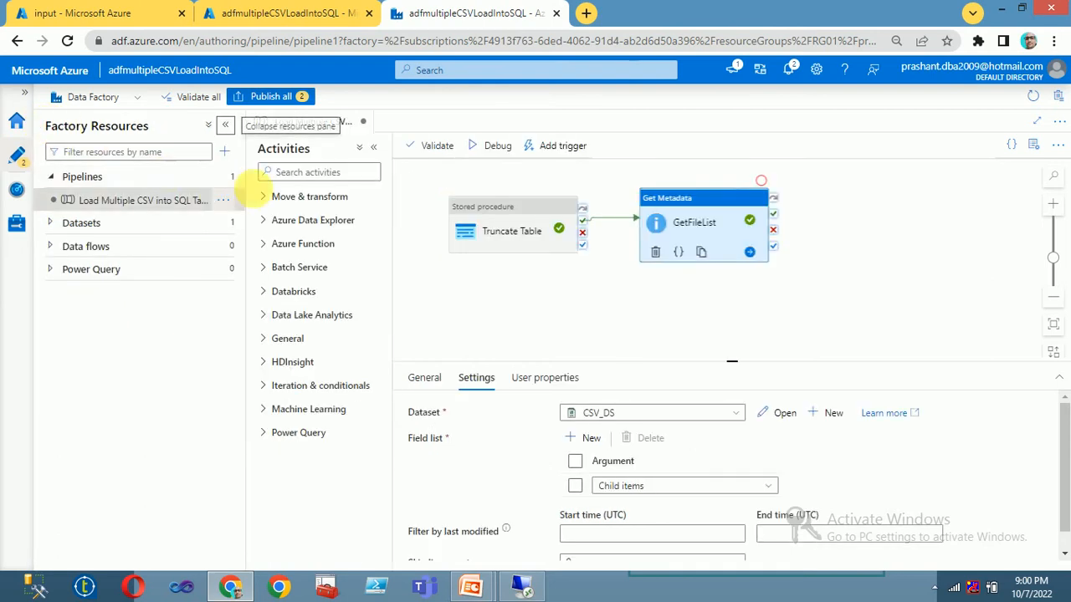
left_click(323, 172)
type("for")
left_click_drag(301, 307, 853, 222)
left_click(841, 206)
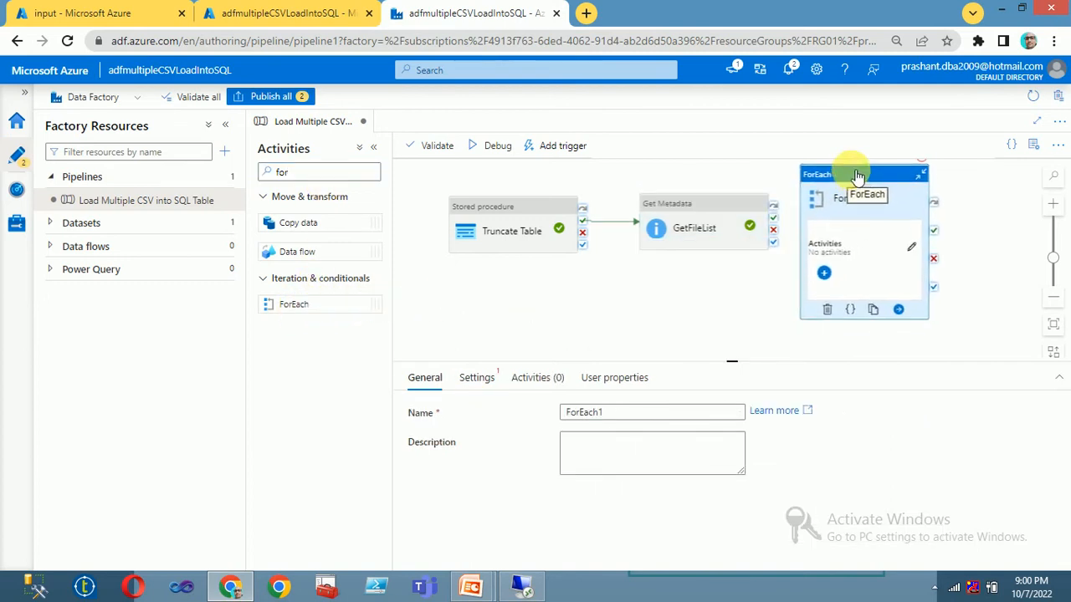
Step: Connect GetFileList's success output to ForEach1
left_click(715, 261)
left_click_drag(773, 250, 848, 251)
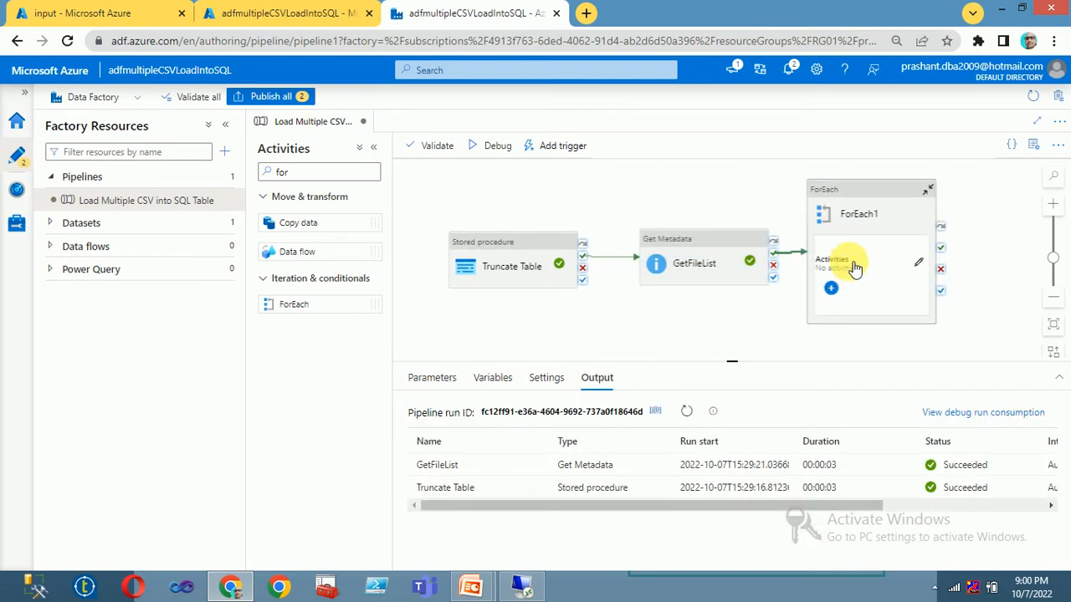
left_click(854, 266)
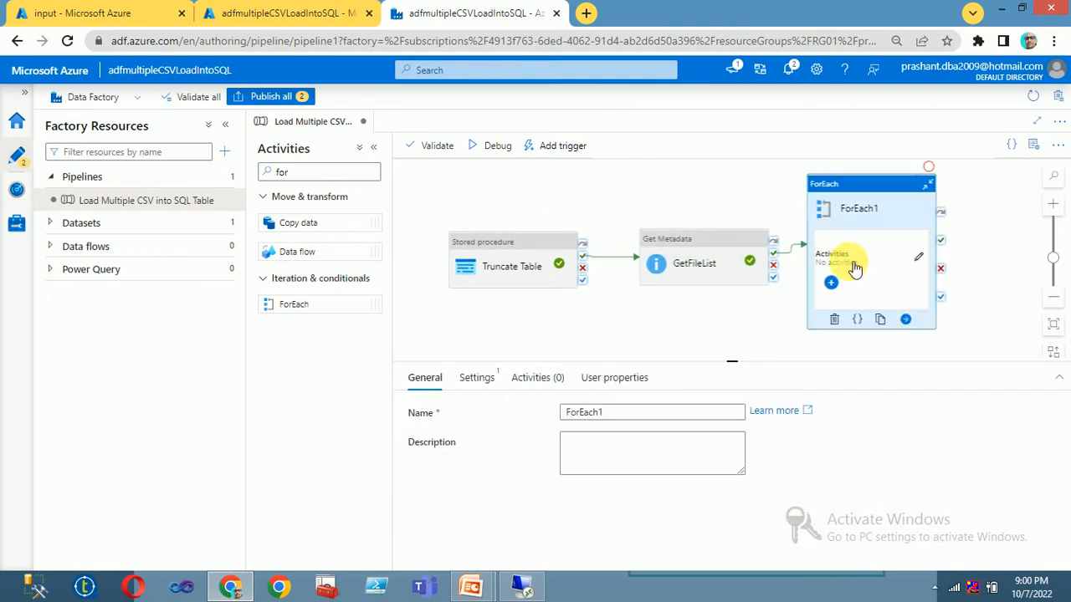
left_click(701, 264)
Step: Rename the ForEach activity to ForEachFiles
scroll(655, 492, "down", 1)
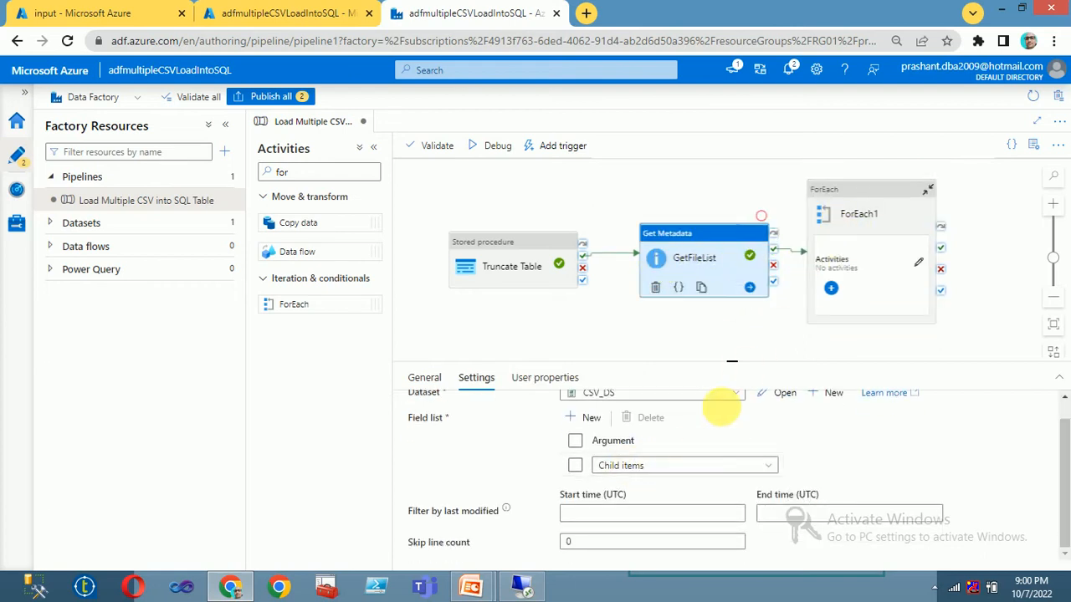
left_click(847, 220)
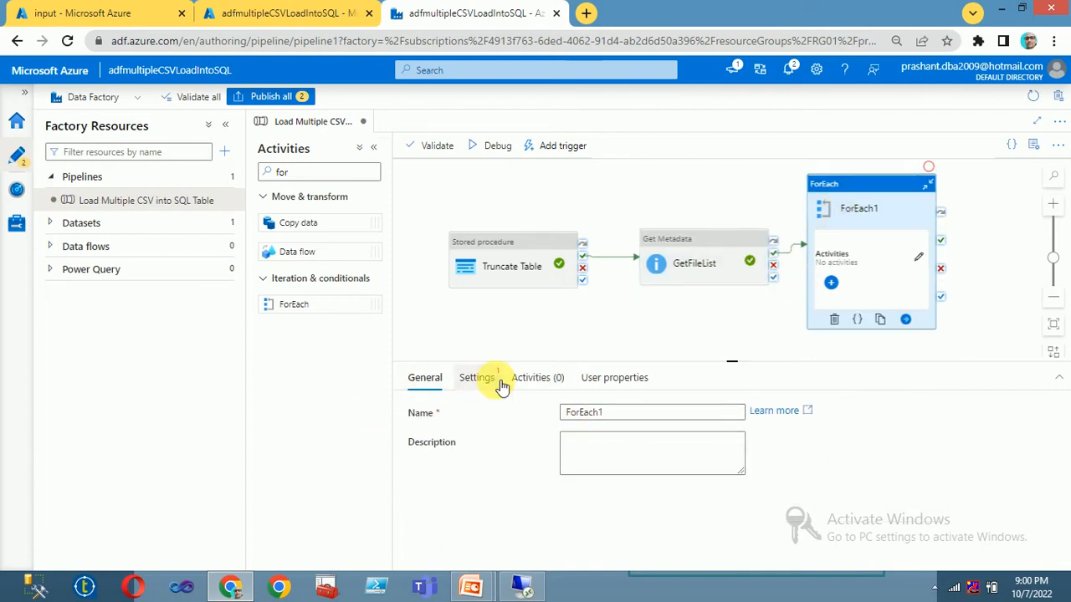
left_click(629, 413)
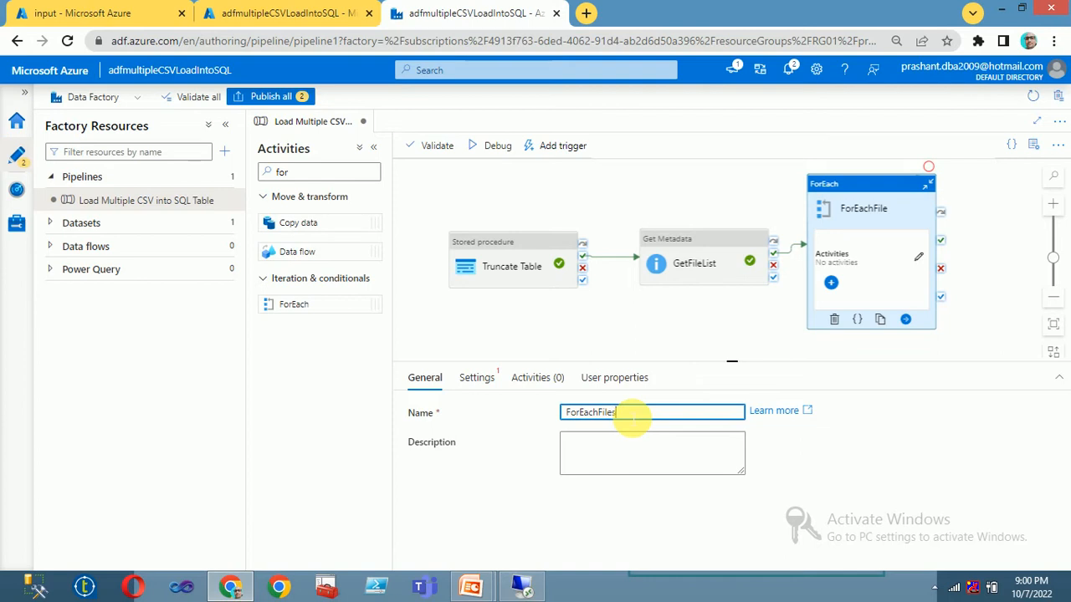
left_click(470, 377)
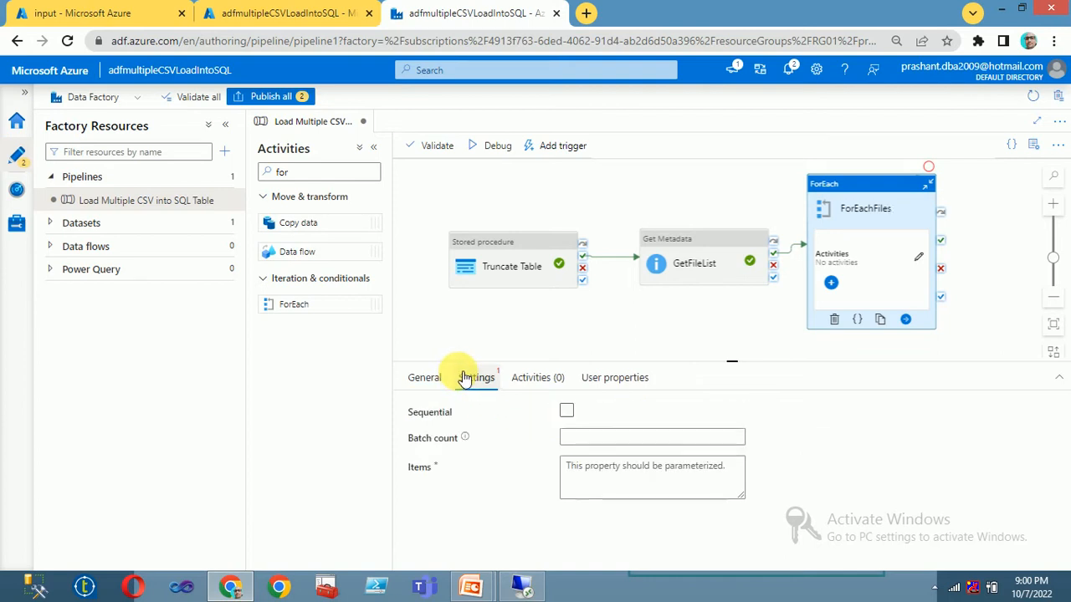
left_click(569, 413)
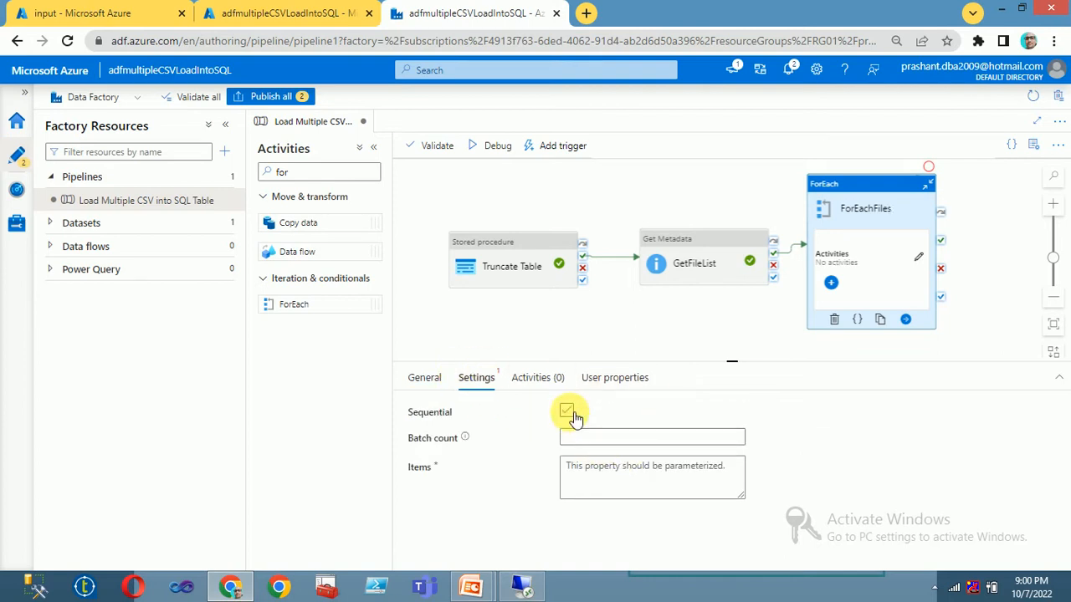
left_click(607, 447)
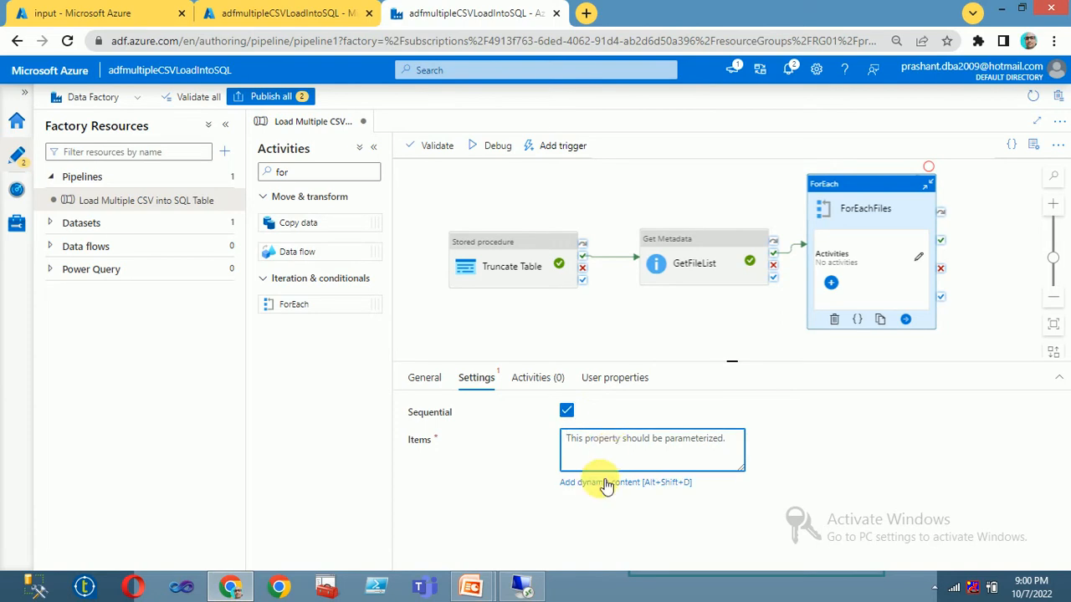
left_click(604, 483)
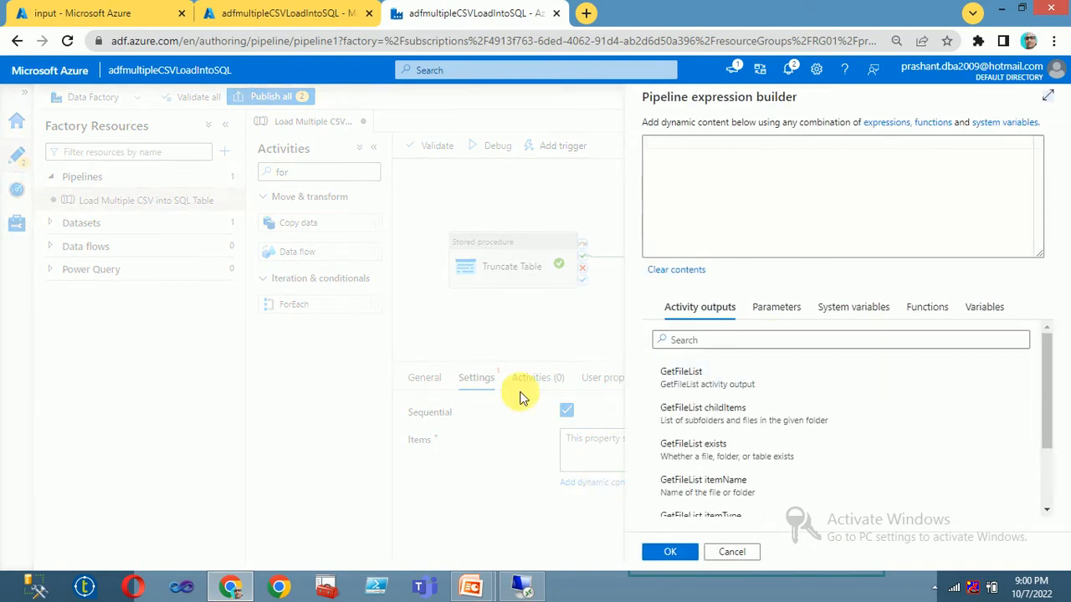
left_click(736, 418)
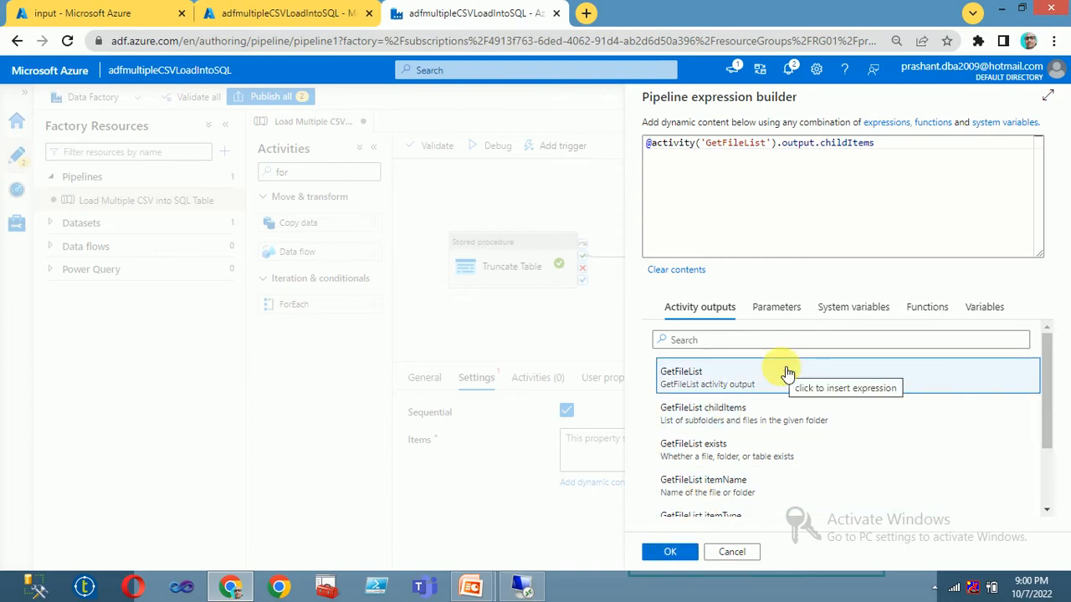
left_click(674, 553)
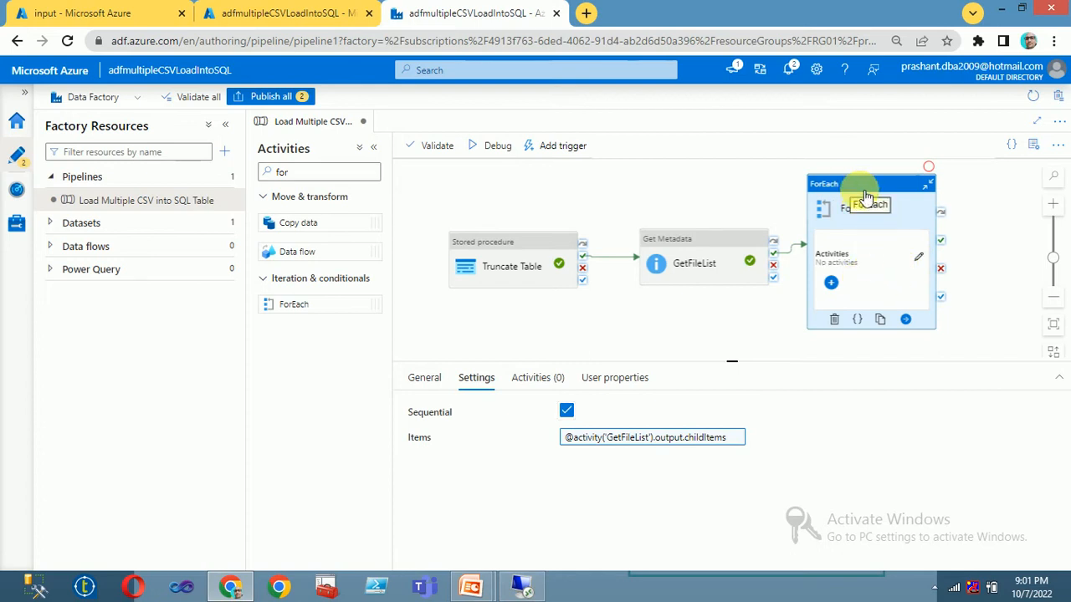
Step: Enter the ForEachFiles activities, then add new data flow dataflow1 from Factory Resources' Data flows
left_click(924, 265)
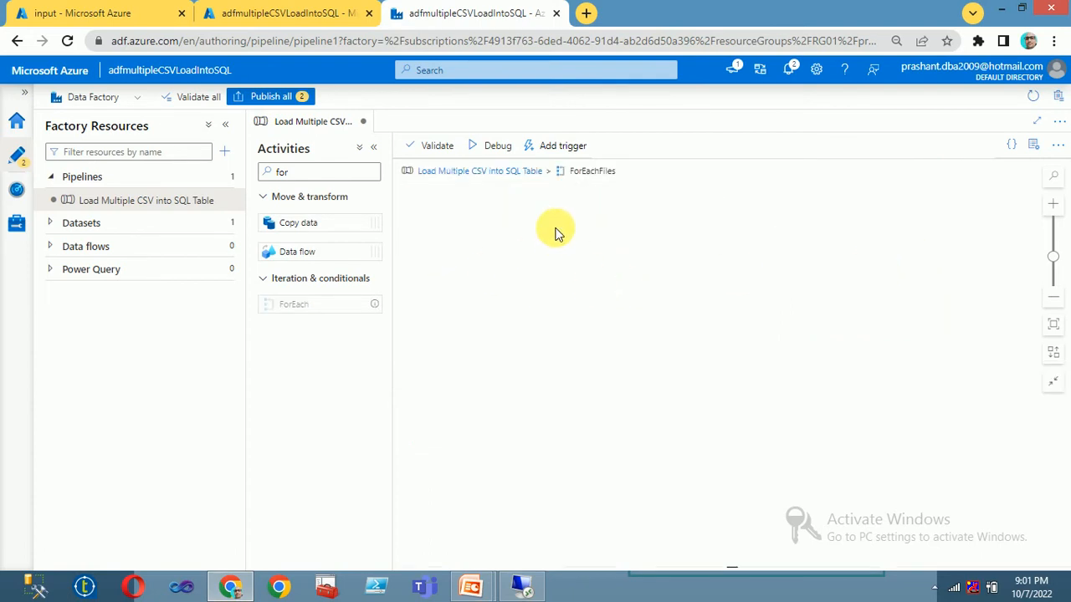
left_click(62, 247)
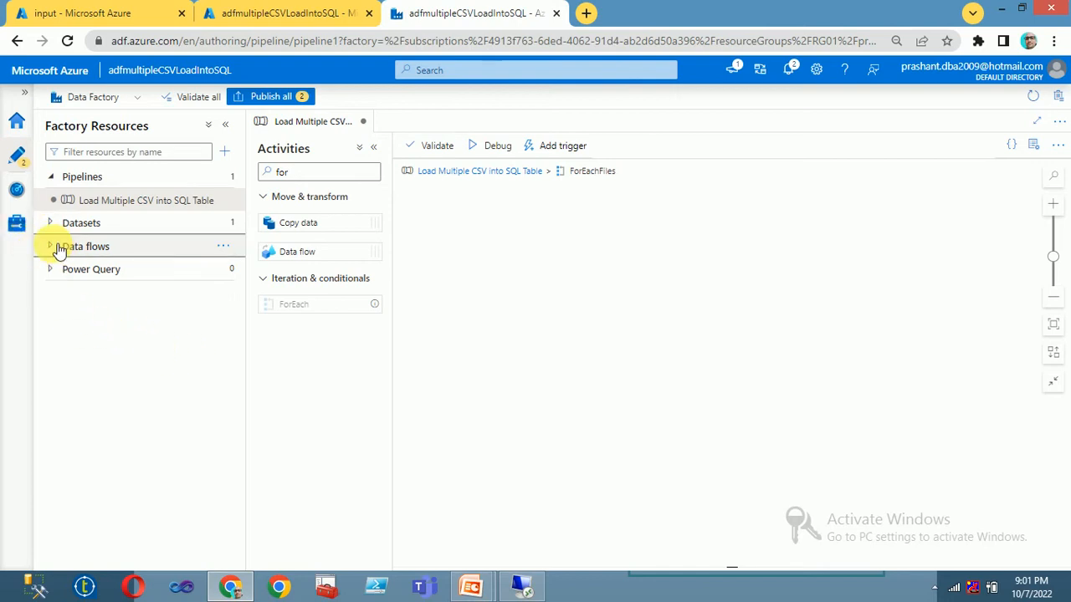
left_click(223, 246)
left_click(256, 269)
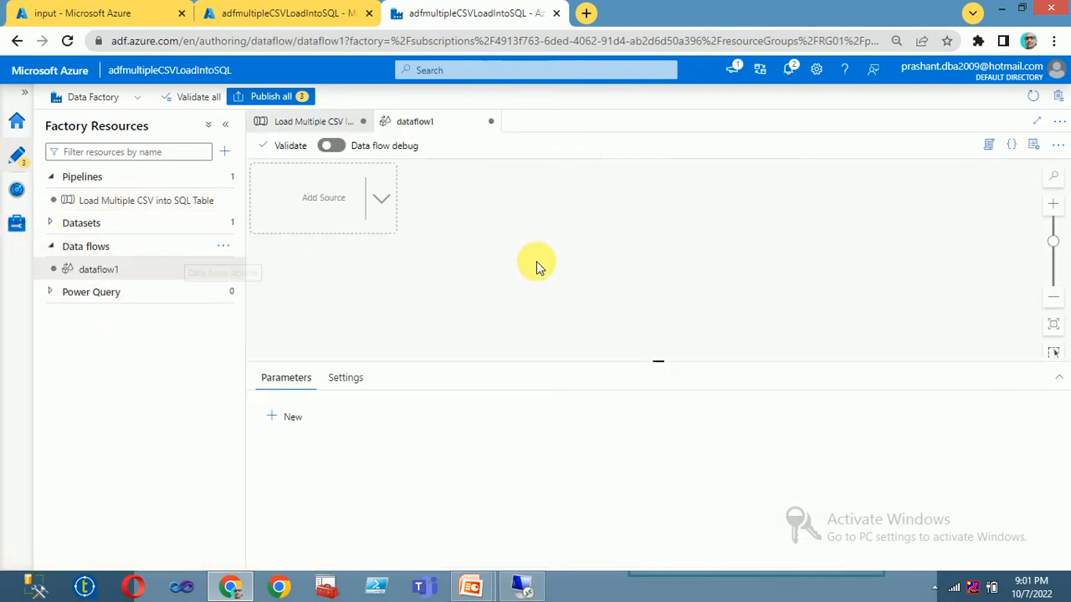
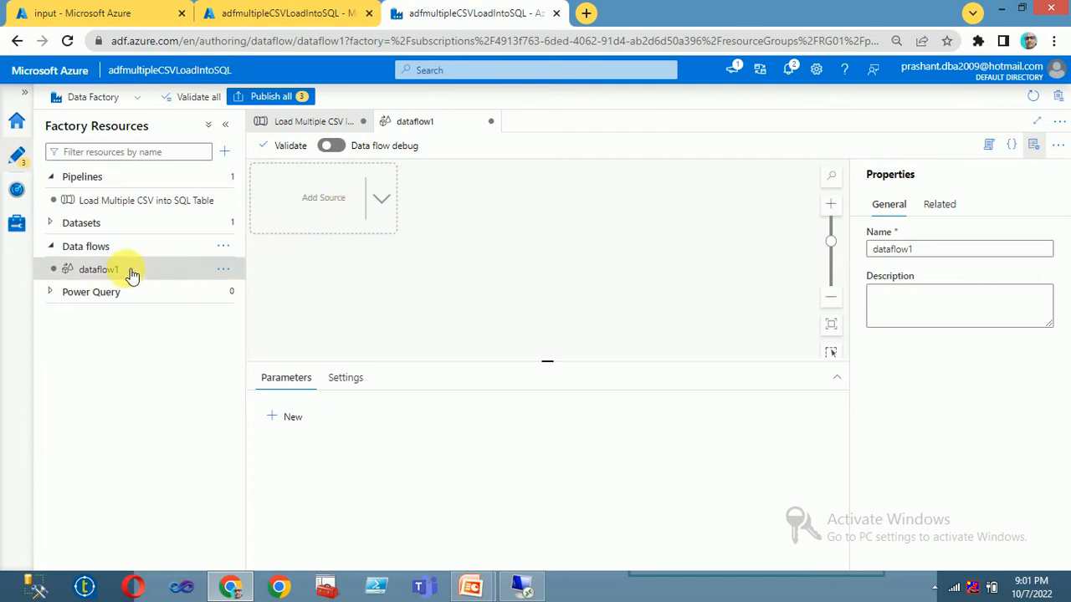
Step: Choose New dataset from the Datasets actions menu in Factory Resources
left_click(226, 270)
left_click(506, 251)
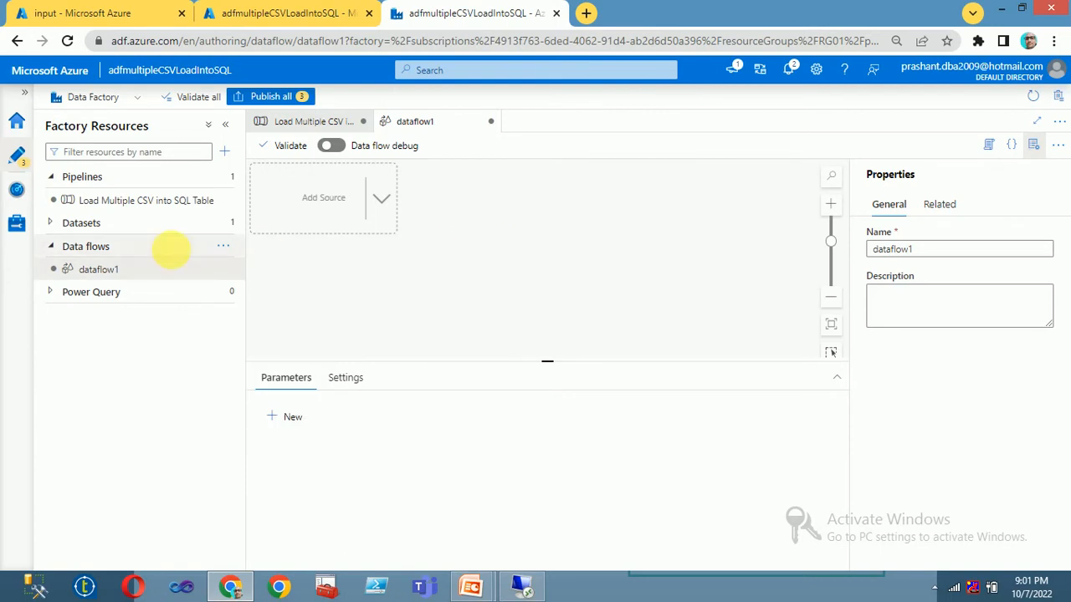
left_click(381, 202)
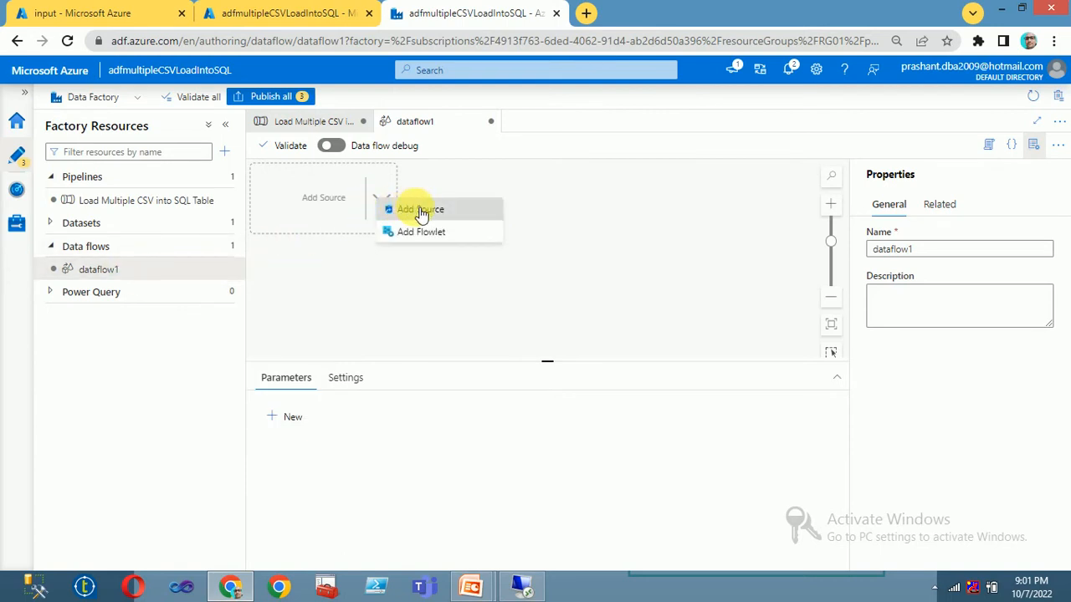
left_click(229, 223)
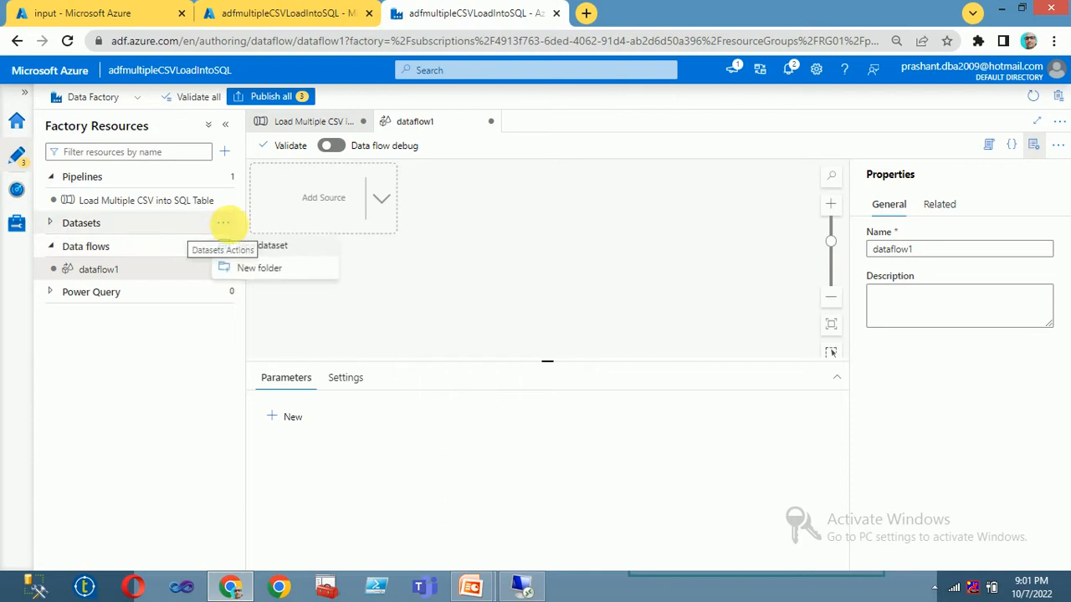
left_click(264, 246)
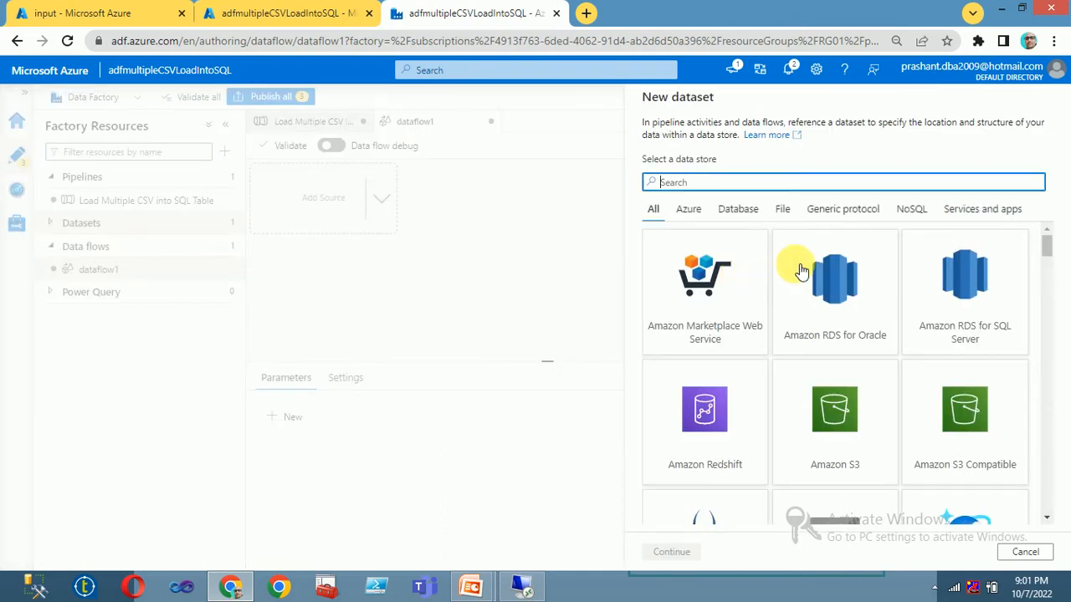
Step: Pick Azure Blob Storage as the data store with DelimitedText format
scroll(836, 351, "down", 1)
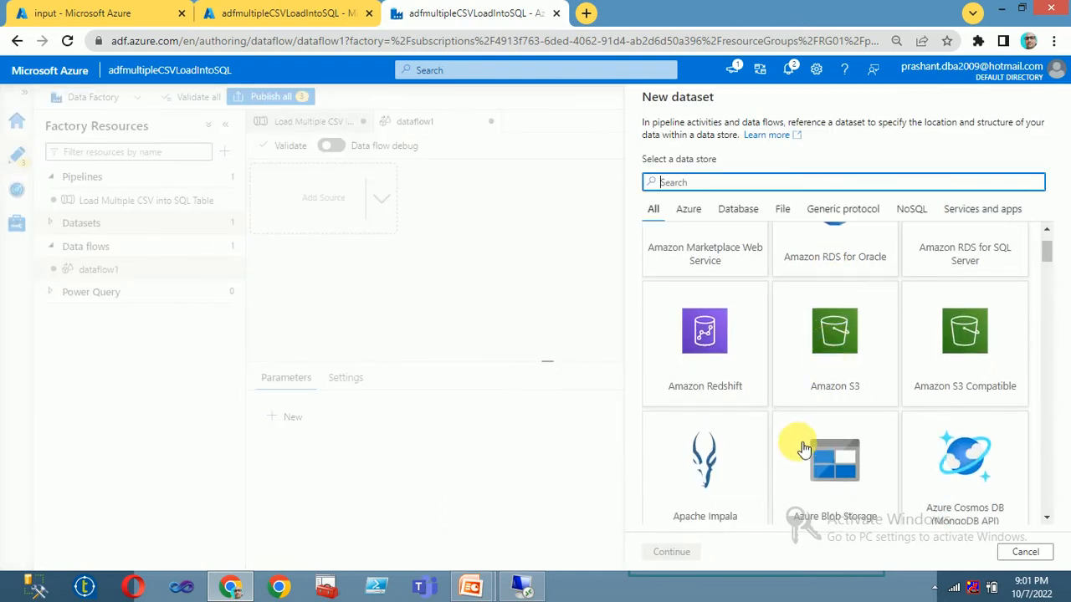
scroll(741, 443, "up", 1)
scroll(859, 432, "down", 2)
left_click(843, 400)
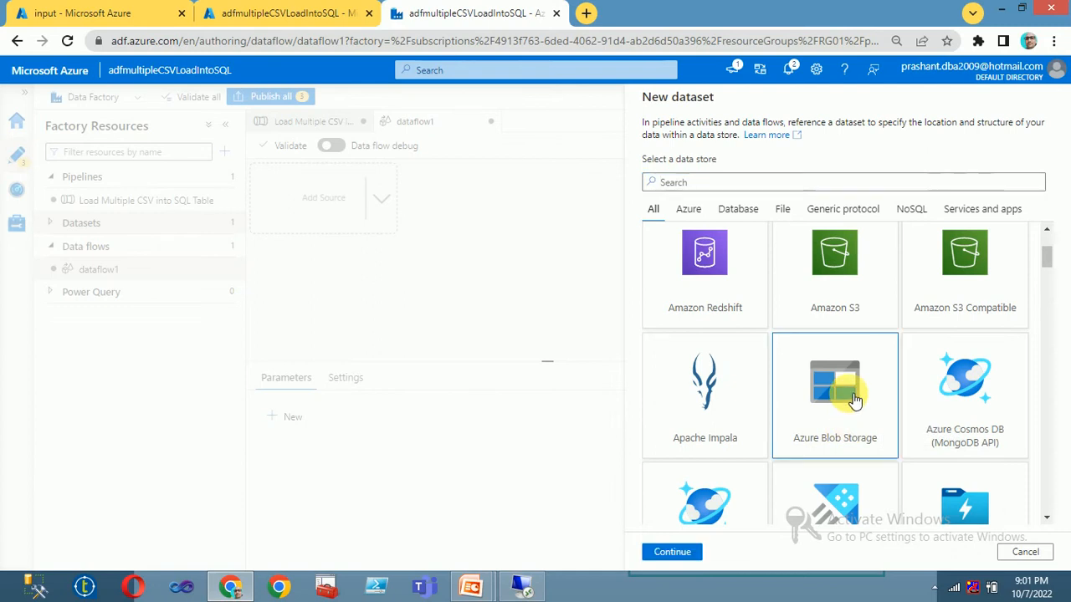
left_click(667, 554)
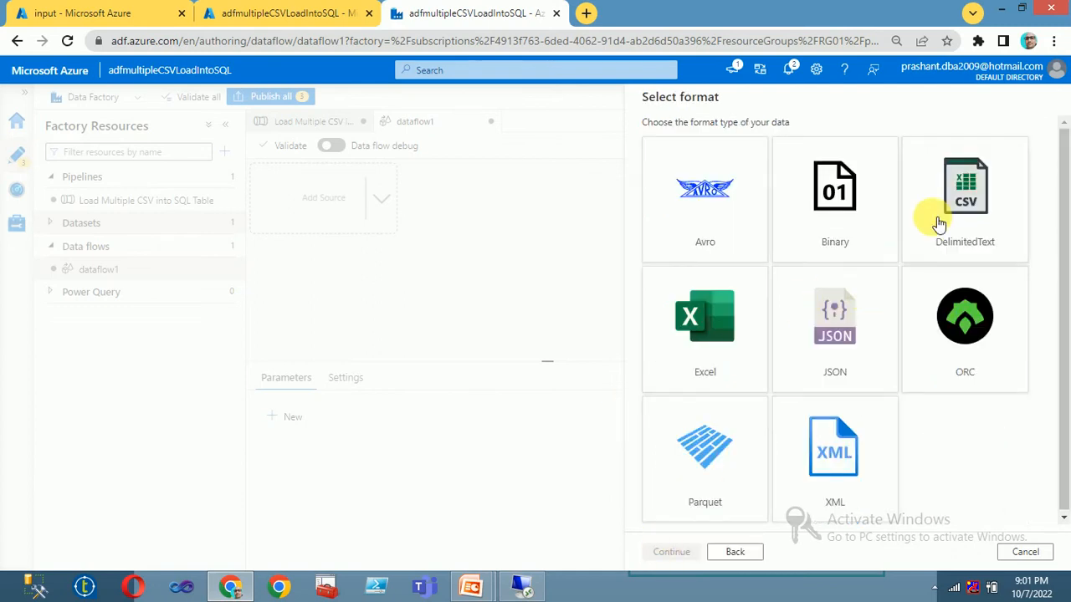
left_click(961, 194)
left_click(674, 554)
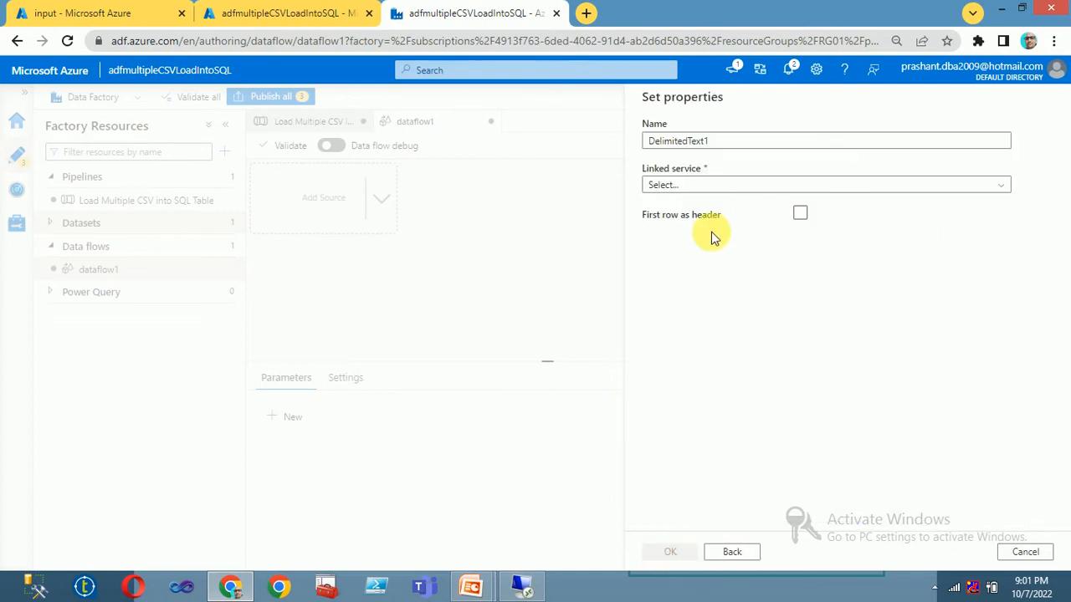
Step: Name the dataset Dynamic_DS on linked service BlobStorage with file path input, and create it
double_click(724, 142)
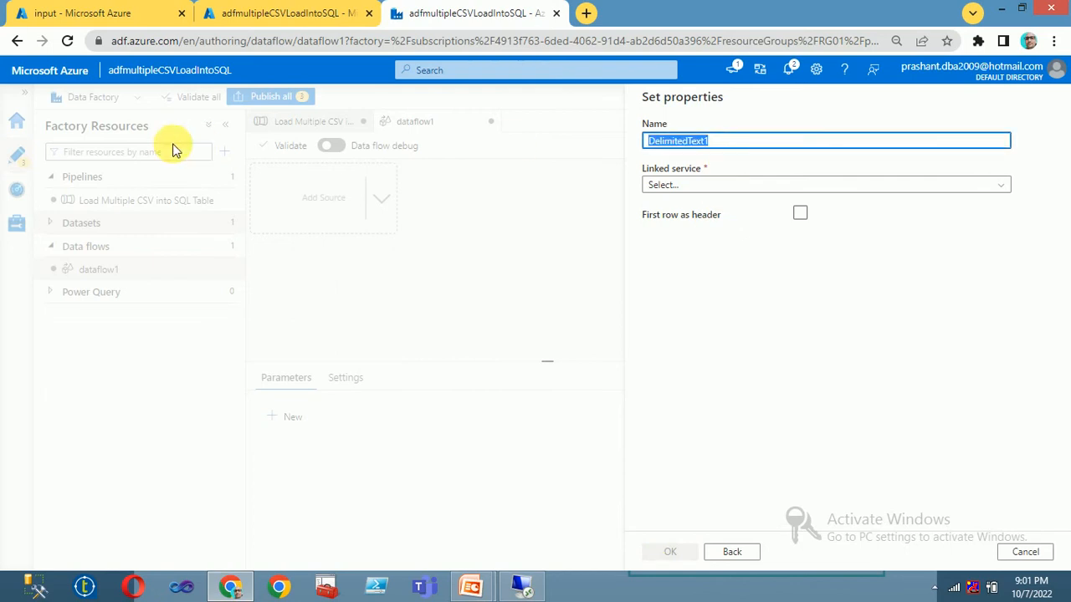
type("Dy")
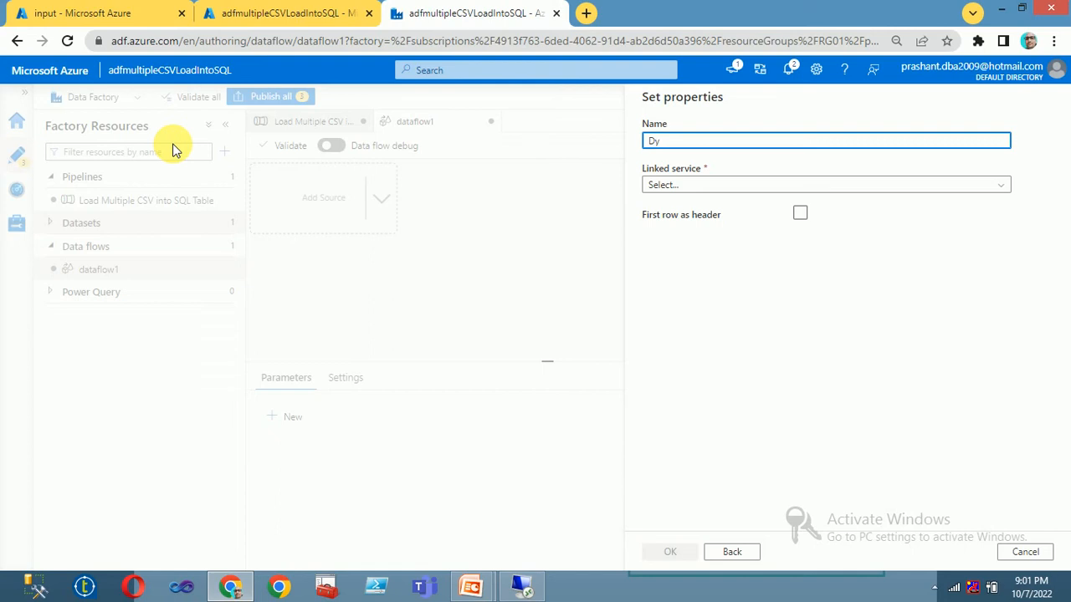
type("namic")
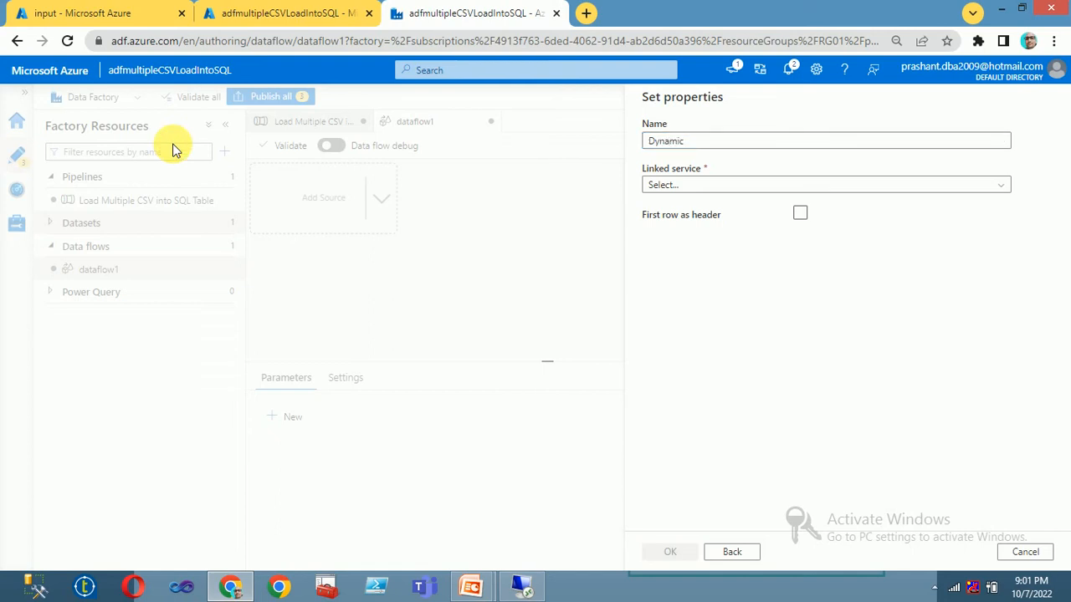
left_click(673, 141)
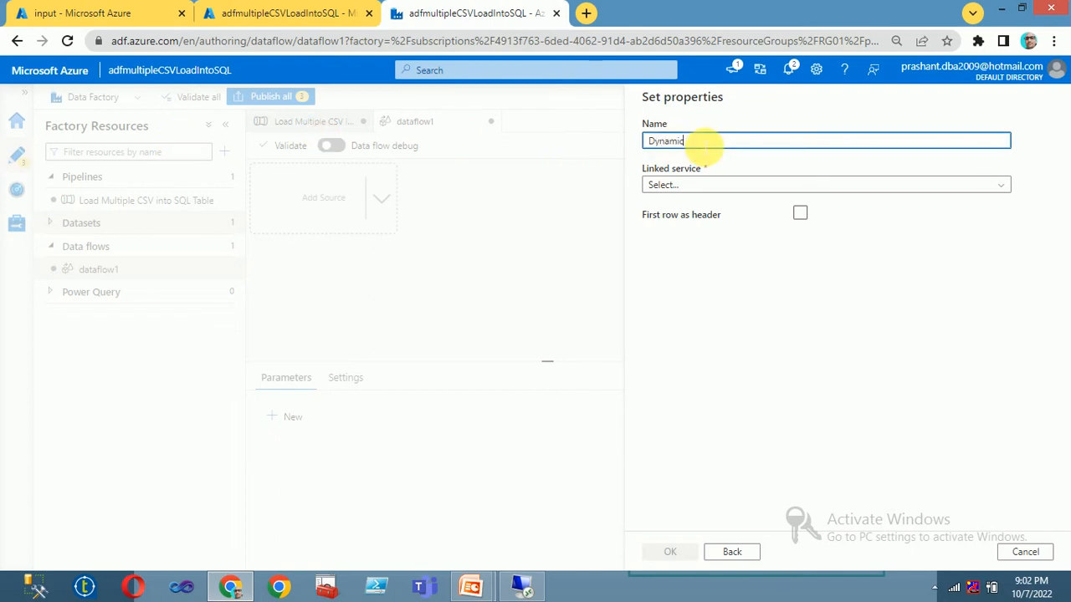
type("_DS")
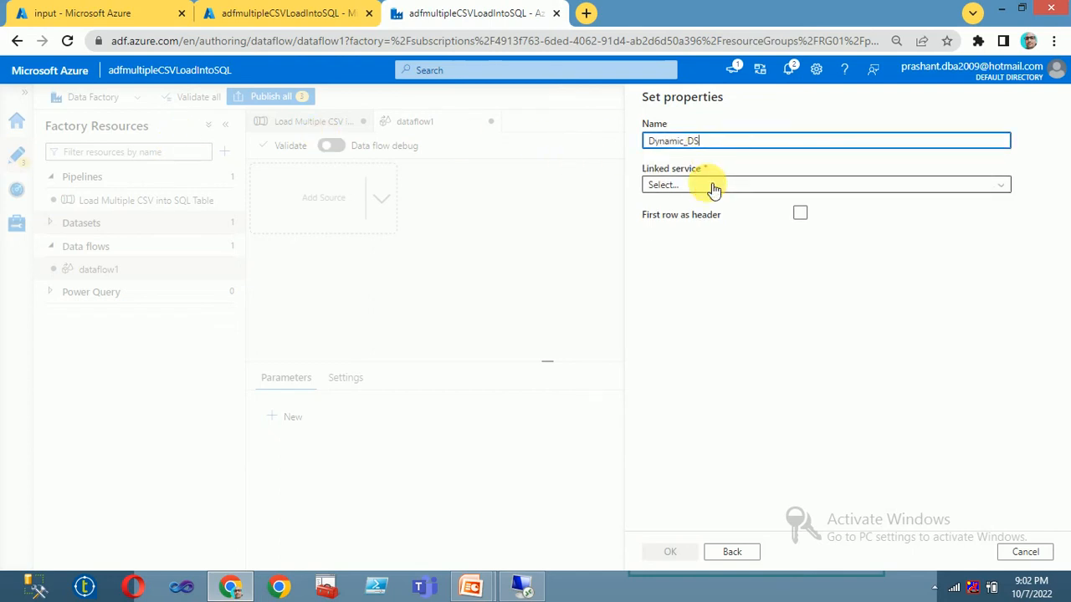
left_click(707, 184)
left_click(687, 276)
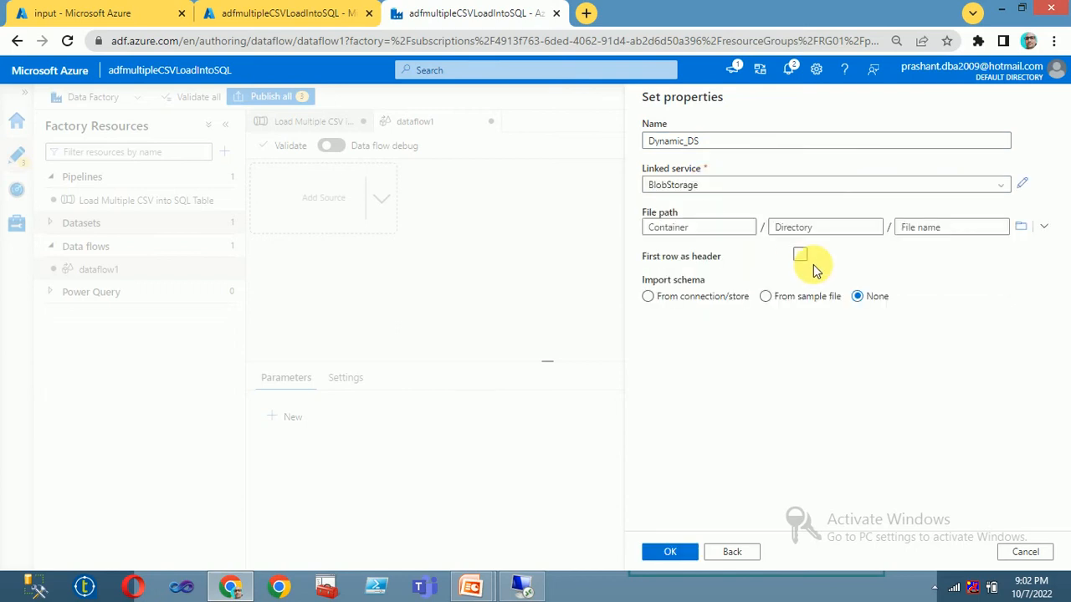
left_click(1020, 226)
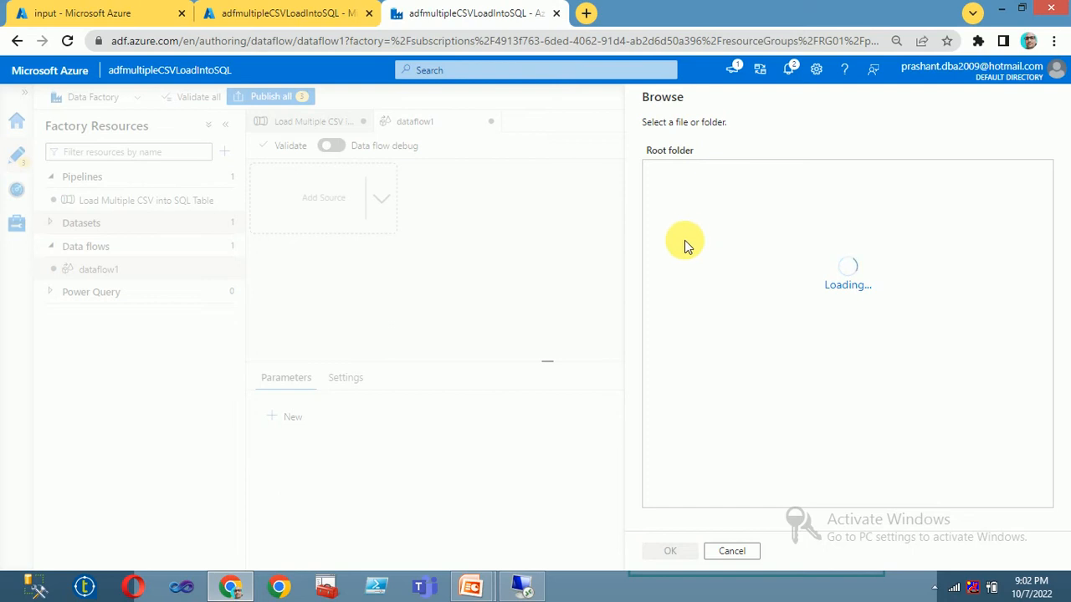
double_click(673, 172)
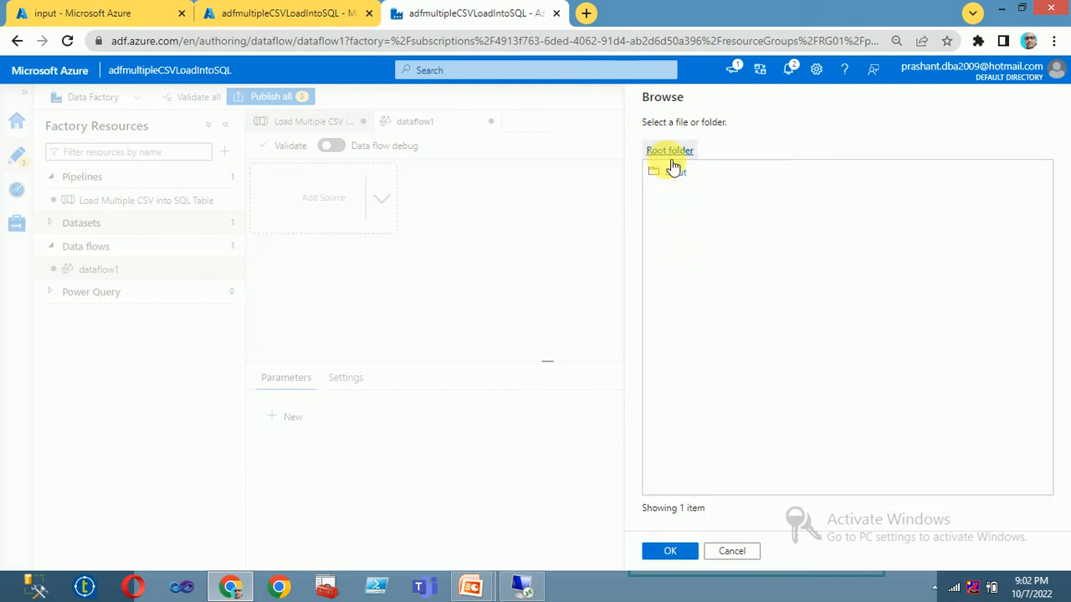
double_click(675, 171)
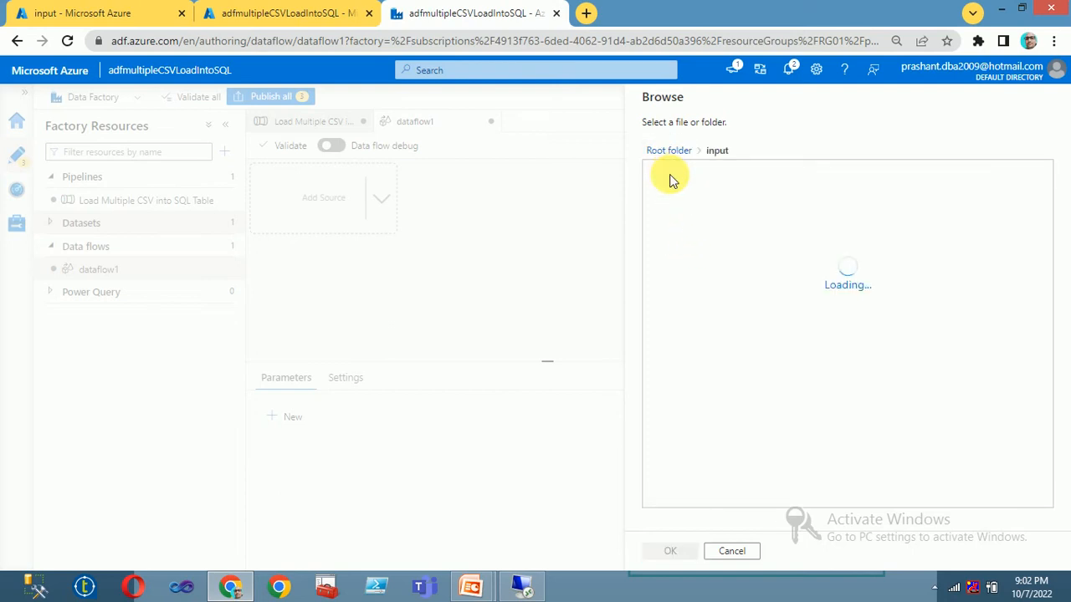
left_click(670, 551)
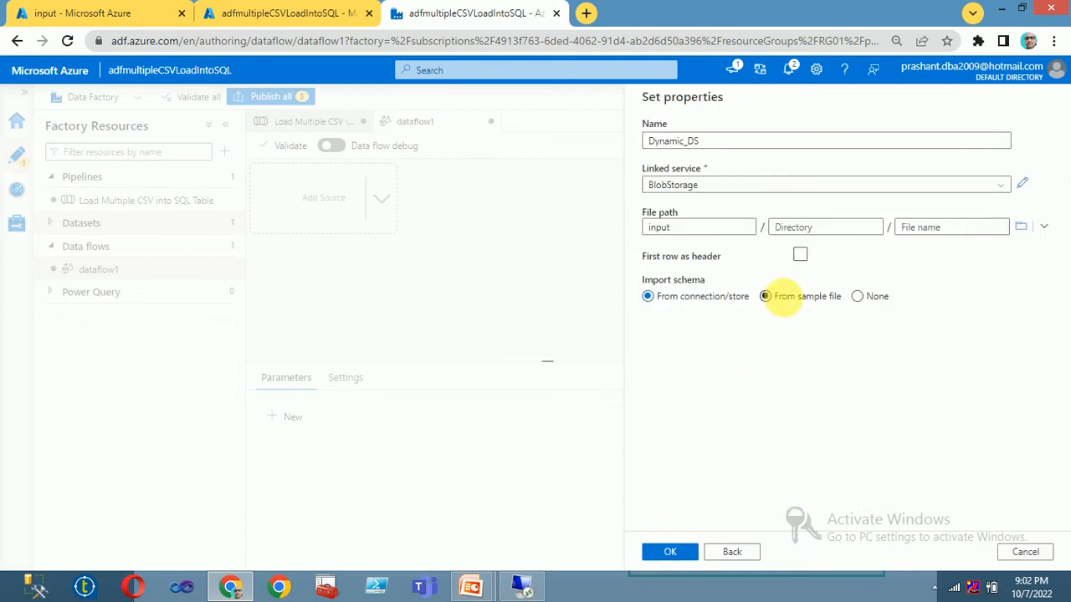
left_click(671, 552)
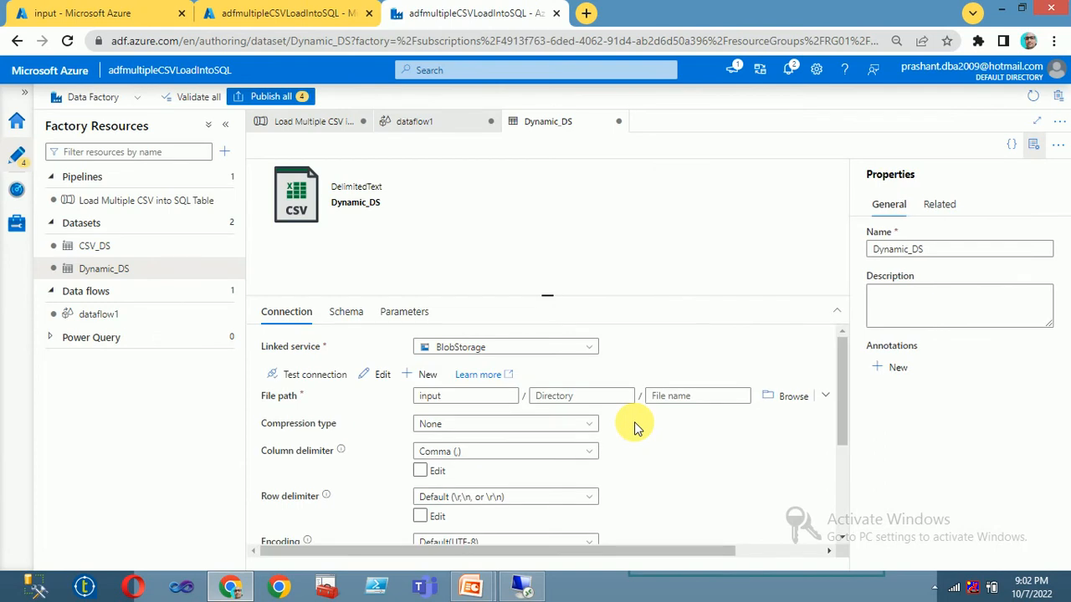
Step: Add a parameter named Filename to the Dynamic_DS dataset
left_click(406, 314)
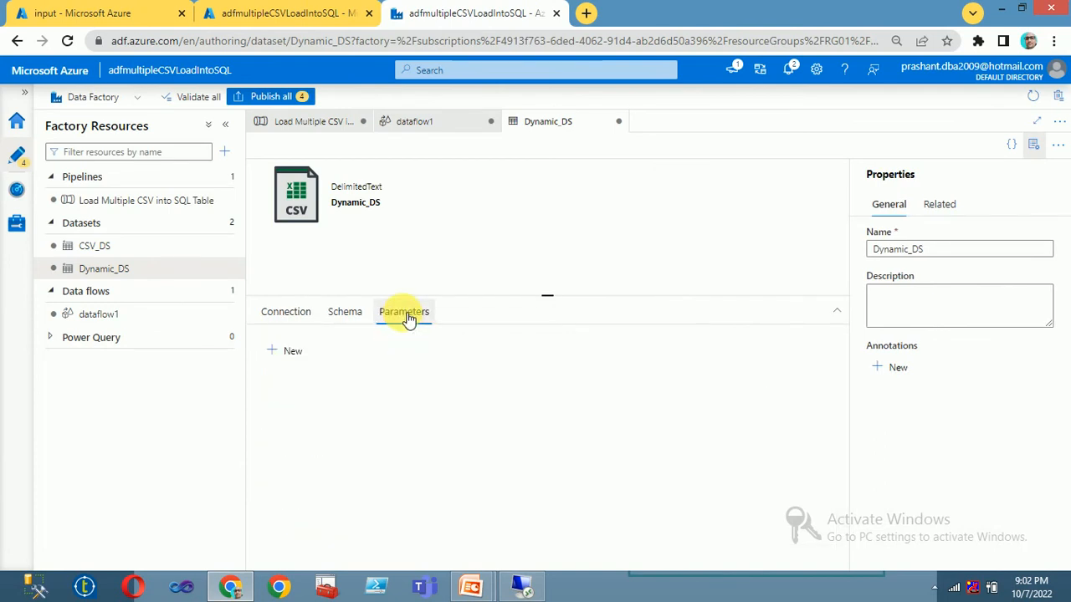
left_click(274, 351)
left_click(352, 405)
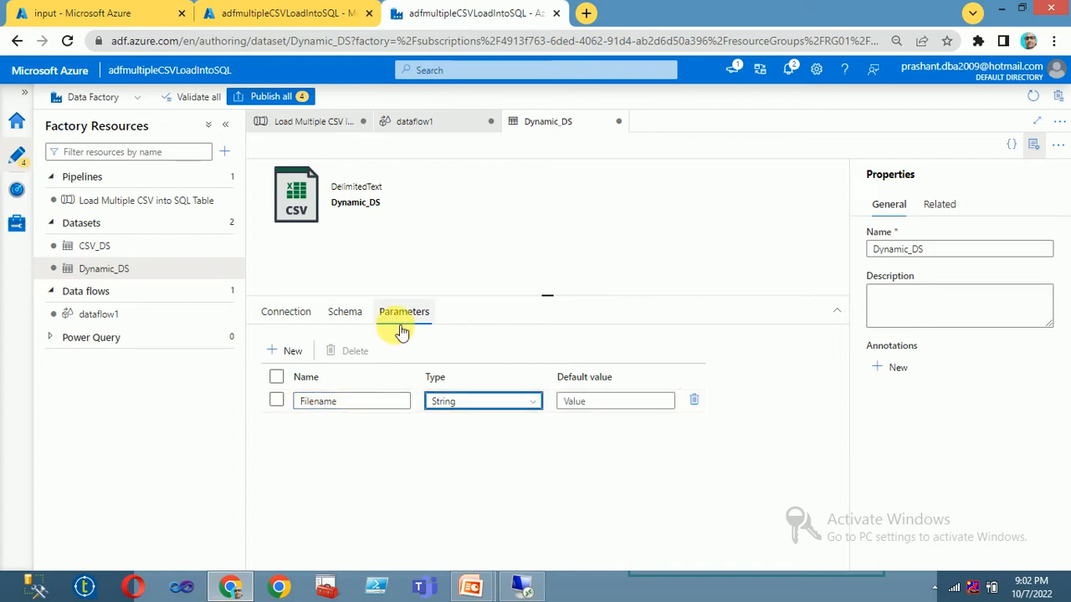
left_click(349, 314)
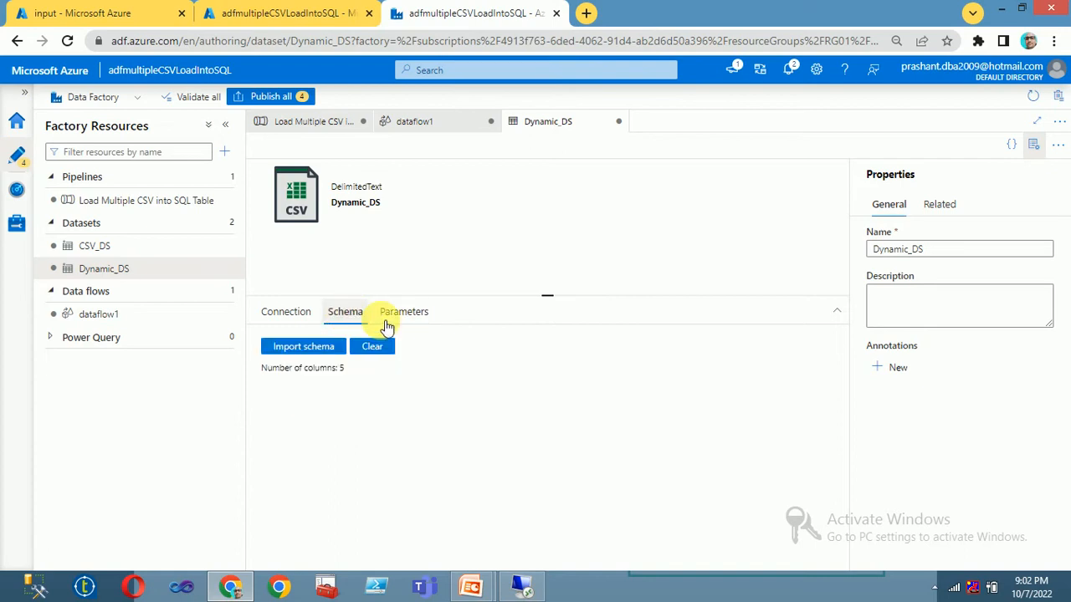
left_click(285, 315)
left_click(673, 396)
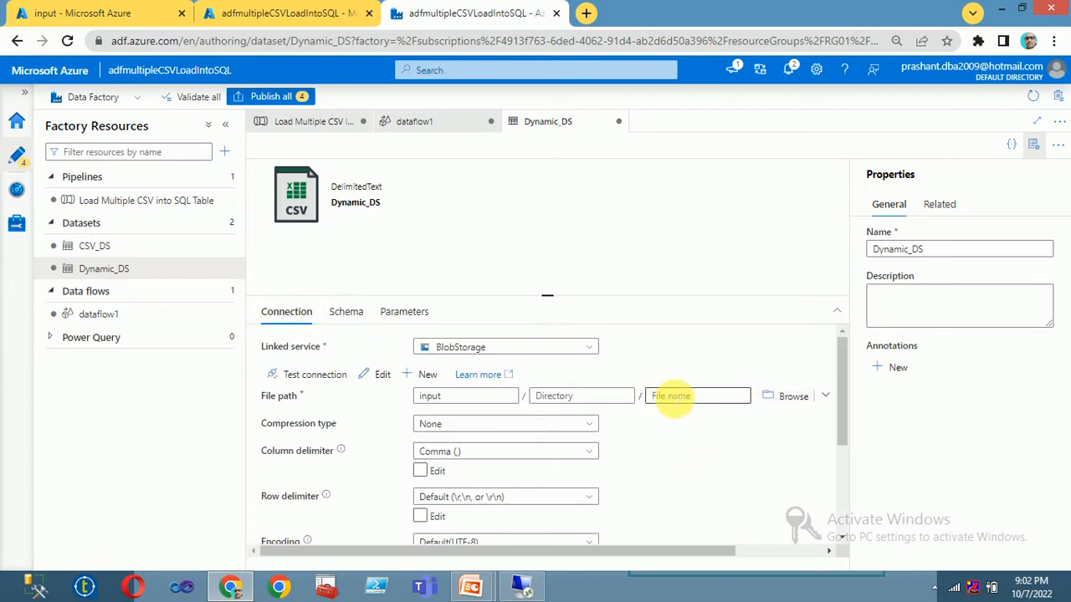
left_click(659, 414)
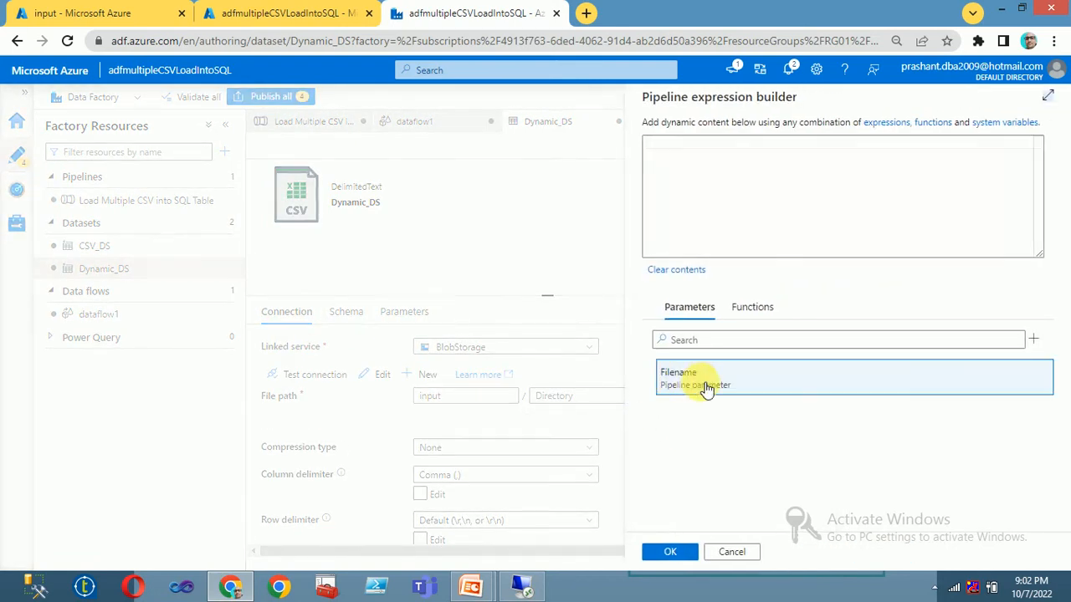
left_click(670, 551)
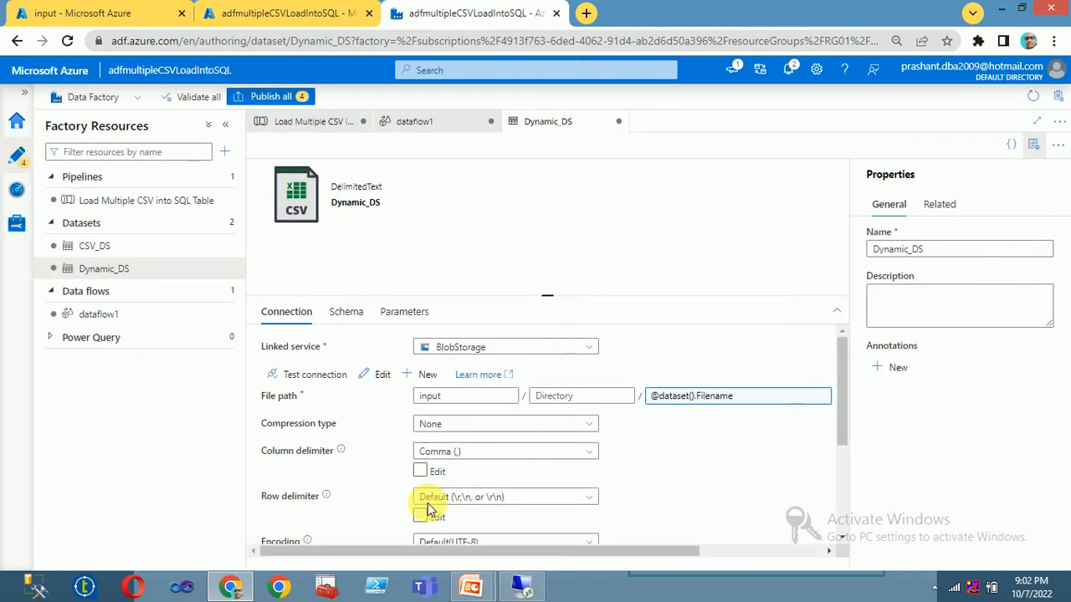
scroll(649, 456, "down", 2)
scroll(657, 460, "up", 2)
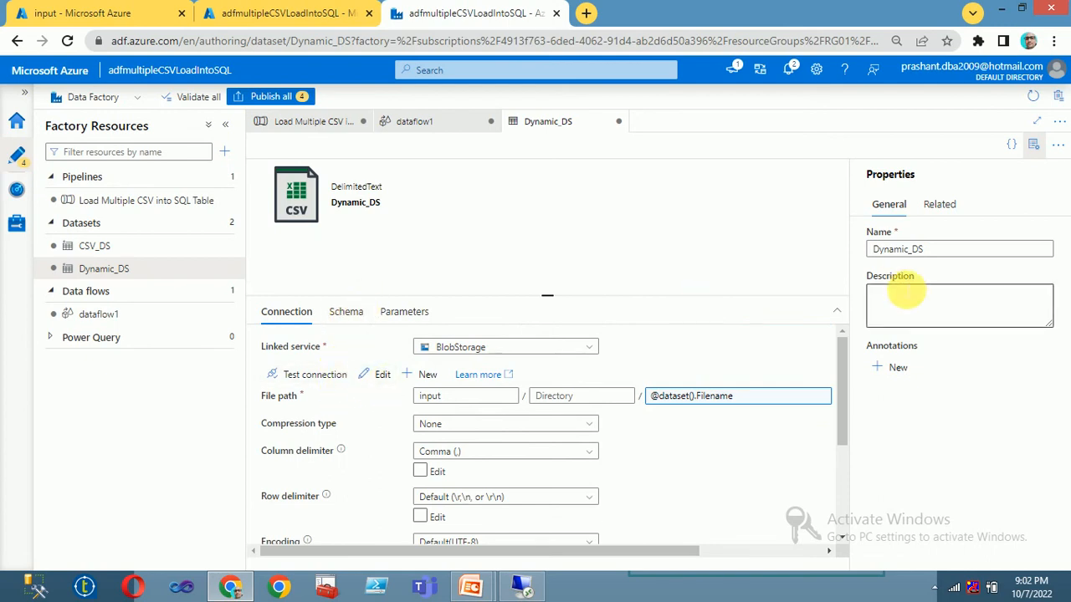
left_click(105, 316)
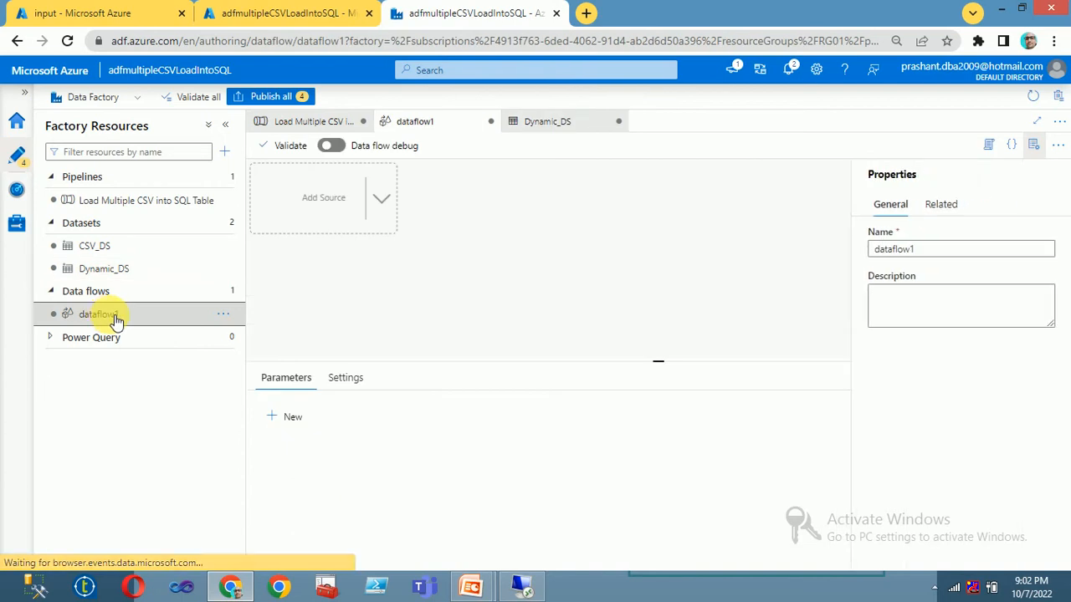
Step: Add source1 to dataflow1 using the Dynamic_DS dataset
left_click(388, 203)
left_click(429, 215)
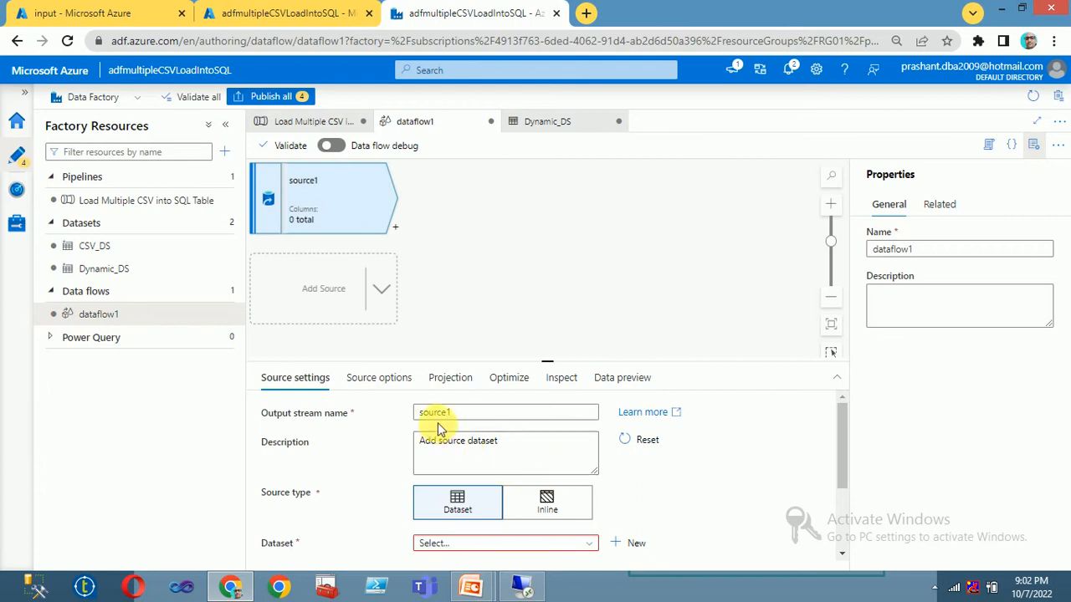
scroll(534, 468, "down", 2)
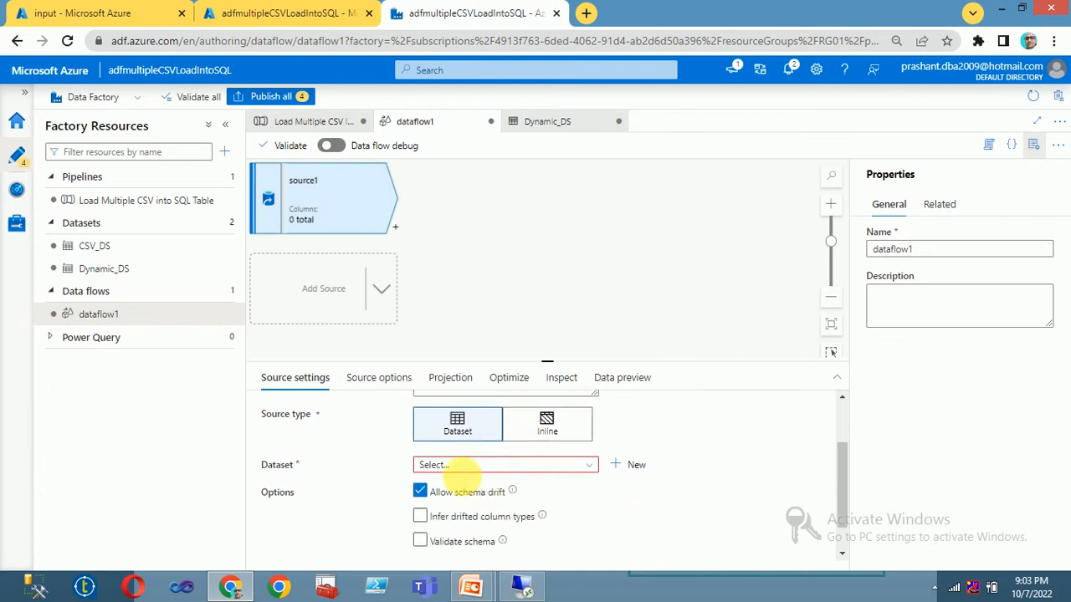
left_click(462, 465)
left_click(458, 528)
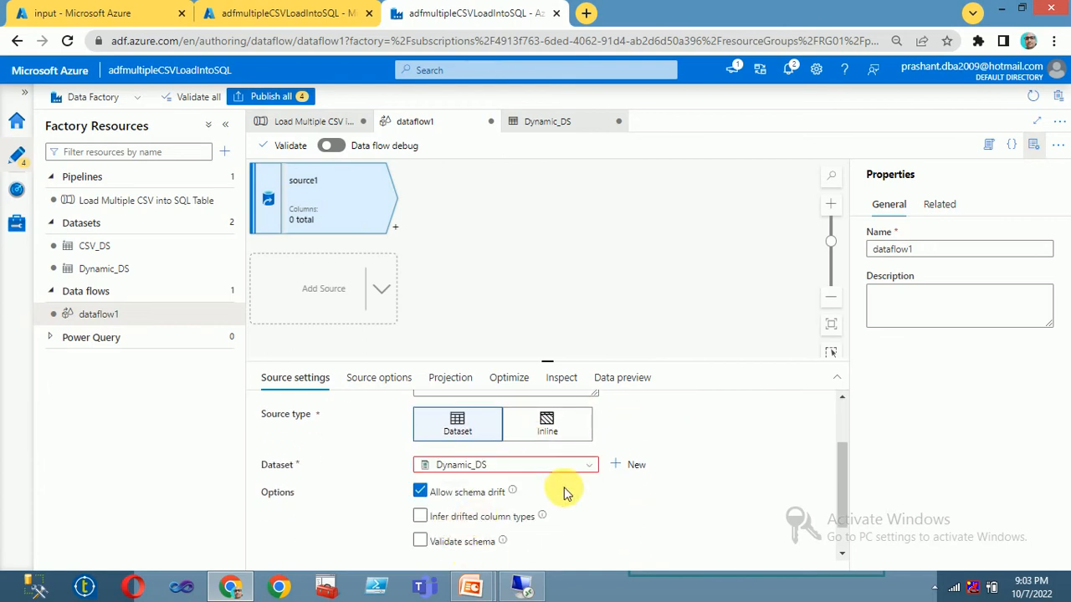
Step: Review source1's Source options and Projection, then open Dynamic_DS's settings
scroll(606, 490, "down", 1)
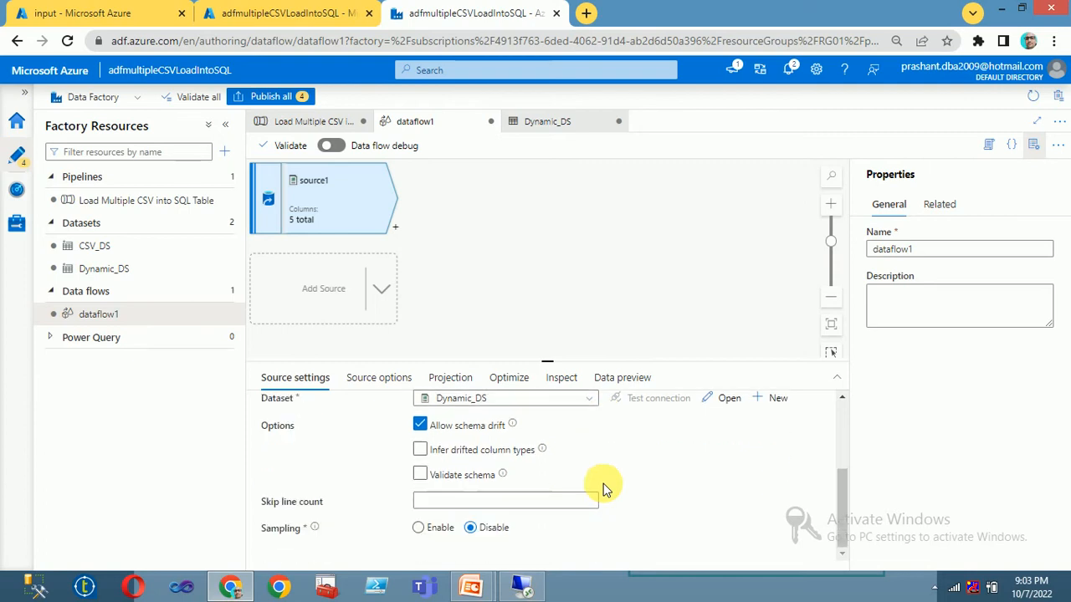
scroll(583, 501, "up", 3)
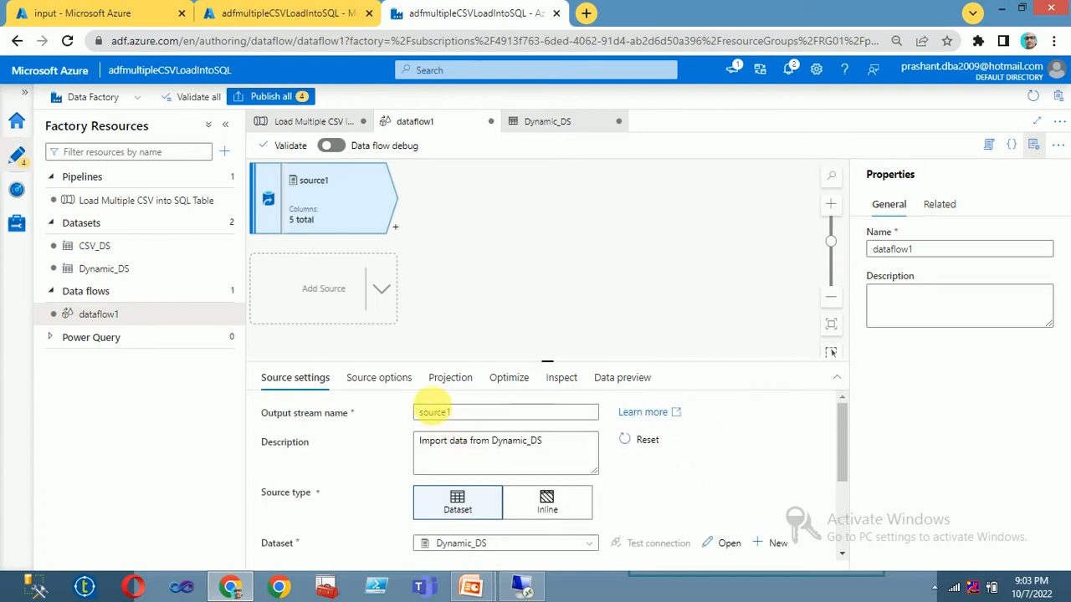
left_click(379, 378)
scroll(533, 496, "down", 1)
scroll(533, 495, "up", 1)
scroll(533, 495, "down", 2)
scroll(533, 496, "up", 1)
scroll(533, 495, "down", 1)
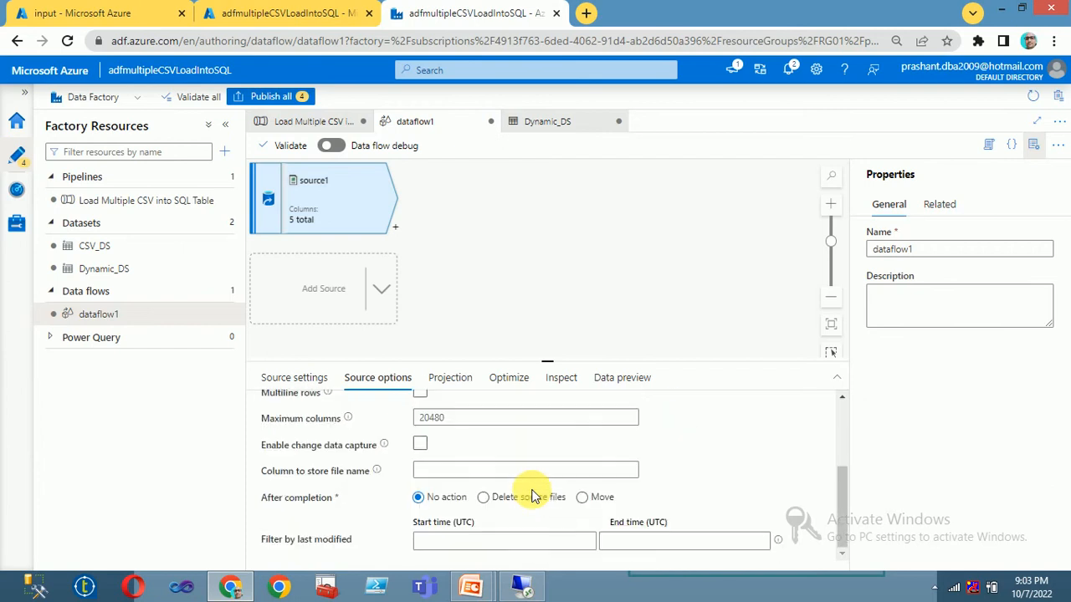
left_click(450, 383)
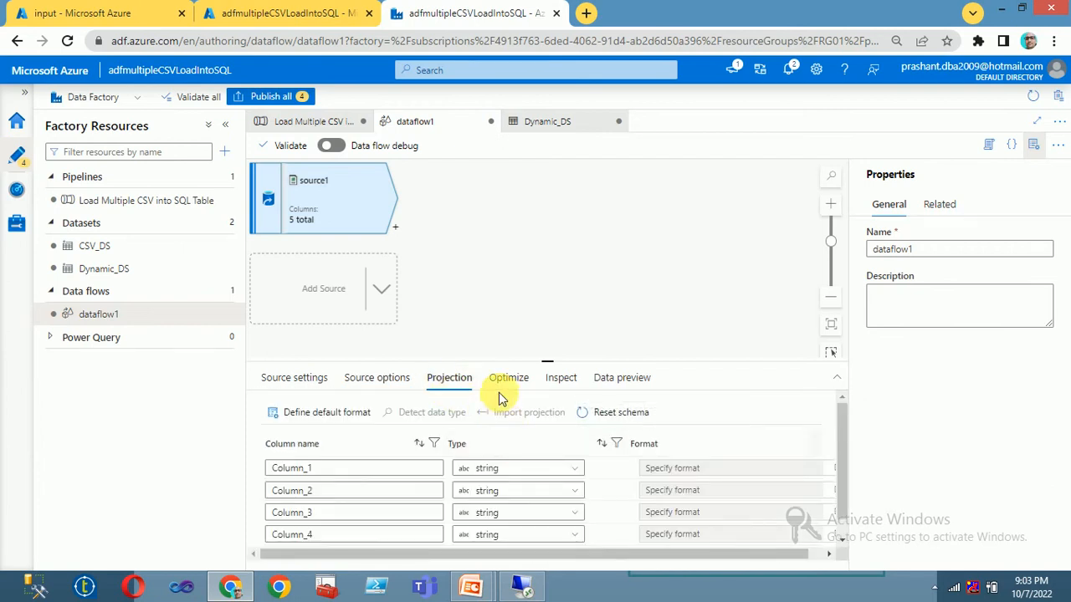
left_click(318, 381)
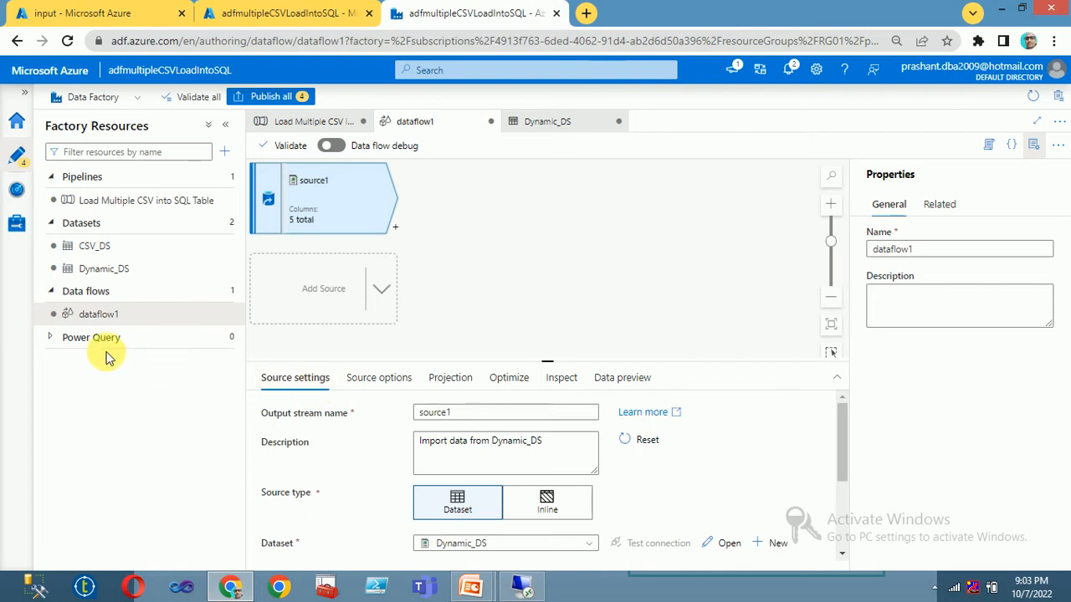
left_click(113, 272)
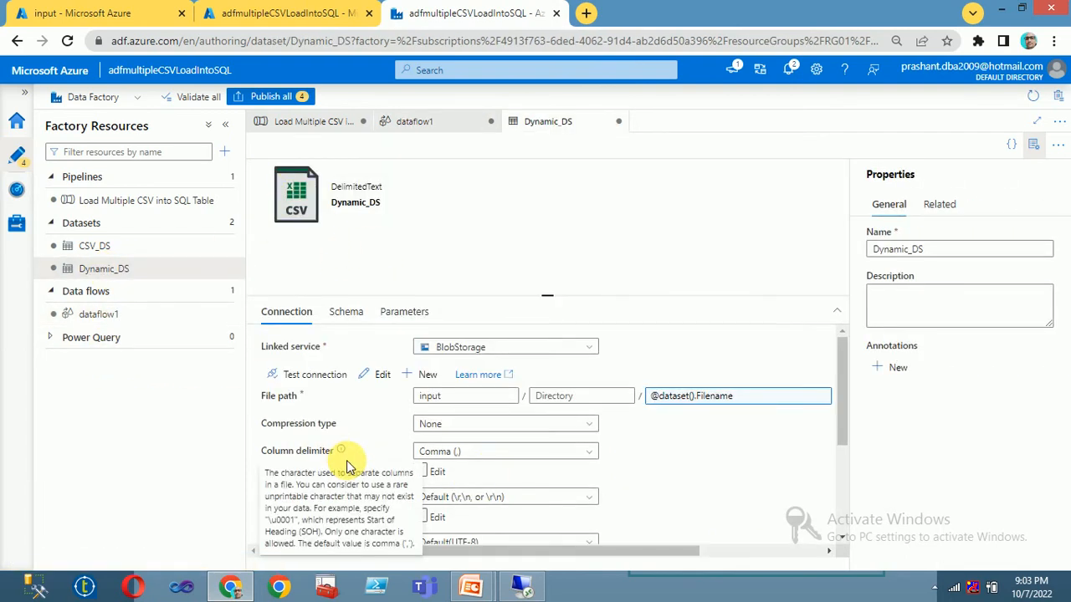
Step: Turn on First row as header in Dynamic_DS's connection settings
scroll(669, 506, "down", 1)
scroll(347, 504, "down", 1)
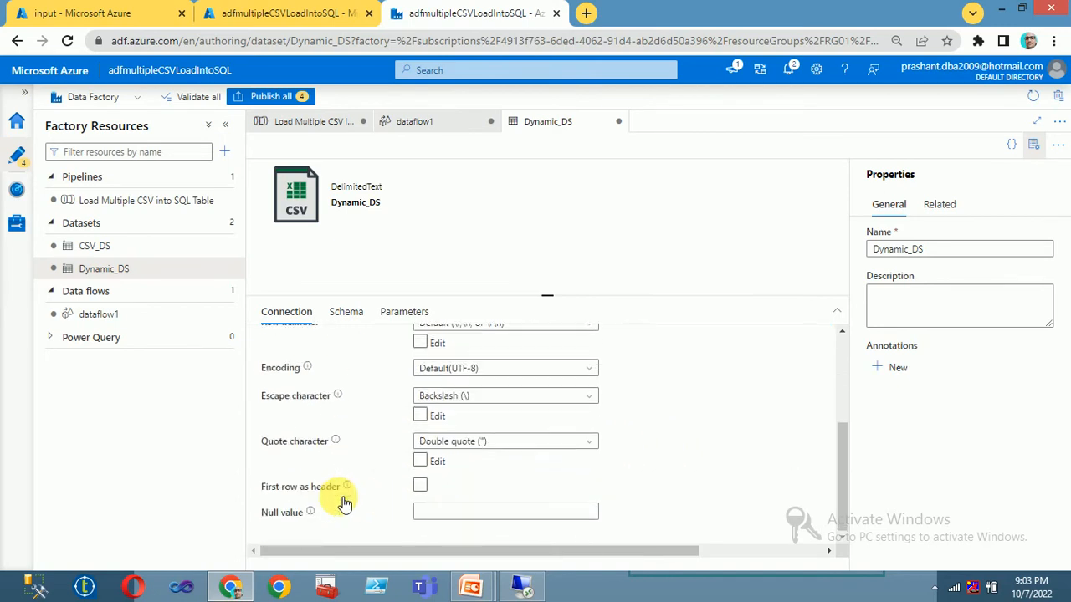
left_click(422, 485)
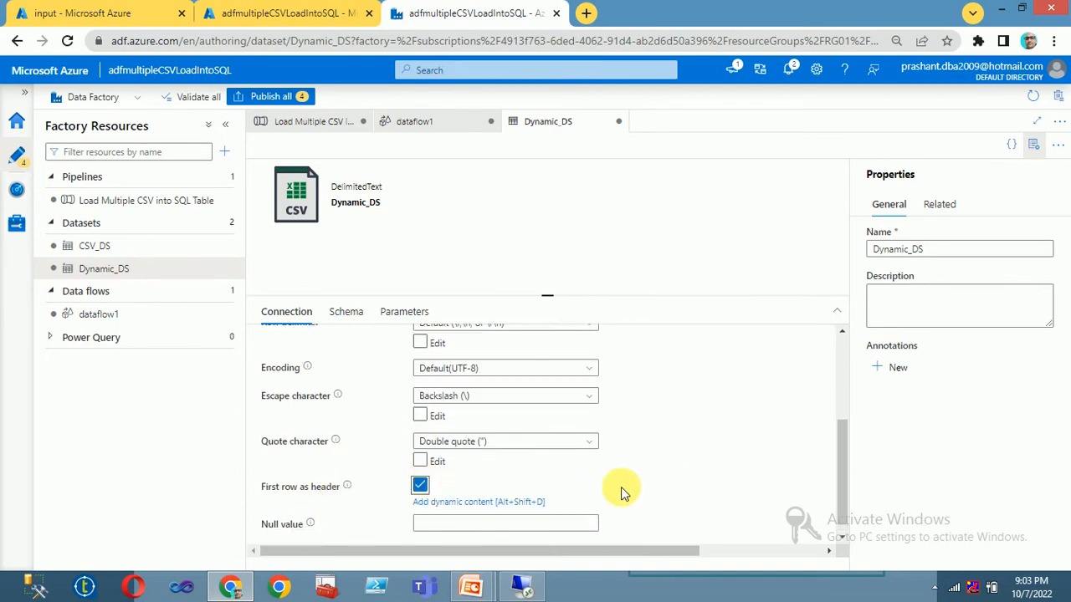
scroll(623, 492, "up", 2)
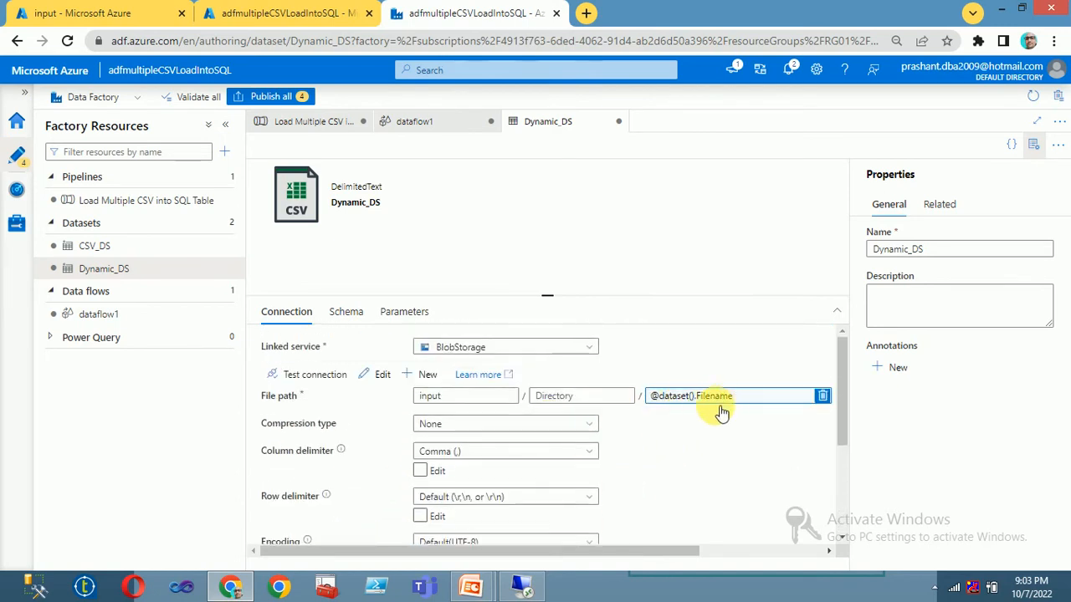
left_click(106, 315)
Step: Add a test parameter, parameter1, to dataflow1 and delete it again
left_click(542, 236)
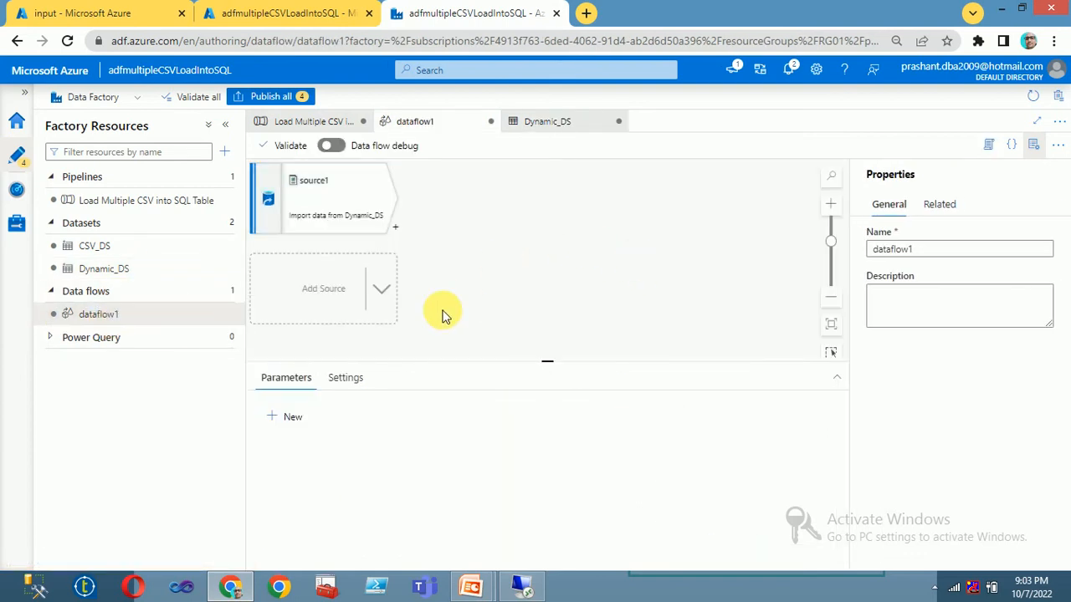
left_click(345, 381)
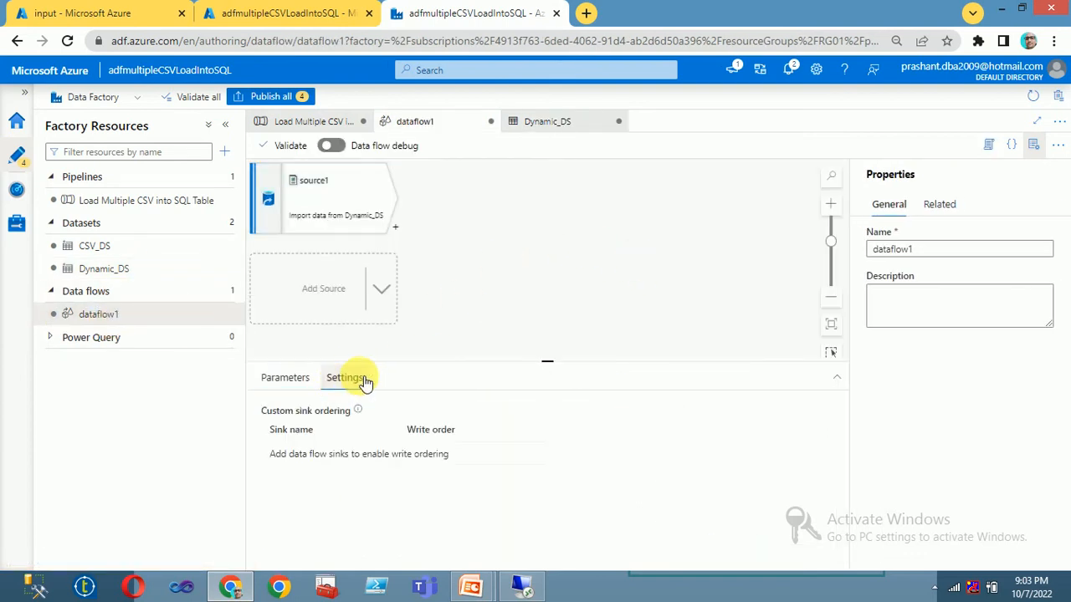
left_click(285, 384)
left_click(289, 418)
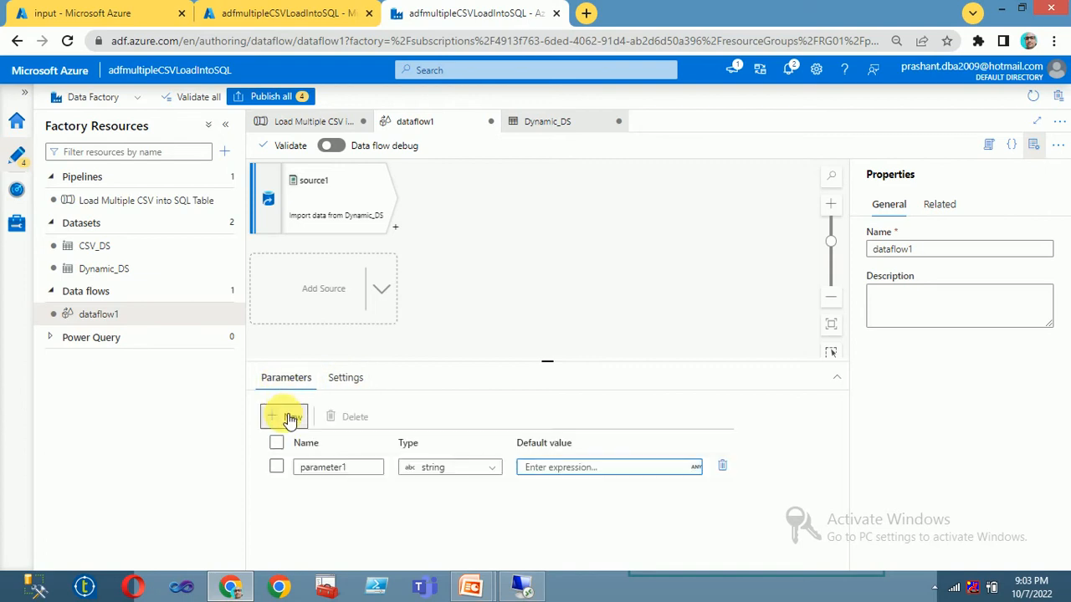
left_click(276, 467)
left_click(346, 416)
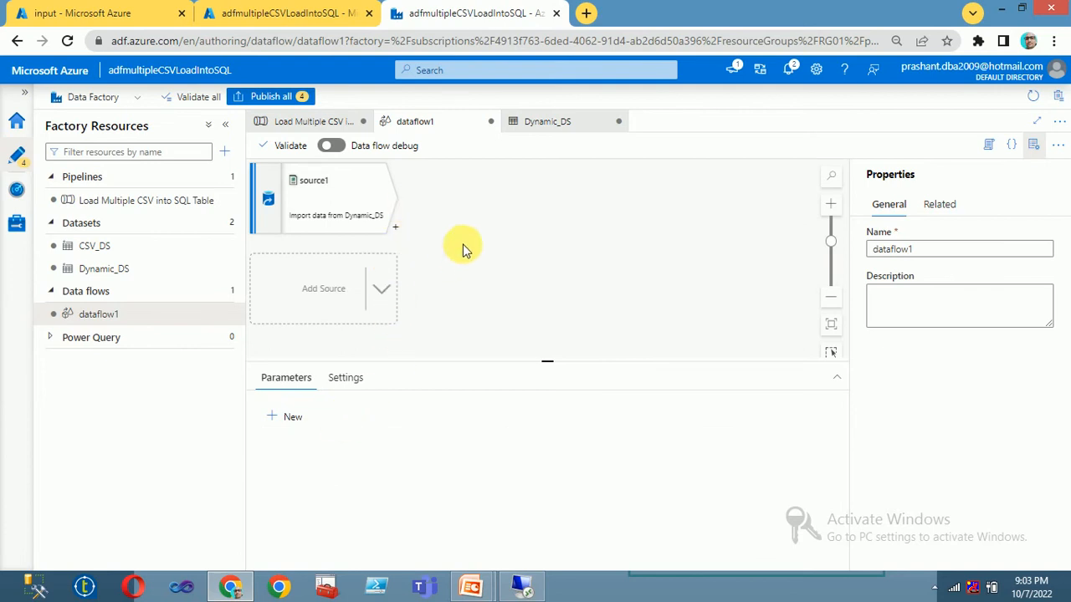
Step: Review source1's source options and general settings in dataflow1
left_click(321, 203)
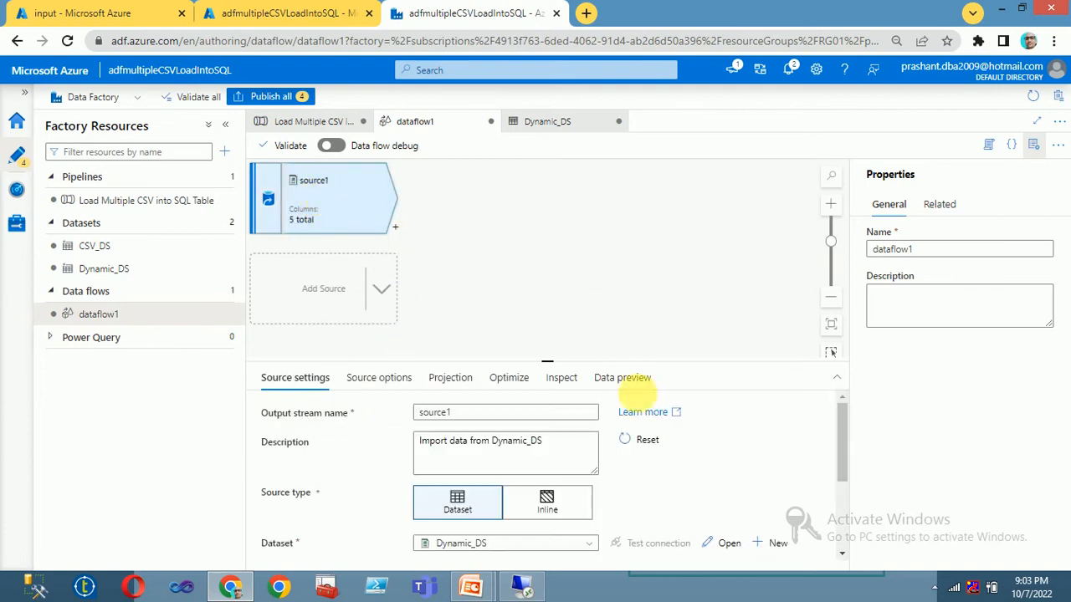
left_click(588, 262)
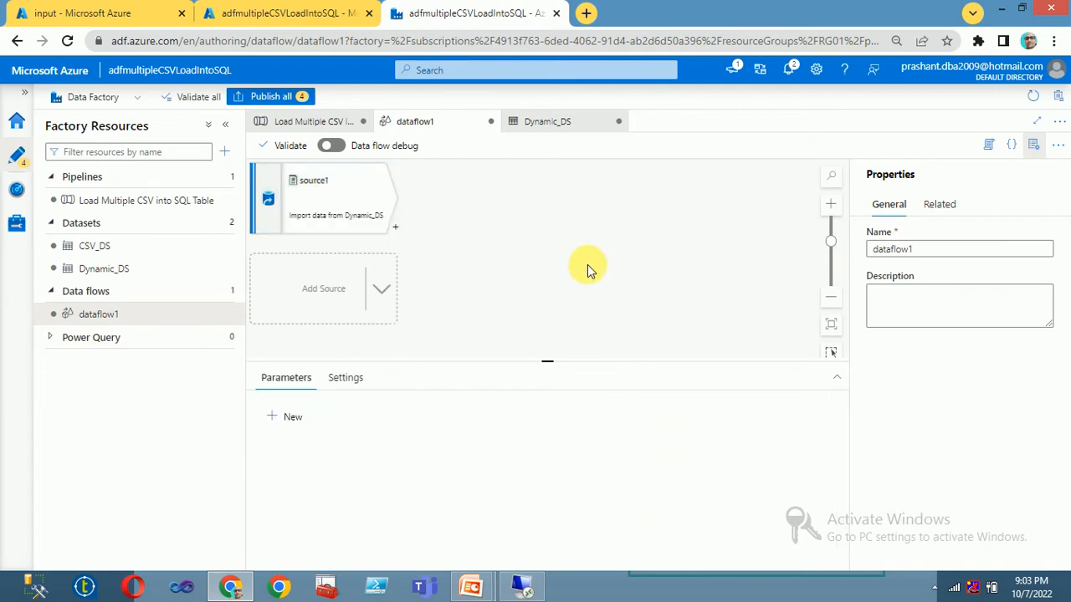
left_click(321, 203)
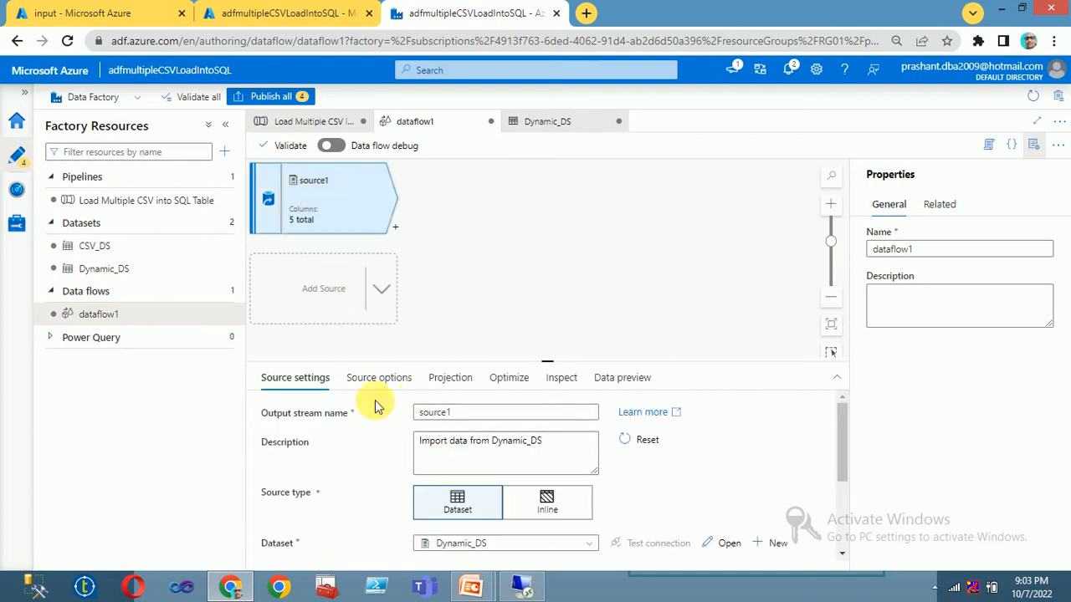
left_click(364, 377)
scroll(471, 487, "down", 5)
left_click(474, 479)
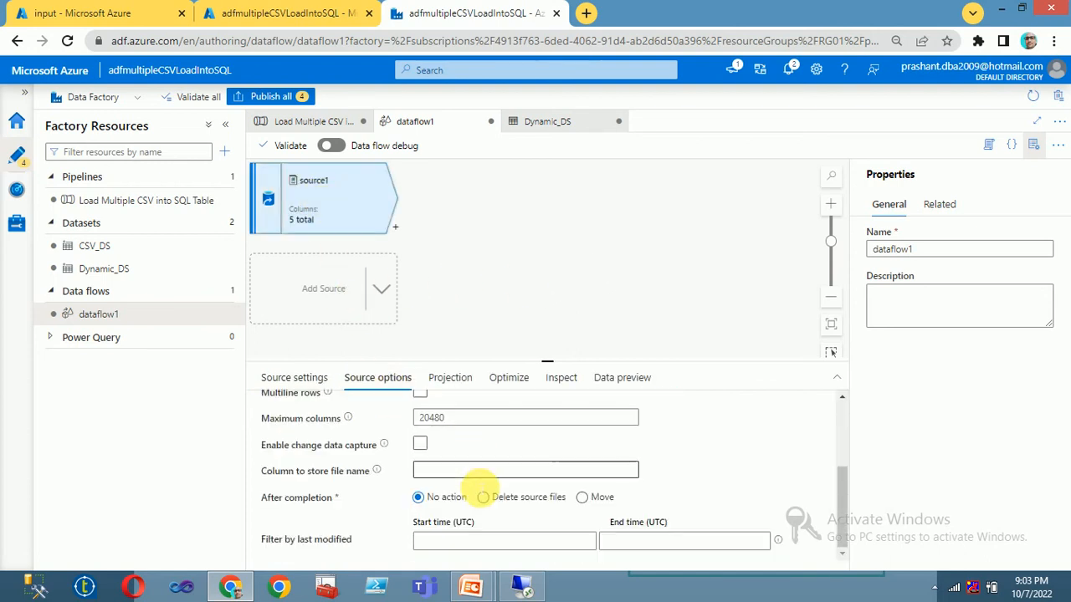
left_click(301, 378)
scroll(544, 487, "down", 1)
scroll(547, 487, "up", 1)
scroll(471, 519, "down", 3)
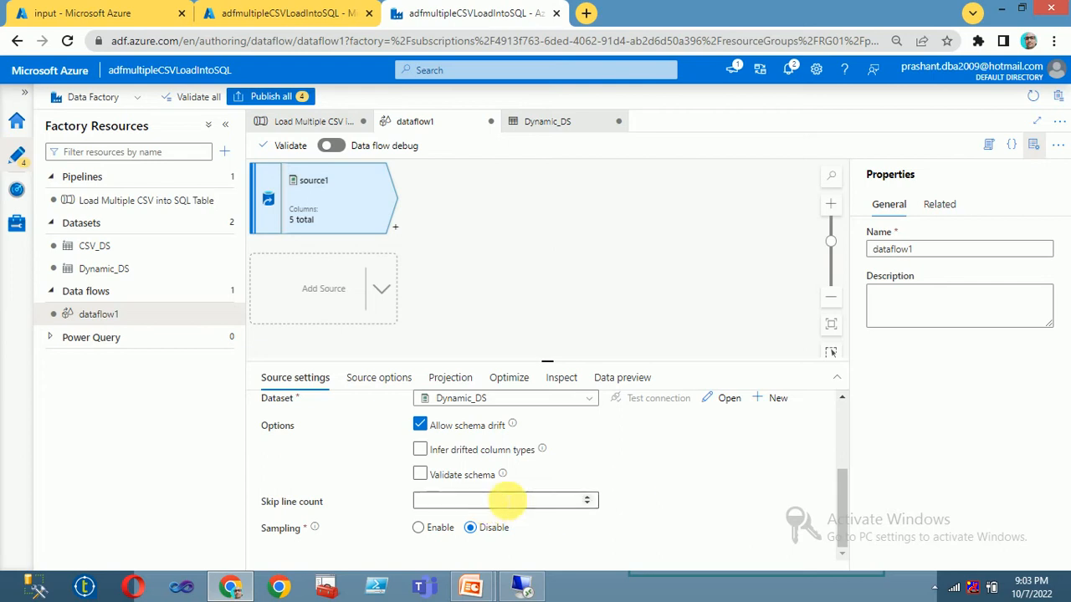
scroll(502, 489, "up", 3)
scroll(636, 508, "down", 1)
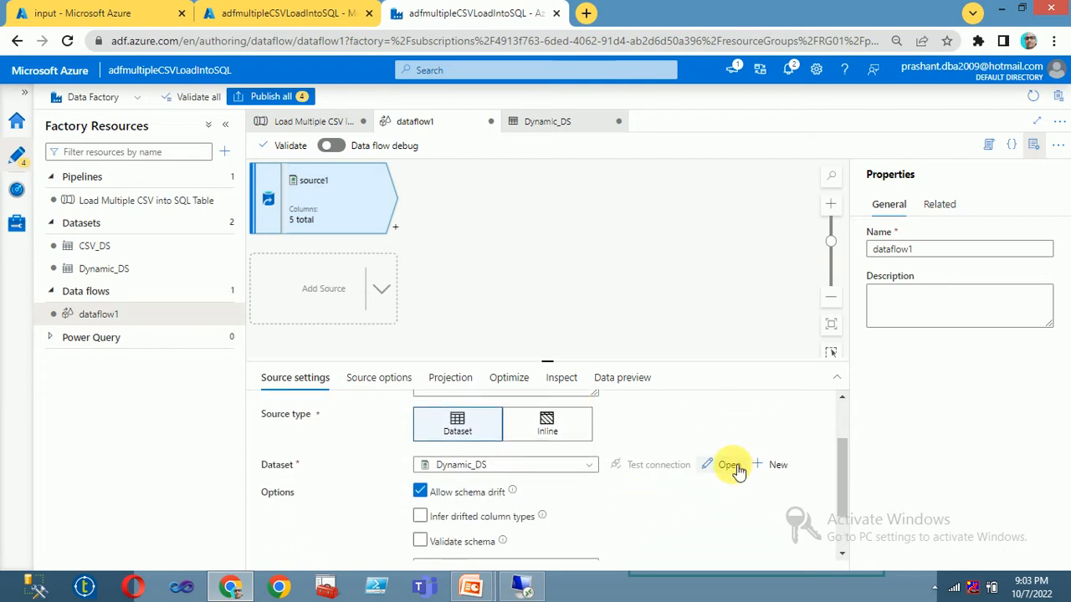
Step: Check Dynamic_DS's Filename parameter from source1, then return to dataflow1
left_click(728, 465)
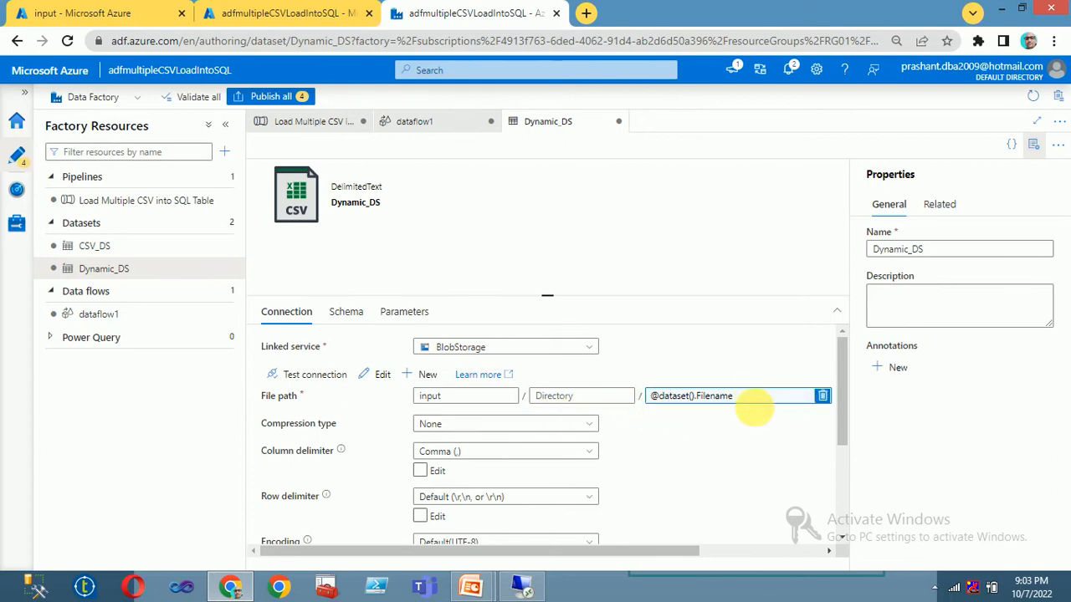
scroll(658, 460, "down", 3)
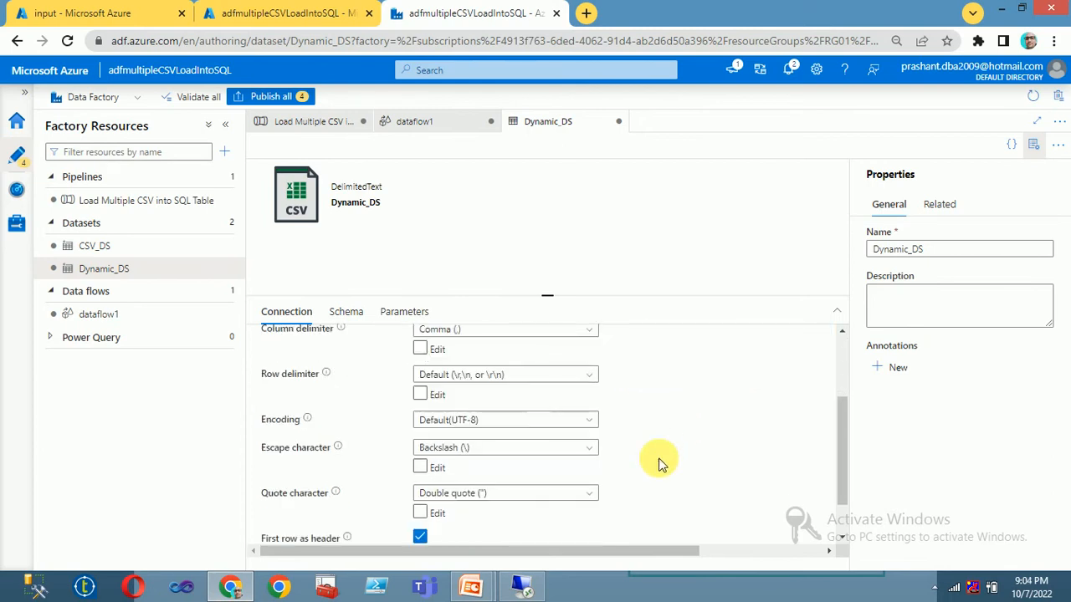
scroll(658, 460, "up", 3)
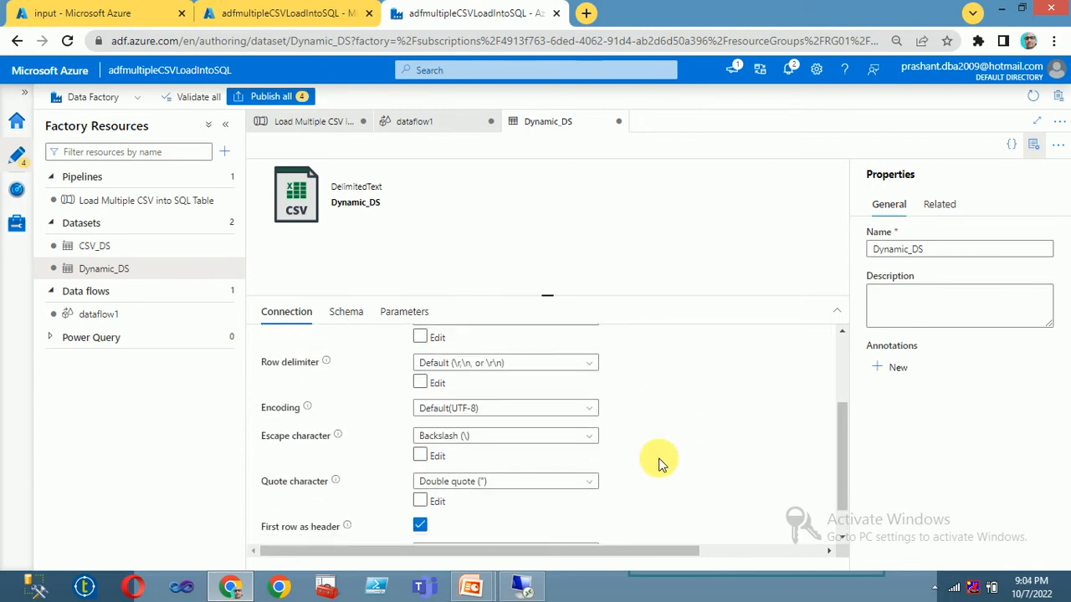
left_click(404, 311)
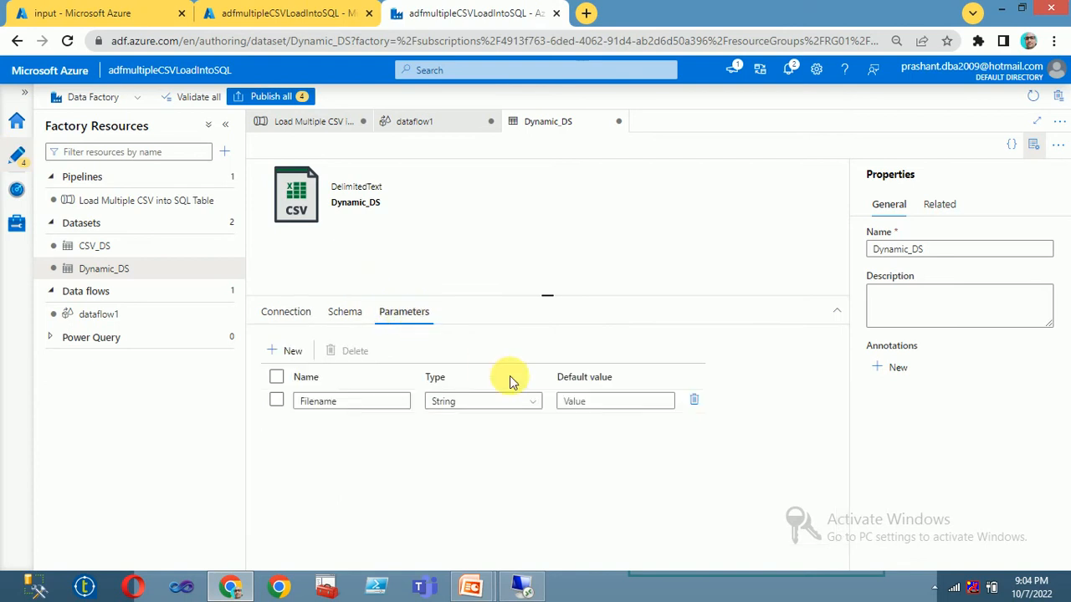
left_click(286, 313)
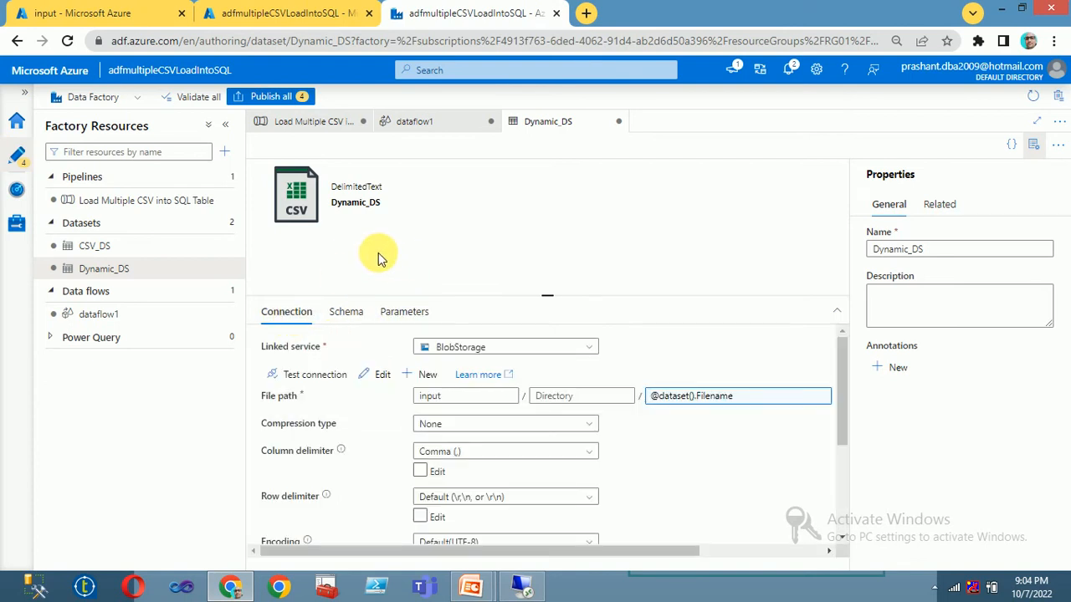
left_click(111, 315)
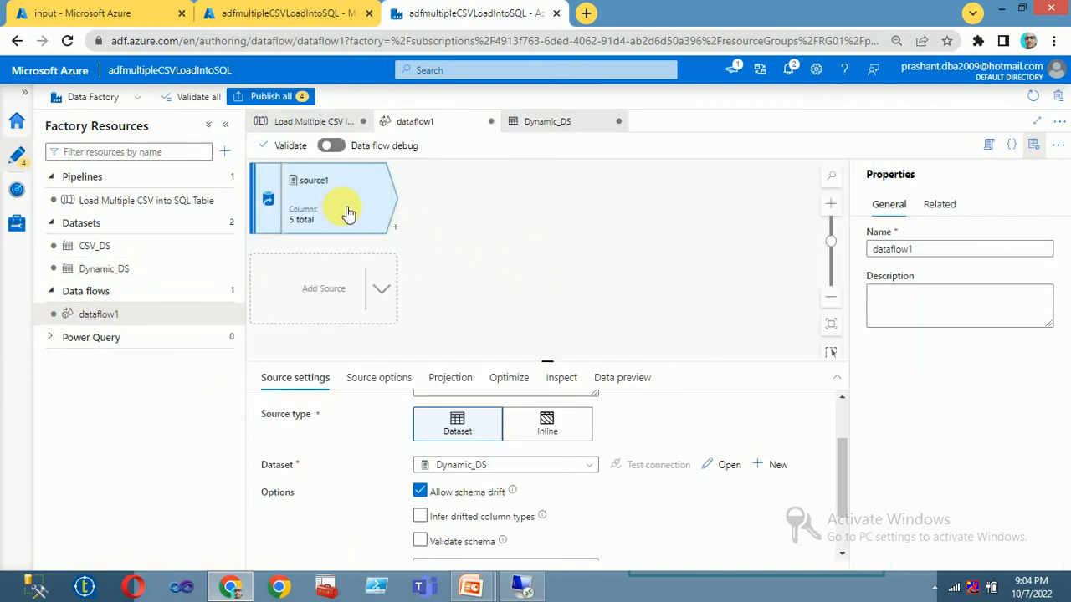
Step: Add sink1 after source1 and start a new dataset from its Dataset list
left_click(399, 229)
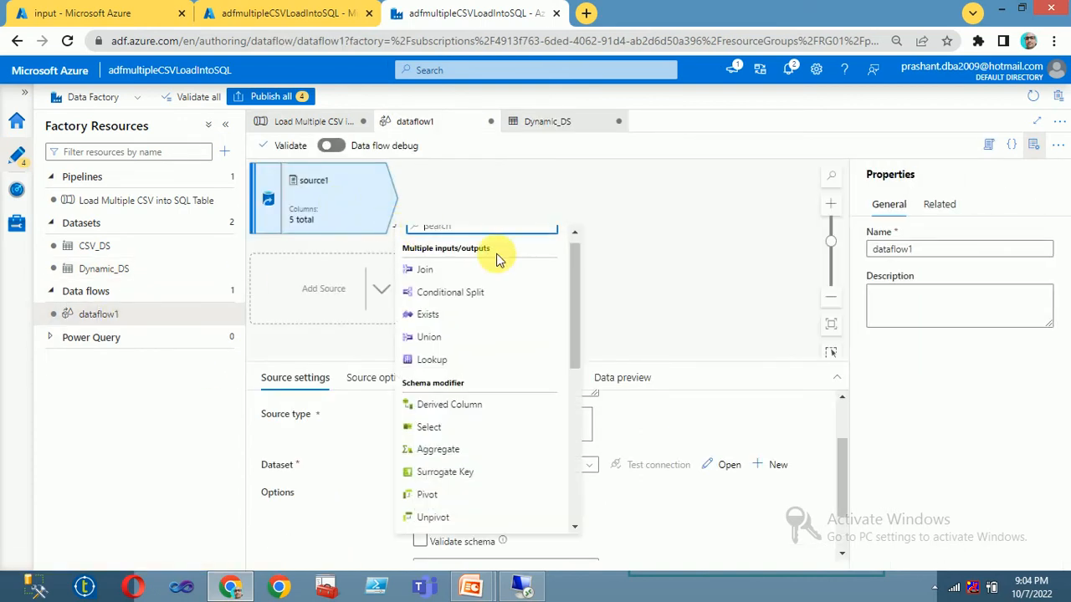
scroll(497, 481, "down", 8)
left_click(425, 523)
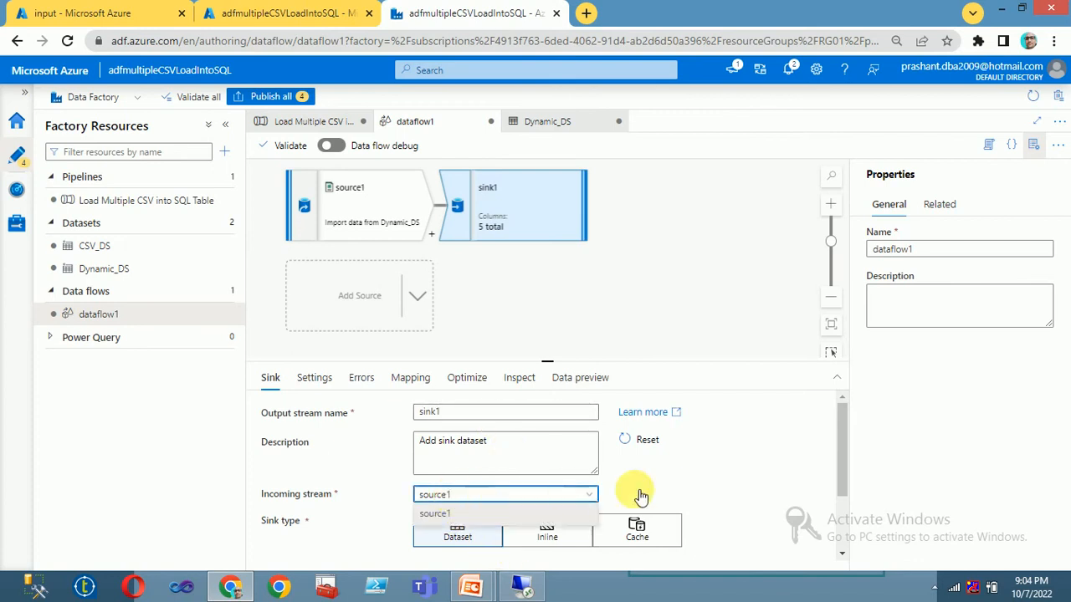
scroll(655, 489, "down", 2)
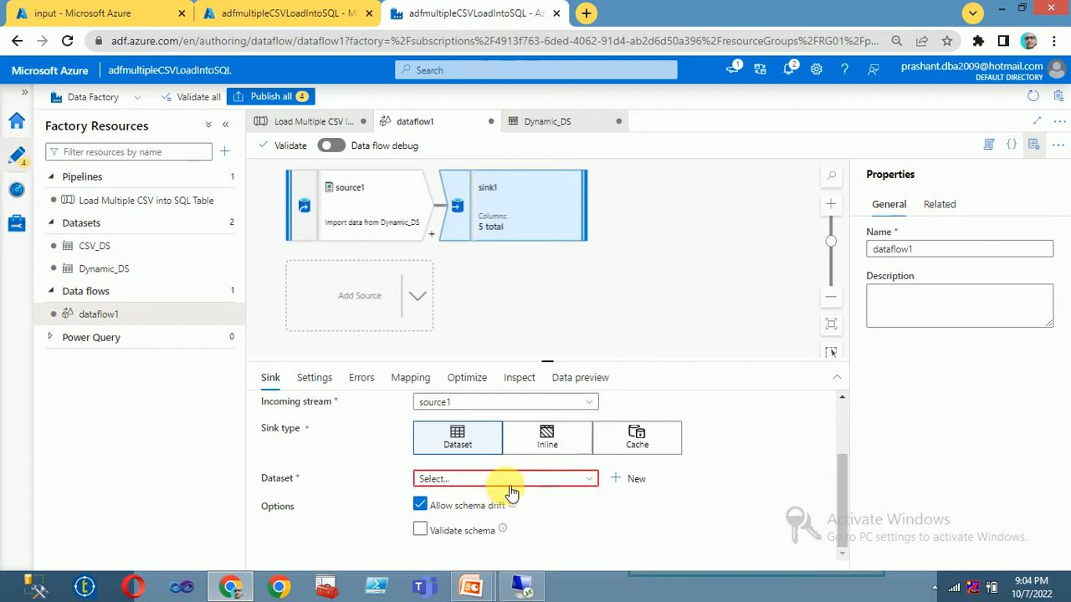
left_click(512, 483)
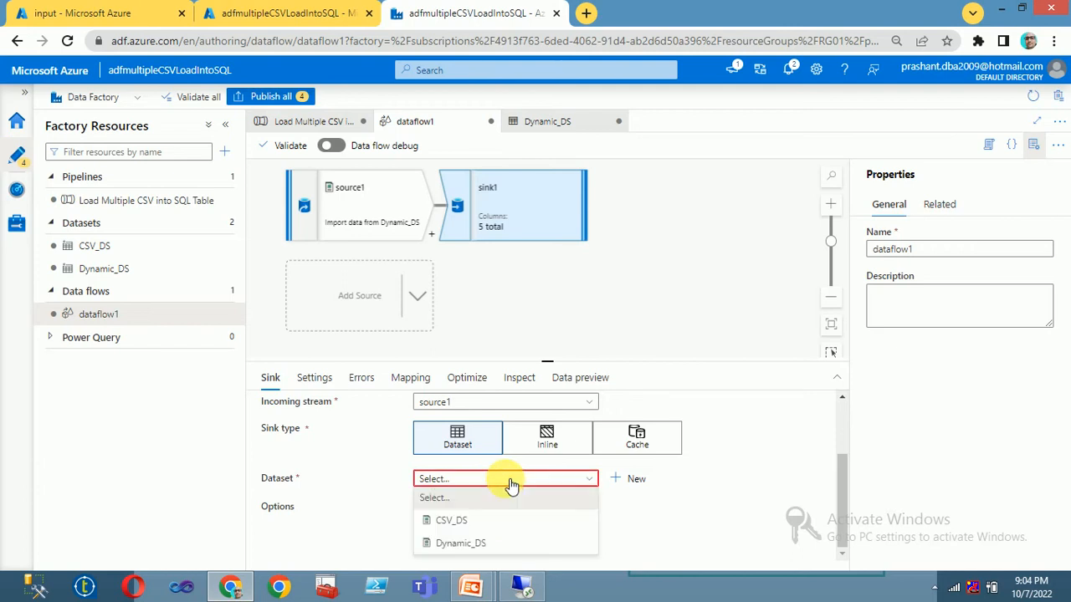
left_click(637, 480)
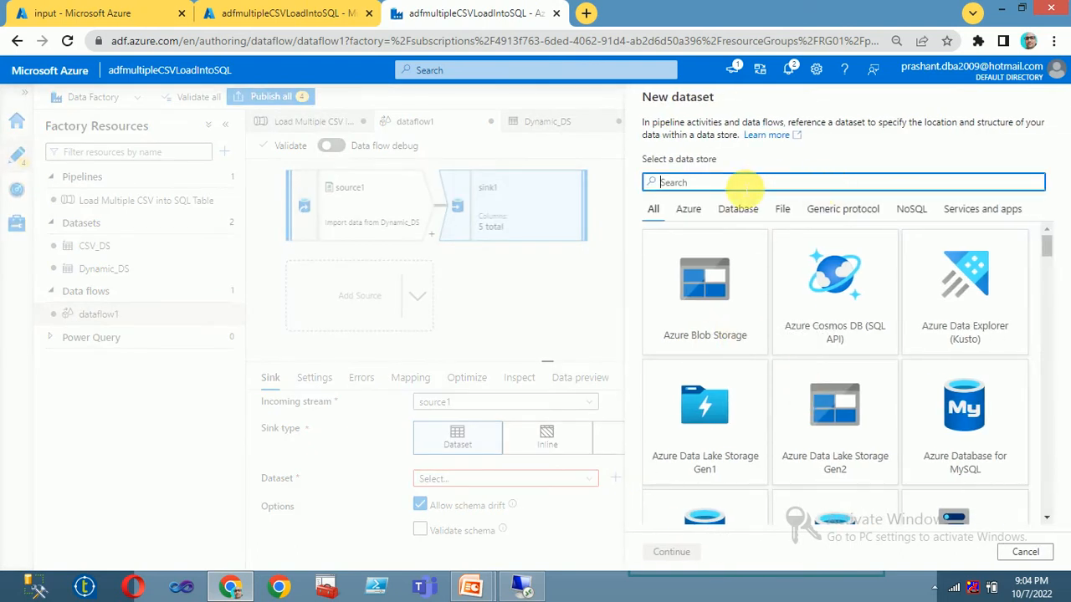
Step: Choose SQL server as the data store and name the dataset SQLServer_DS
type("sql")
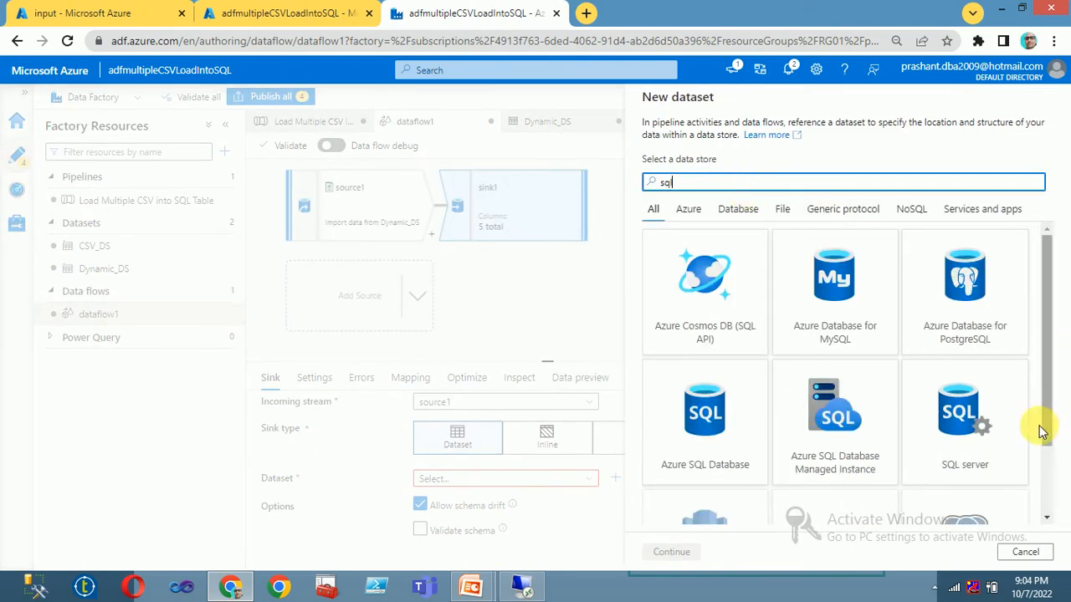
left_click(962, 407)
left_click(670, 551)
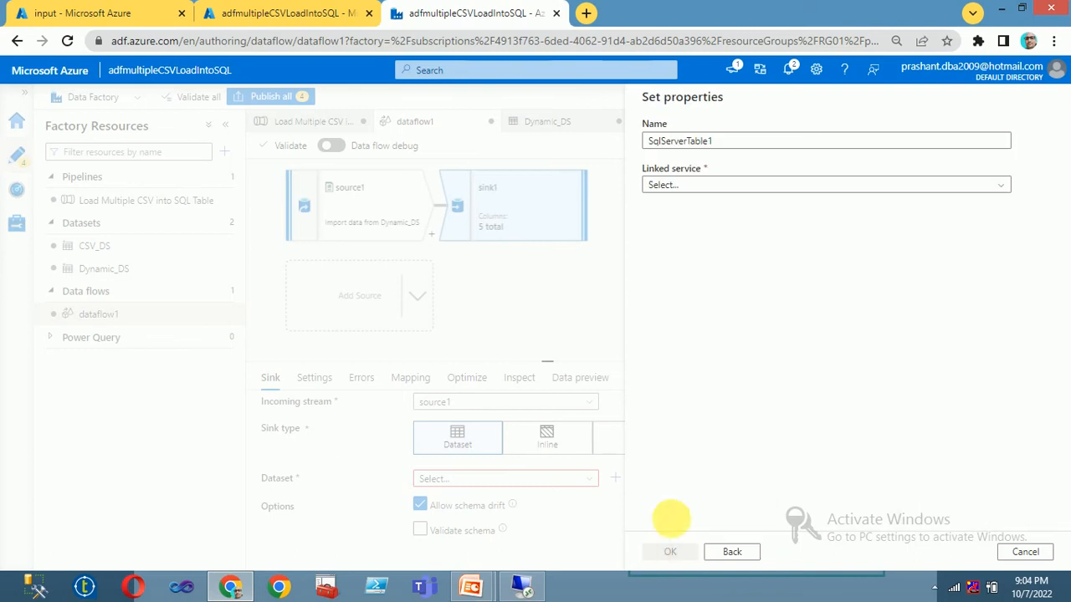
left_click(770, 144)
left_click_drag(771, 147, 320, 159)
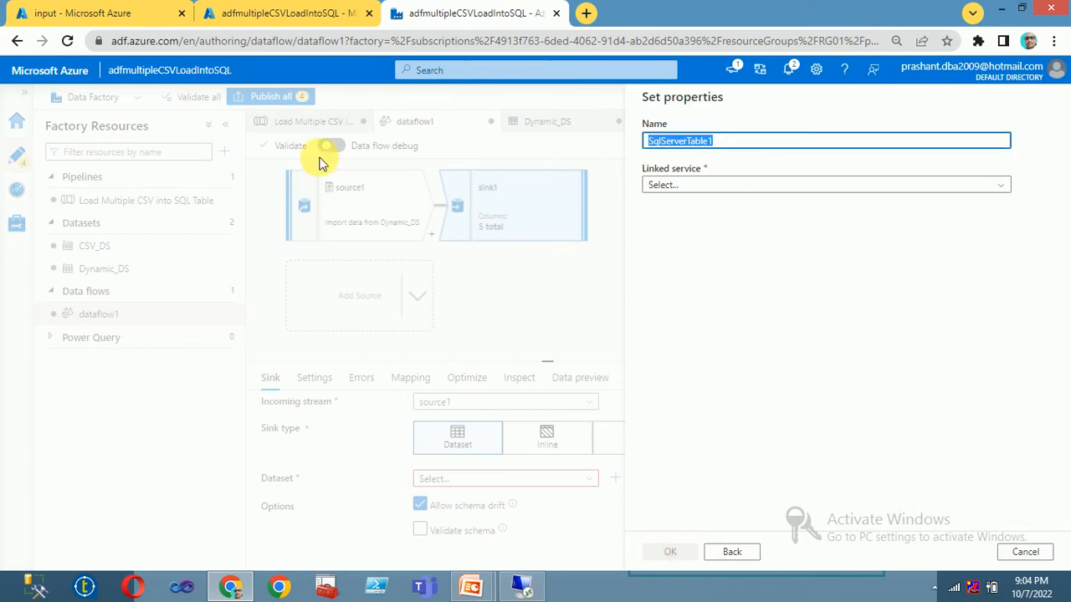
type("SQLServer_DS")
key("Tab")
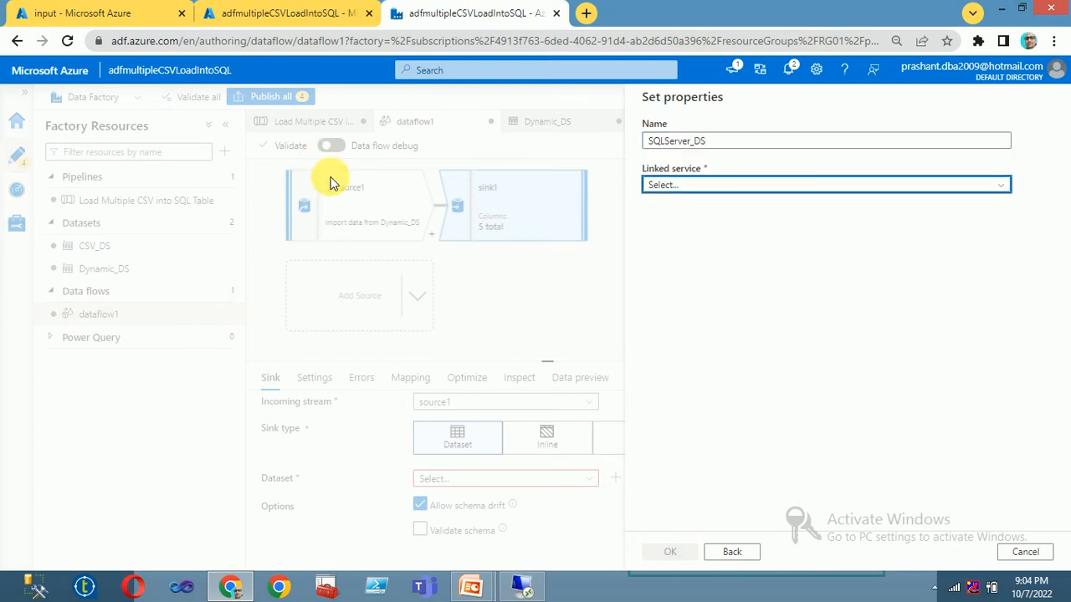
Step: Start a new SQL Server linked service for SQLServer_DS
left_click(658, 186)
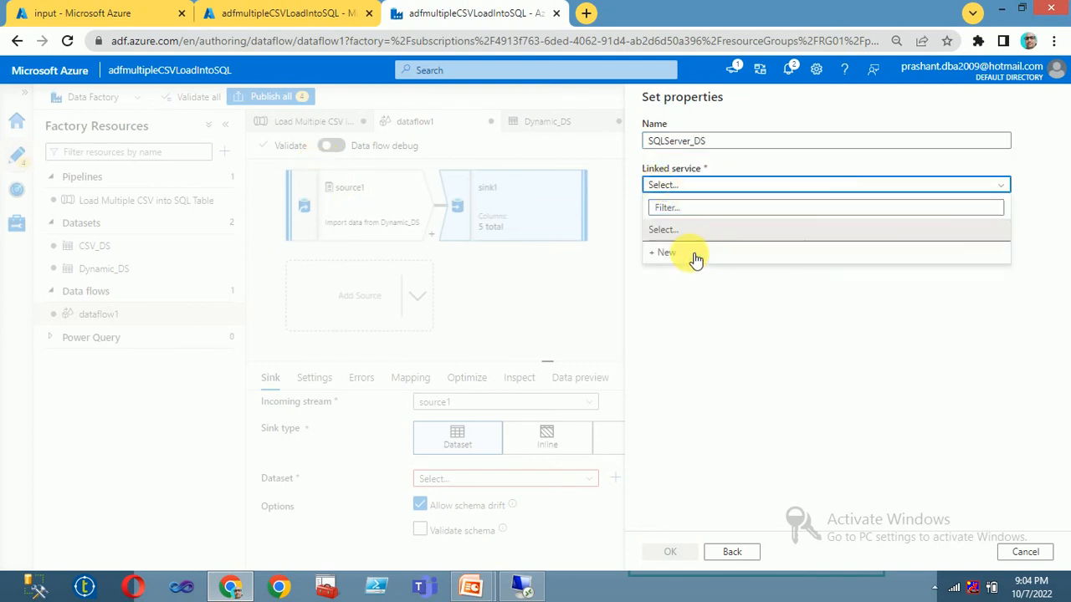
left_click(690, 251)
left_click(681, 338)
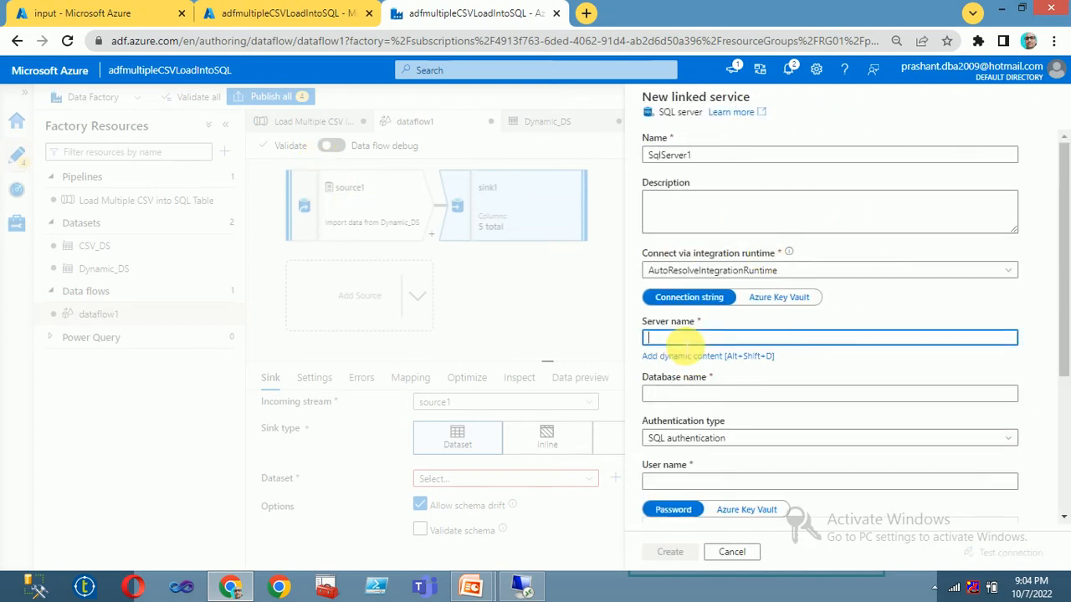
Step: Copy server address 4.240.80.40 from SSMS's Connect dialog into the linked service's Server name
left_click(518, 585)
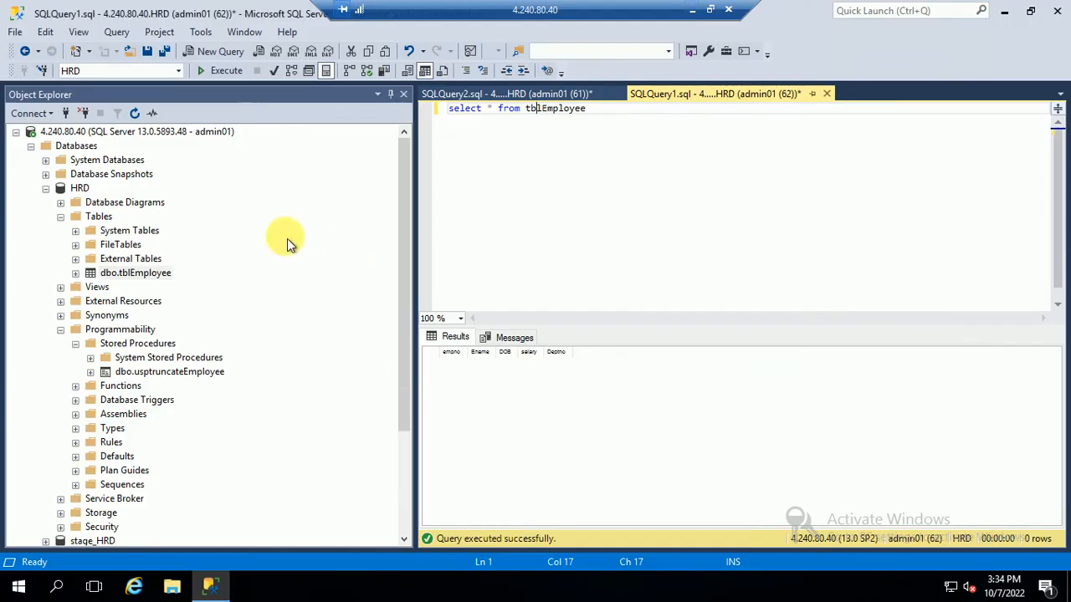
right_click(117, 134)
left_click(220, 147)
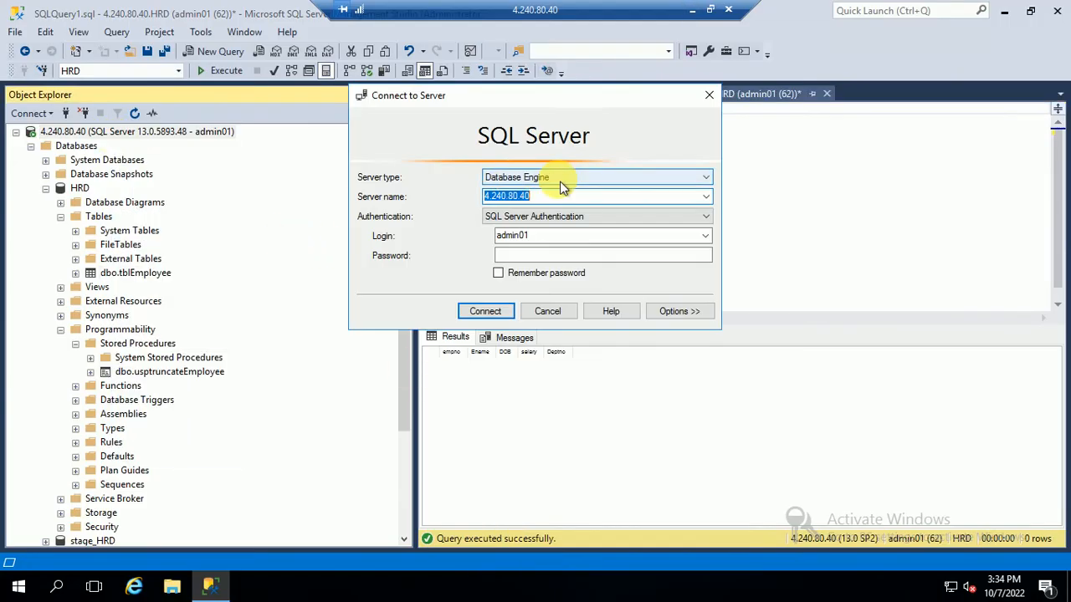
left_click(691, 9)
type("4.240.80.40")
left_click(680, 393)
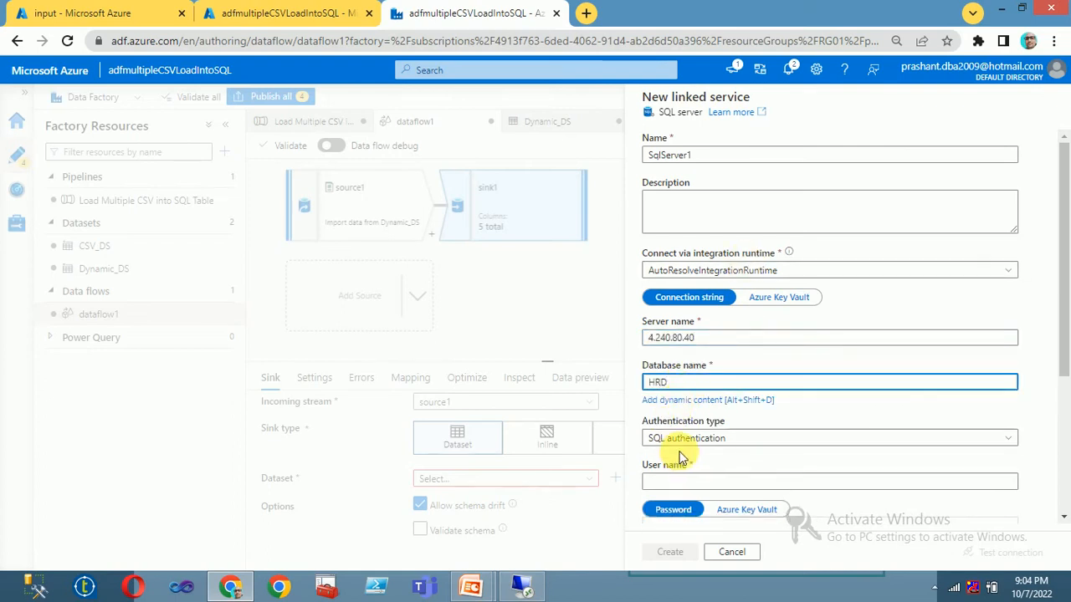
Step: Enter the SQL login user name and password, then create linked service SqlServer1 for HRD
left_click(677, 481)
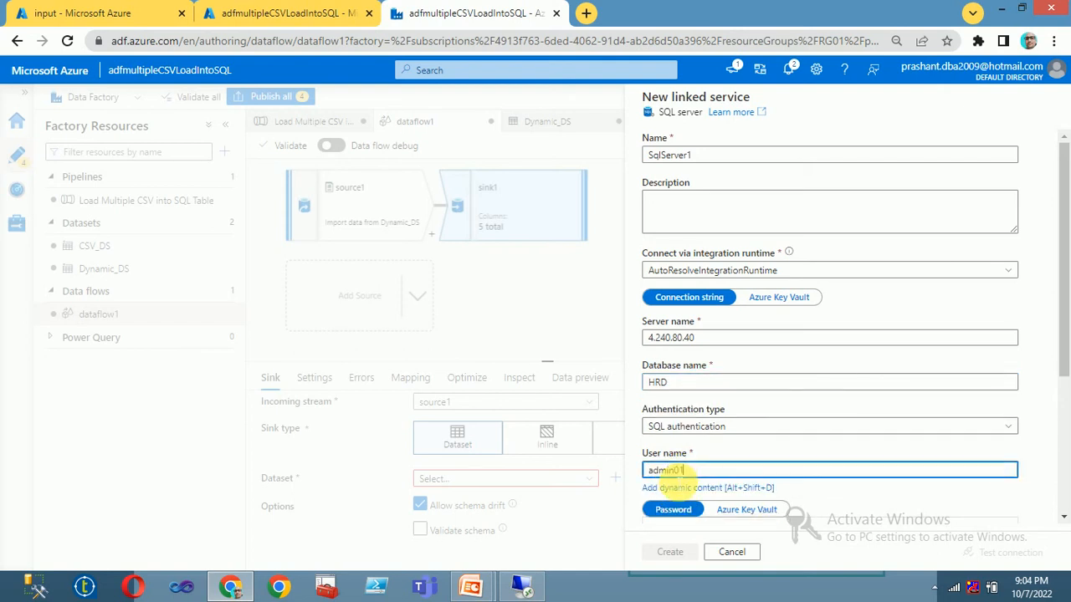
type("admin01")
key("Tab")
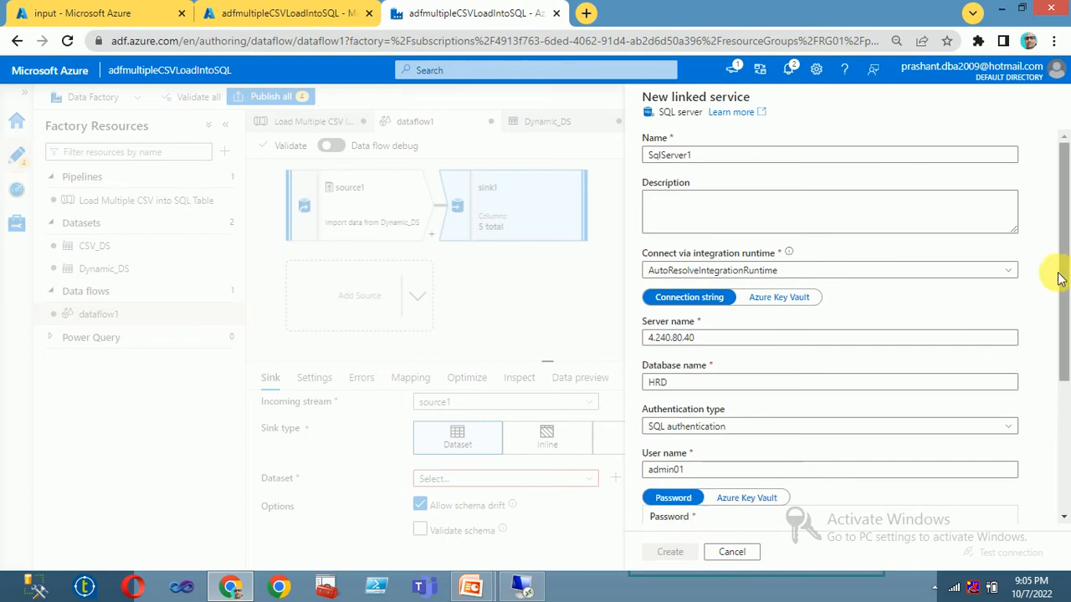
scroll(690, 418, "down", 3)
left_click(680, 343)
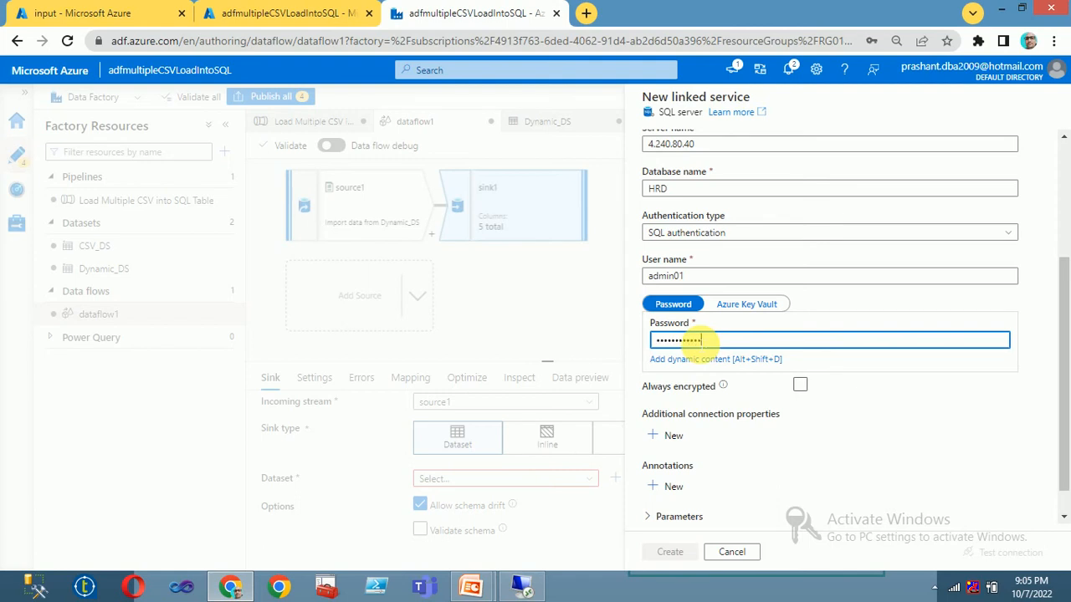
scroll(797, 478, "down", 1)
left_click(679, 552)
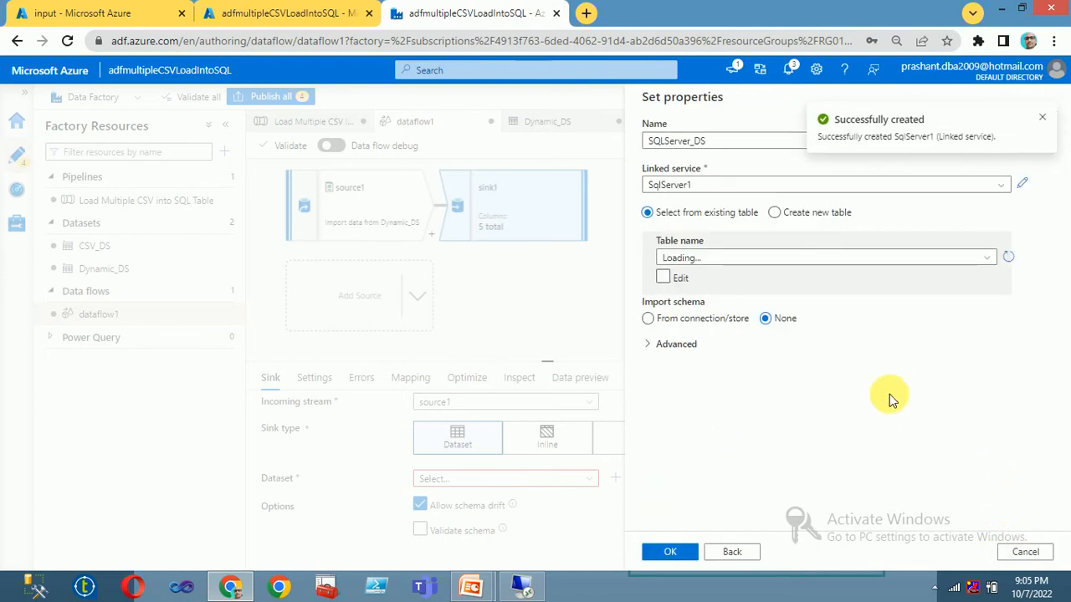
Step: Point SQLServer_DS at table dbo.tblEmployee and save it as sink1's dataset
left_click(667, 554)
left_click(763, 258)
left_click(686, 297)
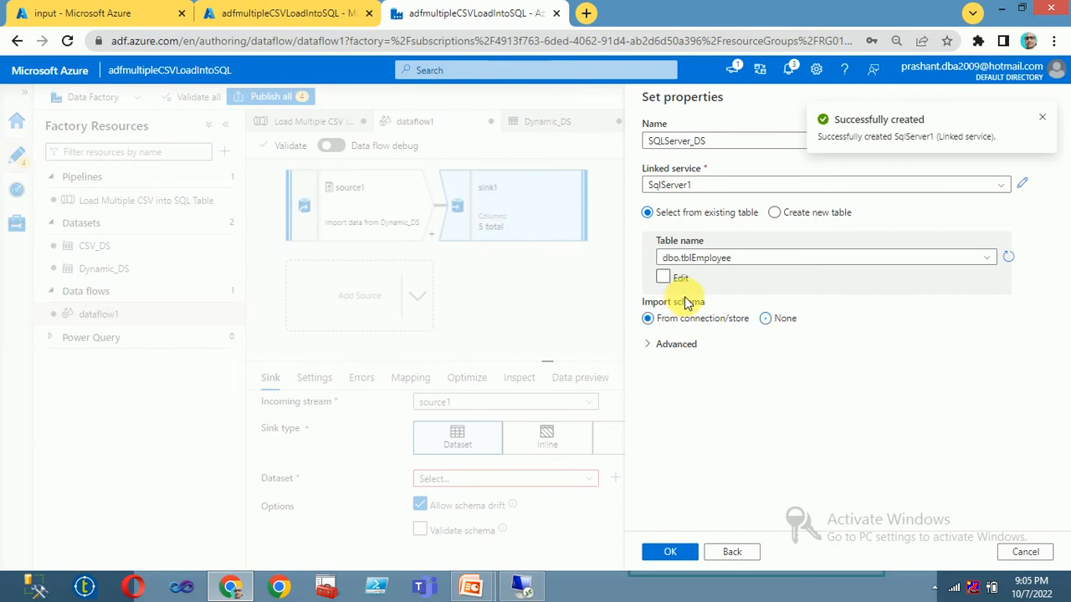
left_click(679, 554)
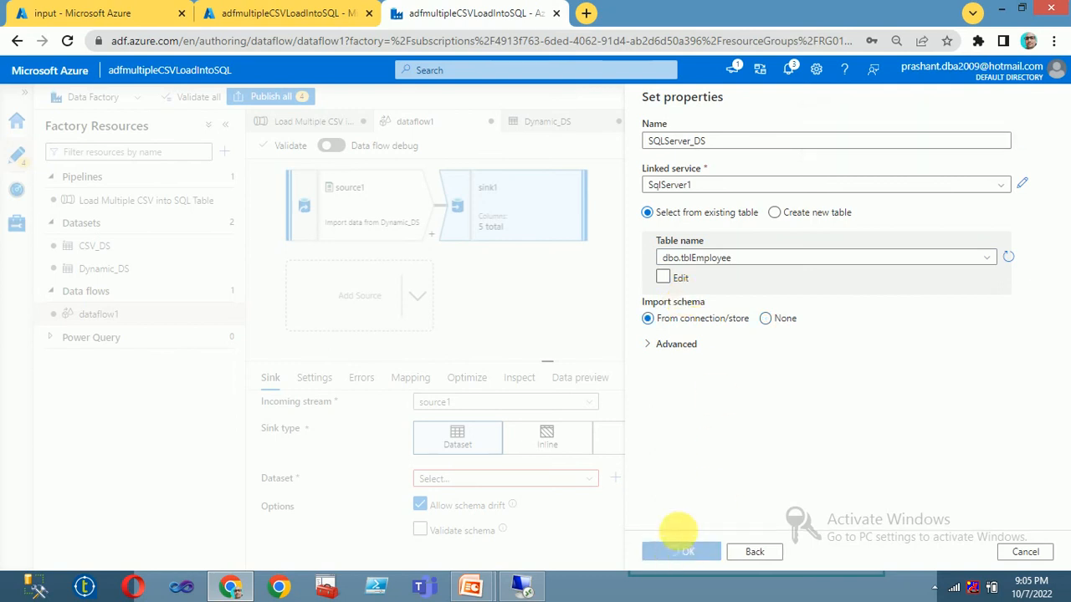
left_click(765, 320)
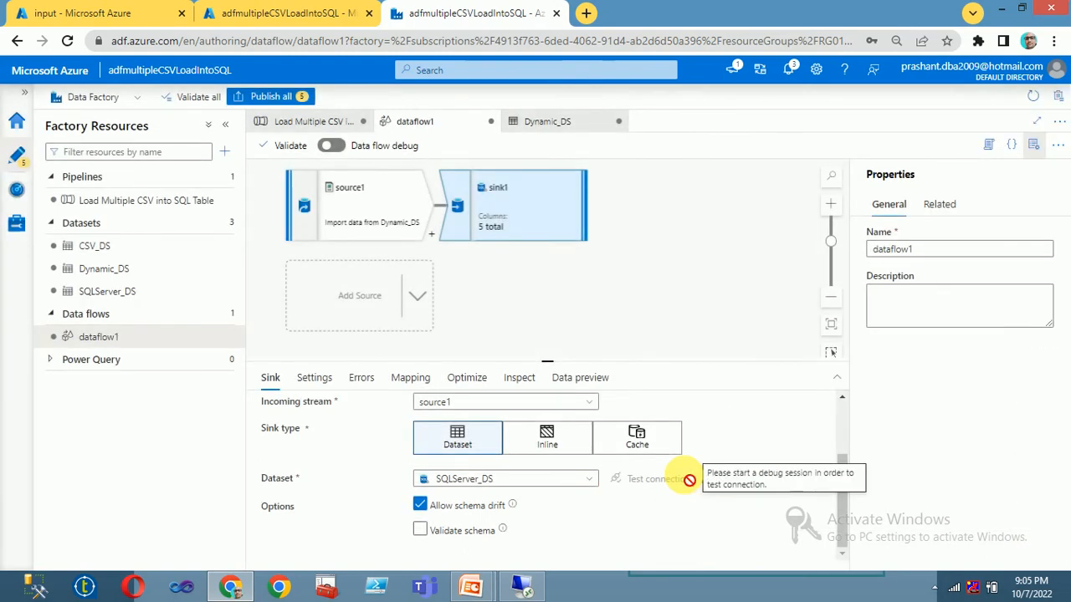
left_click(524, 292)
Step: Review source1's source settings and options, then view its projection listing string columns Column_1 to Column_5
left_click(374, 214)
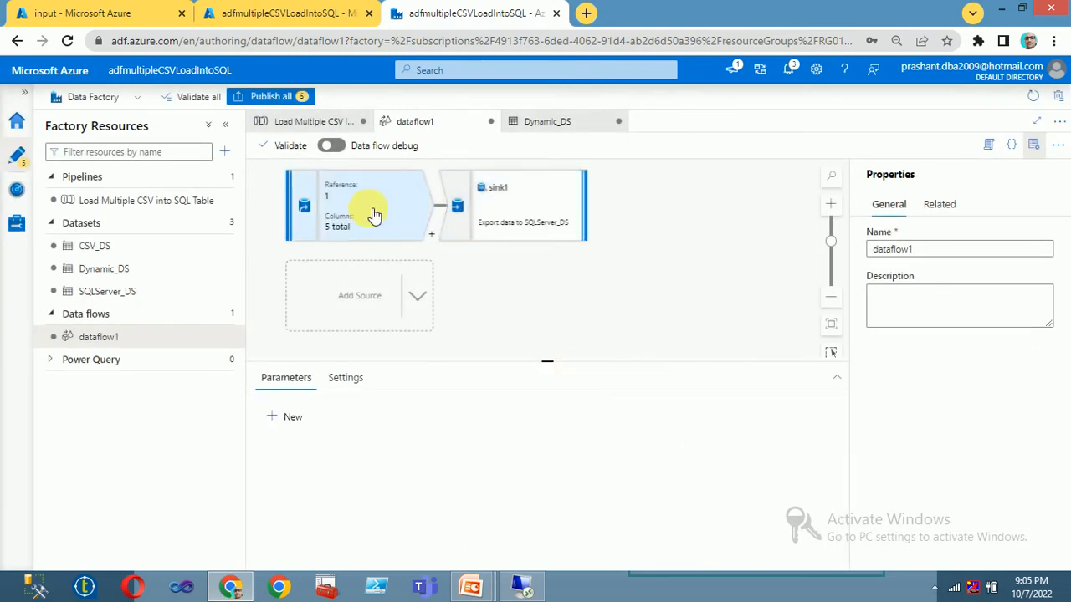
scroll(598, 452, "down", 3)
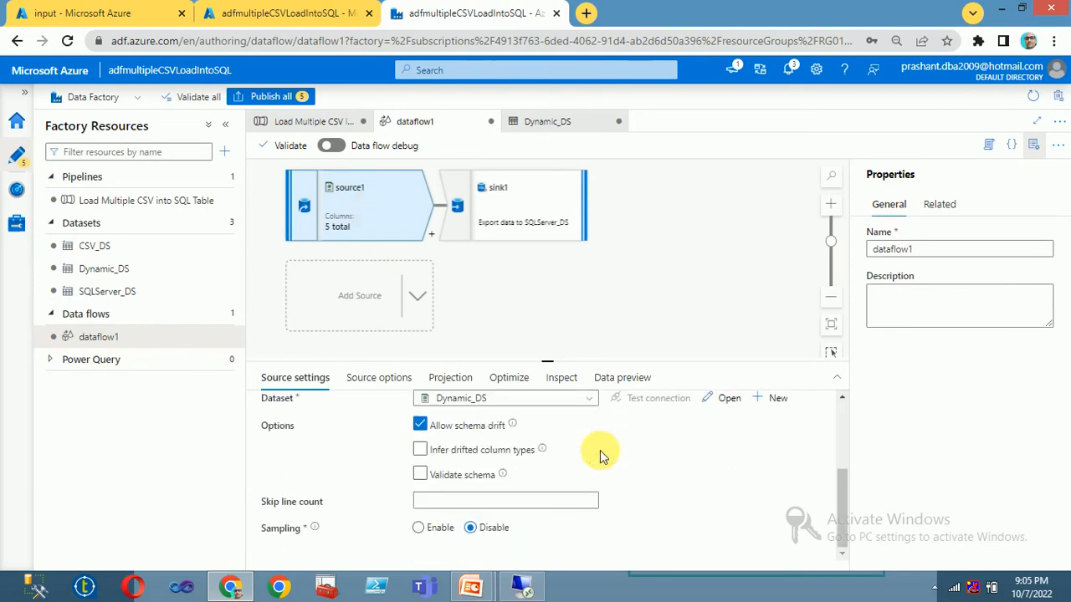
scroll(597, 452, "up", 5)
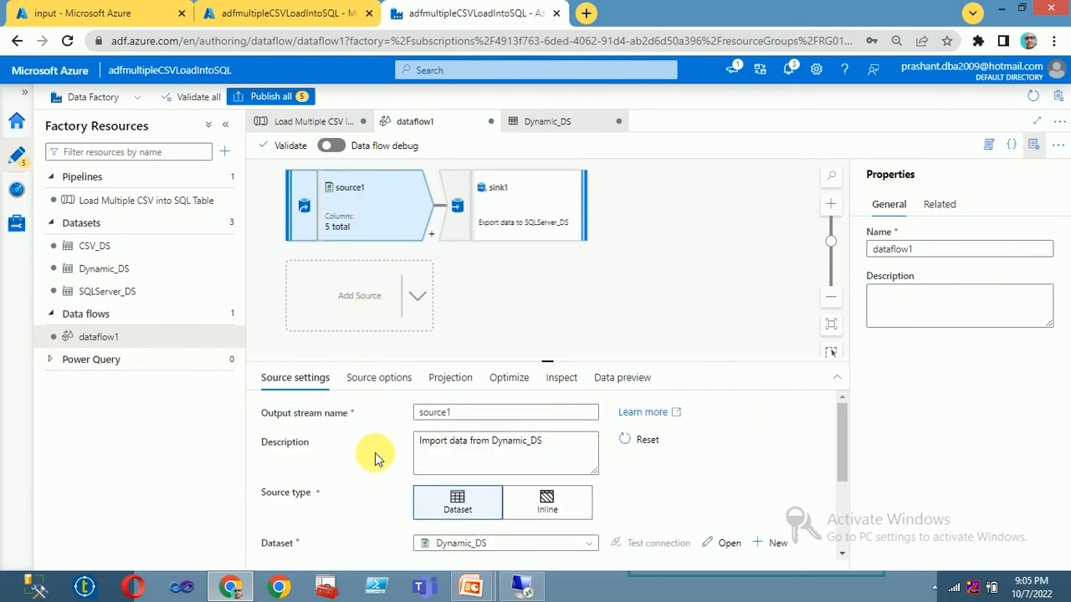
left_click(375, 378)
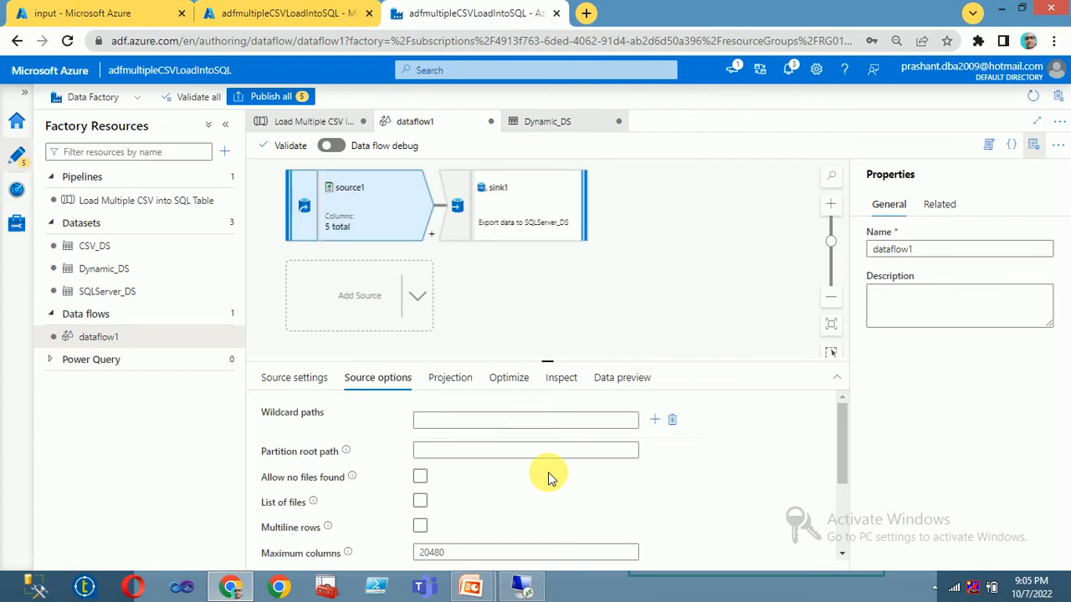
scroll(551, 478, "down", 3)
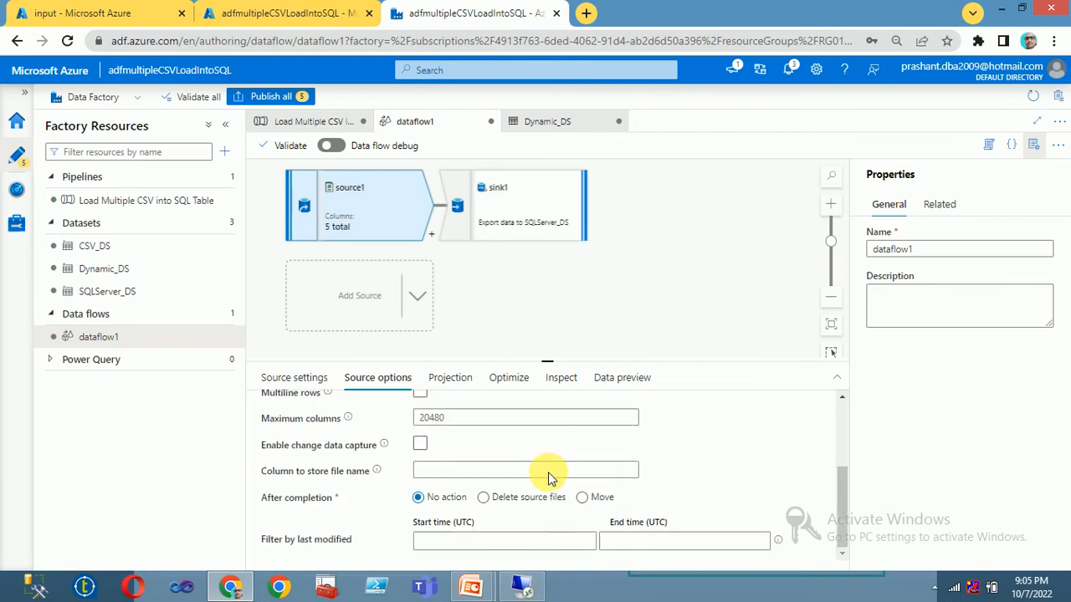
scroll(502, 452, "up", 3)
left_click(451, 377)
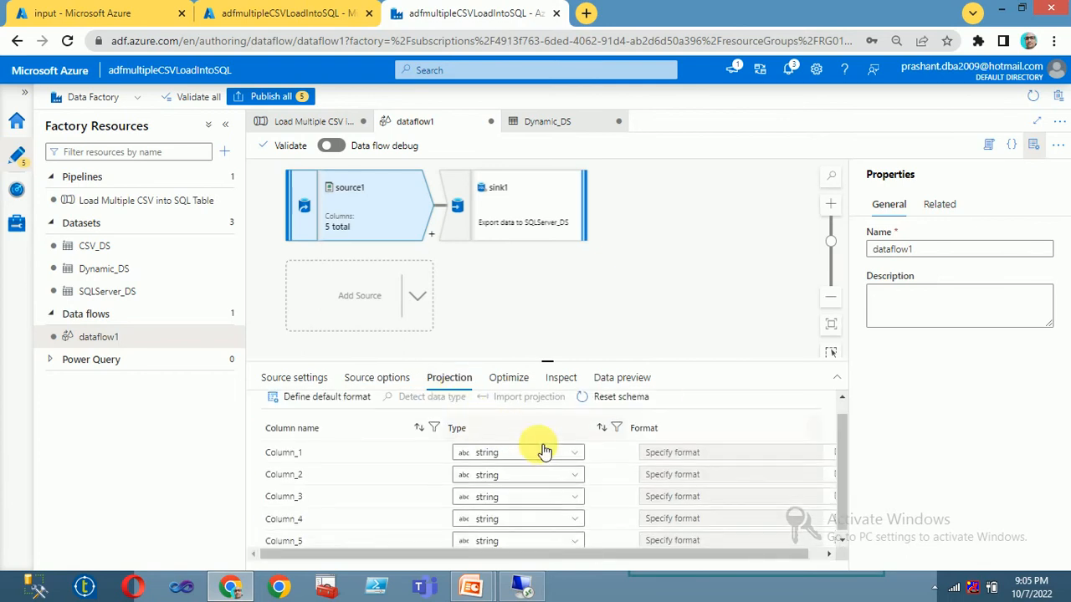
scroll(418, 449, "up", 1)
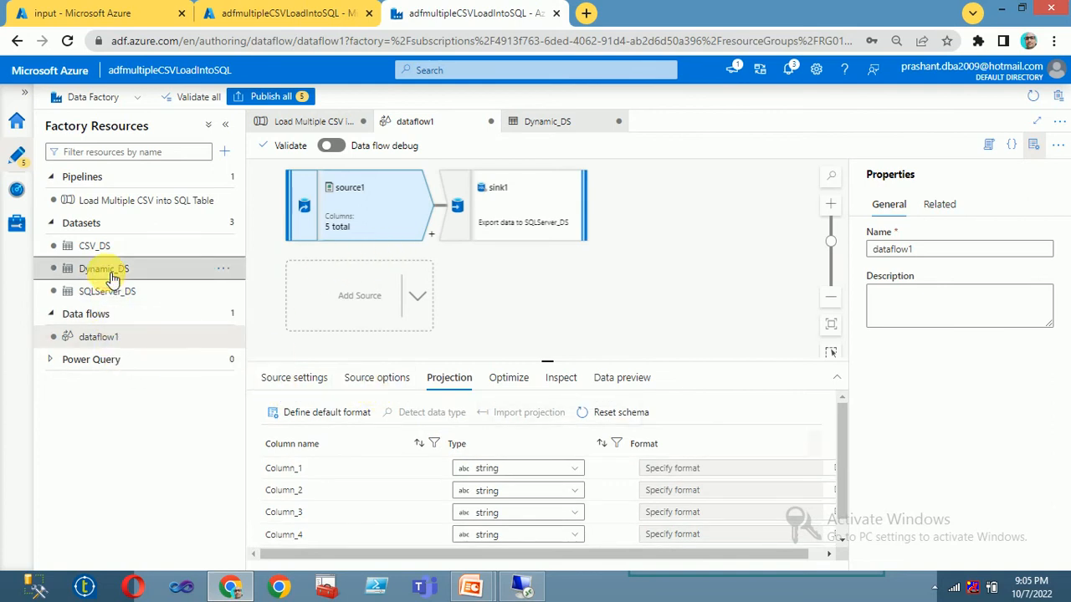
Step: Open the Dynamic_DS dataset and inspect its dynamic file name expression without changing it
left_click(113, 276)
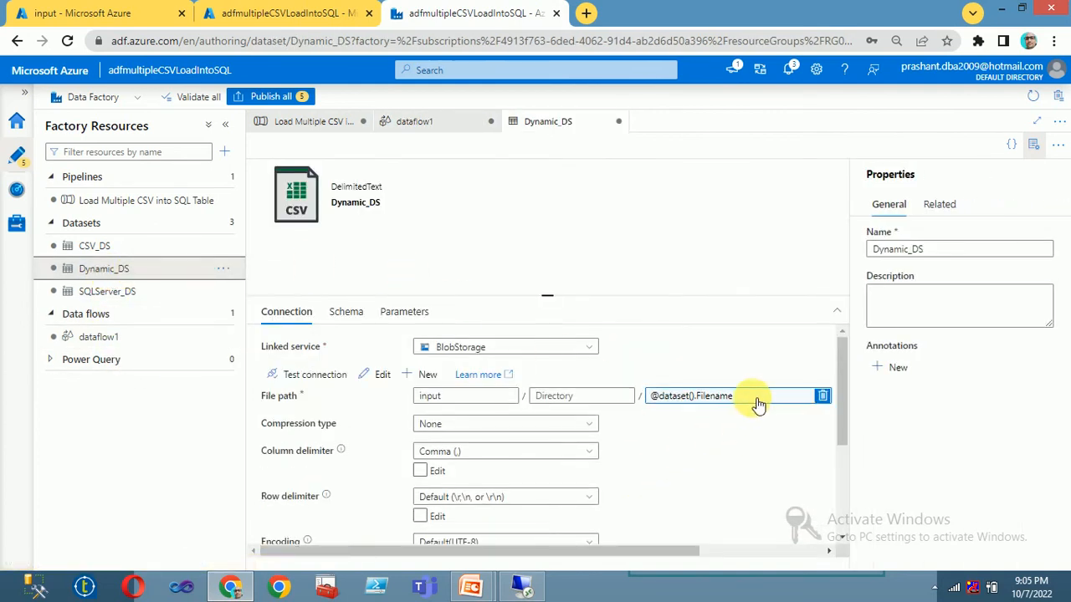
left_click(750, 398)
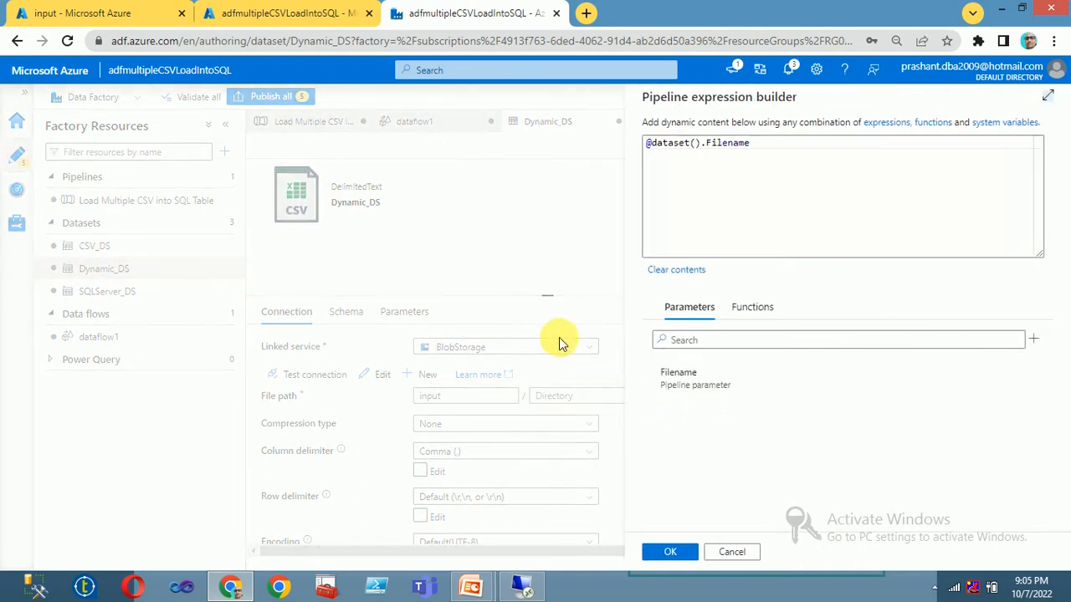
left_click(734, 553)
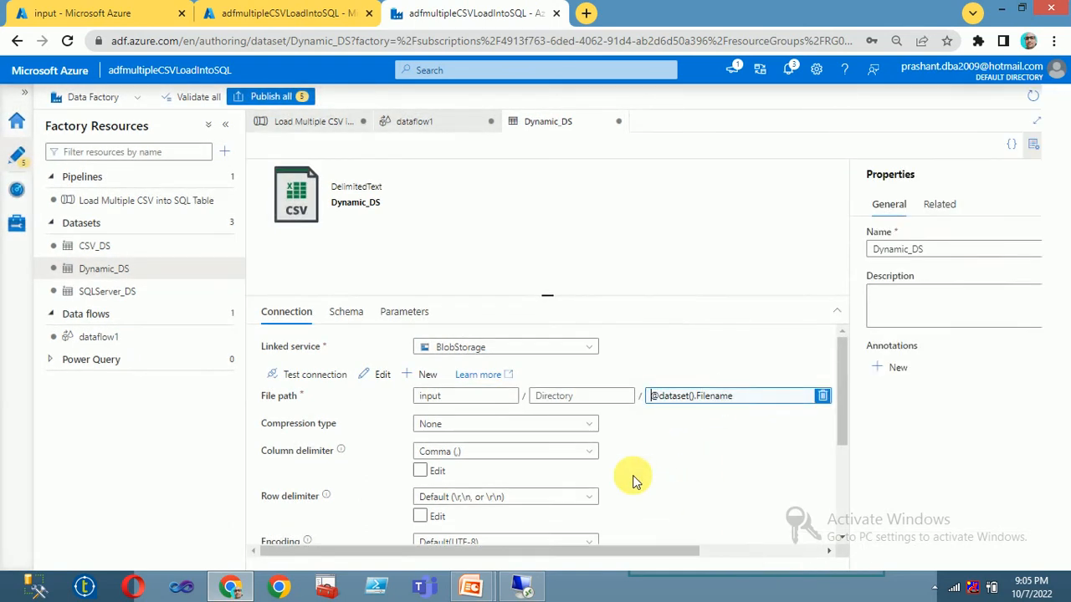
Step: Clear Dynamic_DS's schema and reimport it from emp.csv, giving empno, ename, dob, salary and deptno
left_click(339, 312)
left_click(368, 347)
left_click(326, 350)
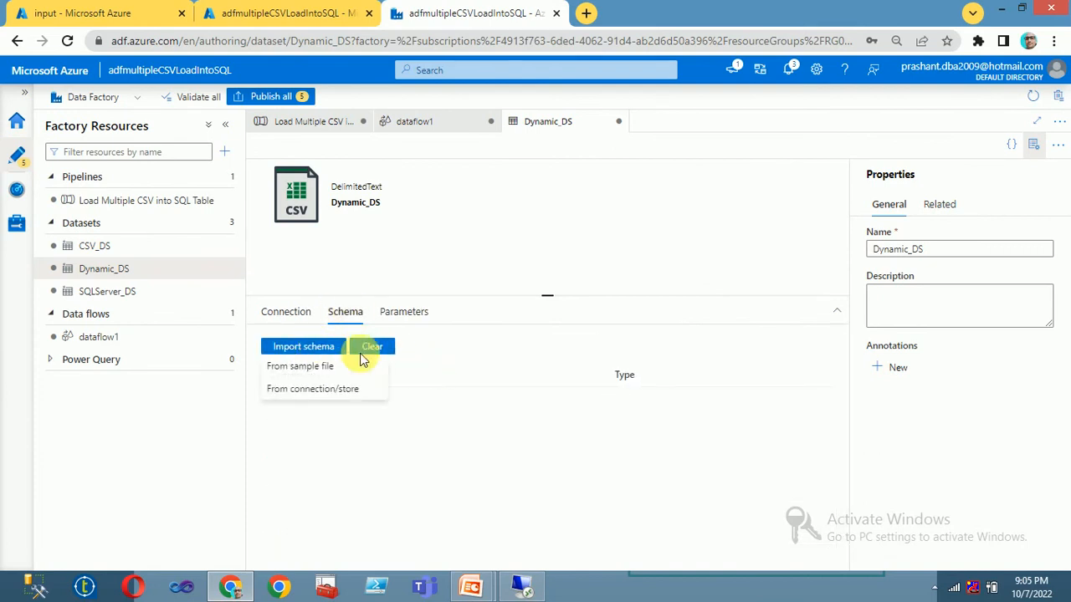
left_click(336, 397)
left_click(889, 182)
type("emp.csv")
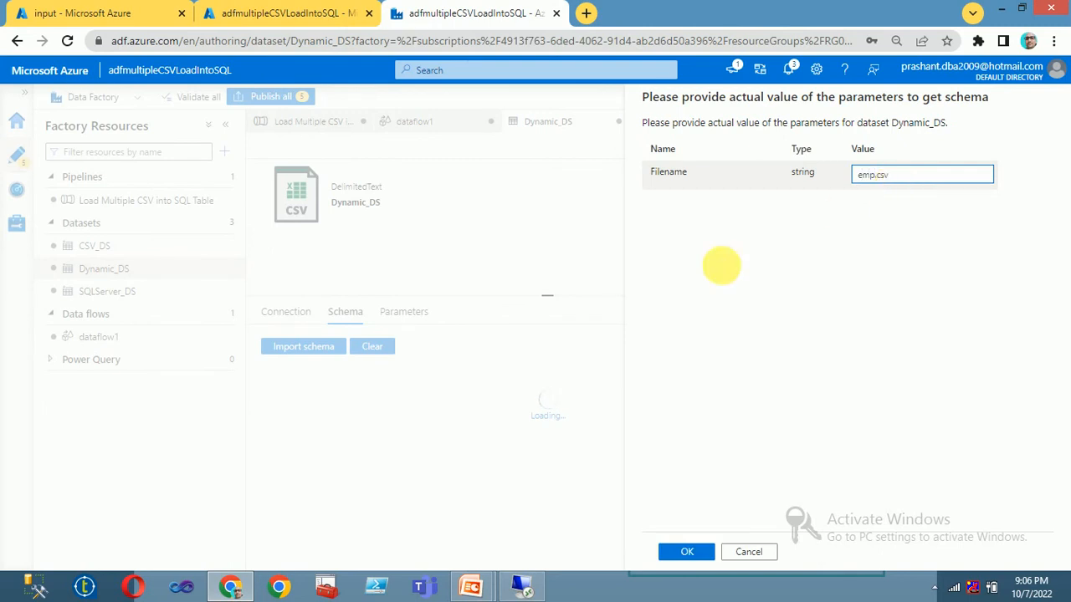
left_click(686, 552)
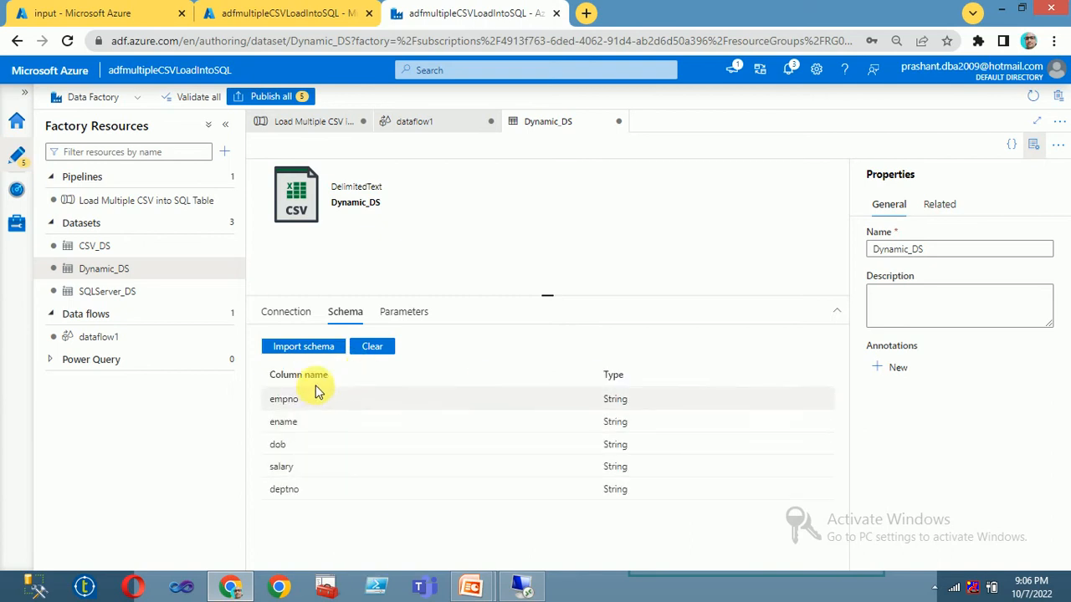
left_click(276, 311)
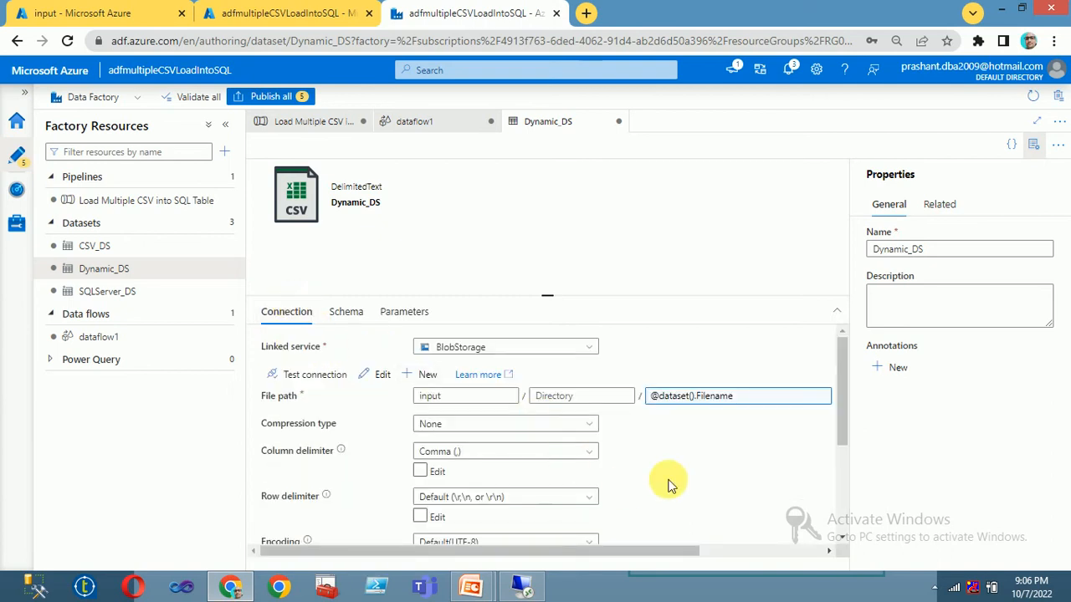
Step: Check Dynamic_DS's new schema columns and its Filename parameter
scroll(667, 485, "down", 4)
scroll(669, 485, "up", 3)
scroll(667, 485, "down", 2)
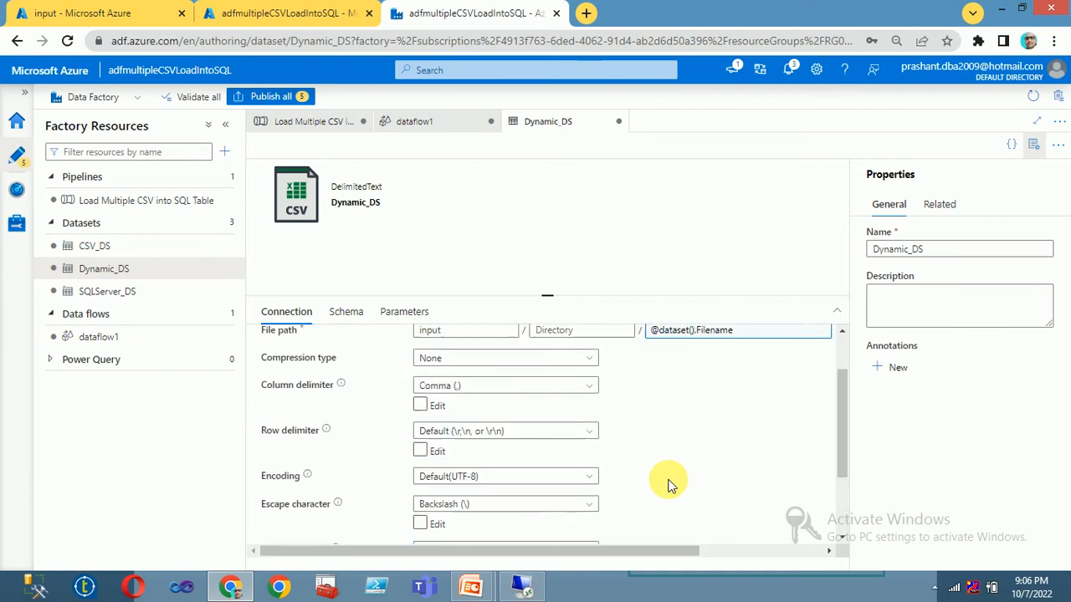
scroll(665, 485, "up", 5)
left_click(348, 311)
left_click(401, 318)
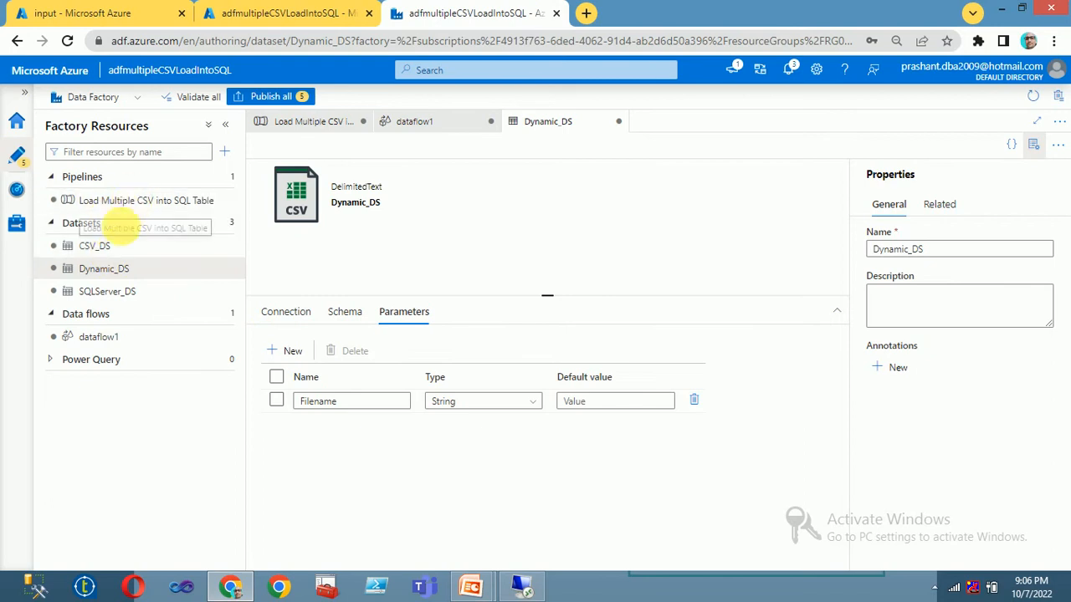
Step: In dataflow1, review source1's general source settings and source options such as wildcard paths
left_click(103, 336)
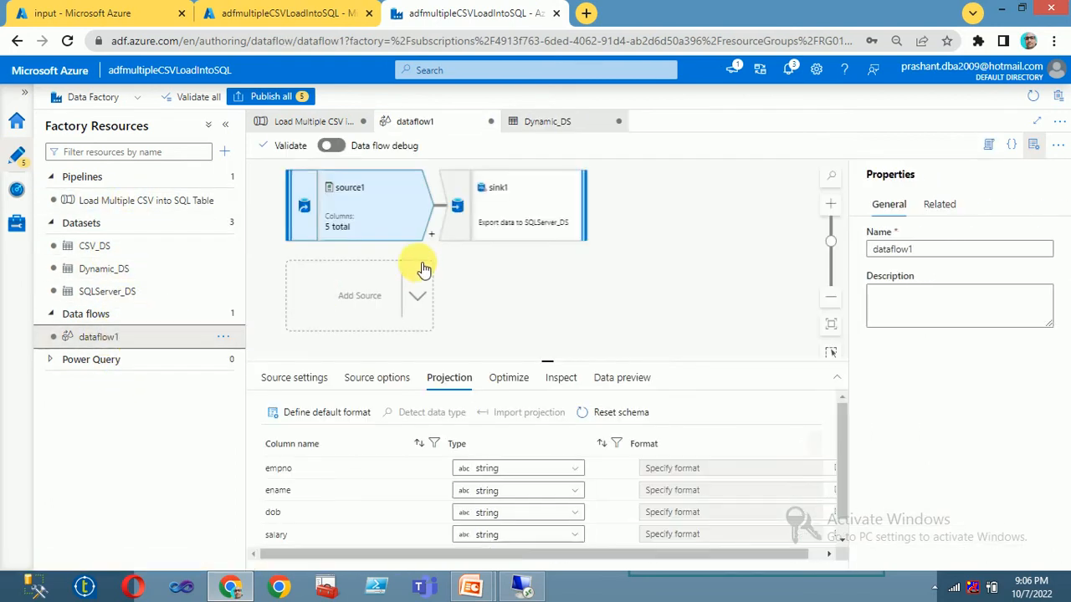
scroll(521, 418, "down", 1)
scroll(525, 422, "up", 1)
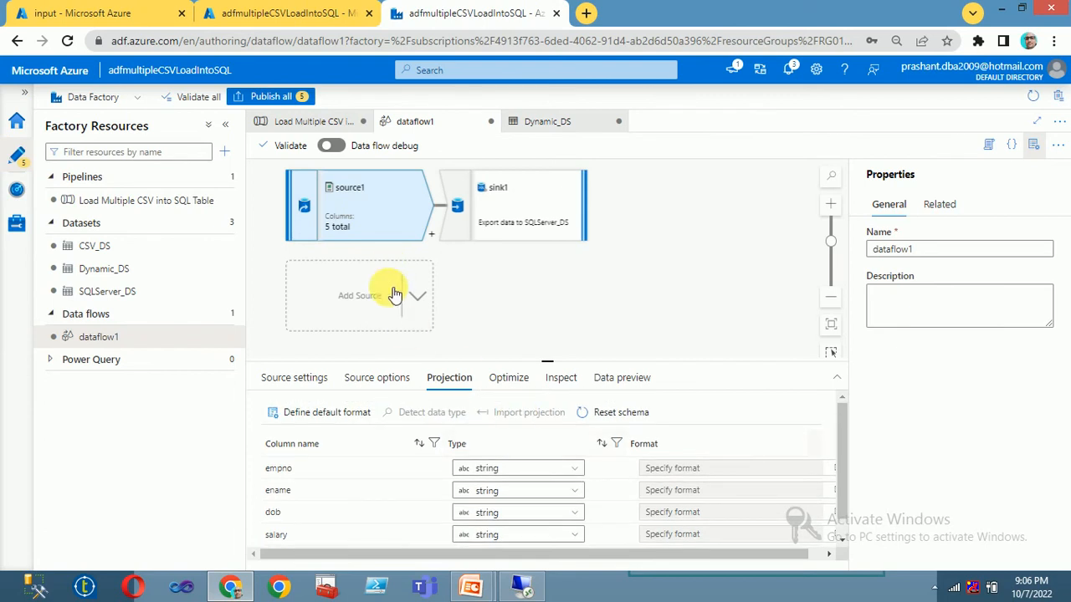
left_click(297, 377)
scroll(360, 450, "down", 5)
scroll(363, 452, "up", 2)
scroll(363, 452, "down", 2)
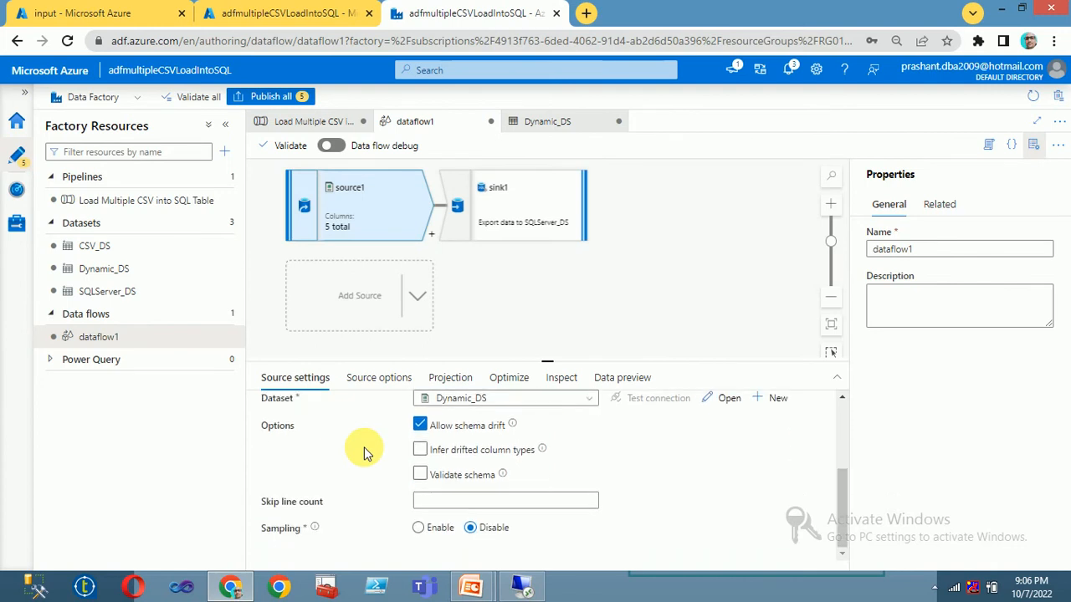
scroll(363, 451, "up", 3)
left_click(376, 378)
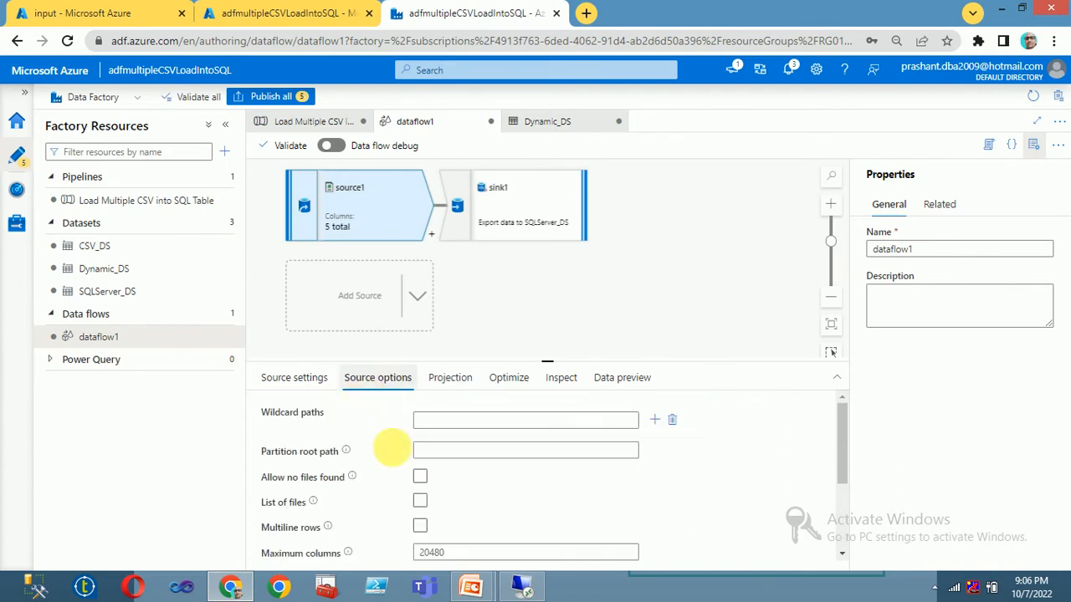
scroll(520, 473, "down", 3)
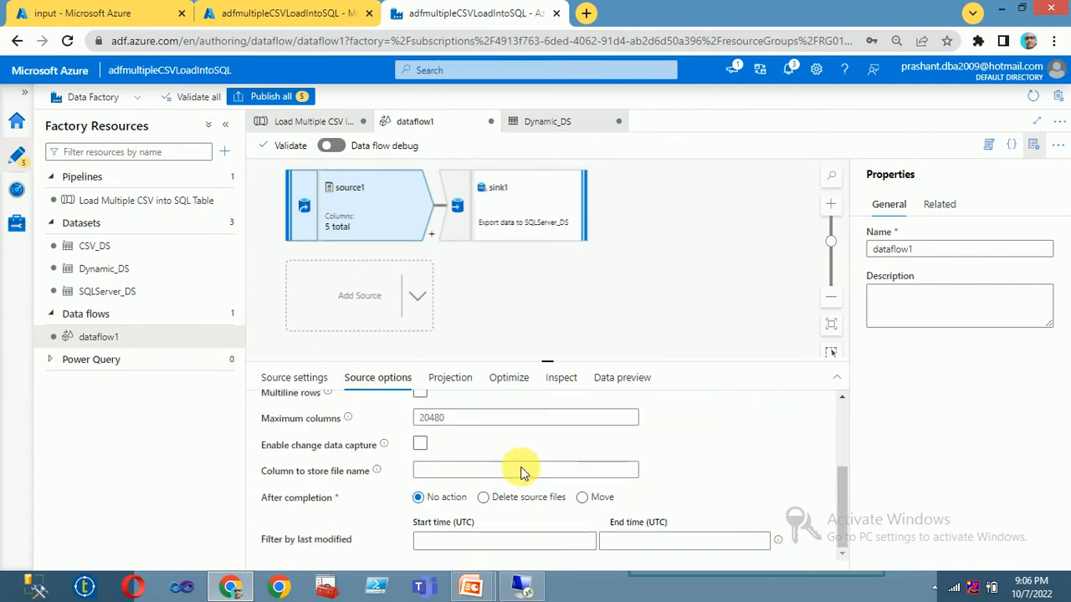
Step: Confirm source1's projection lists empno, ename, dob, salary, deptno, check partitioning and inspect, then show sink1's mapping
left_click(448, 378)
scroll(507, 491, "down", 1)
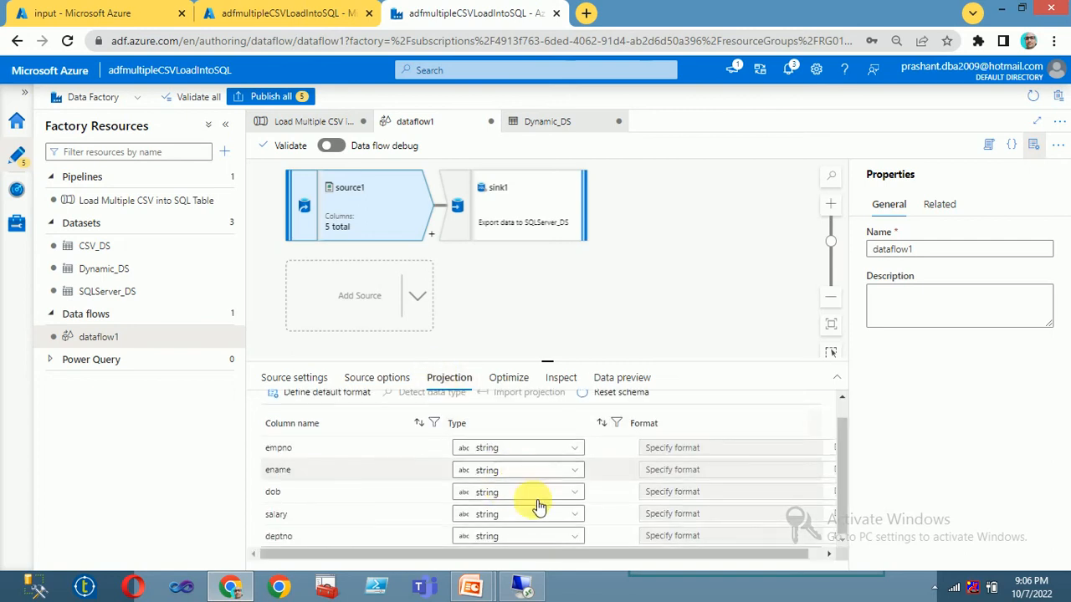
left_click(510, 381)
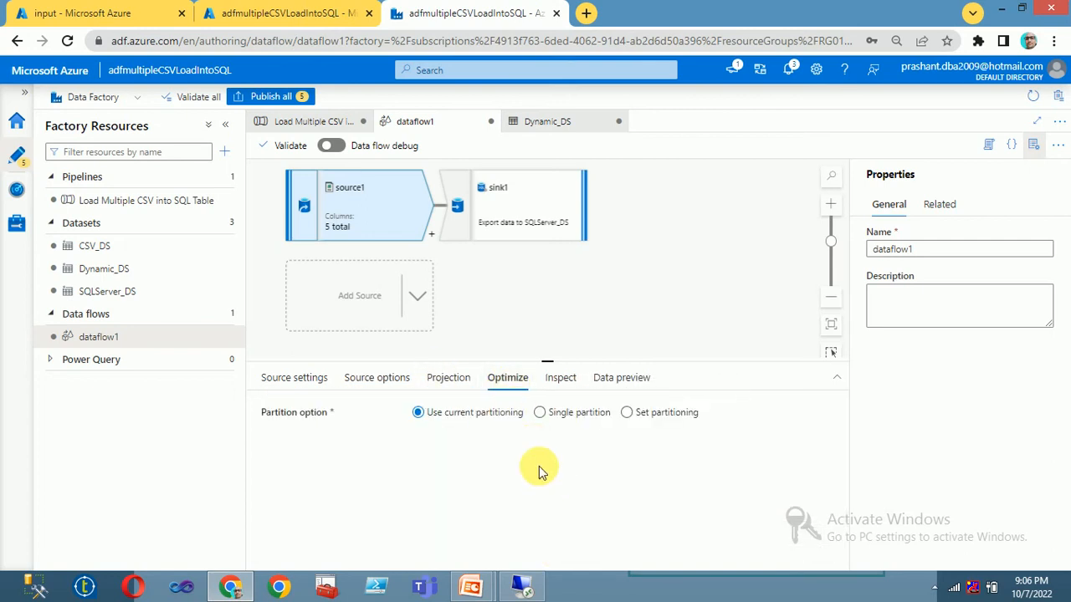
left_click(557, 378)
left_click(632, 379)
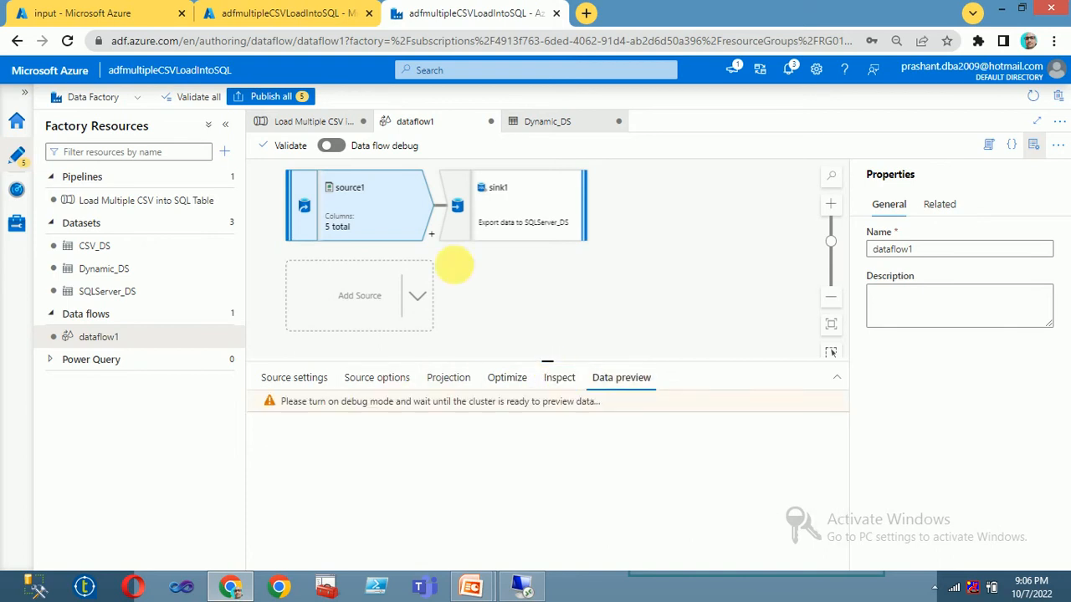
left_click(506, 216)
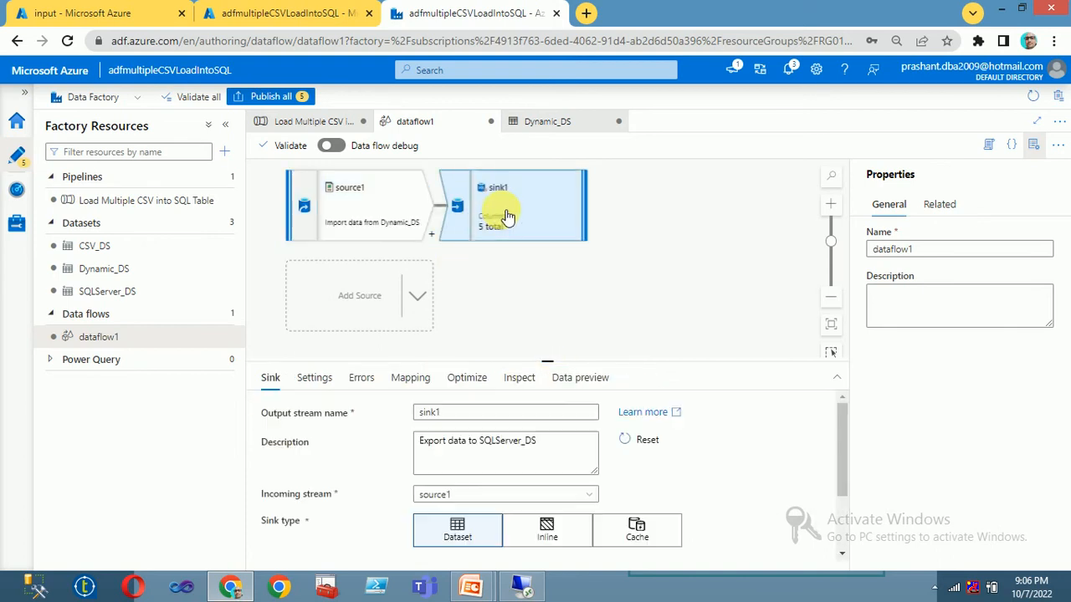
left_click(418, 378)
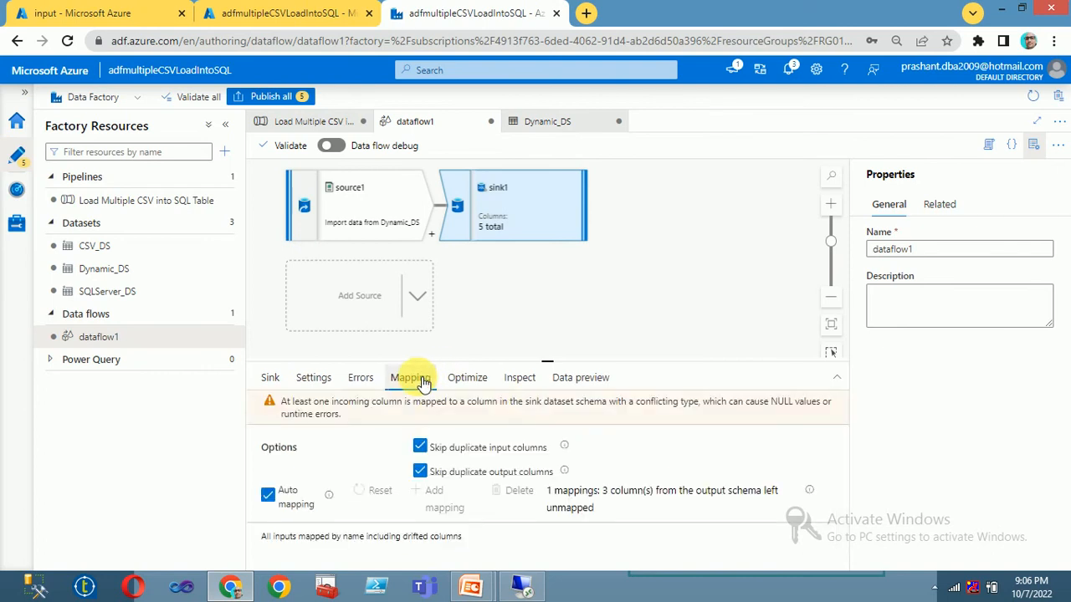
Step: Turn off Auto mapping in sink1 and map the empno input column to empno
left_click(269, 494)
scroll(334, 471, "down", 2)
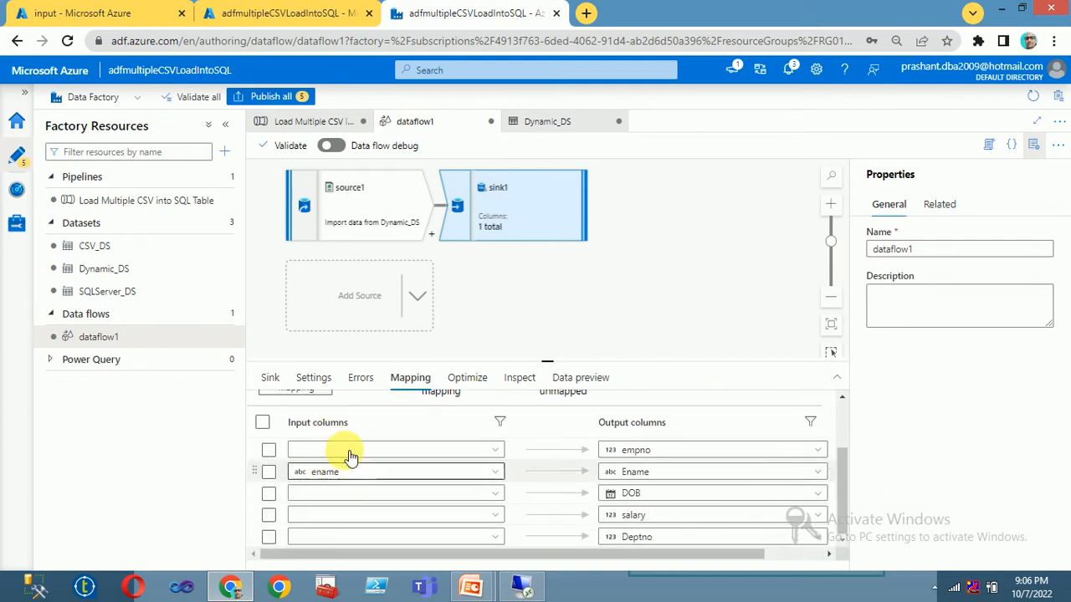
left_click(348, 459)
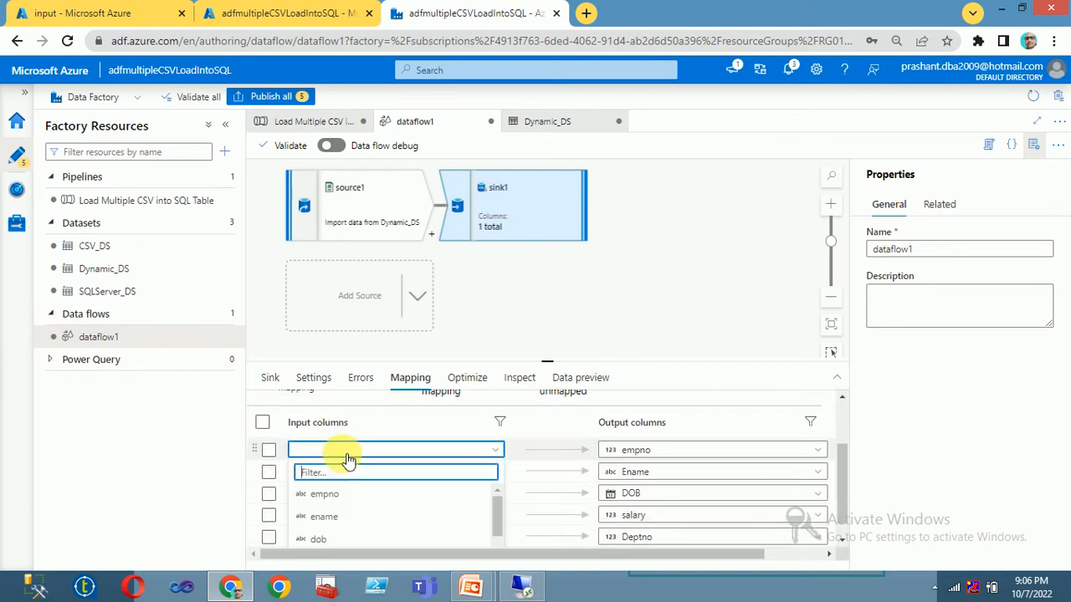
left_click(342, 504)
Step: Map the dob, salary and deptno input columns to DOB, salary and Deptno
left_click(343, 497)
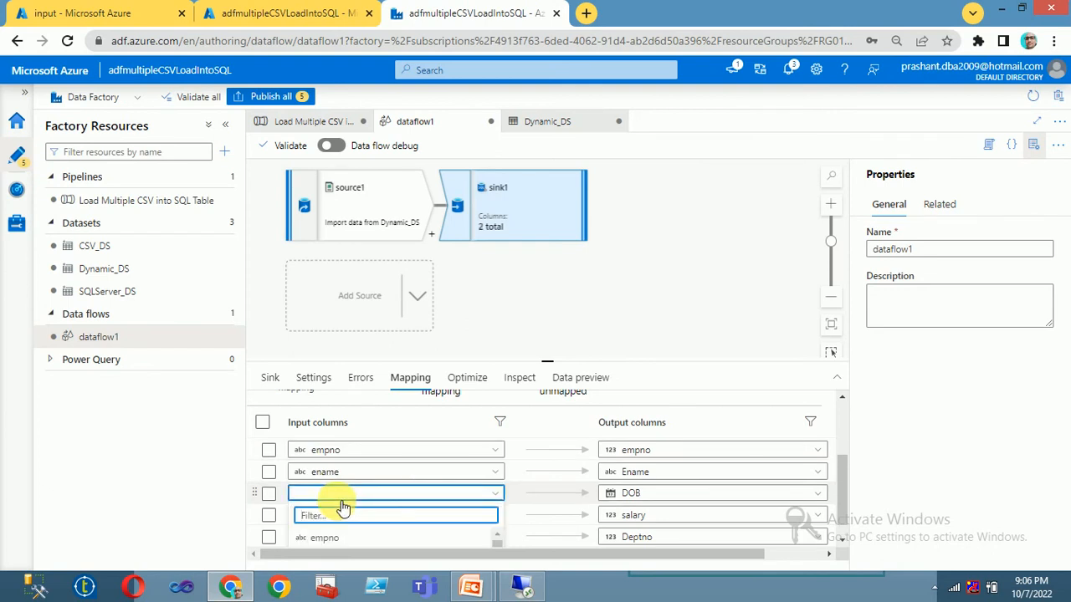
scroll(345, 527, "down", 2)
scroll(351, 532, "down", 2)
scroll(360, 530, "up", 2)
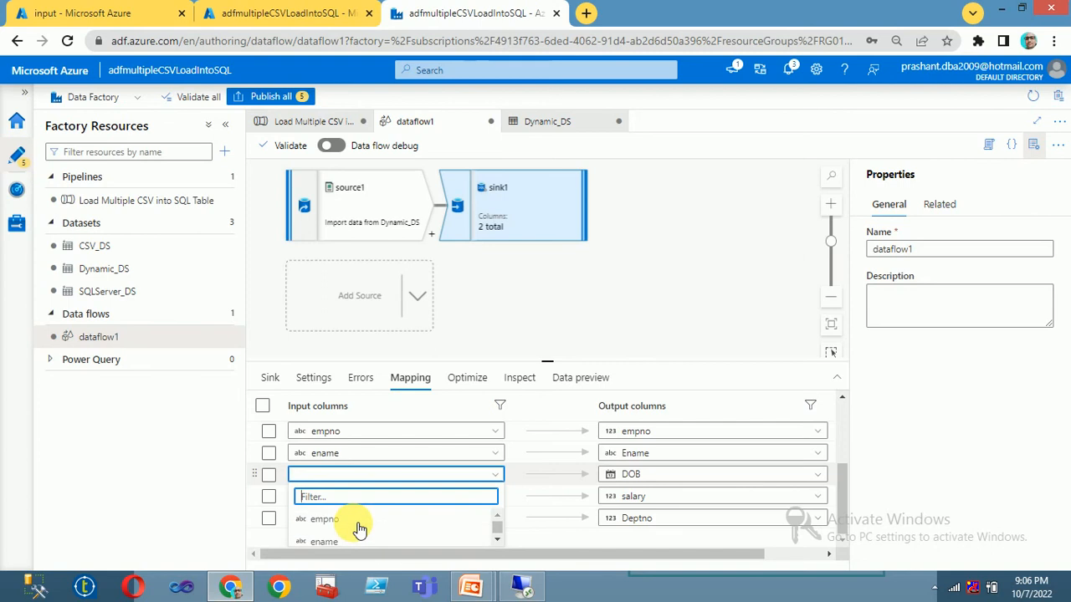
scroll(359, 530, "up", 2)
scroll(359, 531, "down", 2)
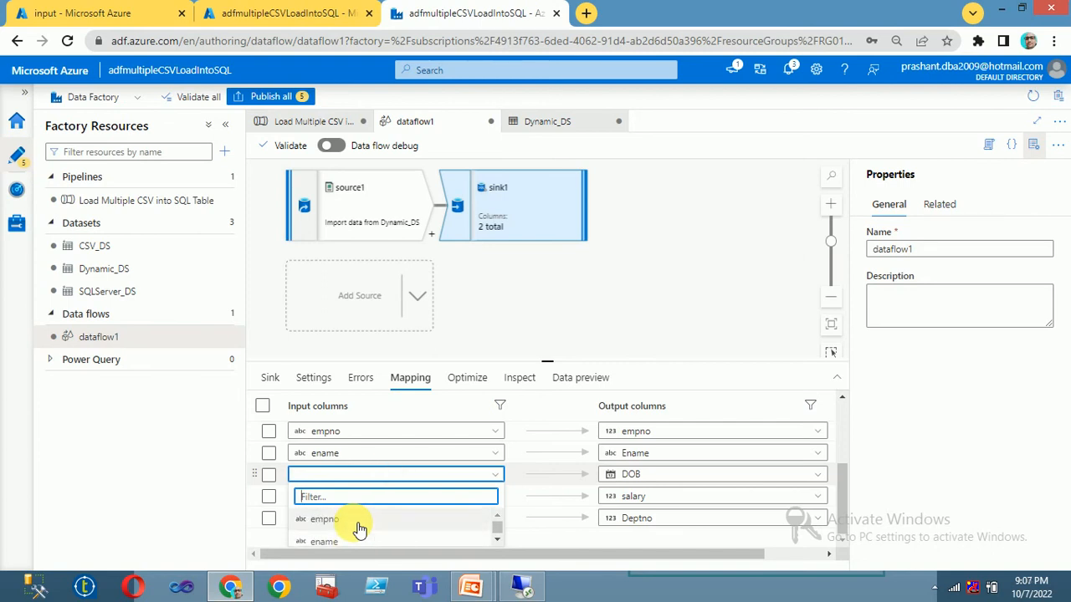
scroll(497, 543, "up", 1)
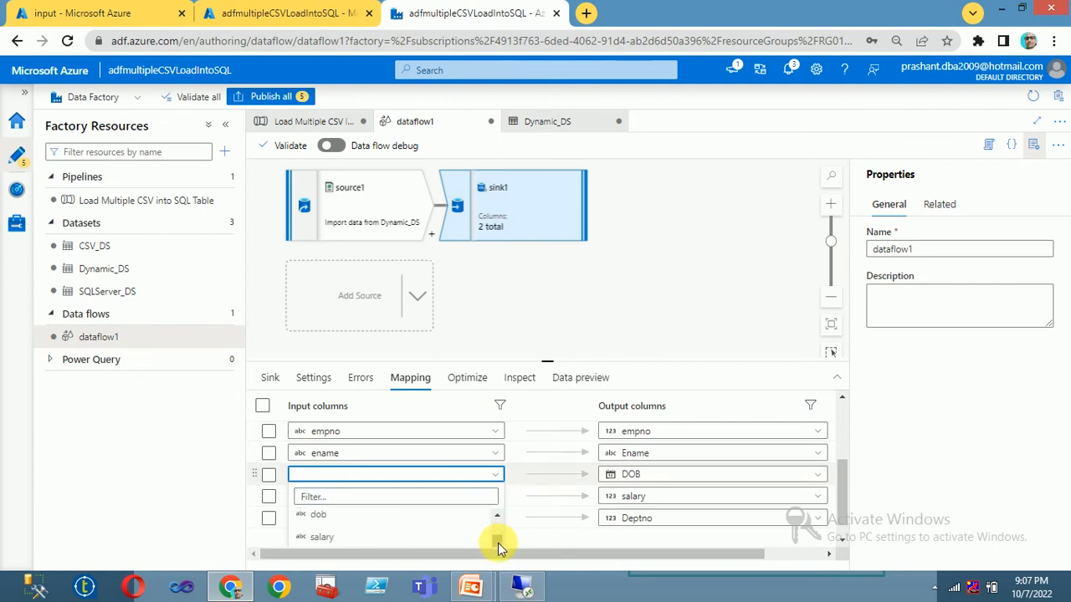
left_click(333, 516)
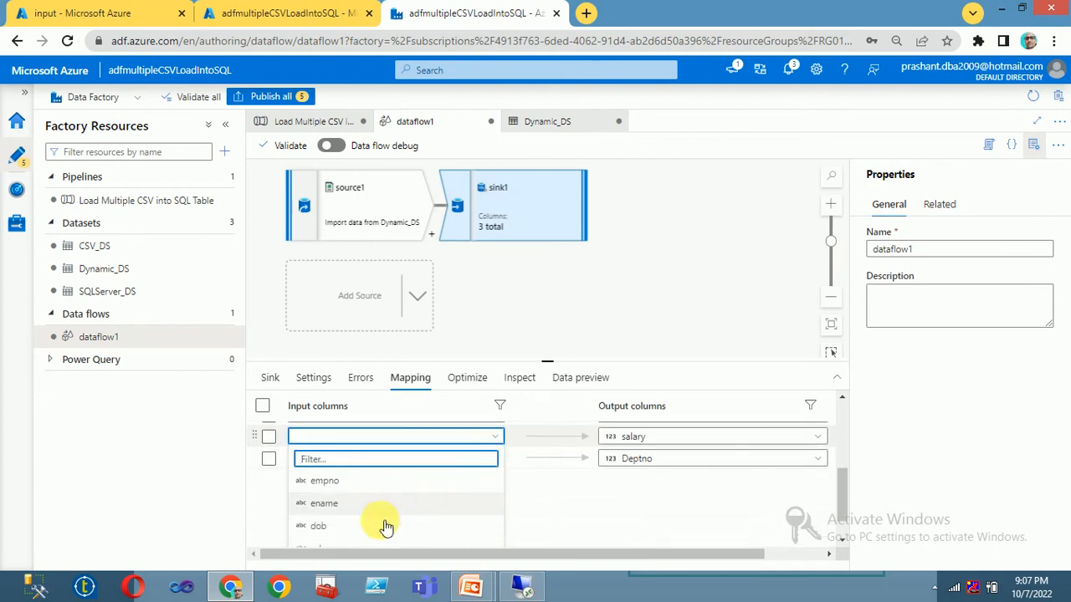
left_click(339, 513)
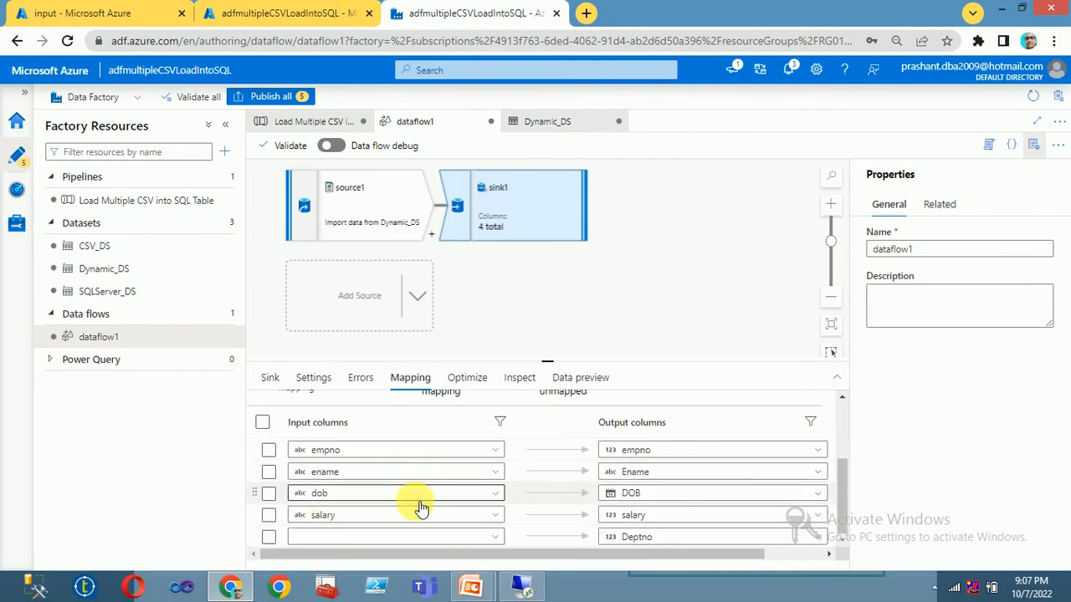
left_click(411, 536)
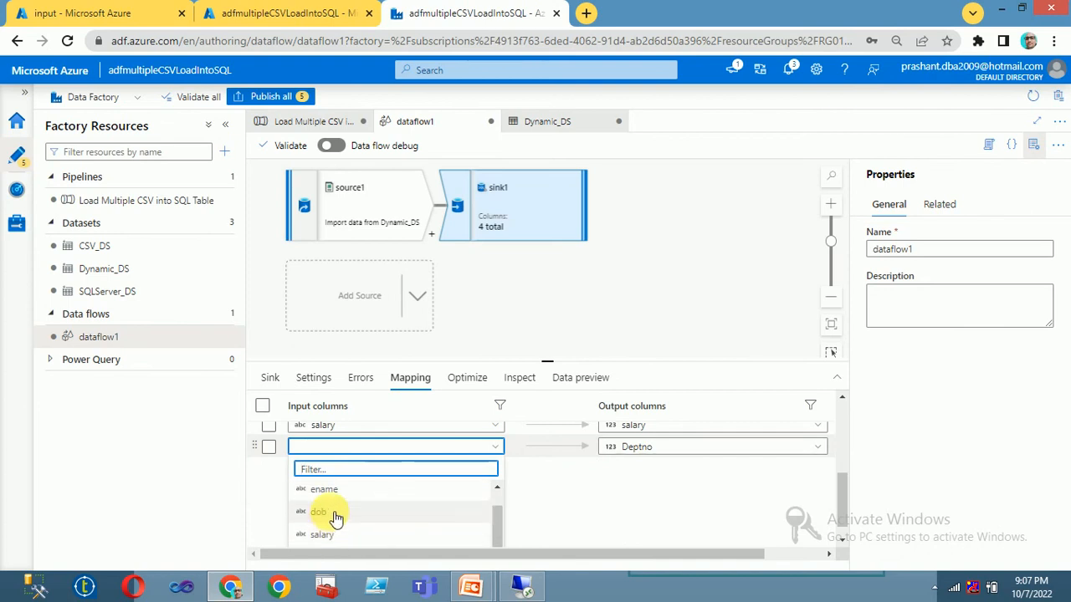
scroll(348, 522, "up", 1)
scroll(350, 522, "down", 3)
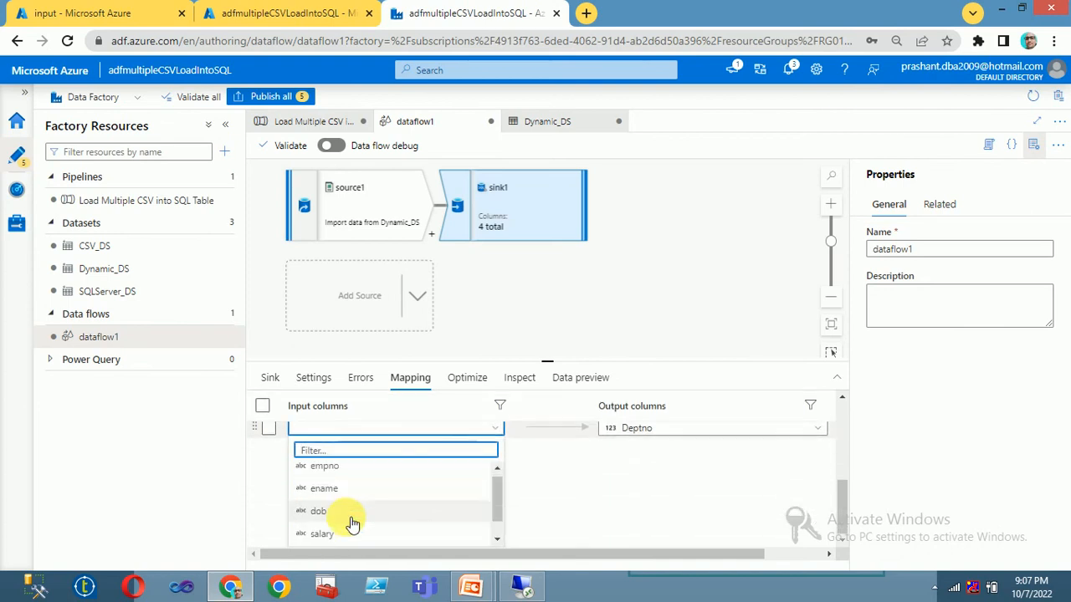
scroll(349, 524, "up", 1)
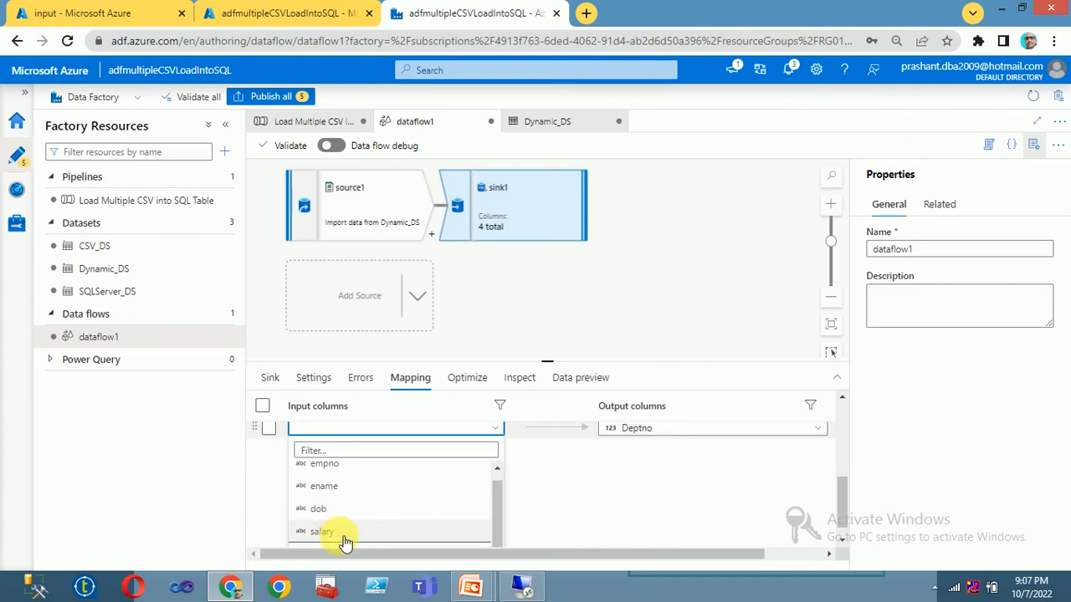
scroll(493, 540, "down", 2)
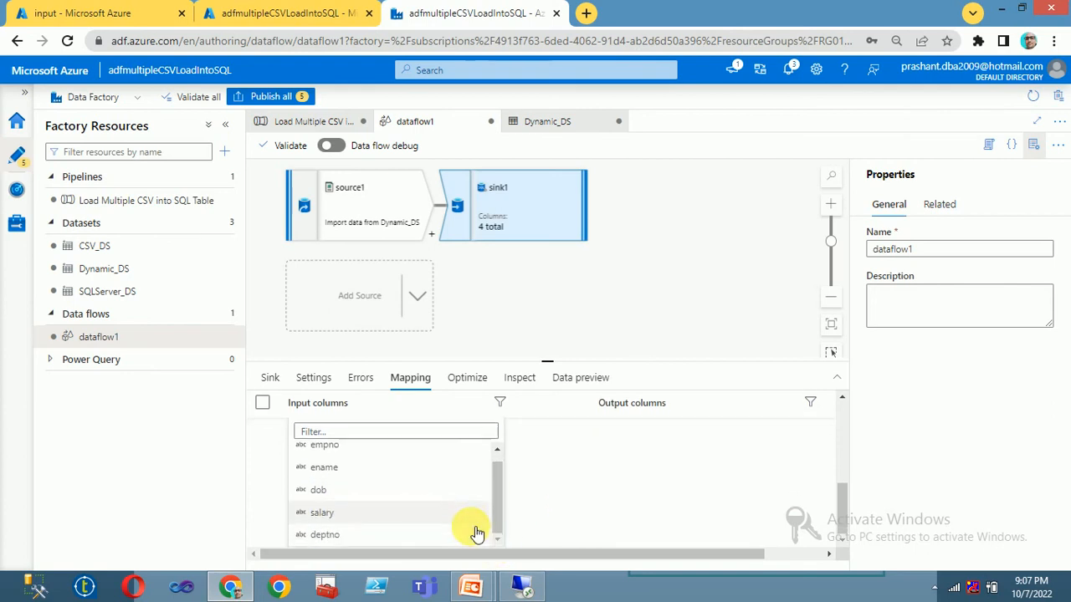
left_click(331, 544)
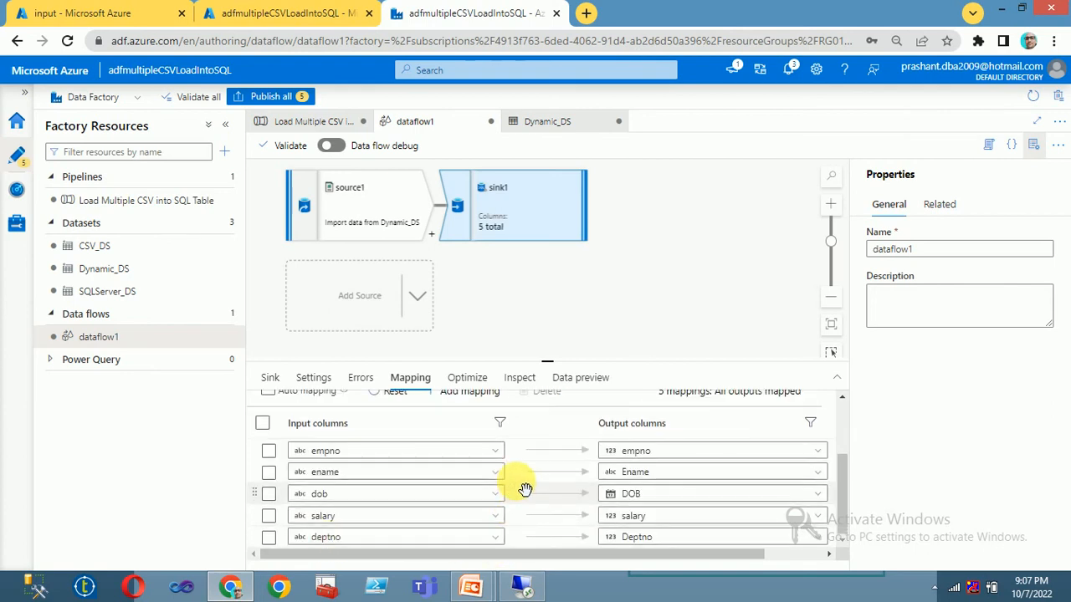
Step: Turn off schema validation in sink1's settings
left_click(270, 380)
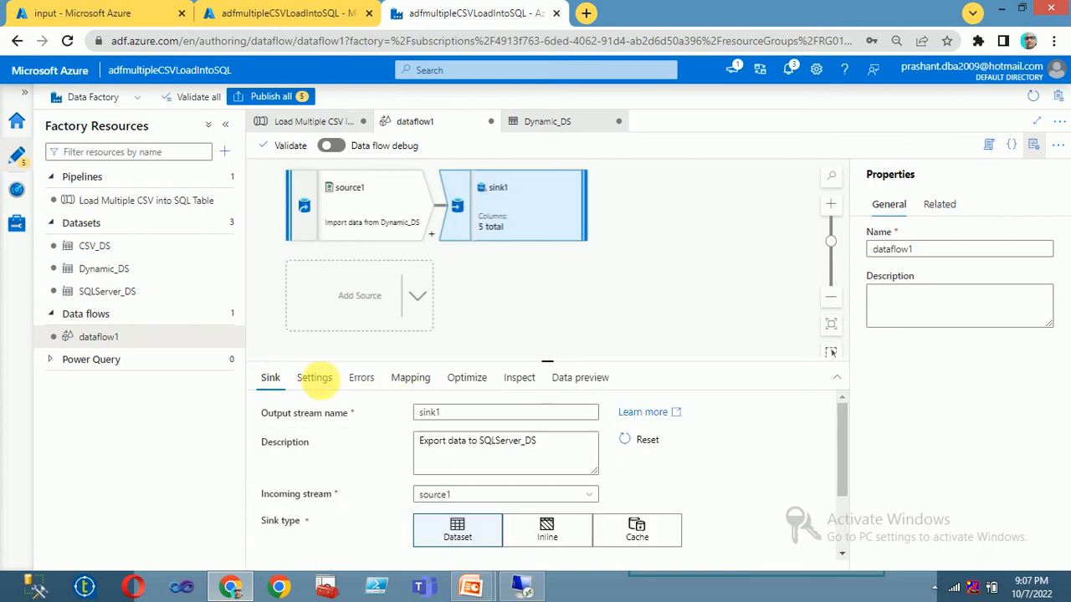
scroll(451, 544, "down", 2)
left_click(464, 531)
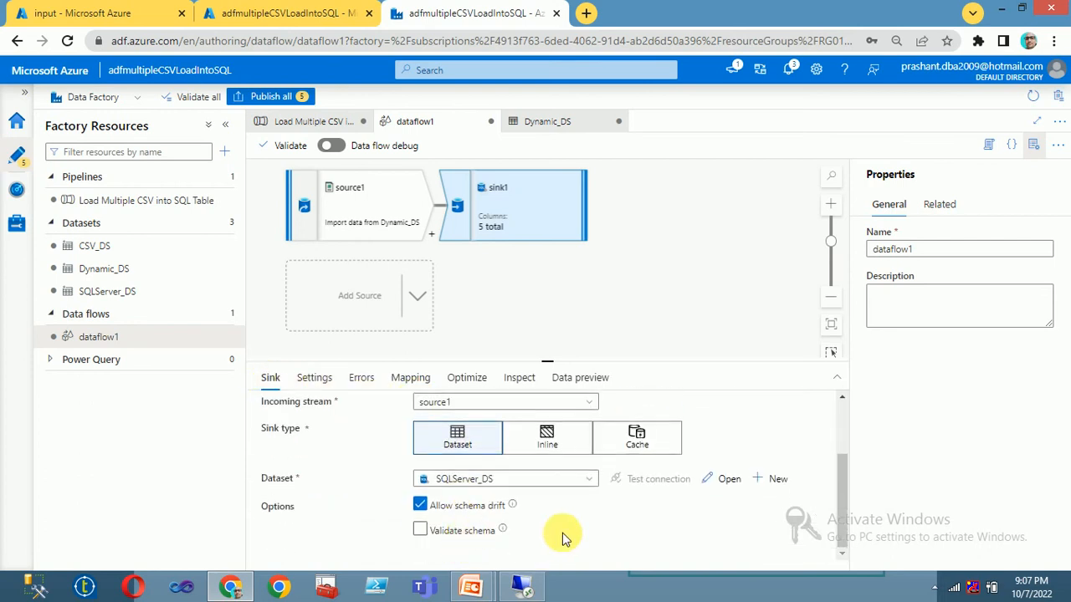
scroll(502, 502, "up", 4)
Step: Review sink1's update method, error handling, completed mapping, partitioning and schema
left_click(314, 377)
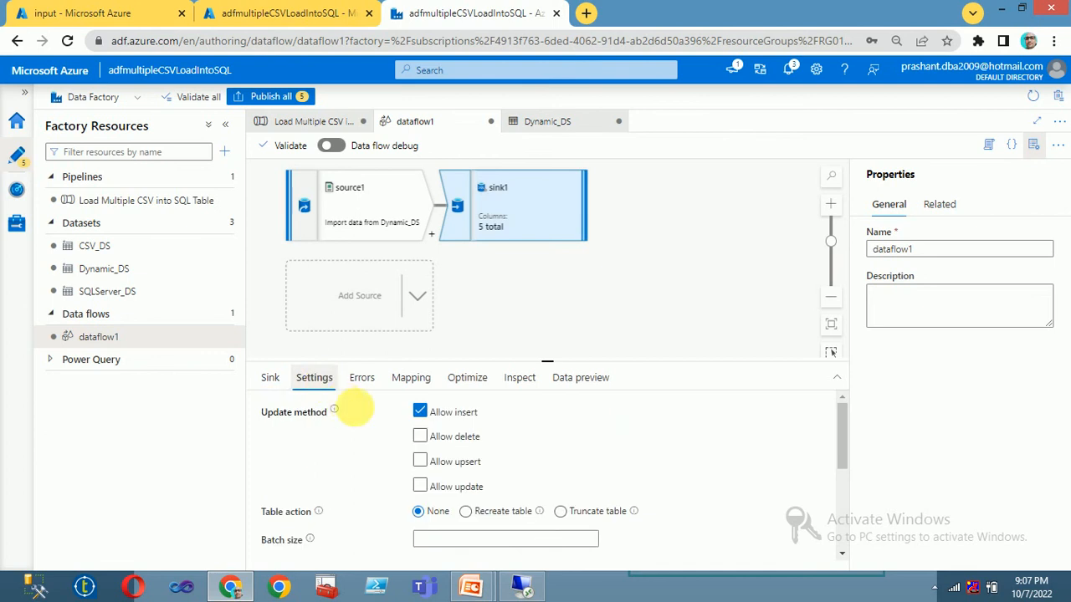
scroll(573, 478, "down", 4)
scroll(572, 477, "up", 3)
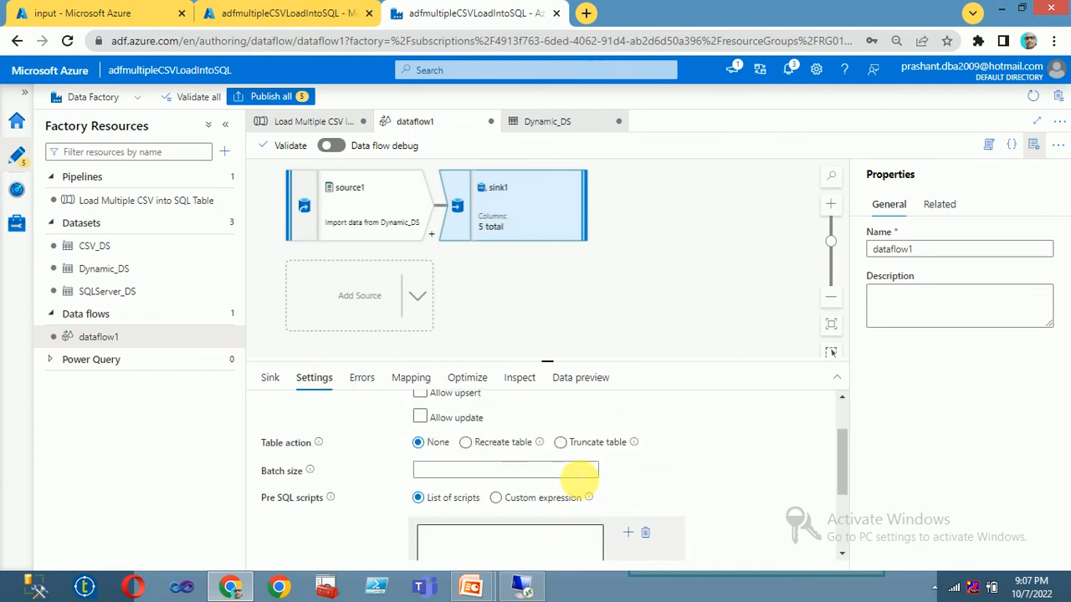
scroll(518, 460, "up", 3)
left_click(373, 381)
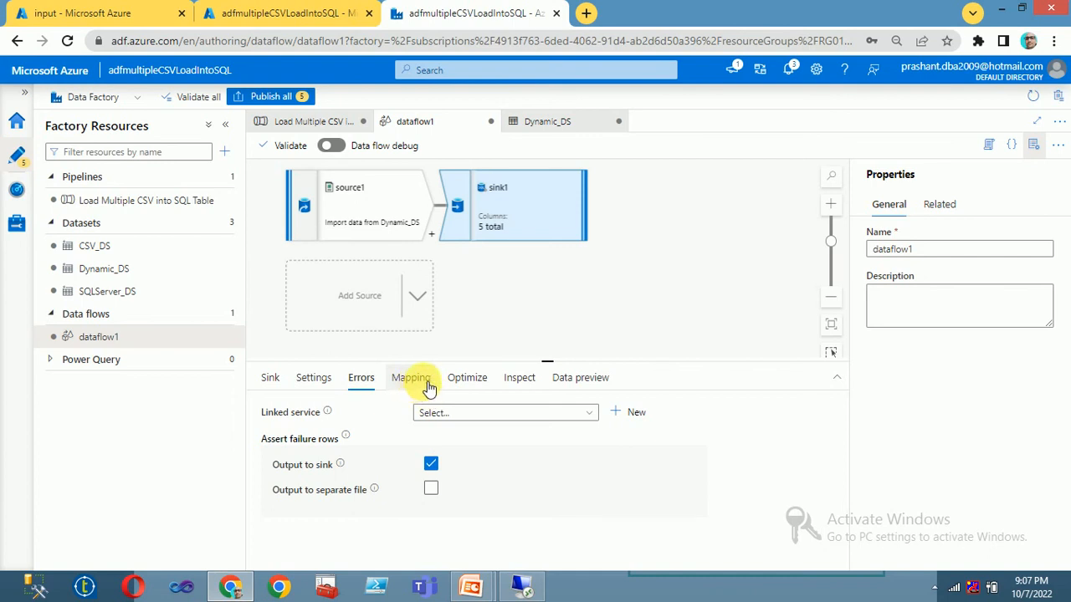
left_click(410, 378)
scroll(515, 498, "down", 3)
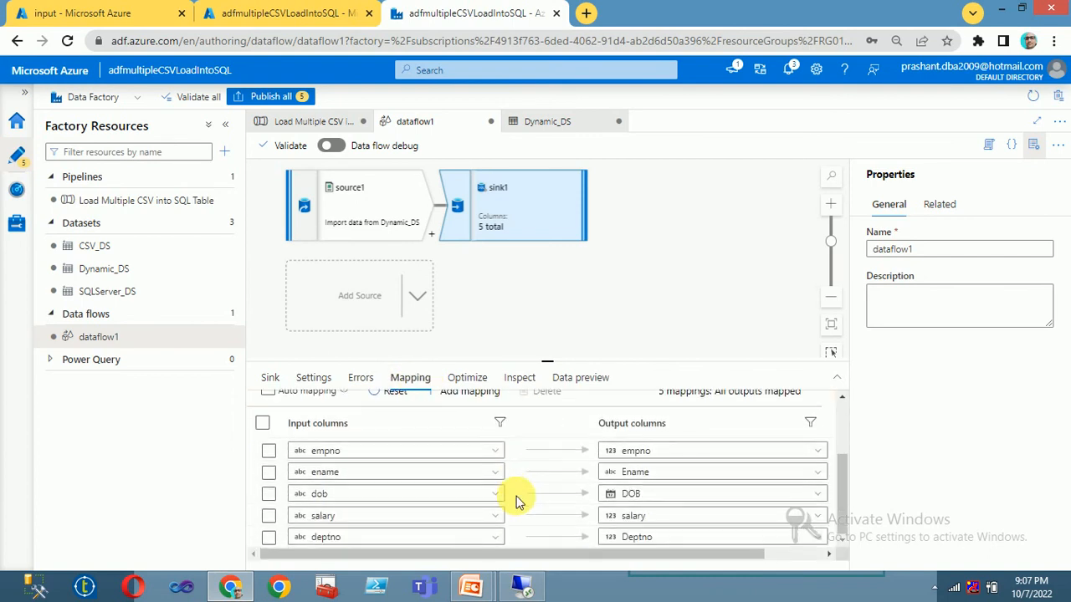
scroll(514, 495, "up", 3)
left_click(466, 379)
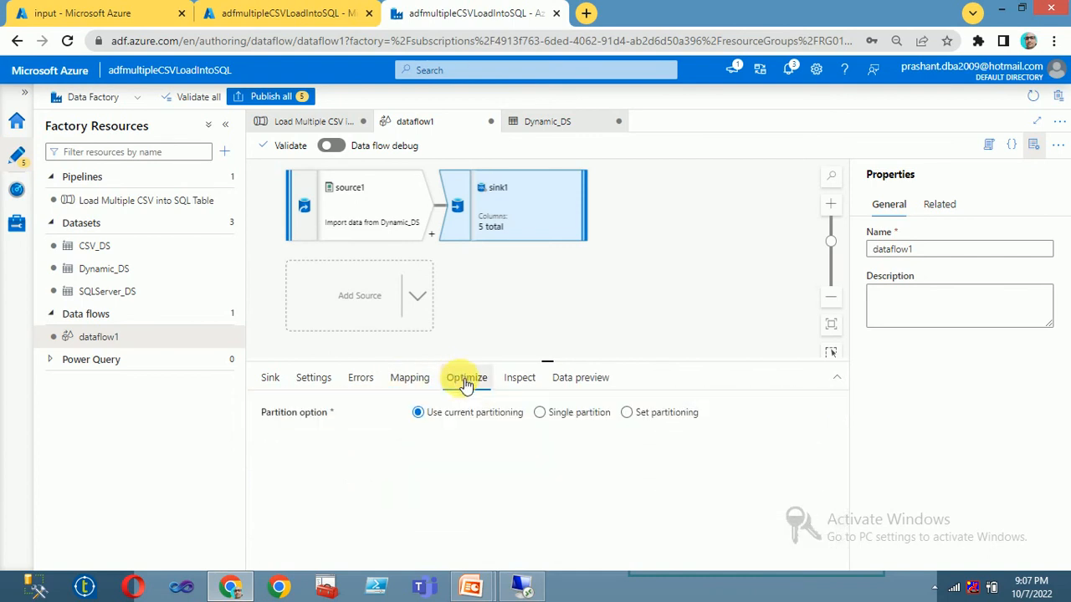
left_click(515, 383)
left_click(577, 381)
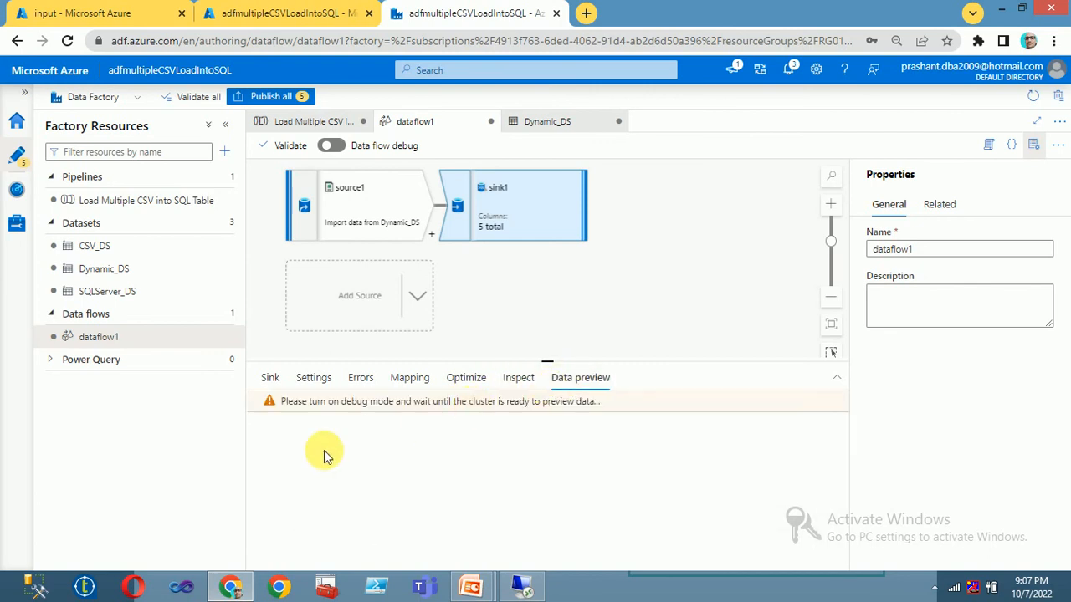
left_click(269, 380)
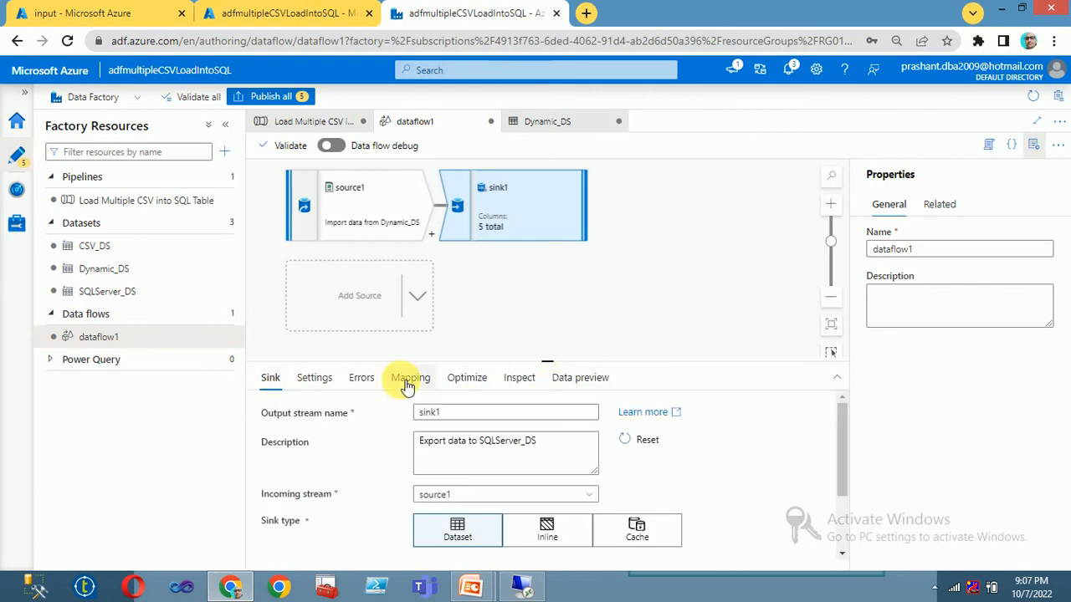
Step: Review source1's general settings, source options, column projection and partitioning
left_click(339, 218)
left_click(305, 378)
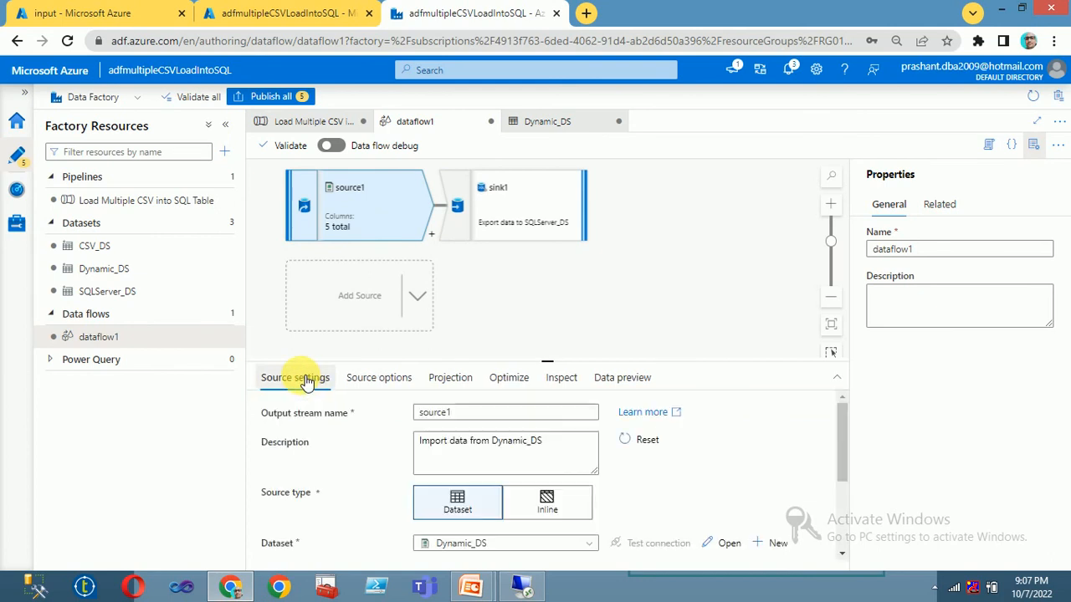
scroll(456, 481, "down", 1)
scroll(457, 481, "down", 2)
scroll(449, 477, "up", 1)
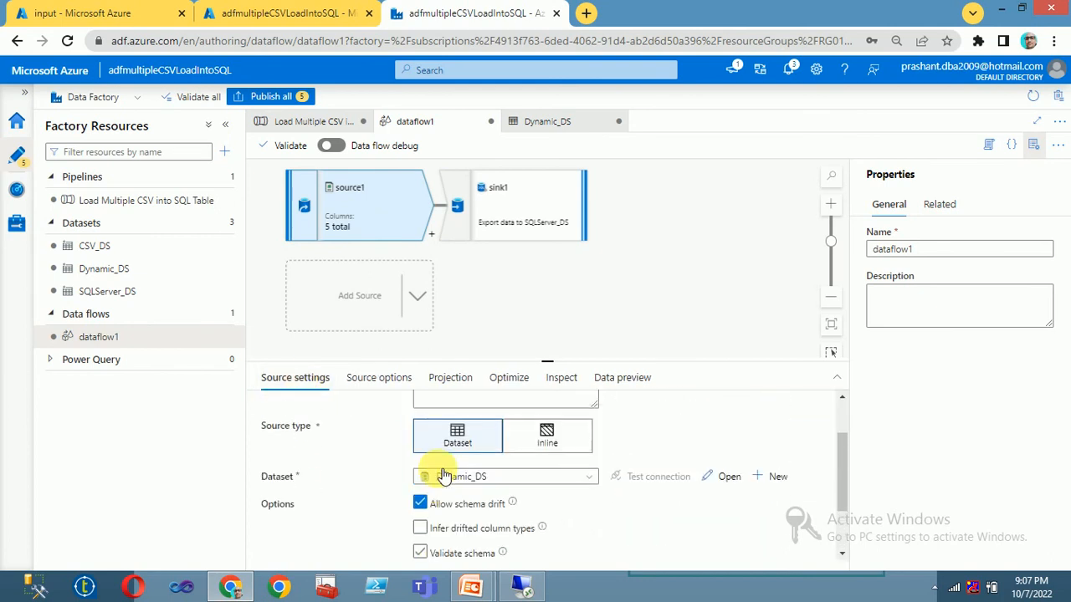
scroll(443, 475, "down", 1)
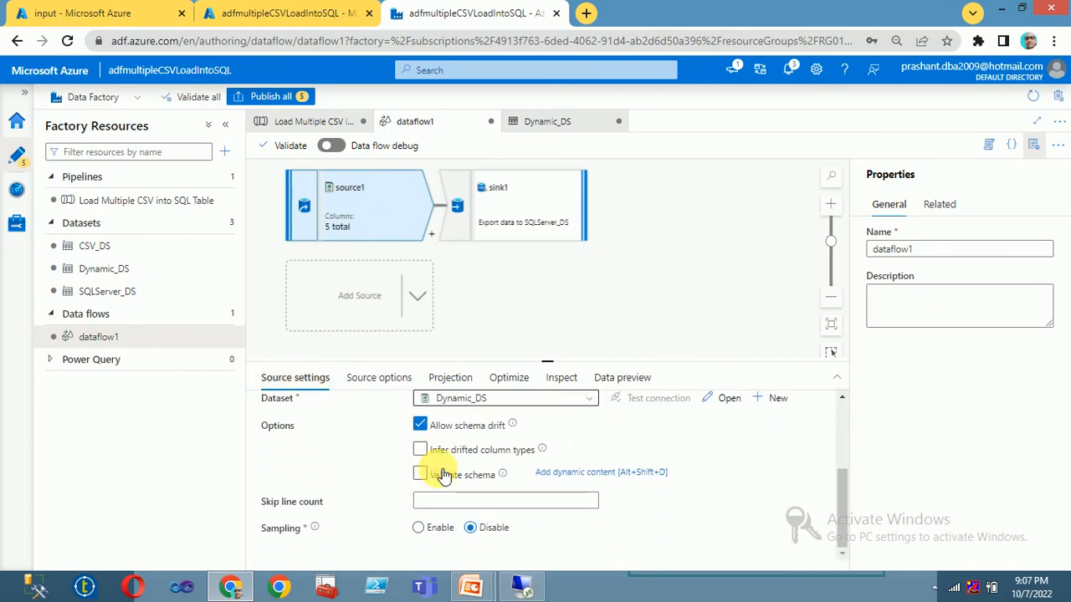
left_click(374, 381)
scroll(469, 494, "down", 1)
scroll(474, 504, "down", 1)
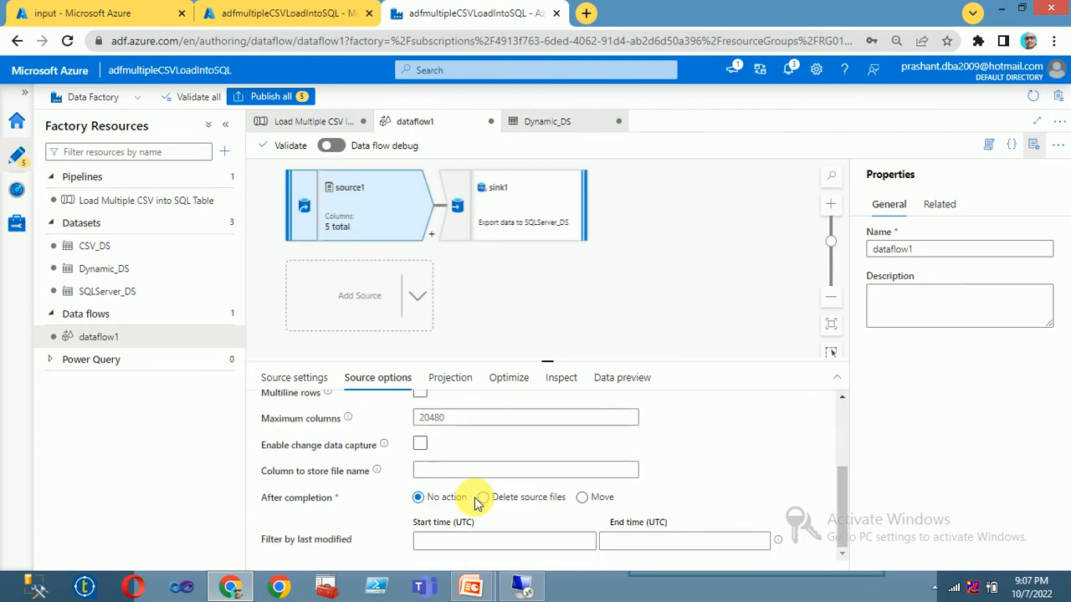
left_click(449, 378)
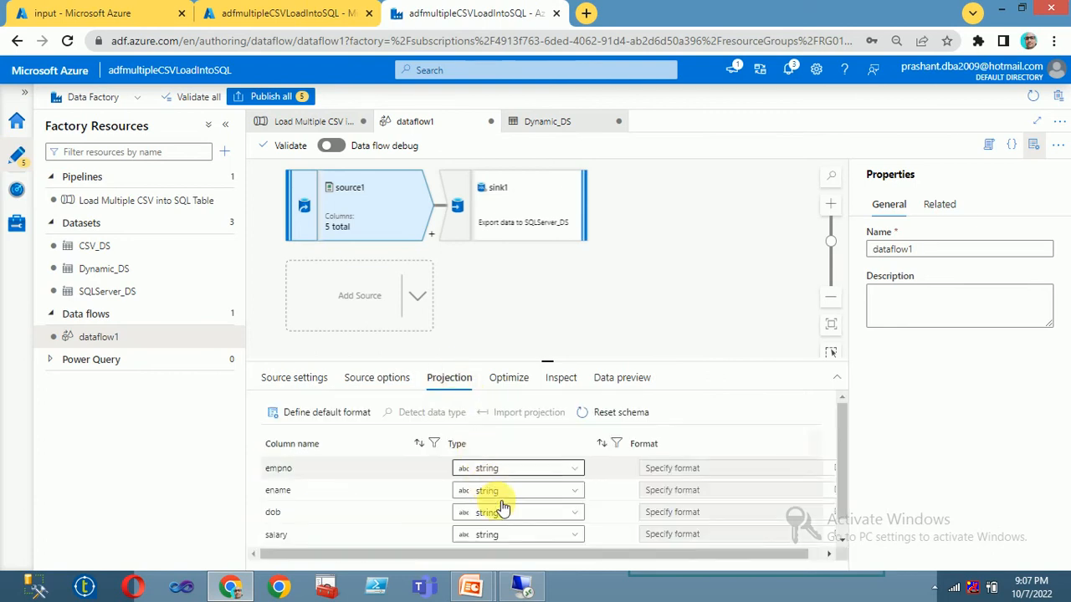
left_click(509, 377)
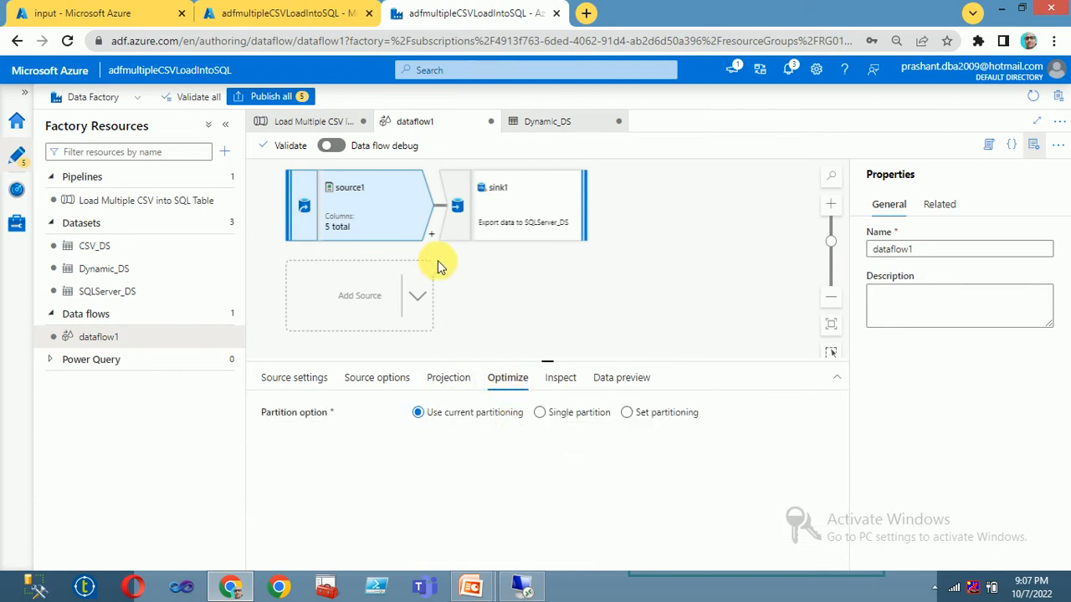
Step: Check dataflow1's sink write order, parameters and referencing resources, then open the Load Multiple CSV into SQL Table pipeline
left_click(479, 277)
right_click(494, 294)
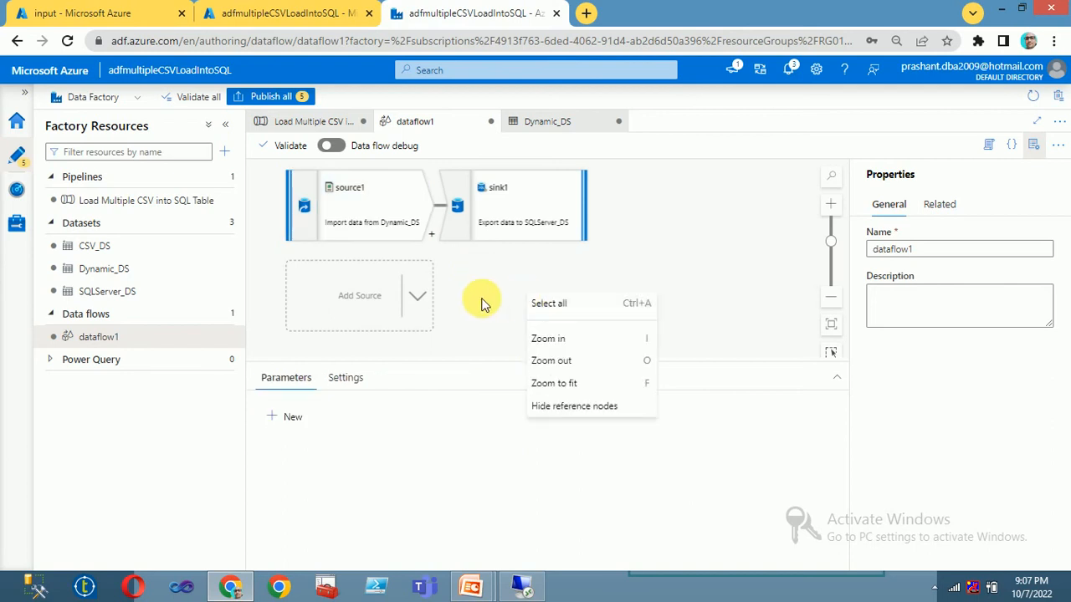
left_click(347, 380)
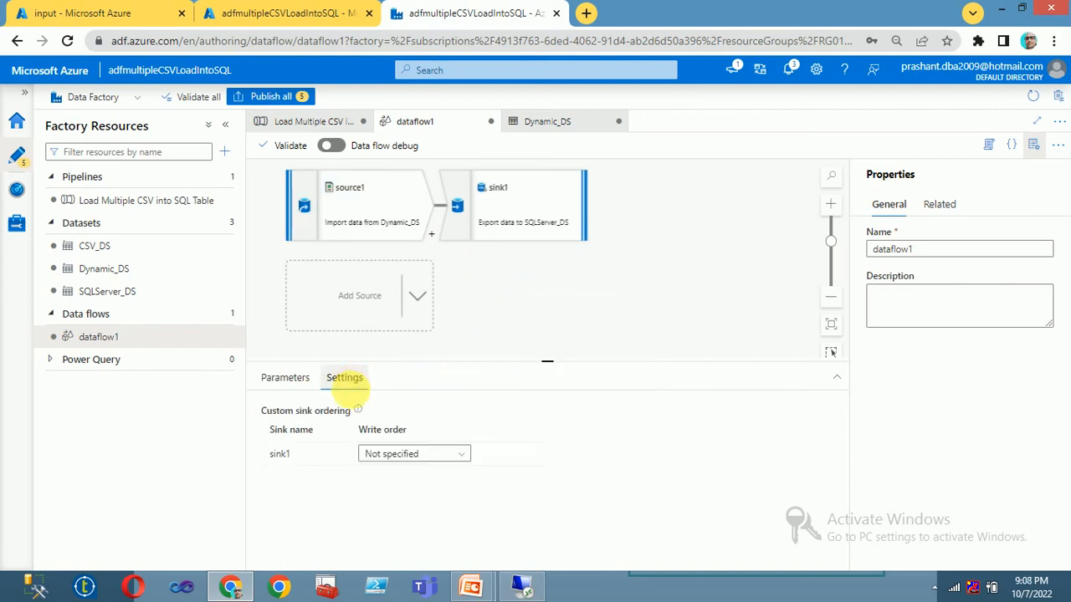
left_click(286, 378)
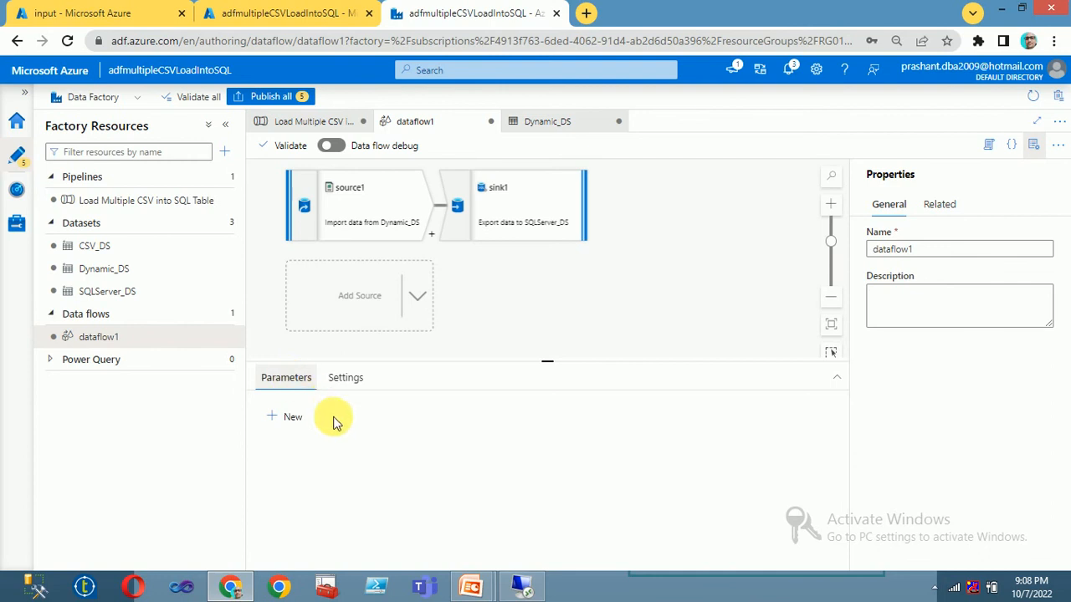
left_click(937, 205)
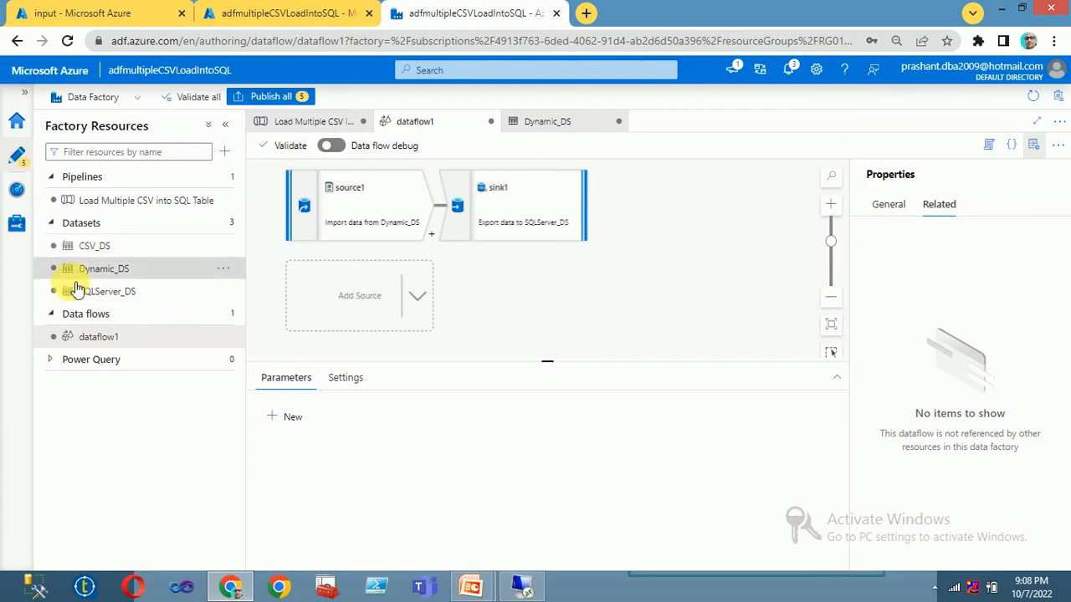
left_click(151, 201)
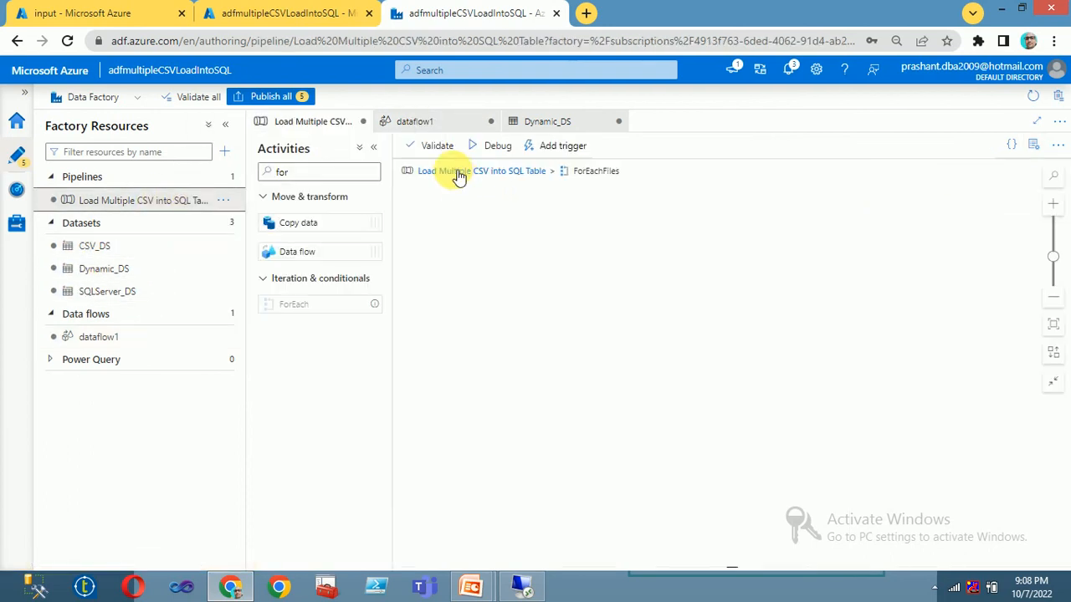
Step: Drag dataflow1 from Factory Resources into the ForEachFiles loop as a Data flow activity
left_click(458, 172)
left_click(837, 266)
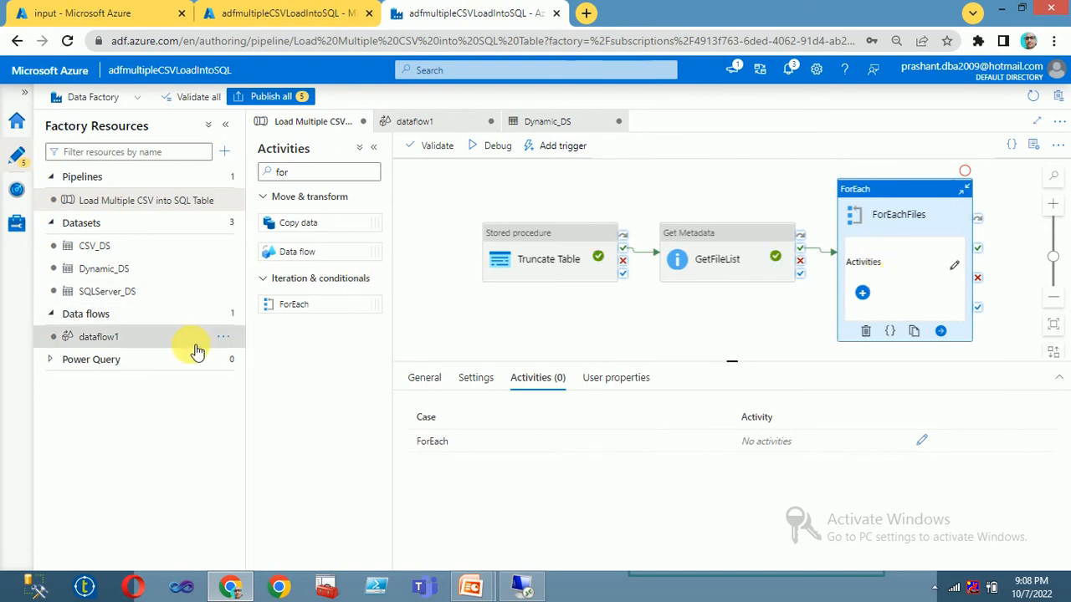
left_click(107, 339)
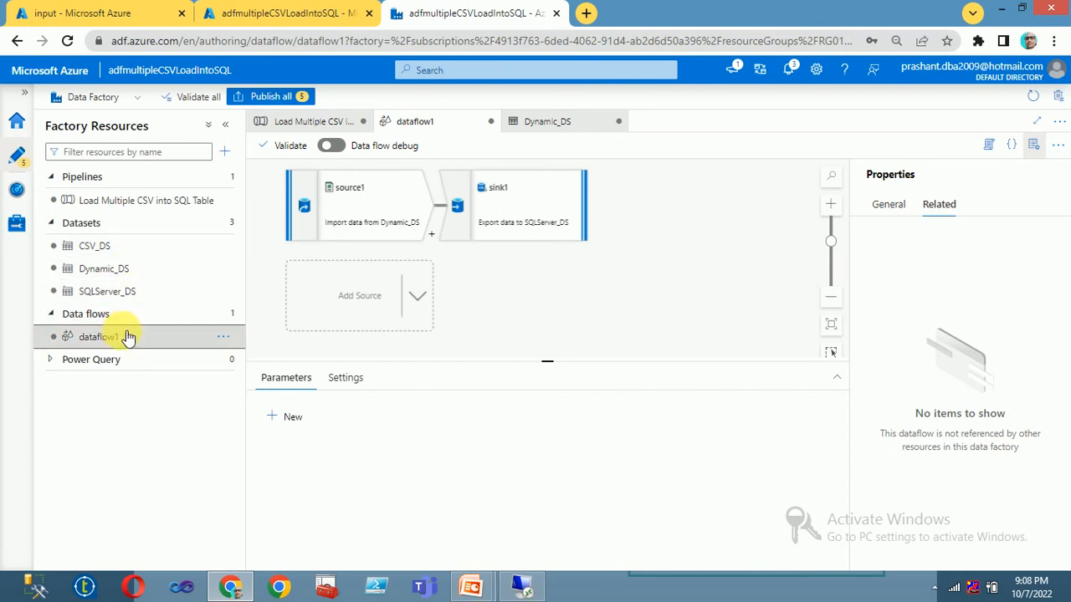
left_click(160, 201)
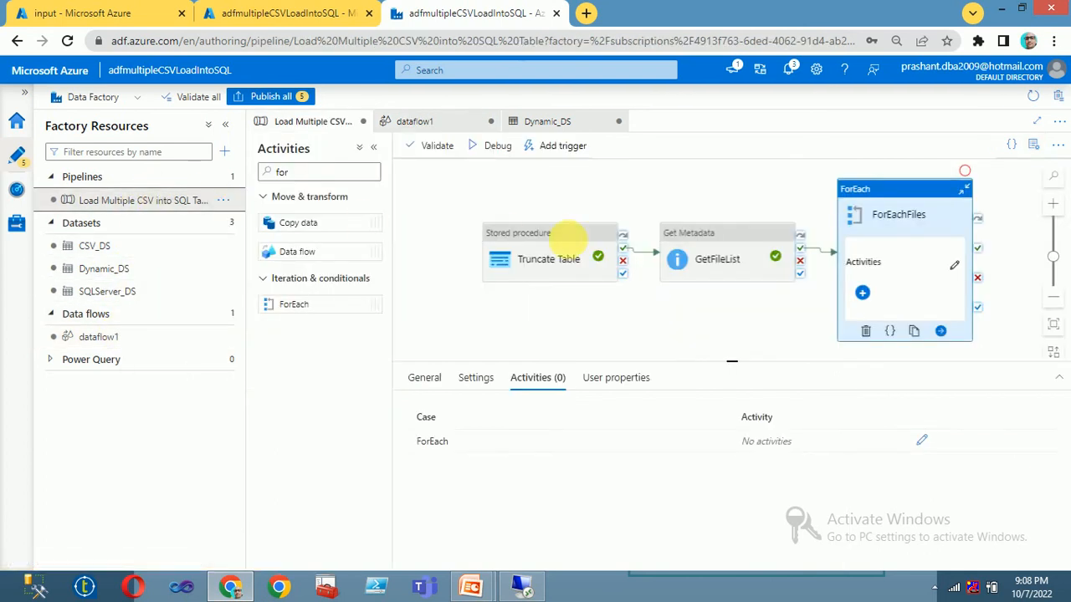
left_click(954, 267)
left_click_drag(109, 343, 550, 266)
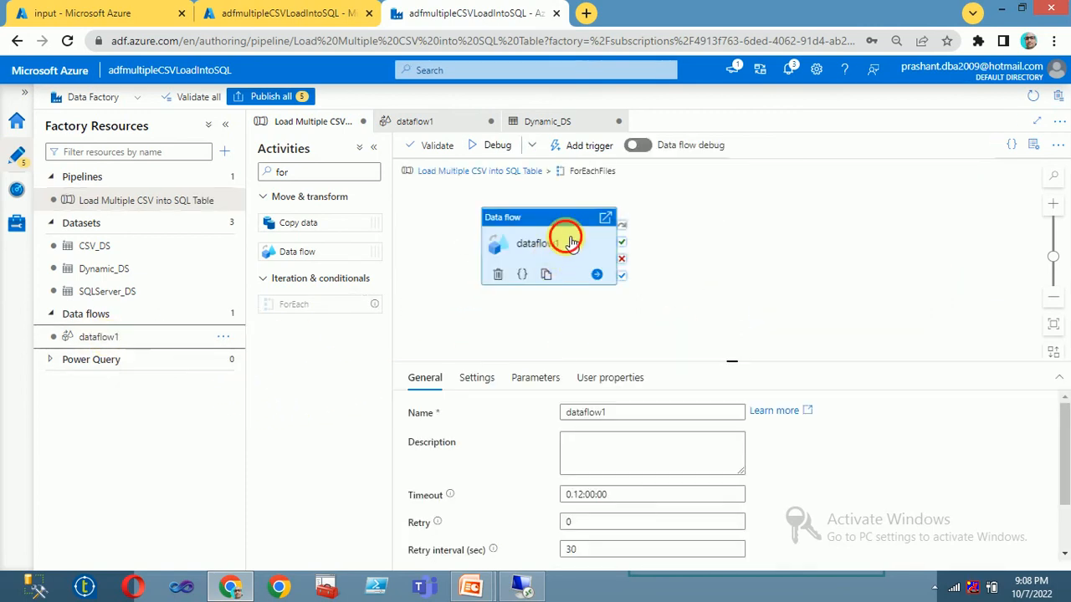
left_click(496, 170)
left_click(879, 255)
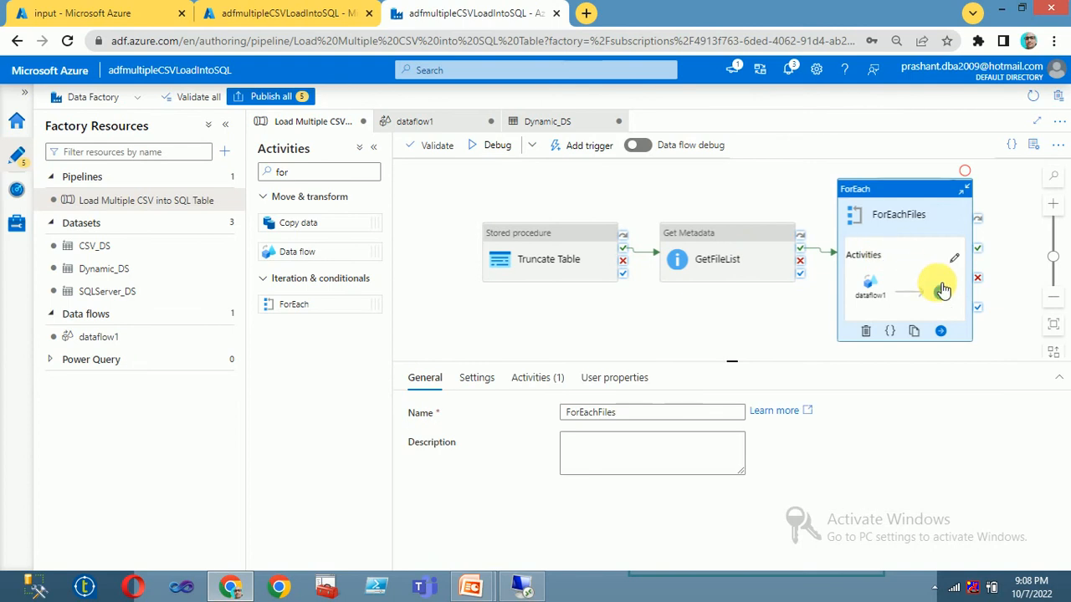
Step: Review the ForEachFiles loop's Sequential and Items settings
left_click(956, 261)
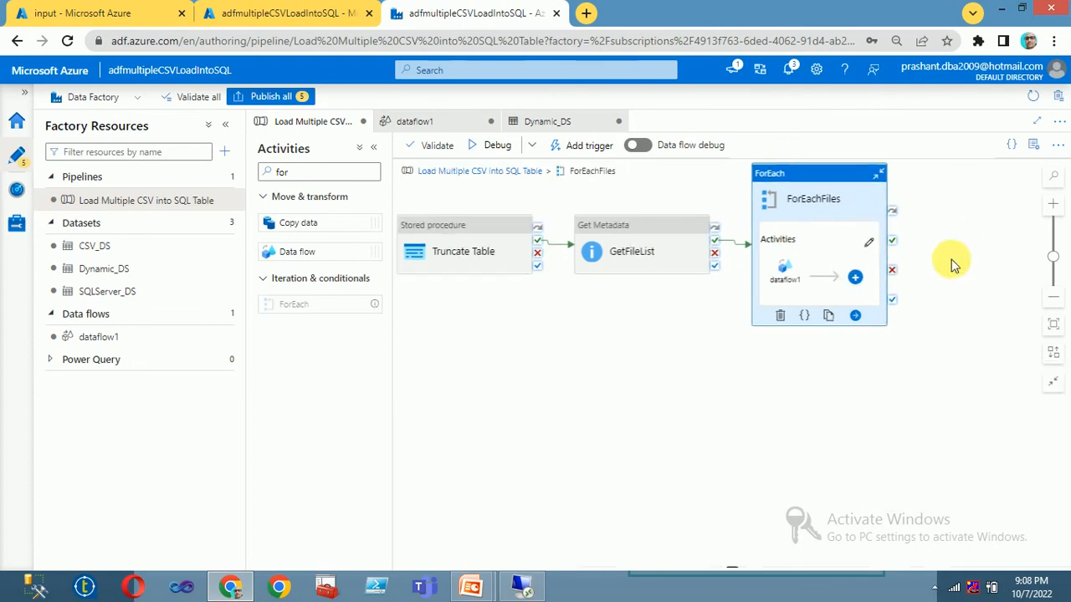
left_click(505, 172)
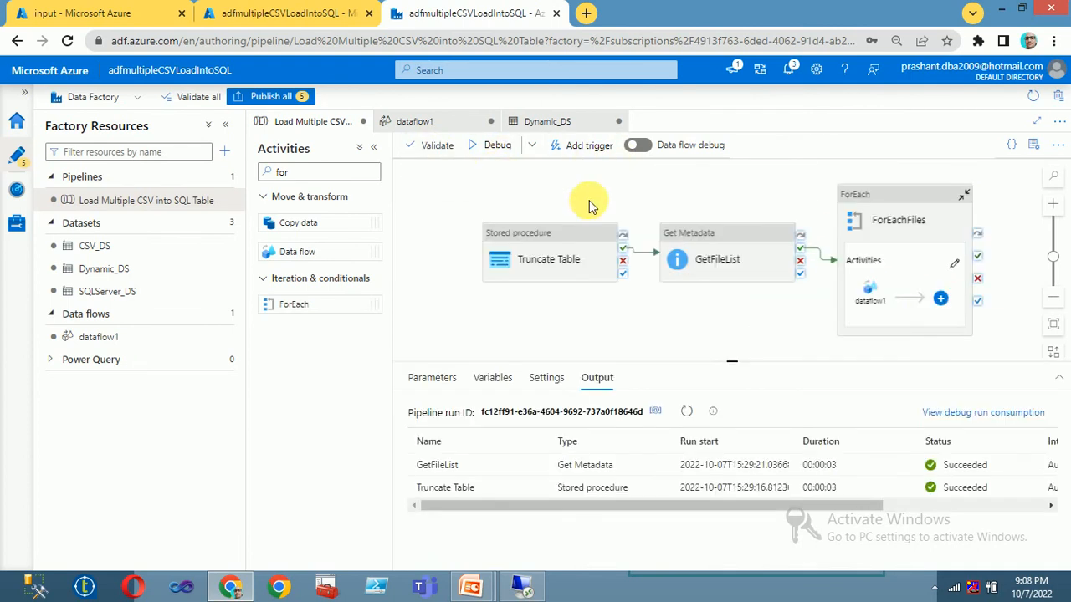
left_click(893, 243)
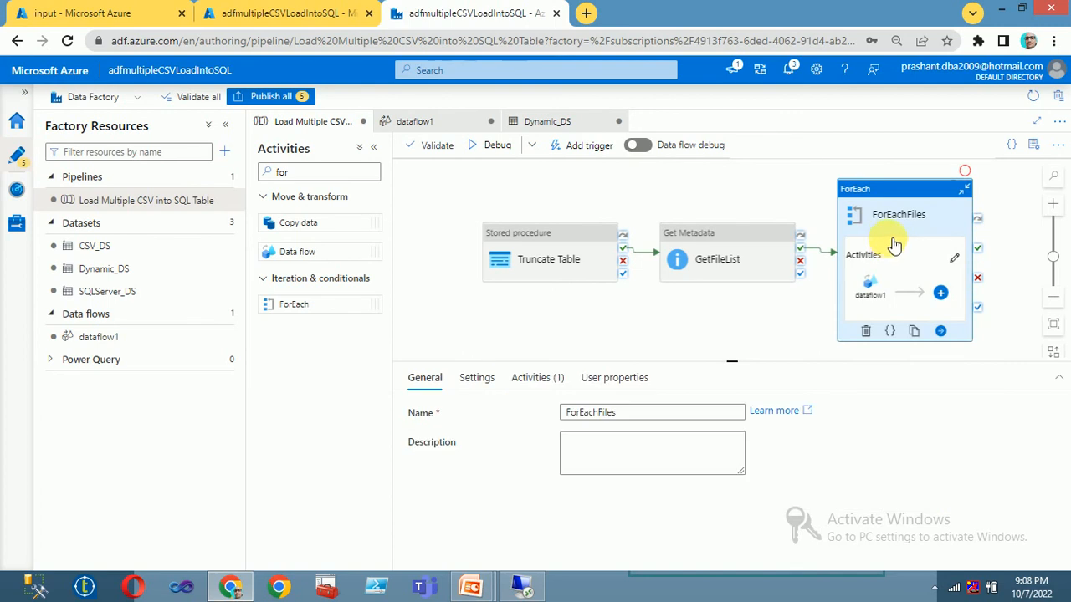
left_click(492, 380)
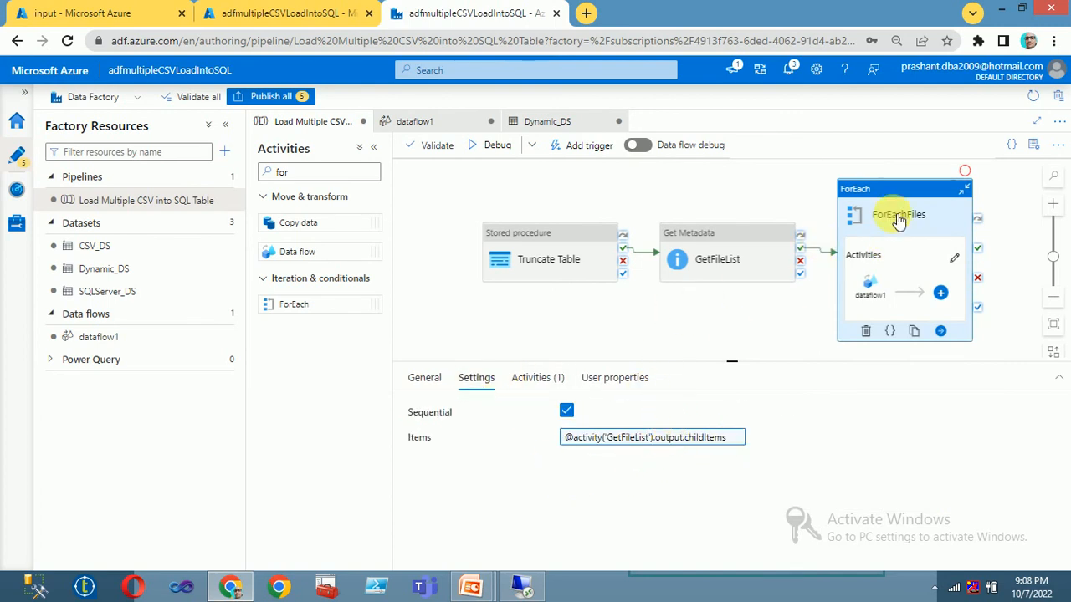
left_click(954, 263)
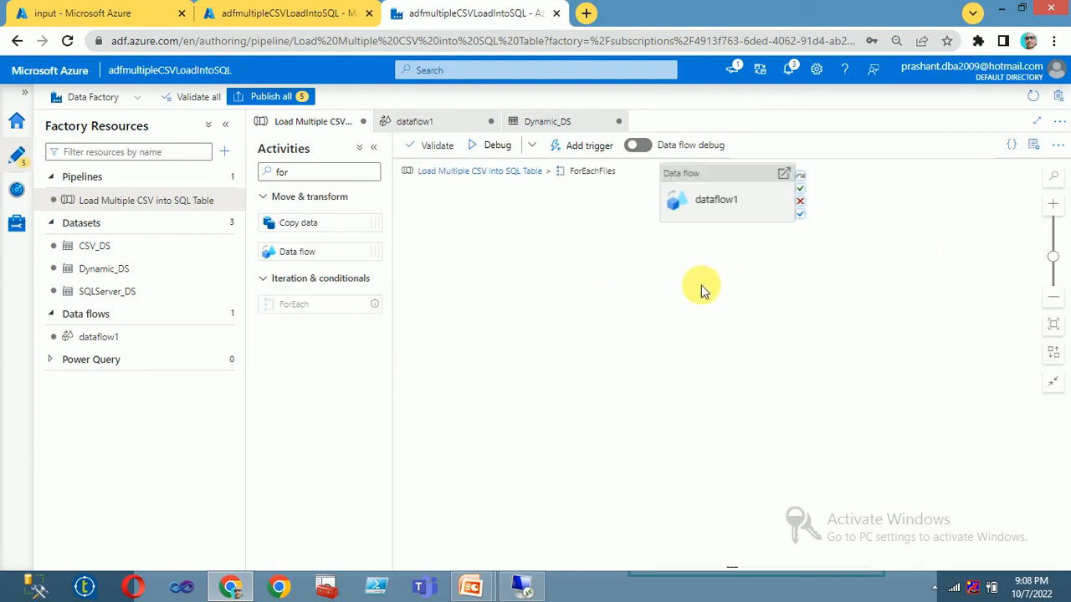
left_click(733, 204)
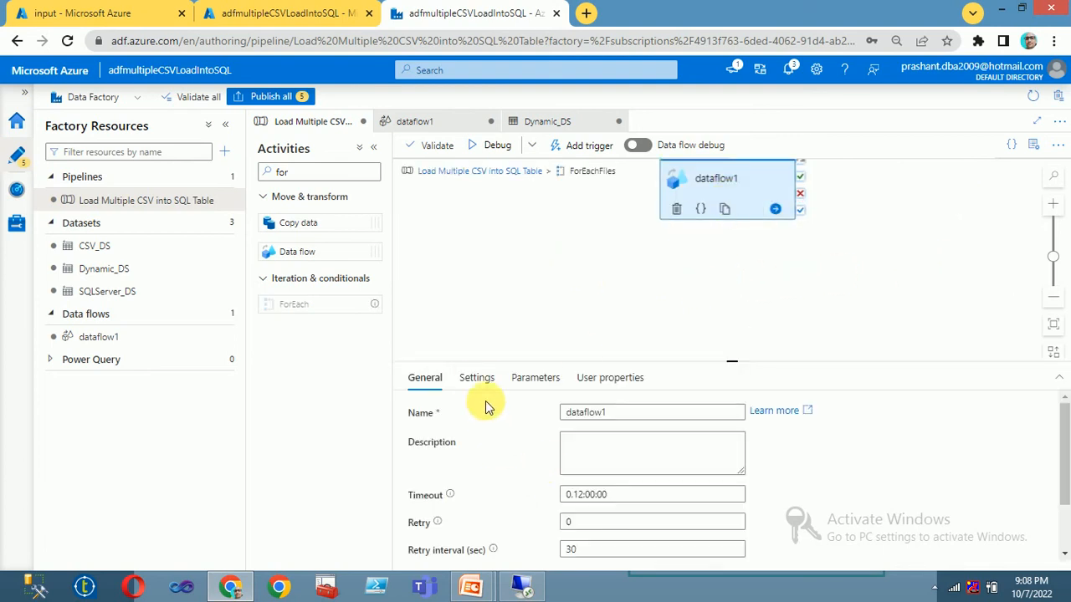
left_click(476, 378)
left_click(729, 481)
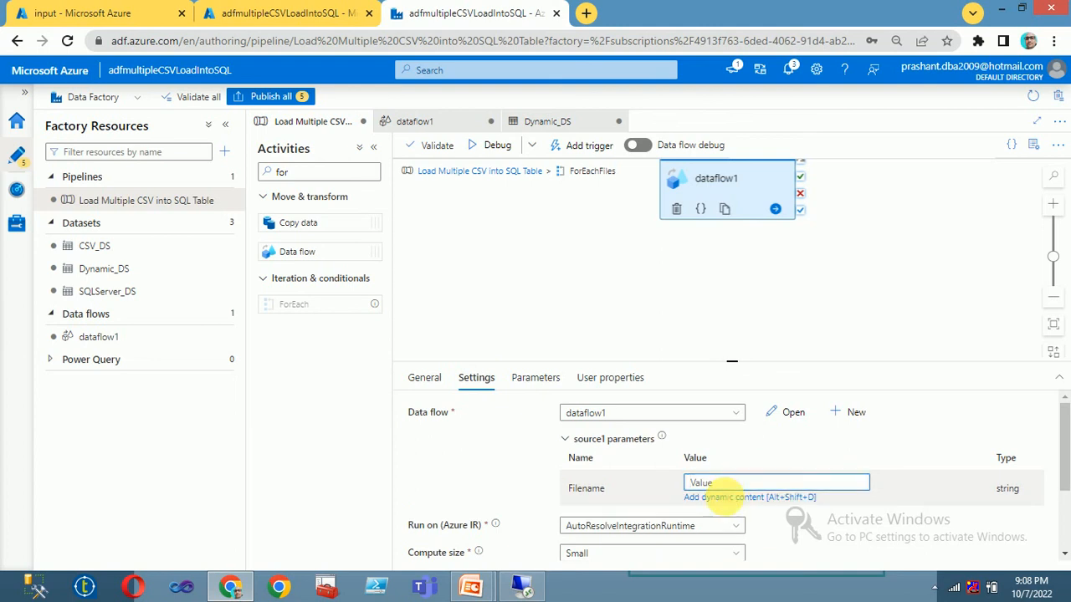
left_click(731, 499)
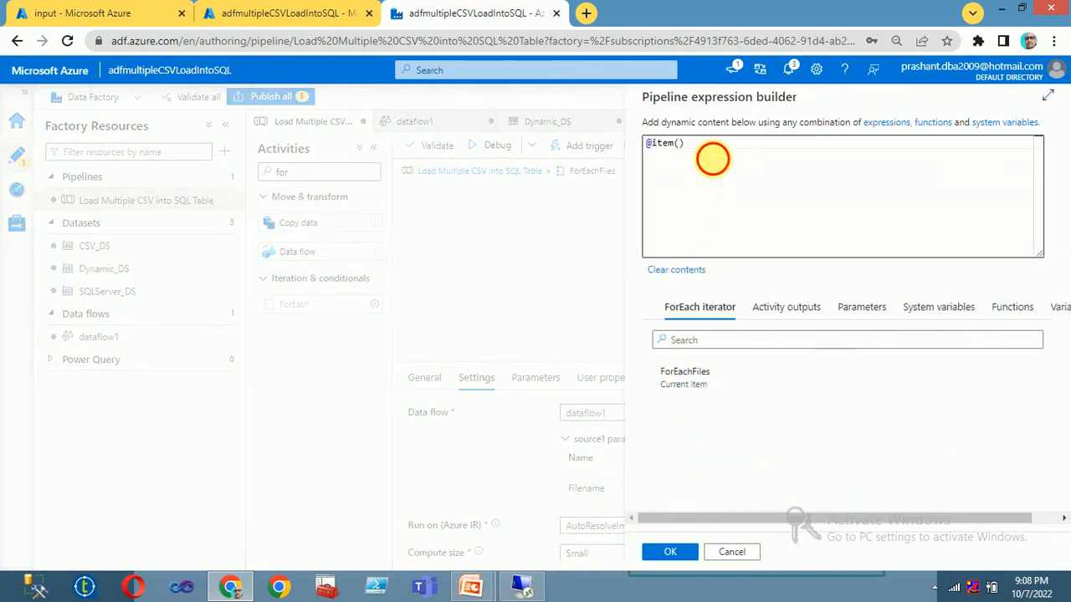
type(".na")
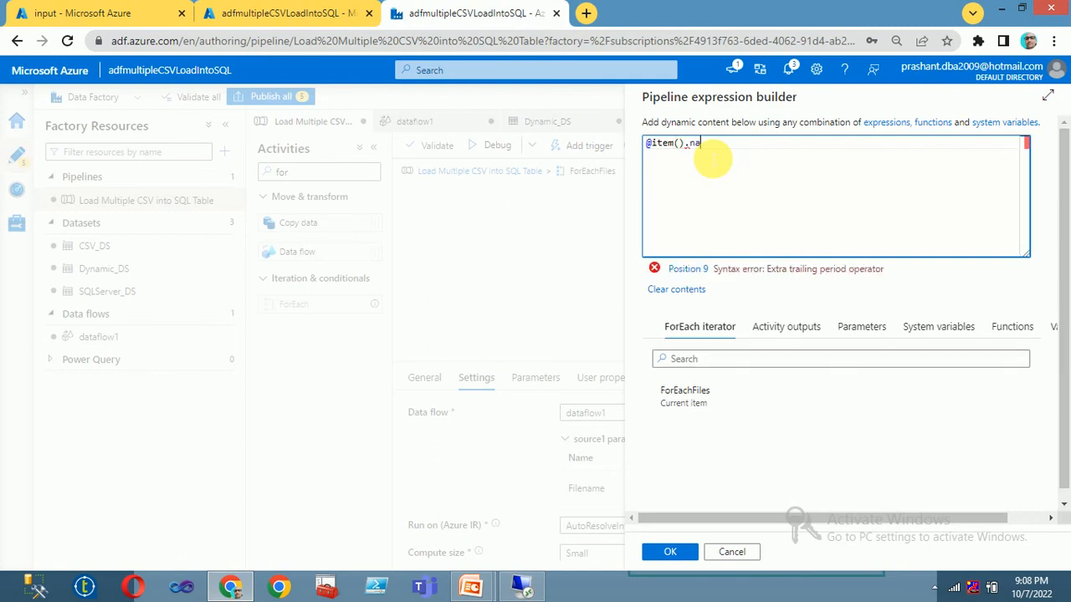
type("me")
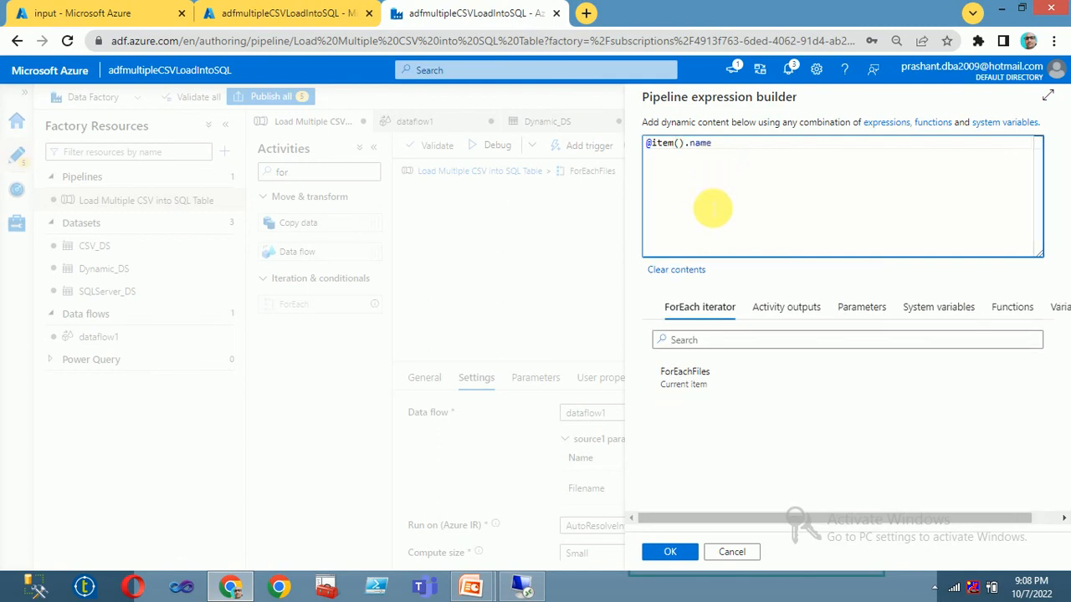
left_click(666, 552)
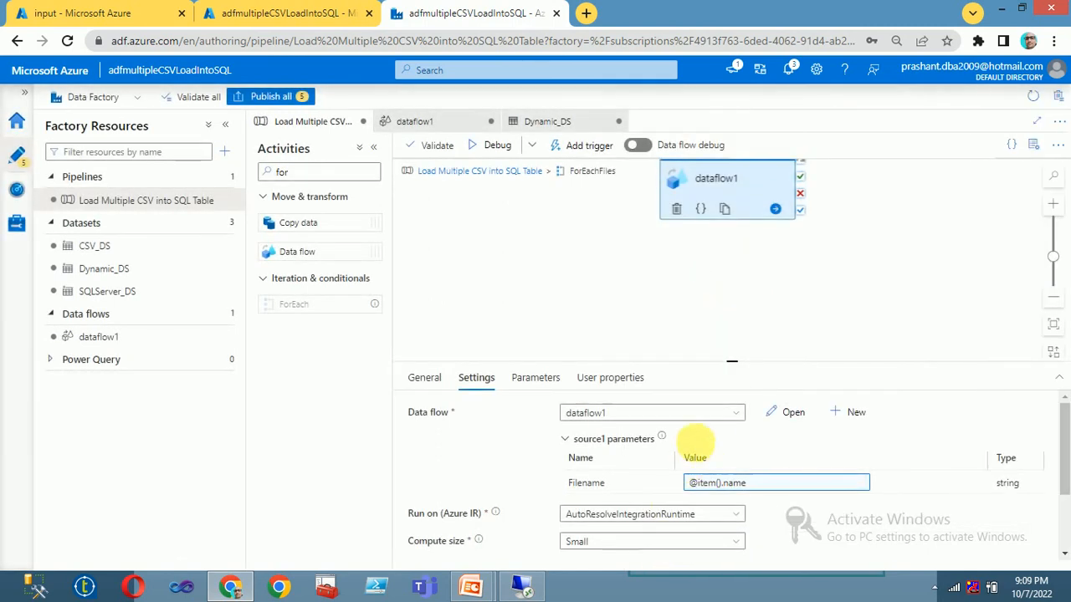
left_click(537, 378)
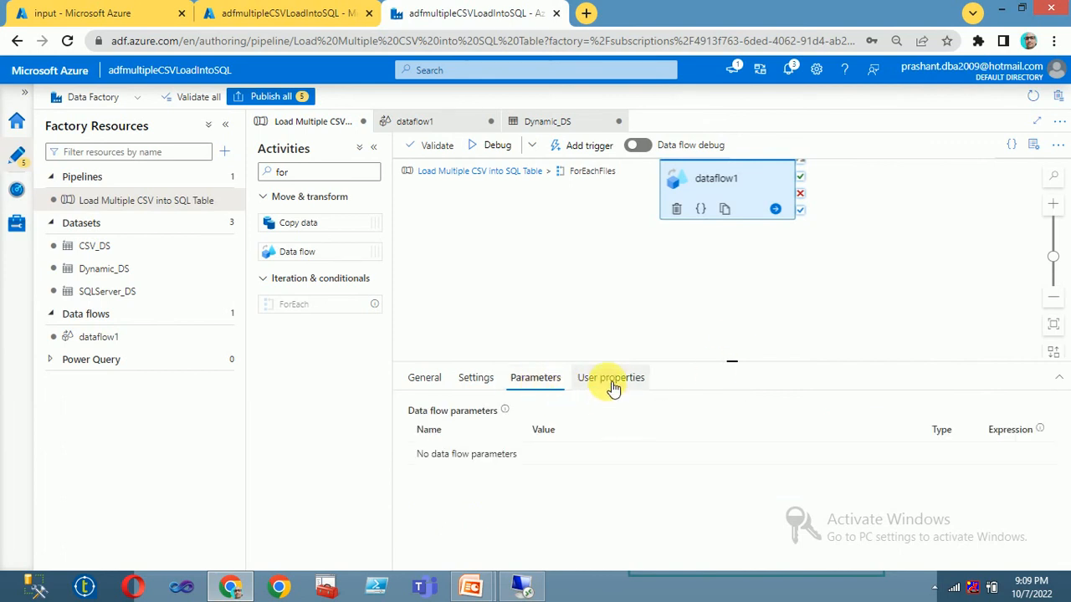
left_click(612, 379)
left_click(604, 288)
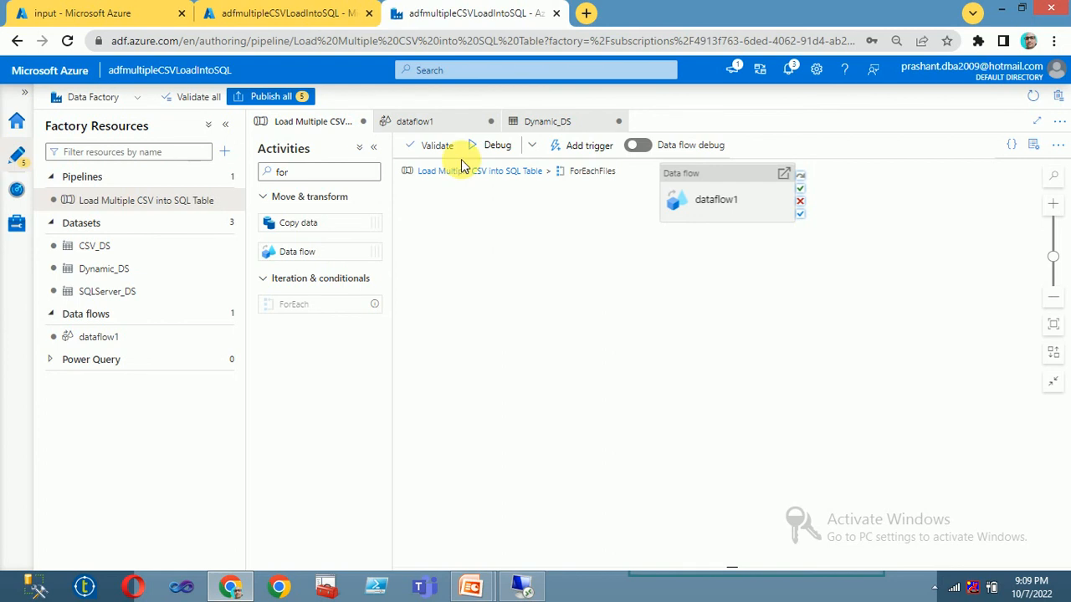
Step: Inspect the dataflow1 activity and its designer, then validate the pipeline with no errors found
left_click(462, 170)
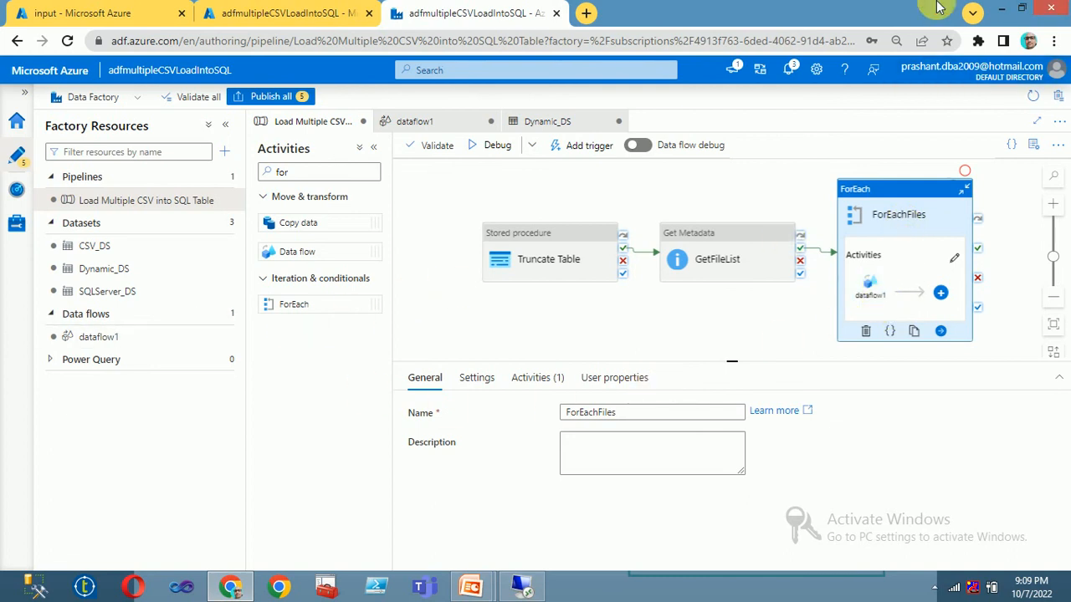
left_click(870, 293)
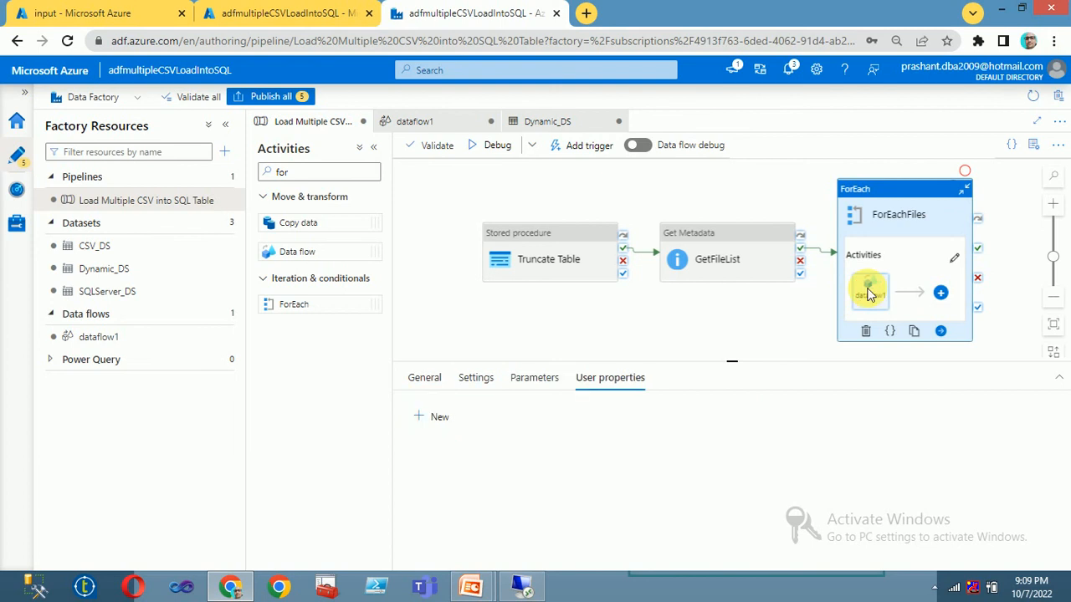
left_click(954, 257)
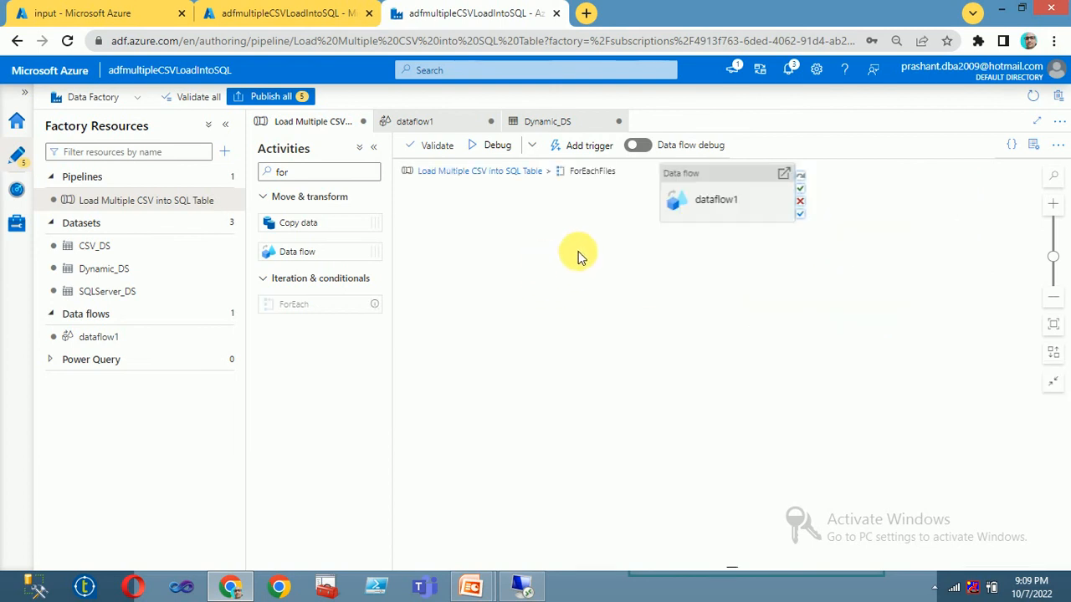
double_click(707, 199)
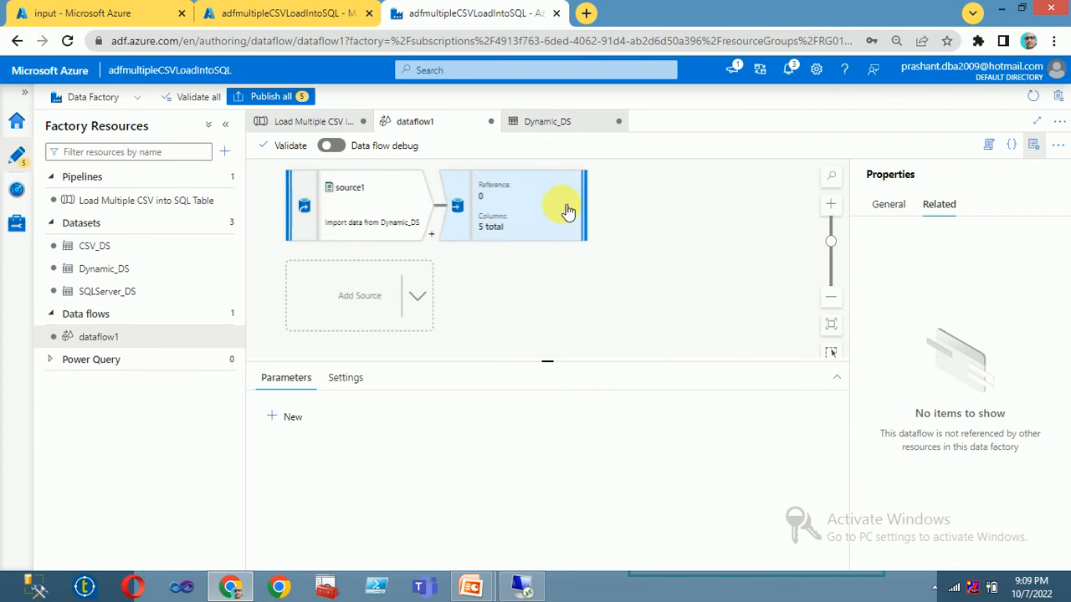
left_click(299, 128)
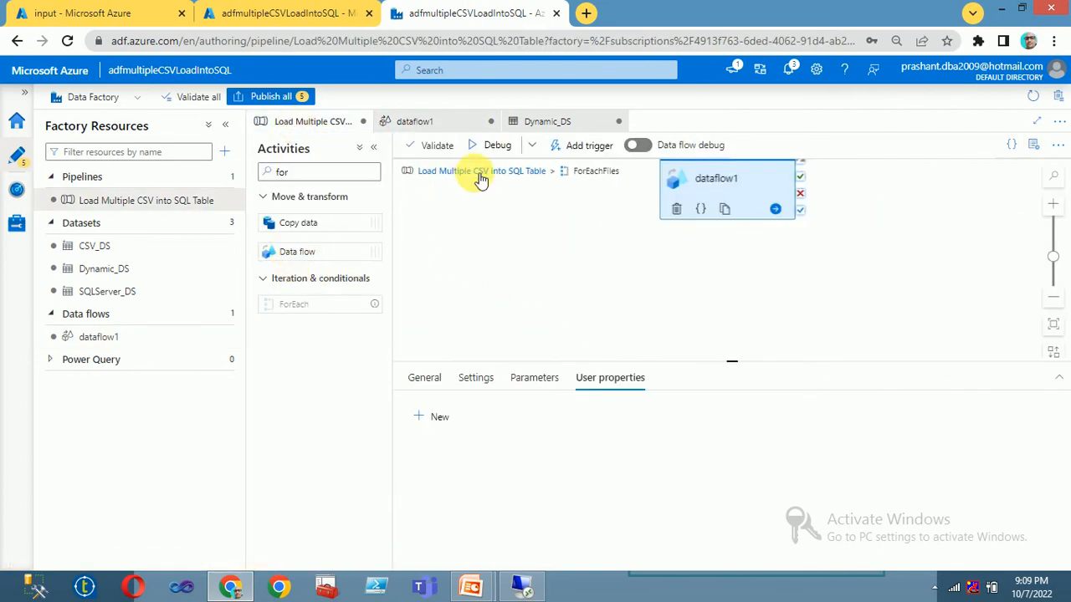
left_click(435, 146)
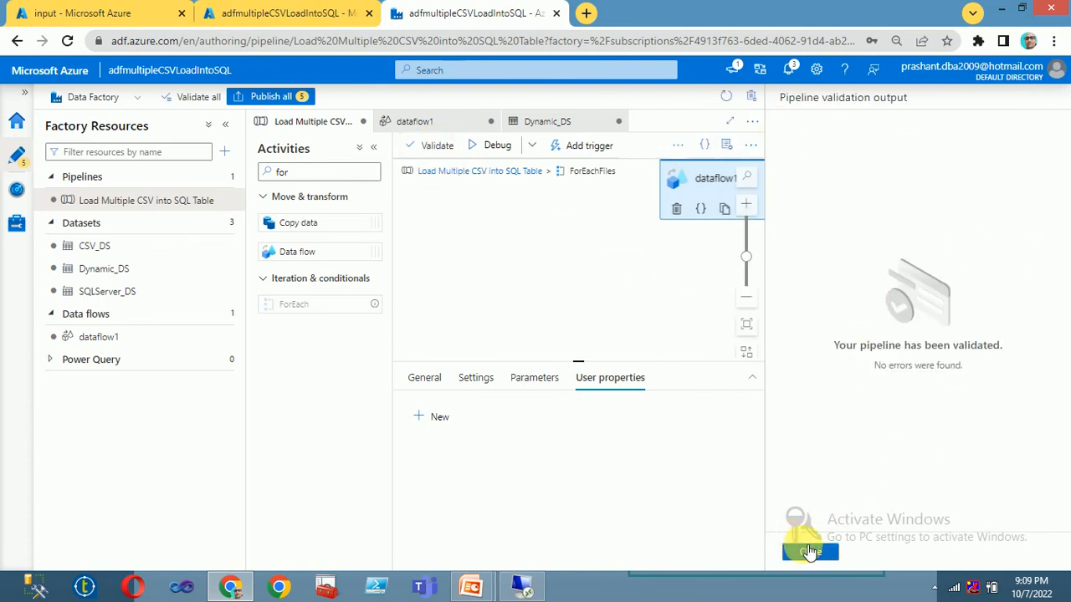
Step: Start a debug run, enabling data flow debug on AutoResolveIntegrationRuntime with a 1 hour time to live
left_click(809, 552)
left_click(495, 146)
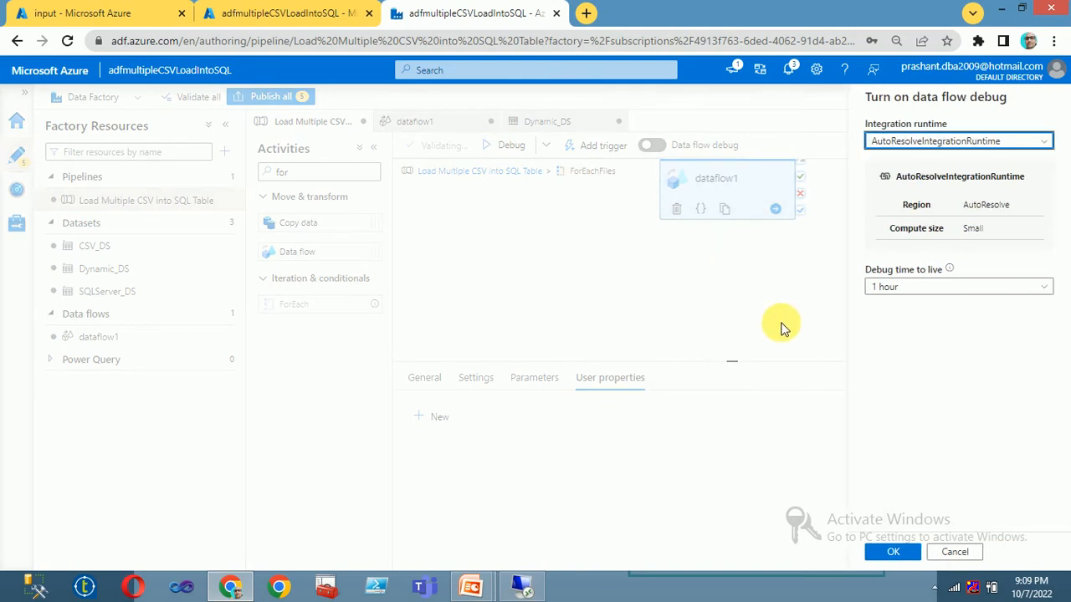
left_click(891, 551)
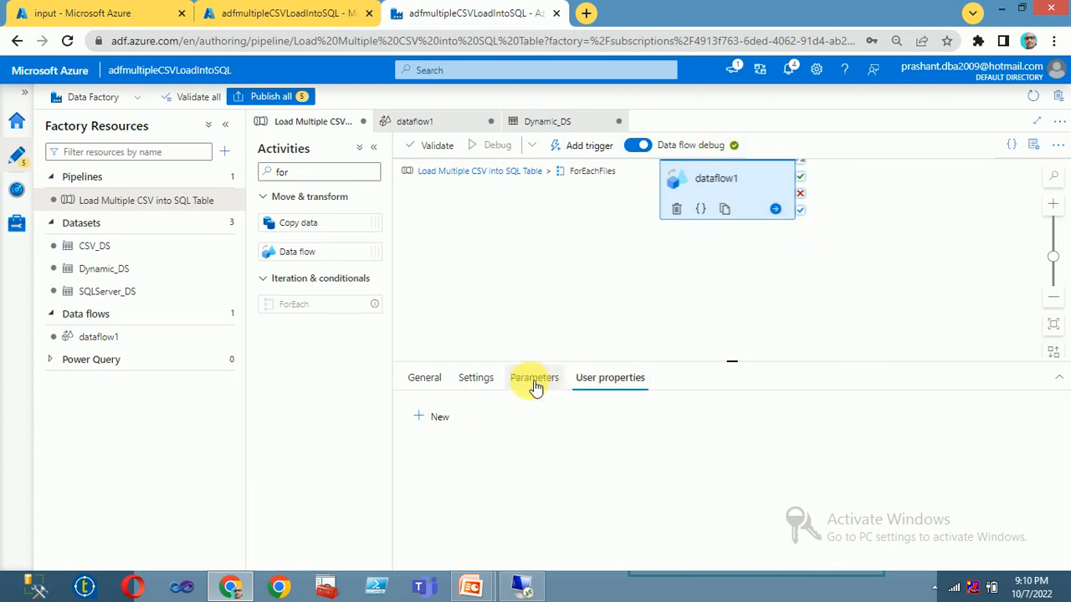
Step: Return to the pipeline canvas, refresh the activity runs and view GetFileList's output
left_click(606, 281)
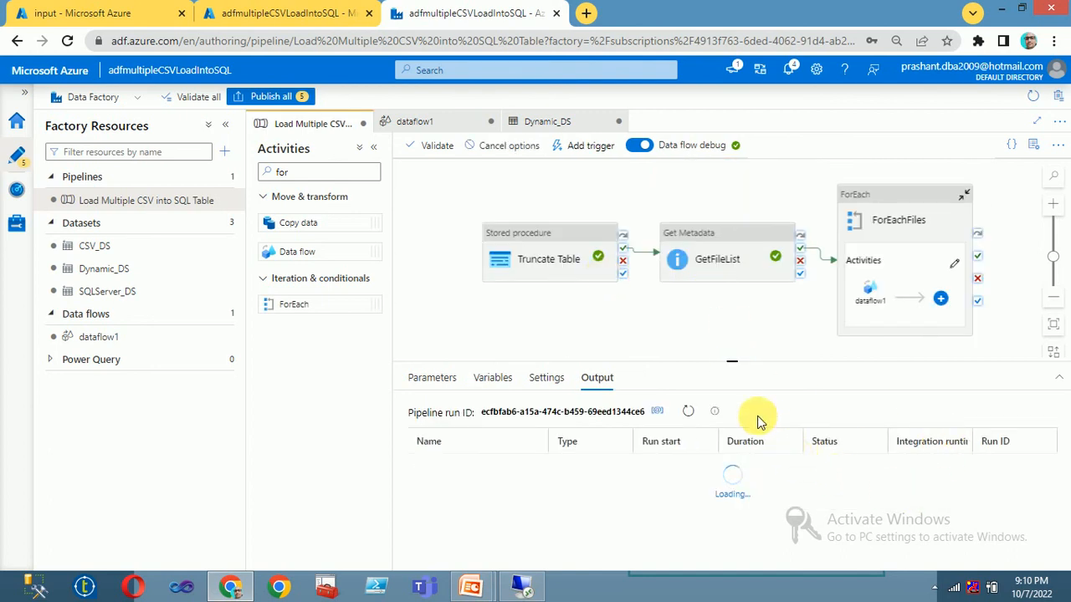
left_click(689, 413)
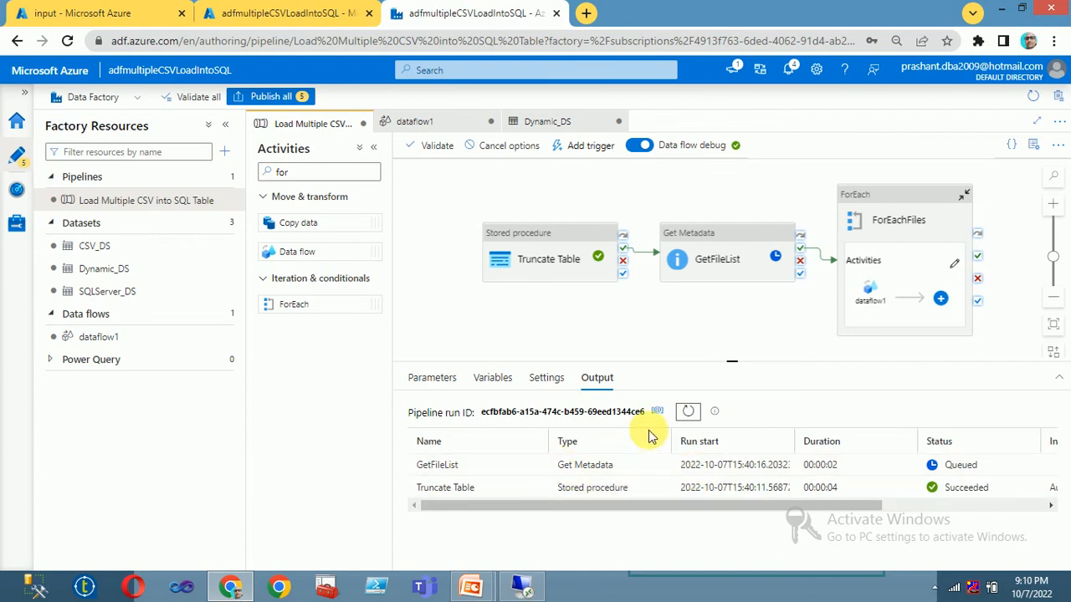
left_click(687, 411)
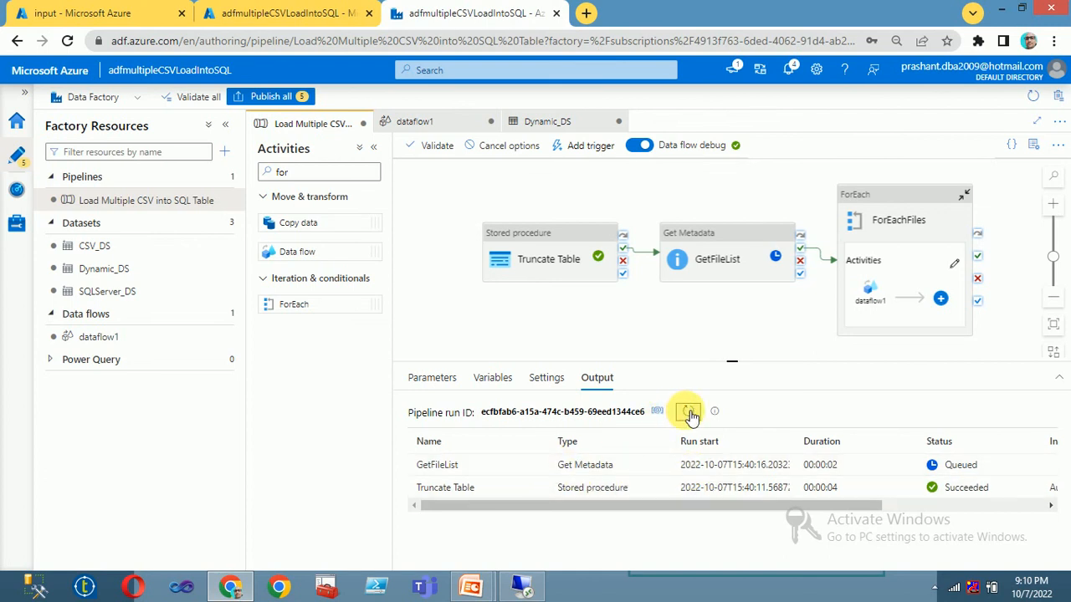
left_click(689, 414)
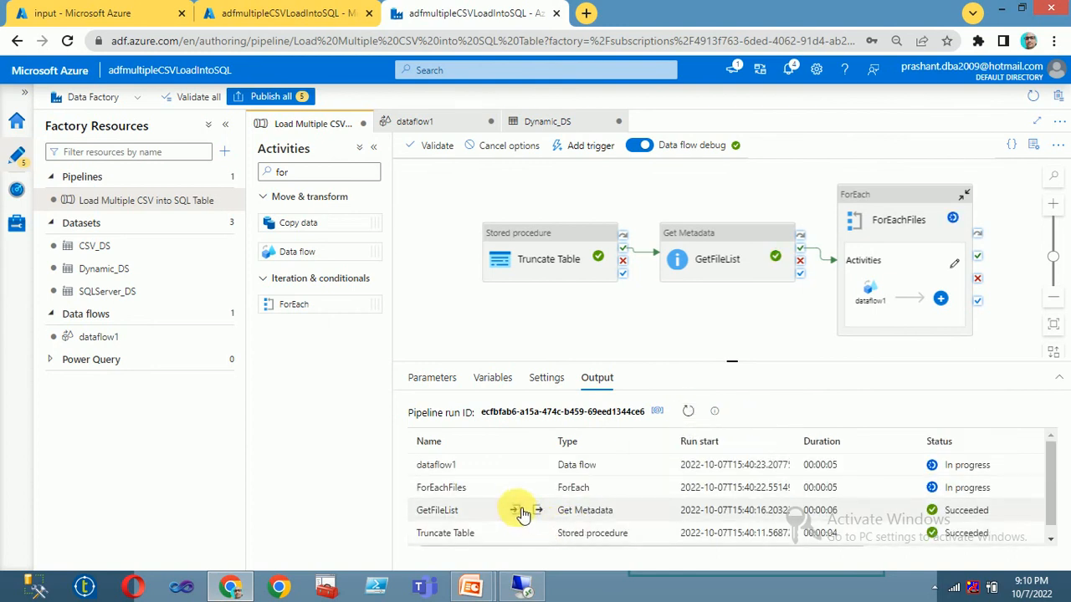
left_click(538, 511)
scroll(478, 429, "down", 5)
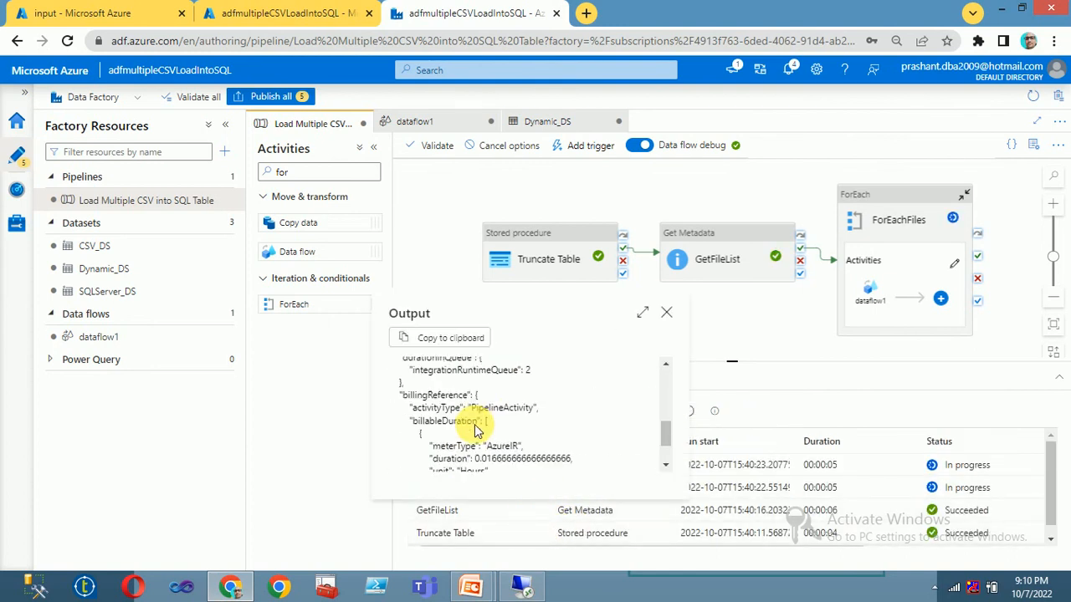
left_click(670, 316)
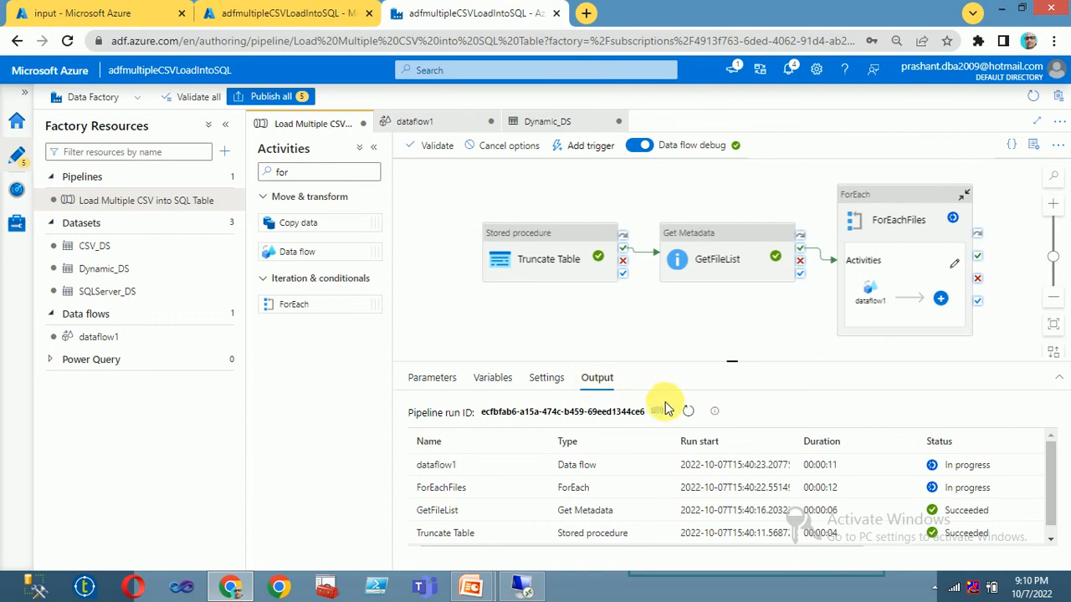
Step: Refresh the run statuses until Truncate Table, GetFileList and dataflow1 show succeeded
left_click(688, 413)
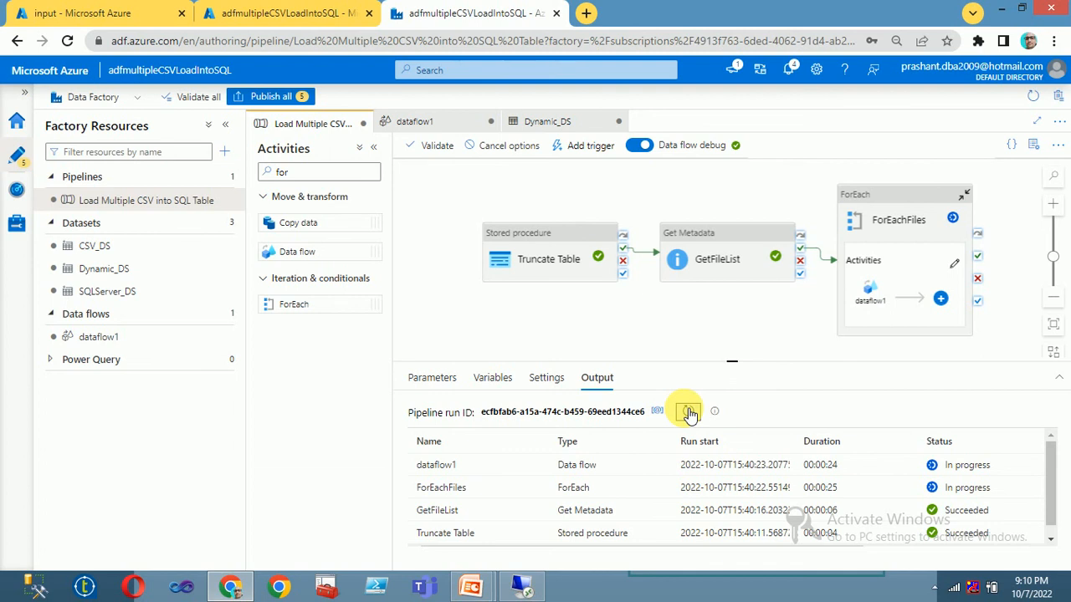
left_click(688, 414)
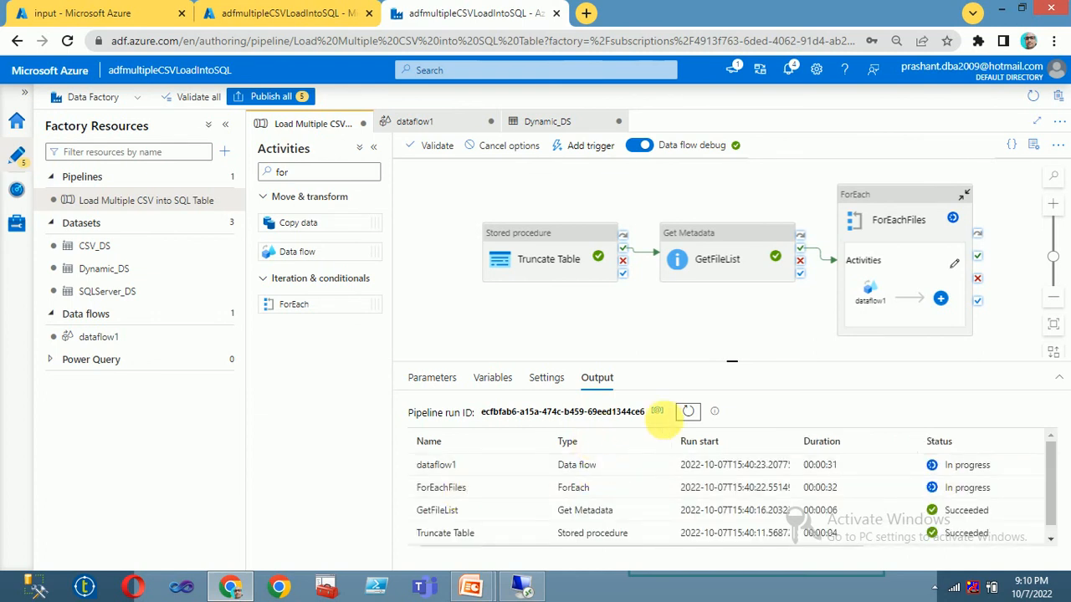
left_click(689, 413)
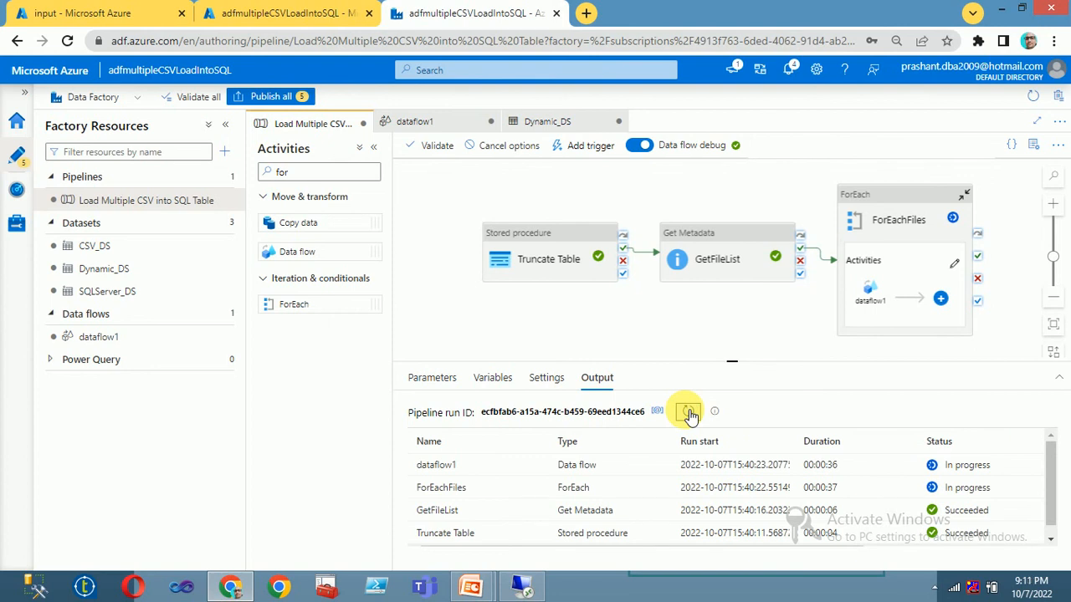
left_click(688, 413)
left_click(689, 413)
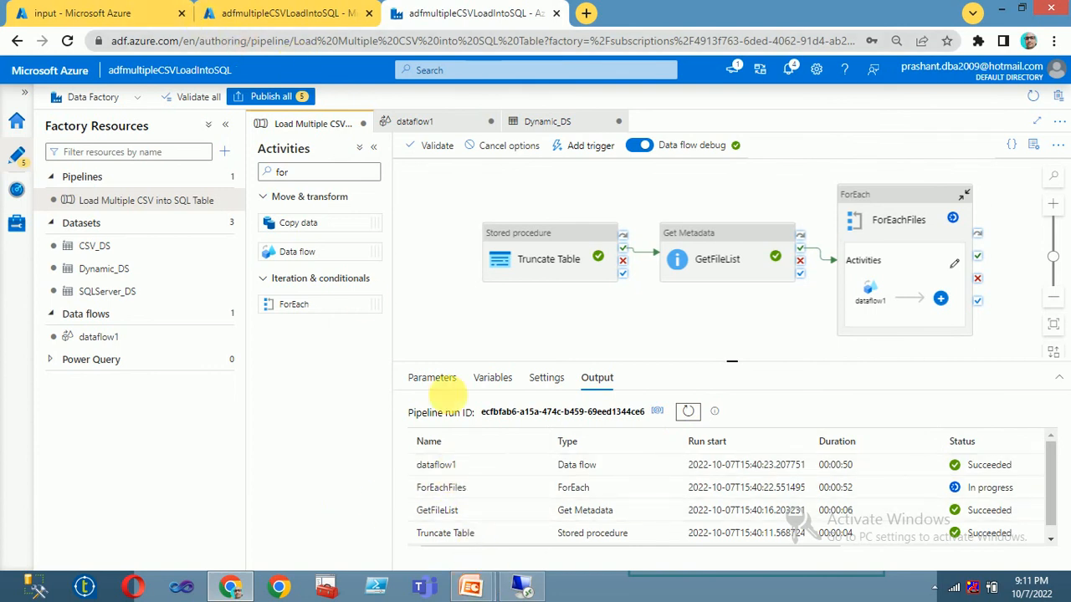
Step: In the remote SSMS session, dismiss Connect to Server and run 'select * from tblEmployee'
left_click(521, 589)
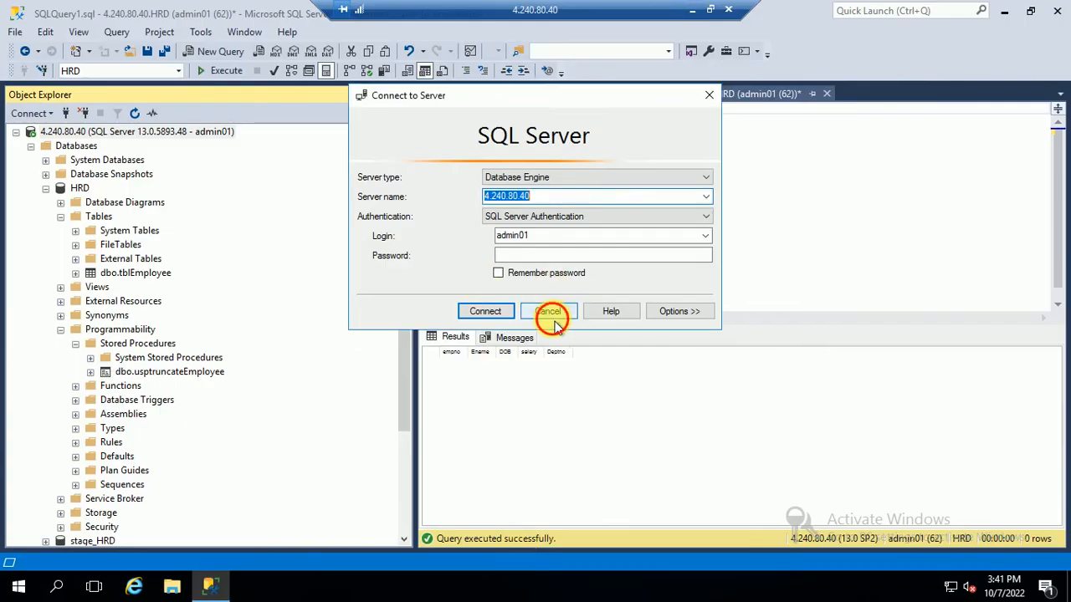
left_click(549, 312)
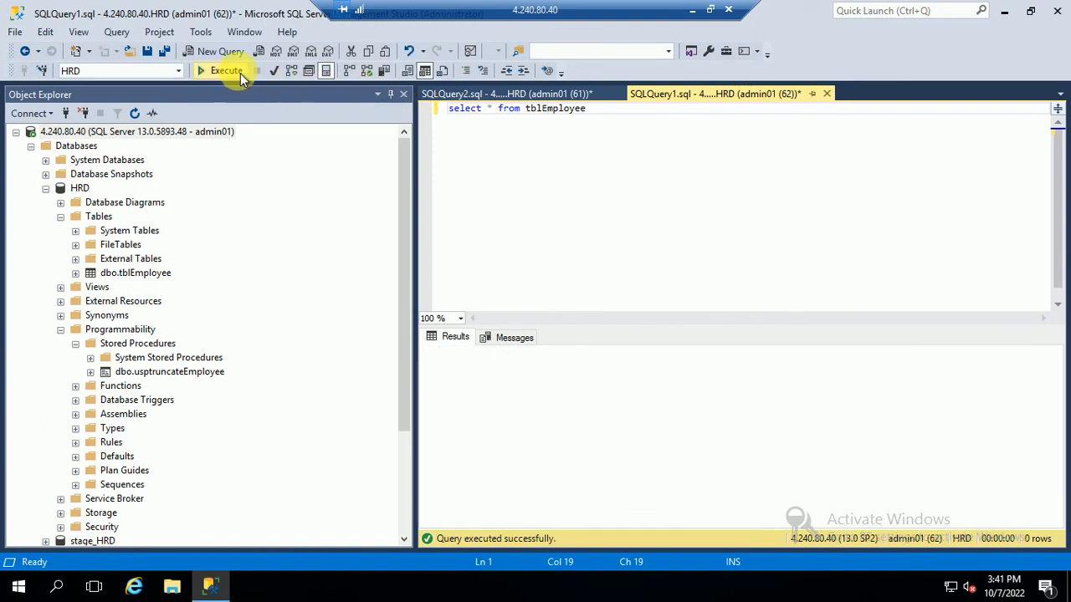
left_click(241, 73)
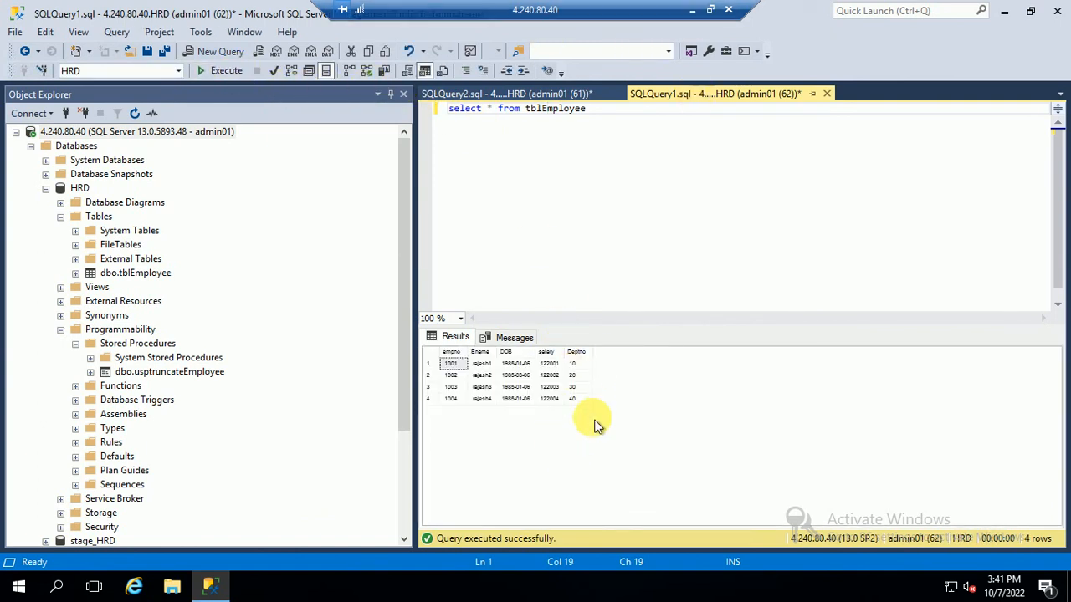
Step: Select the empno values in the results grid to review the loaded employee rows
left_click(442, 363)
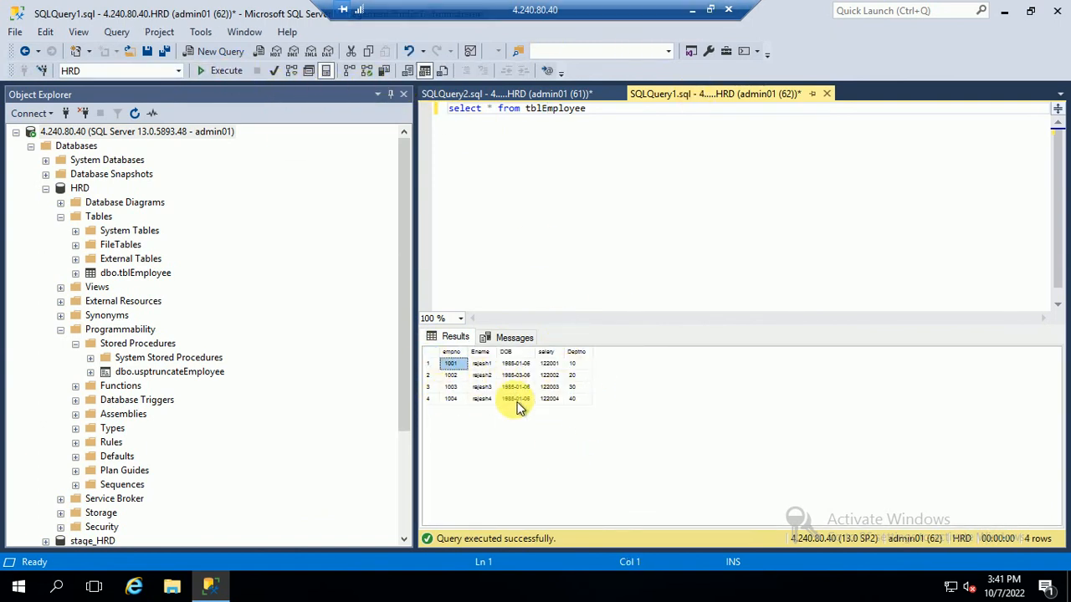
left_click(450, 399)
left_click(459, 363, "shift")
left_click_drag(516, 403, 590, 407)
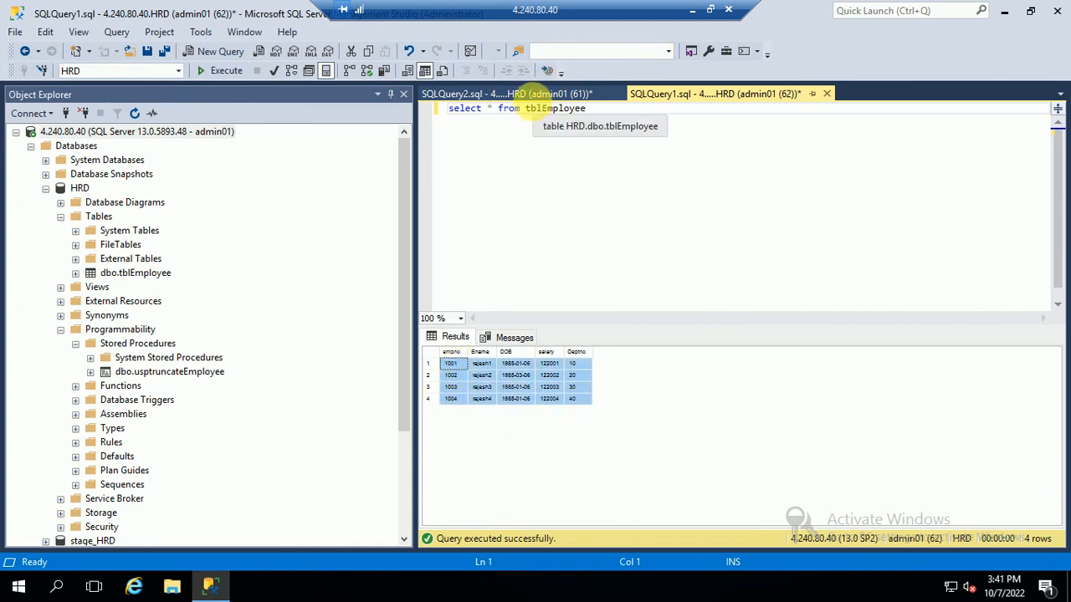
Step: Re-run the tblEmployee query to confirm 6 rows, then minimize the remote session
left_click(530, 134)
left_click(219, 70)
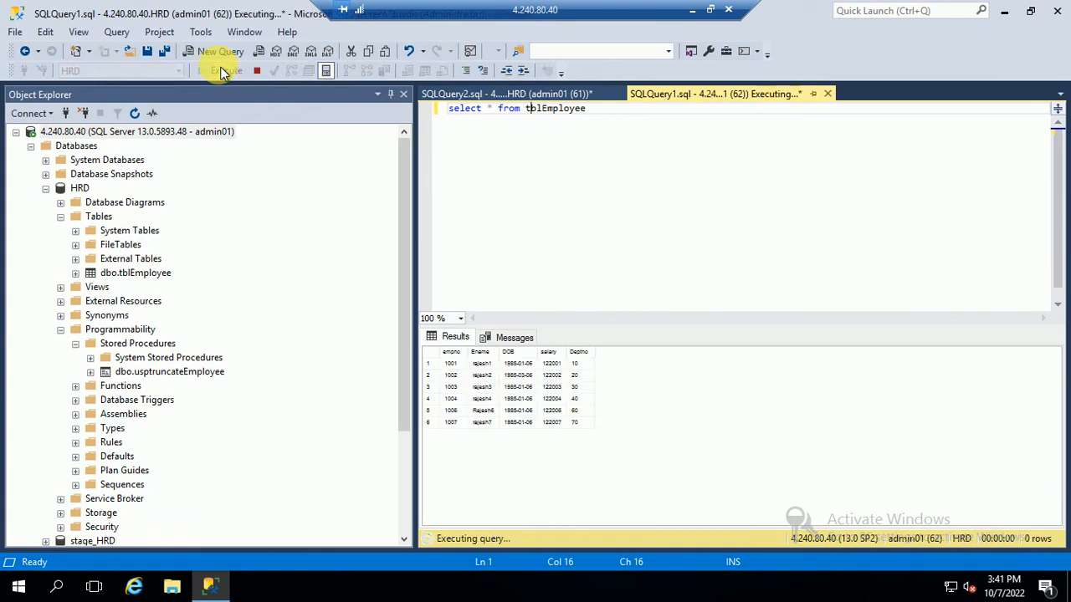
left_click(693, 11)
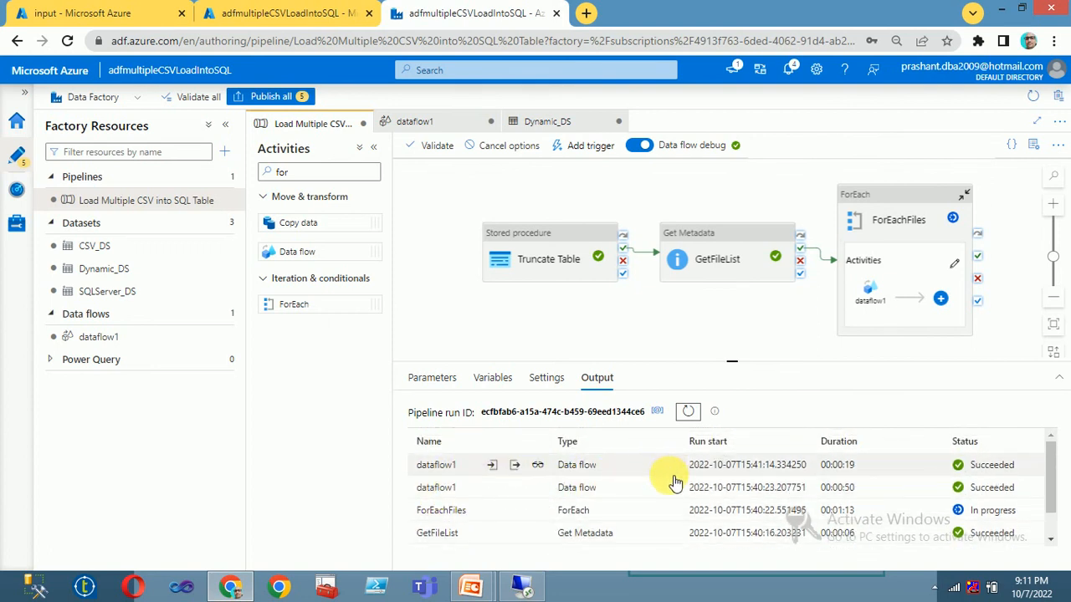
Step: Refresh the debug output until ForEachFiles and all three dataflow1 runs show Succeeded
left_click(691, 411)
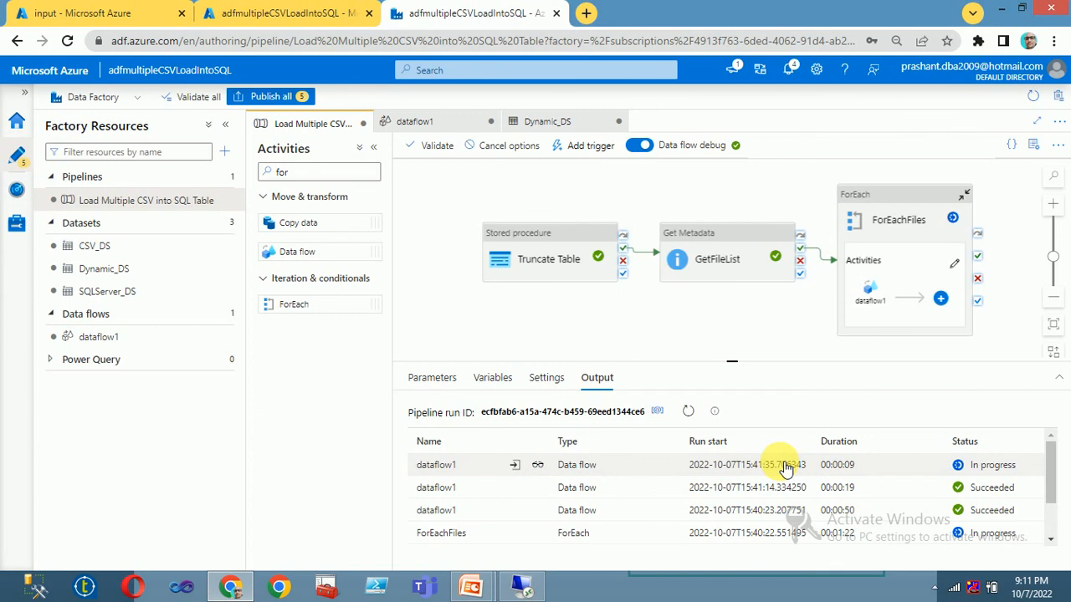
left_click(689, 412)
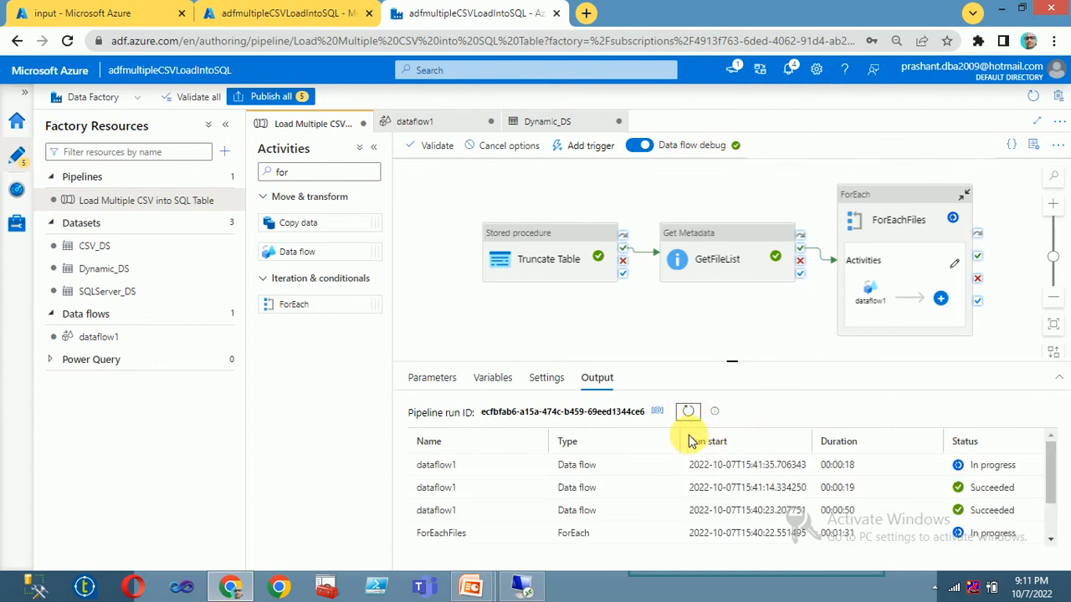
left_click(688, 413)
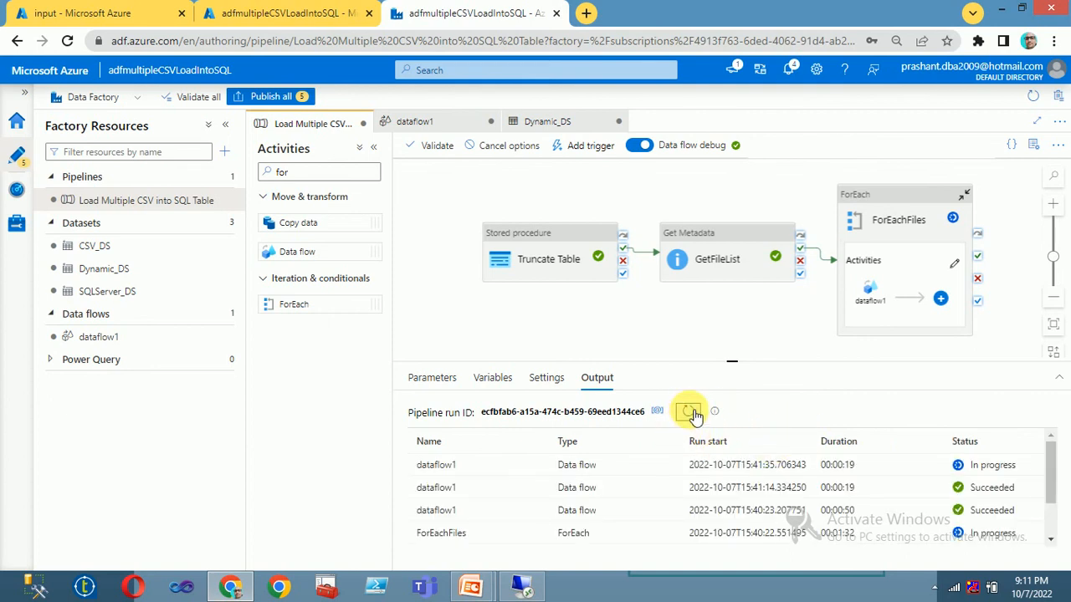
left_click(688, 413)
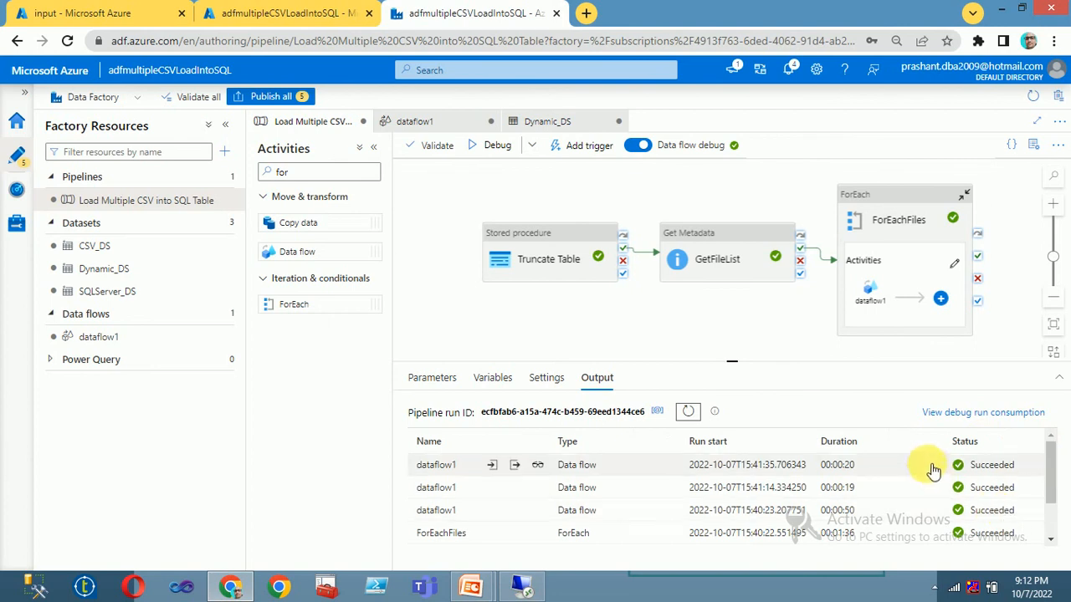
scroll(927, 471, "down", 2)
scroll(927, 477, "down", 1)
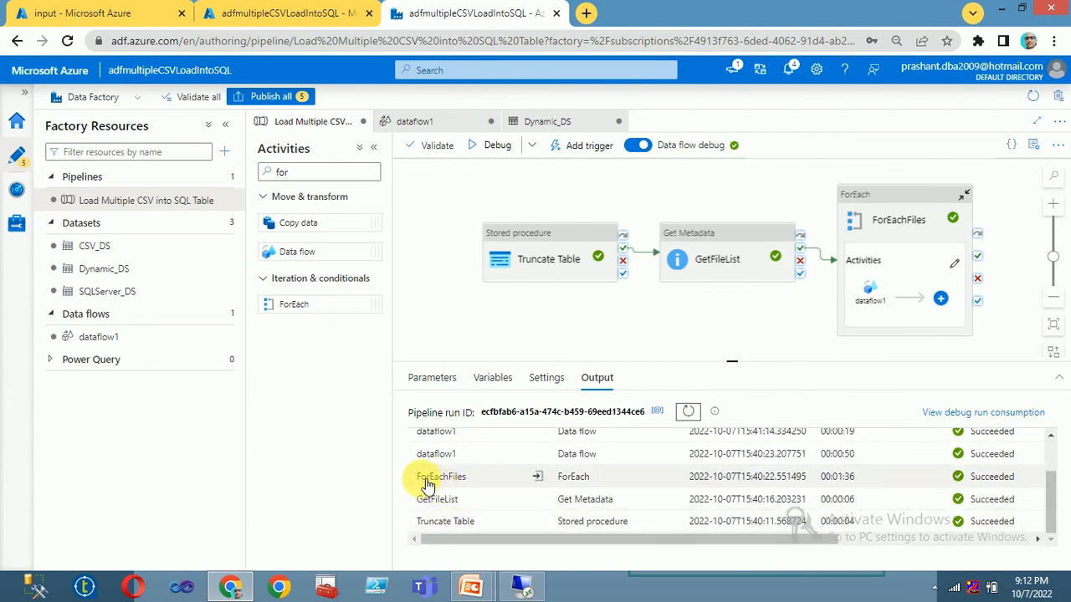
scroll(450, 484, "up", 3)
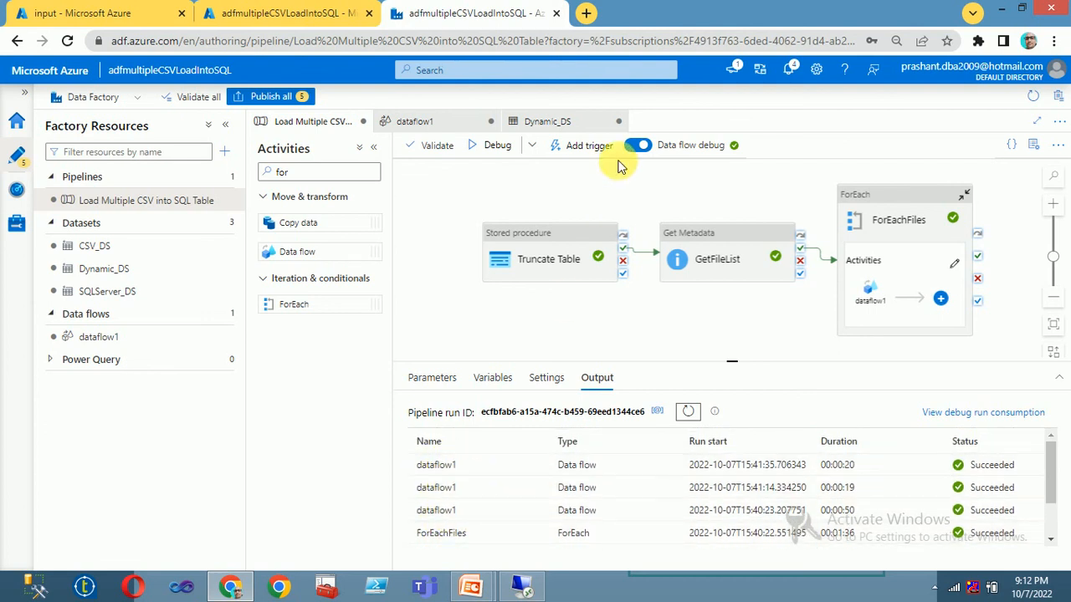
Step: Re-run the tblEmployee query, now returning 8 rows including empno 1005, then leave the remote session
left_click(523, 594)
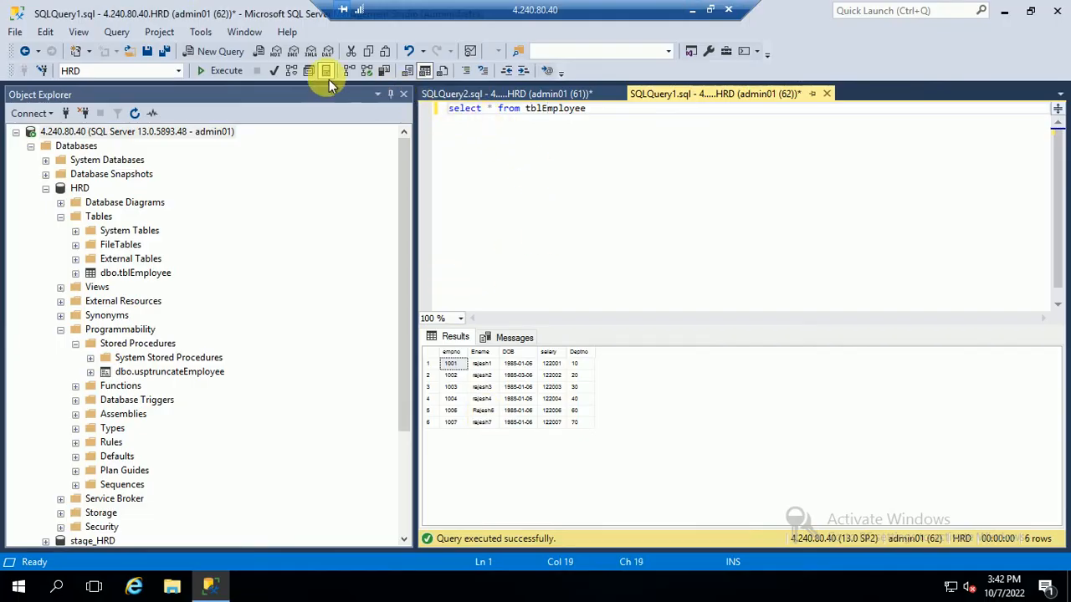
left_click(224, 71)
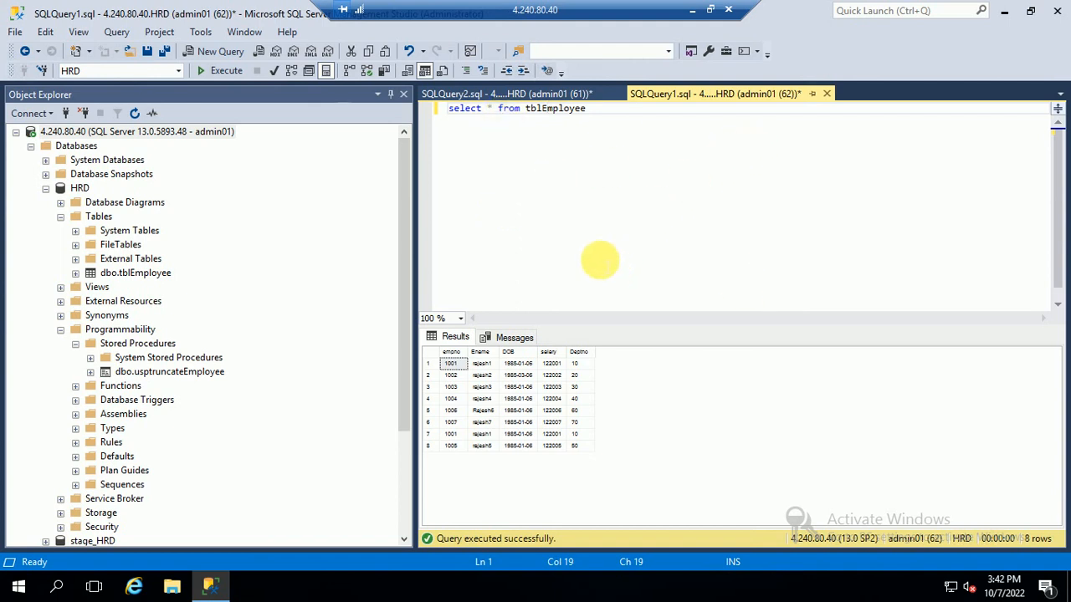
left_click_drag(622, 117, 442, 108)
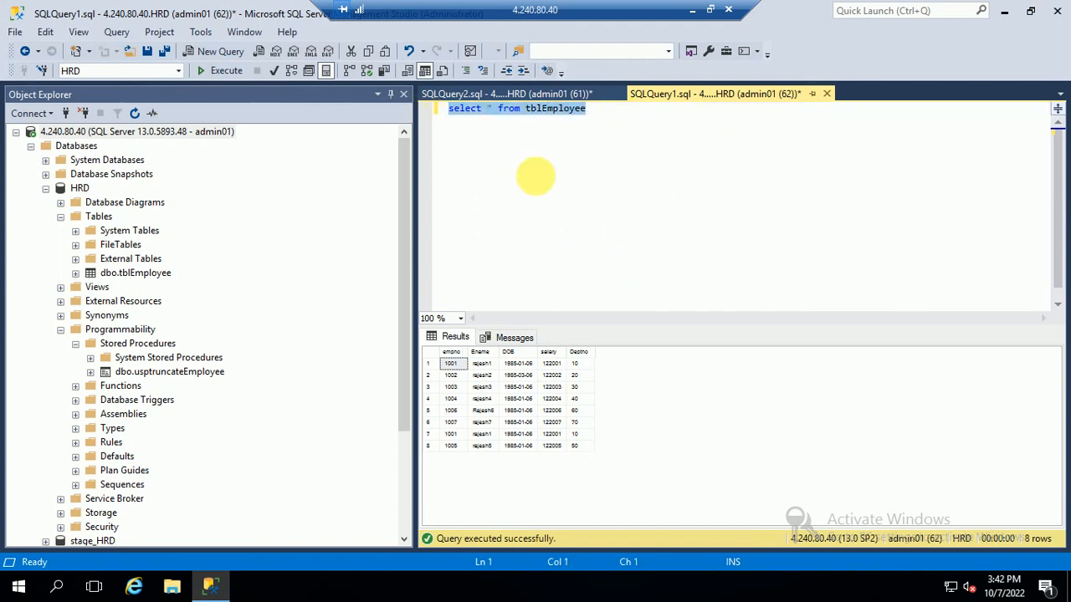
left_click(688, 11)
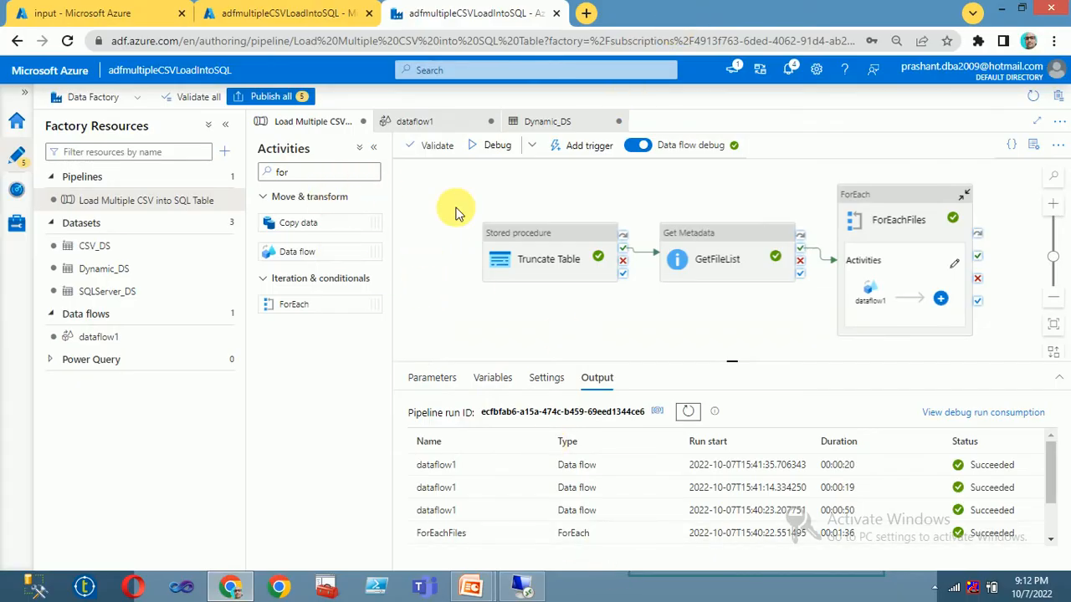
left_click(934, 587)
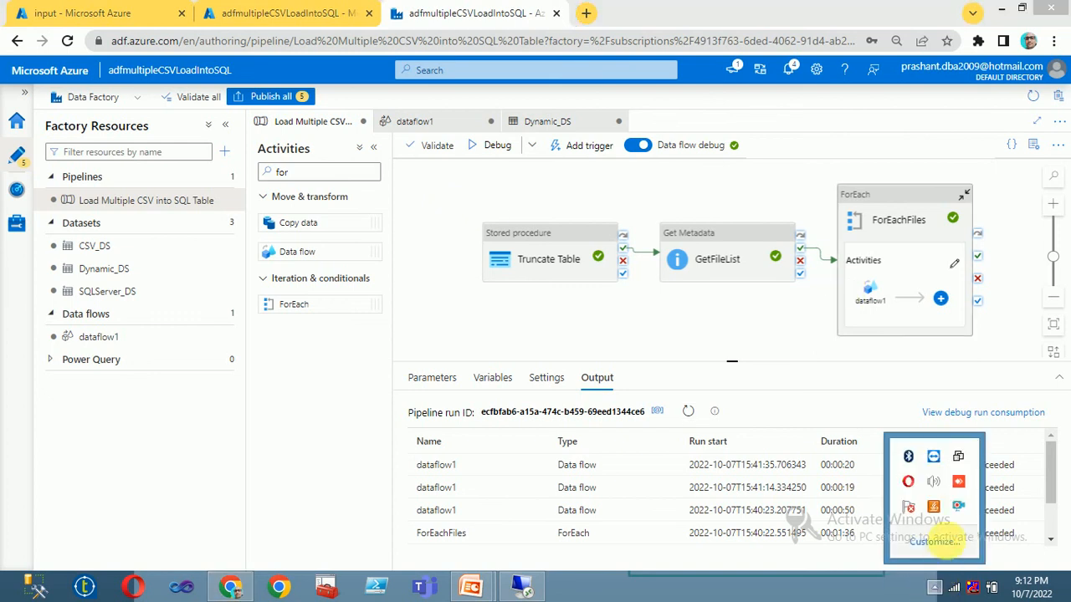